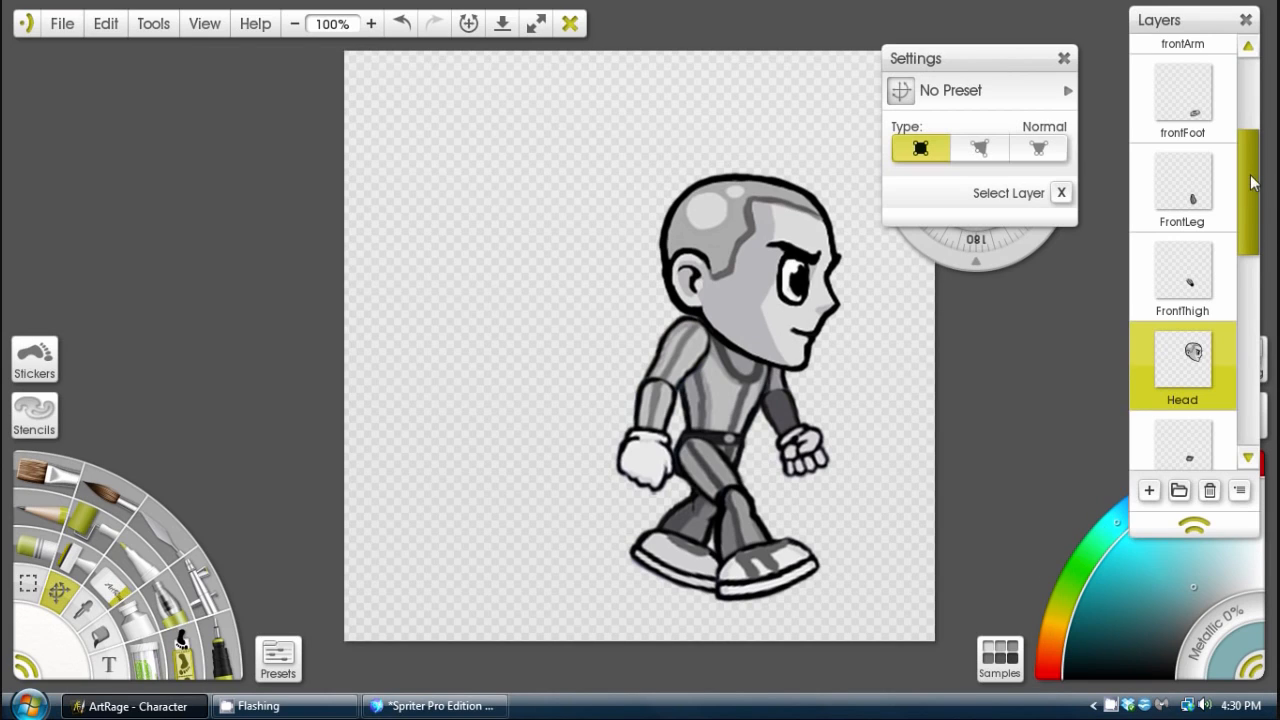
Hide and reshow the frontfist, frontForearm and frontArm layers one by one to examine each separate arm part.
{"action": "left_click_drag", "start_coordinate": [1253, 181], "coordinate": [1240, 91]}
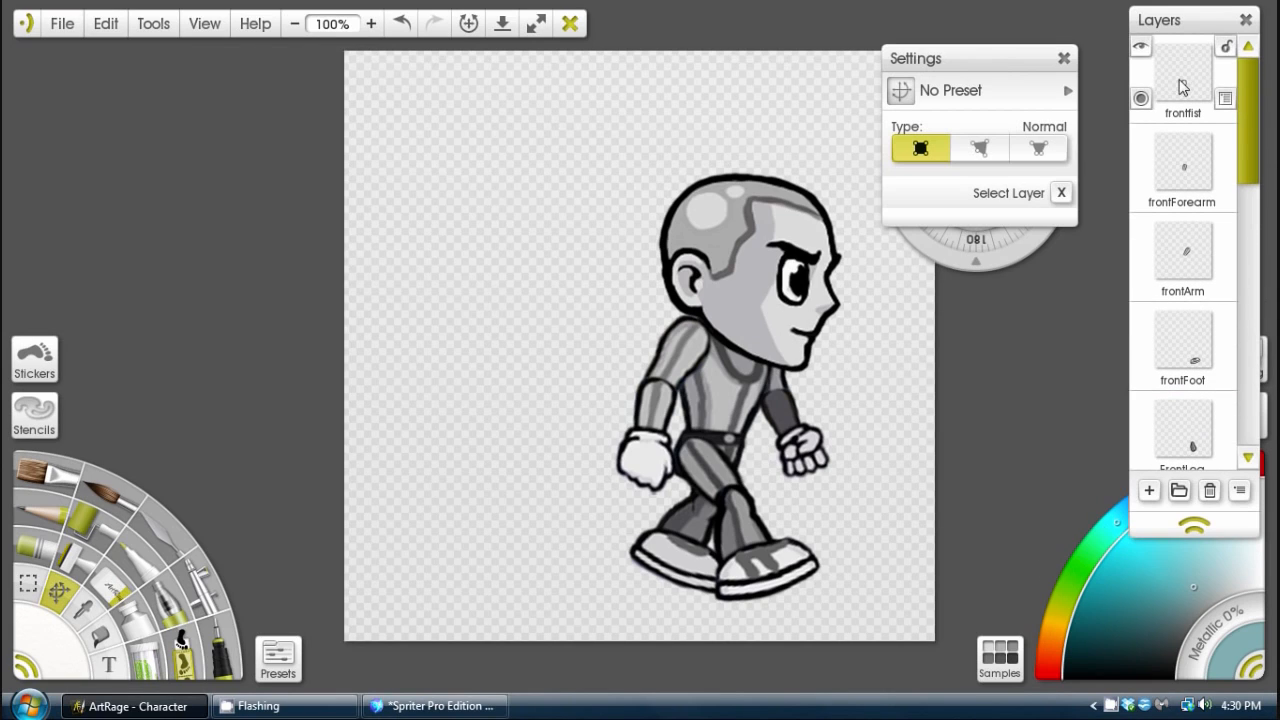
{"action": "left_click", "coordinate": [1142, 46]}
{"action": "left_click", "coordinate": [1142, 46]}
{"action": "left_click", "coordinate": [1142, 47]}
{"action": "left_click", "coordinate": [1142, 47]}
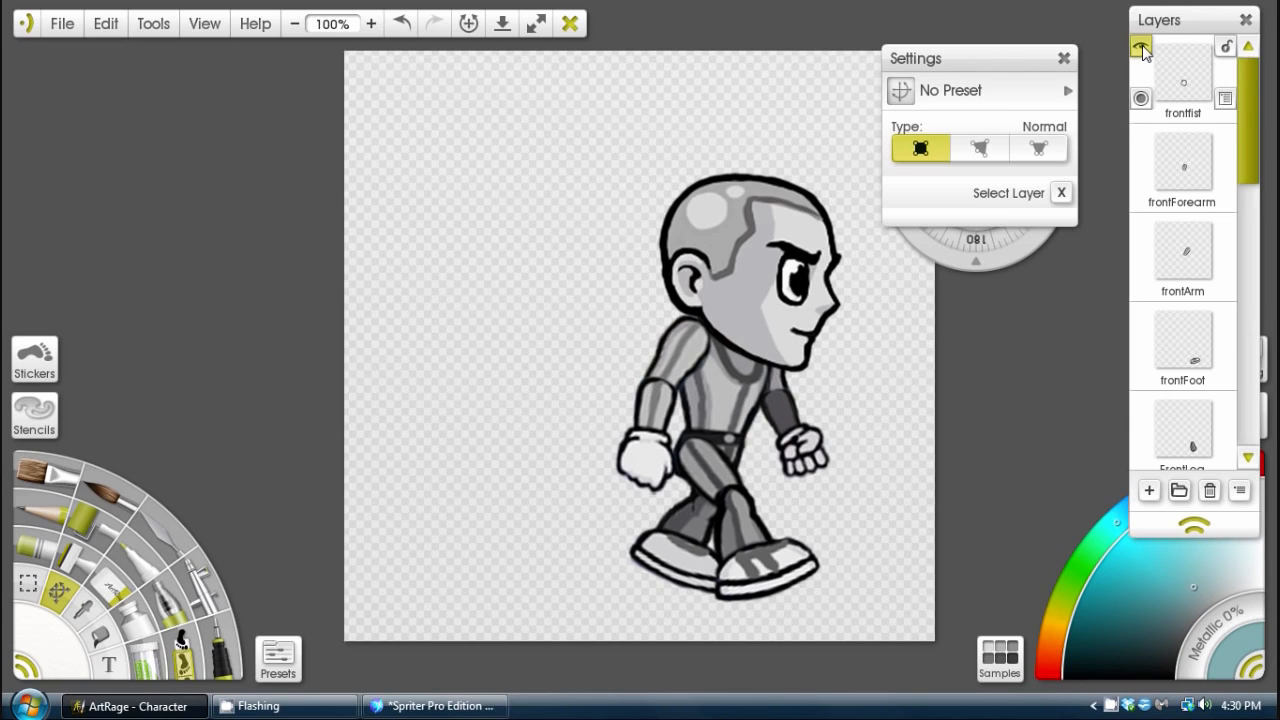
{"action": "left_click", "coordinate": [1140, 139]}
{"action": "left_click", "coordinate": [1140, 139]}
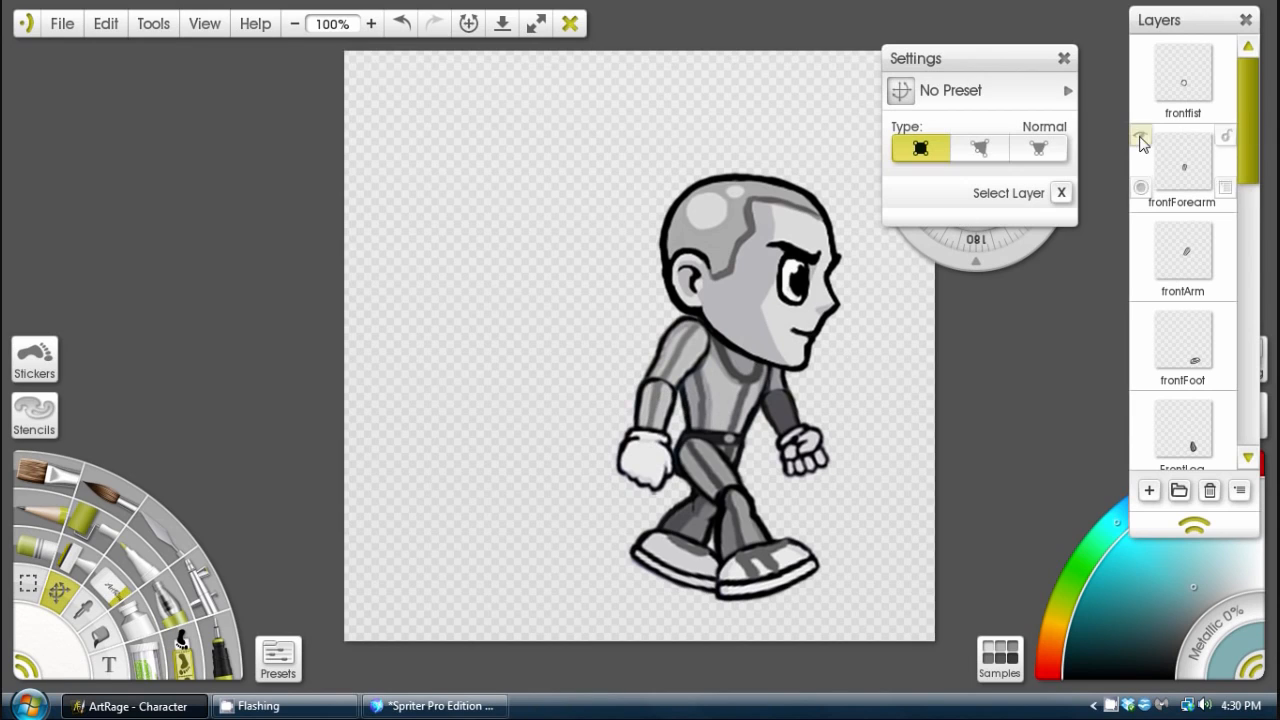
{"action": "left_click", "coordinate": [1140, 135]}
{"action": "left_click", "coordinate": [1140, 135]}
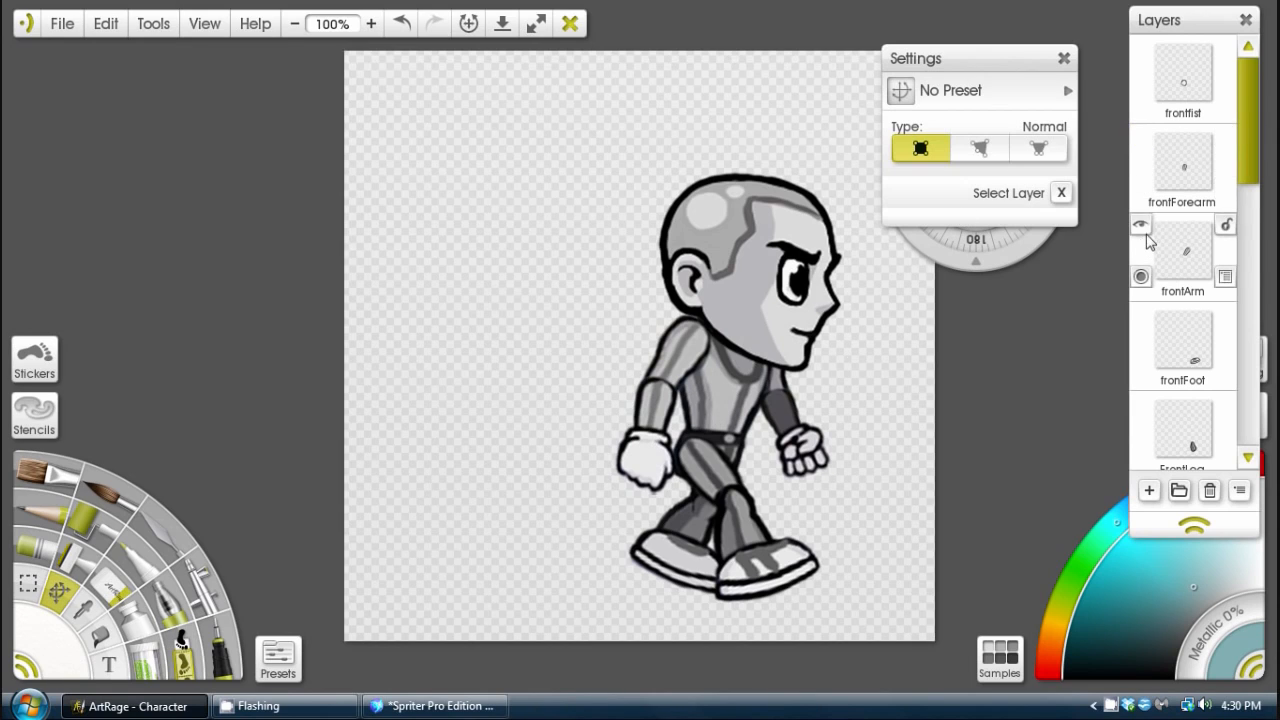
{"action": "left_click", "coordinate": [1140, 224]}
{"action": "left_click", "coordinate": [1140, 224]}
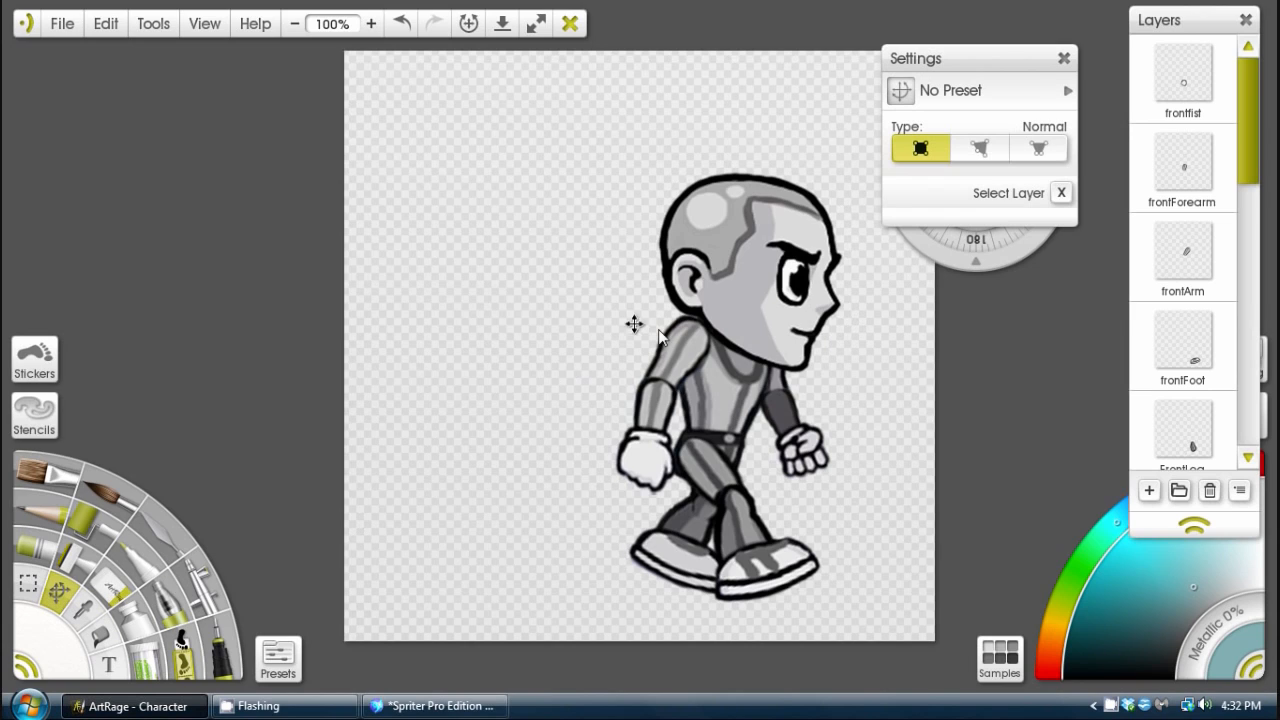
Move the frontForearm layer's artwork away from the arm to check its overlap, and return it between the arm and fist.
{"action": "scroll", "coordinate": [1252, 150], "scroll_direction": "down", "scroll_amount": 6}
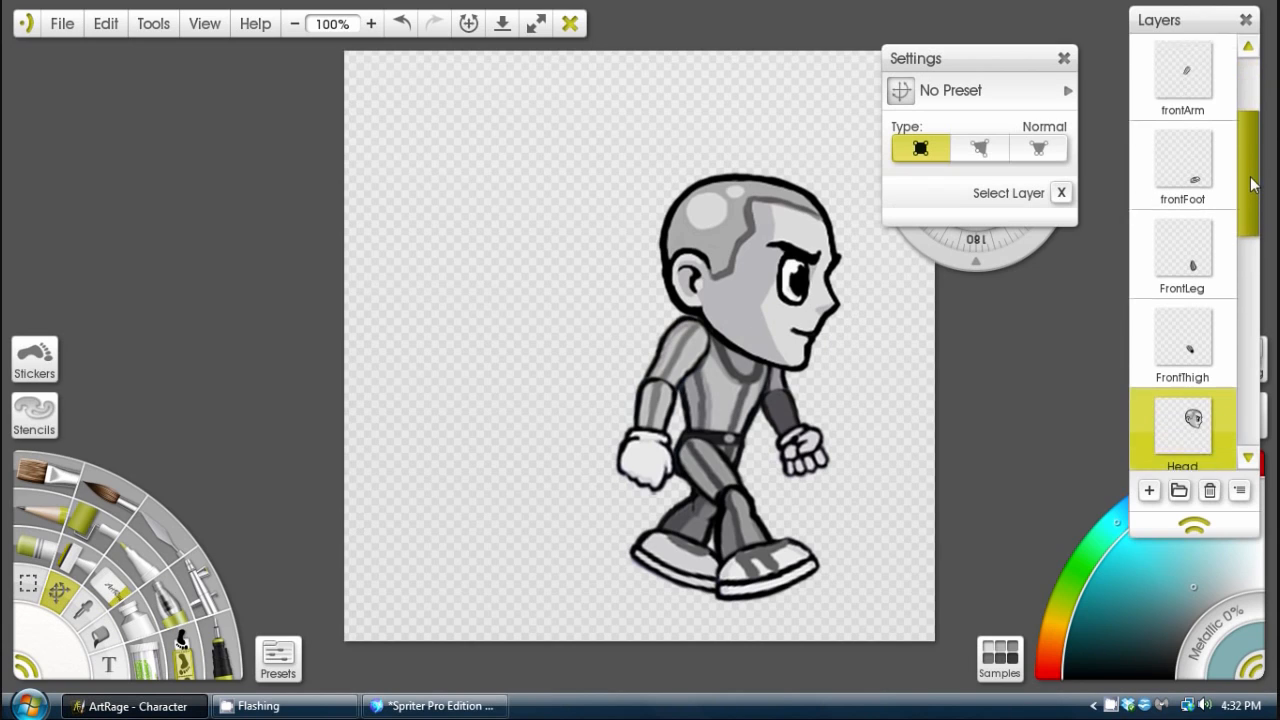
{"action": "scroll", "coordinate": [1256, 192], "scroll_direction": "up", "scroll_amount": 6}
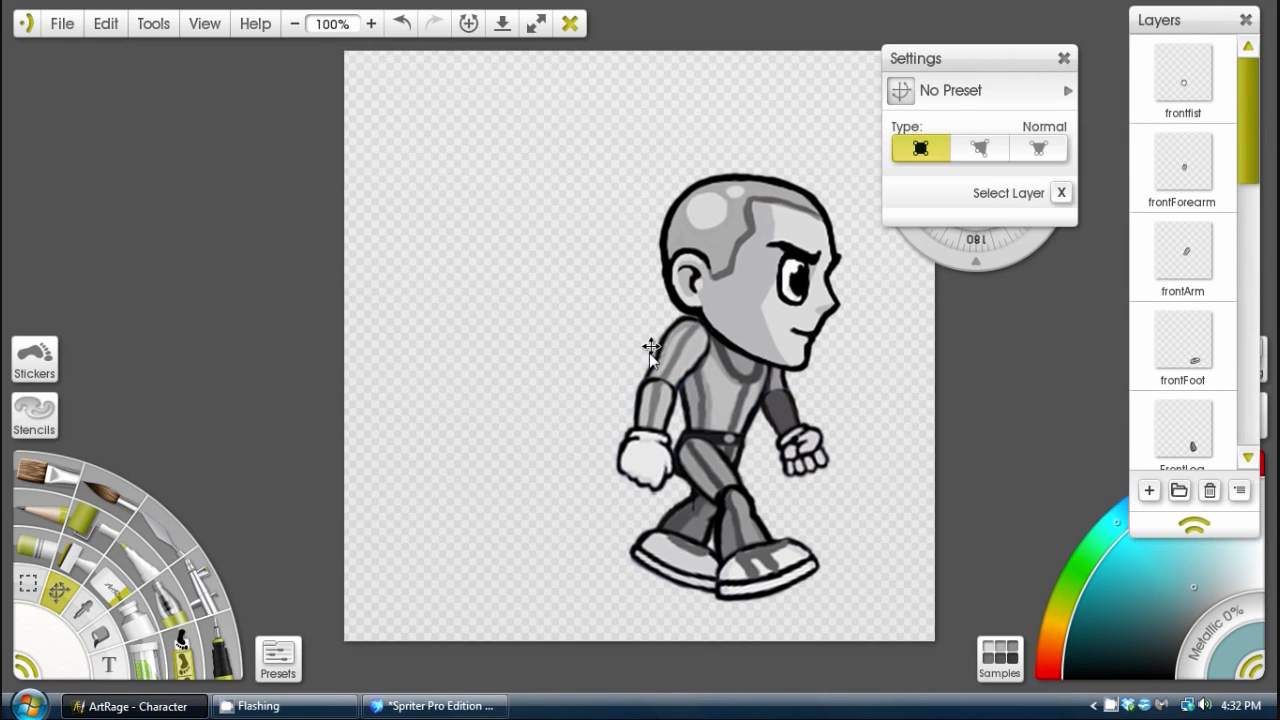
{"action": "left_click", "coordinate": [1185, 172]}
{"action": "left_click", "coordinate": [645, 406]}
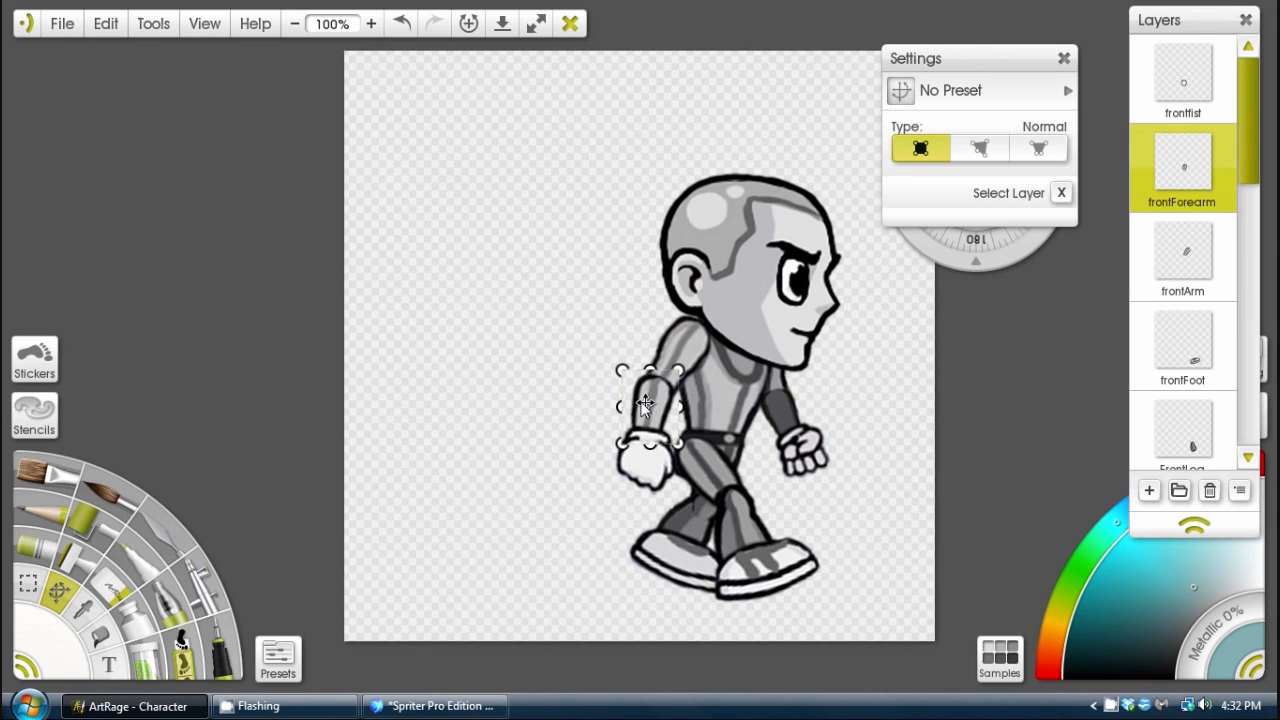
{"action": "left_click_drag", "start_coordinate": [647, 402], "coordinate": [618, 398]}
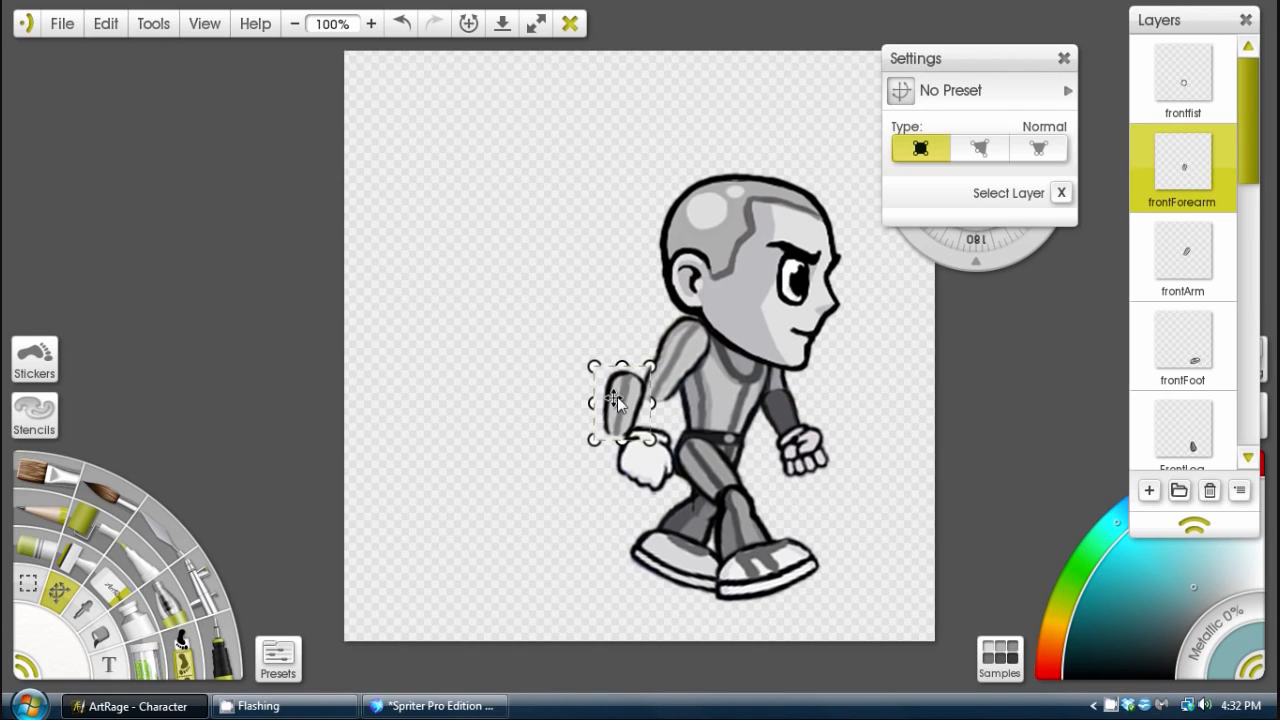
{"action": "left_click_drag", "start_coordinate": [618, 396], "coordinate": [703, 352]}
{"action": "left_click_drag", "start_coordinate": [646, 418], "coordinate": [665, 410]}
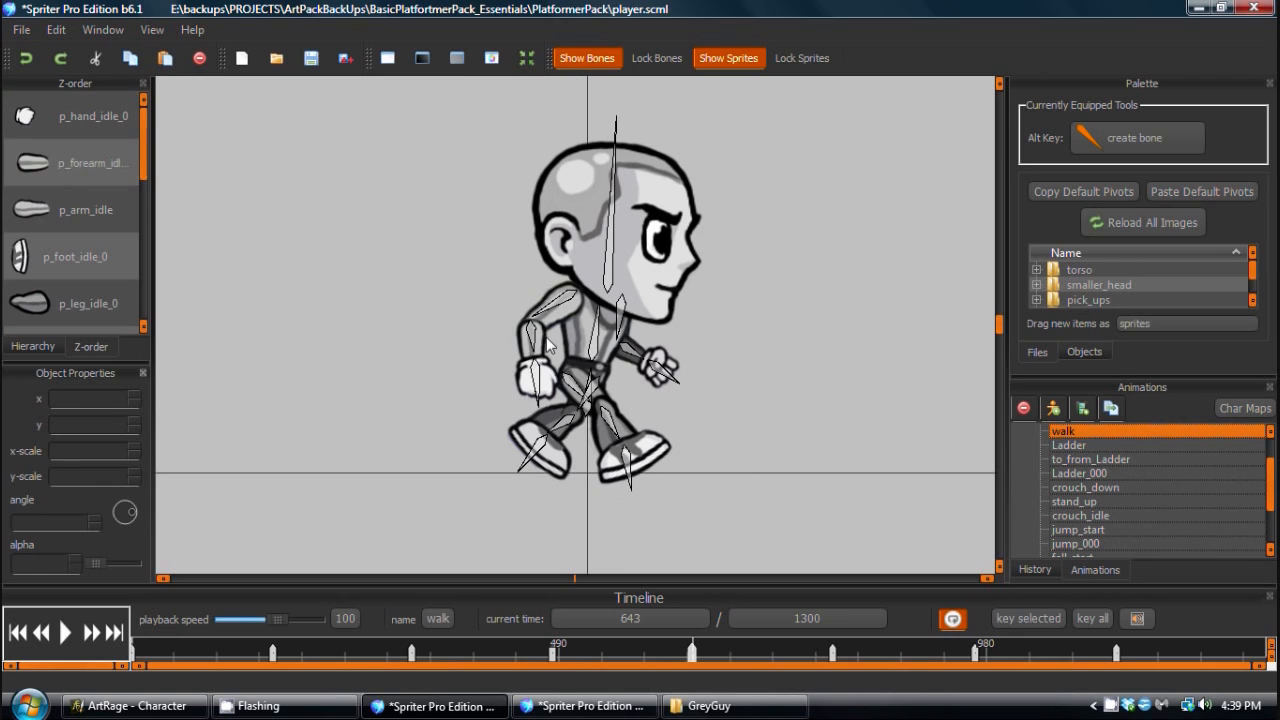
Switch to the player.scml walk animation in Spriter, lean the torso forward and raise the front arm straight ahead.
{"action": "left_click", "coordinate": [130, 706]}
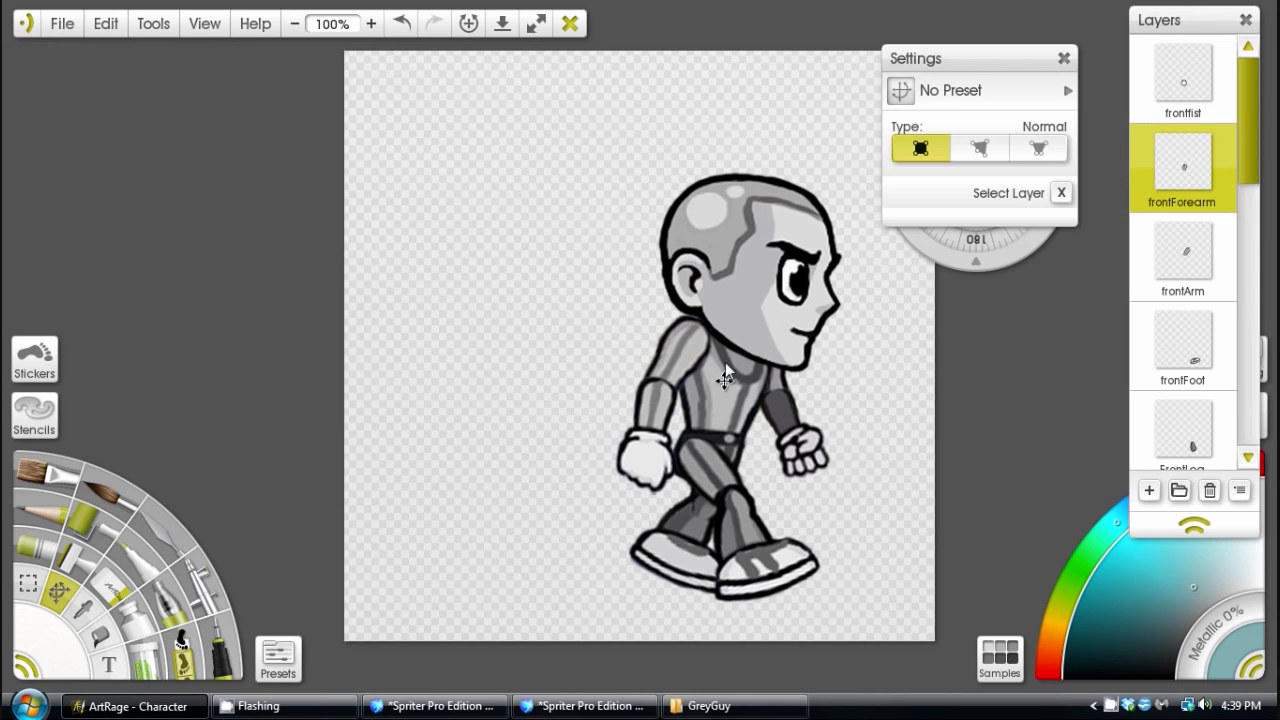
{"action": "left_click", "coordinate": [435, 706]}
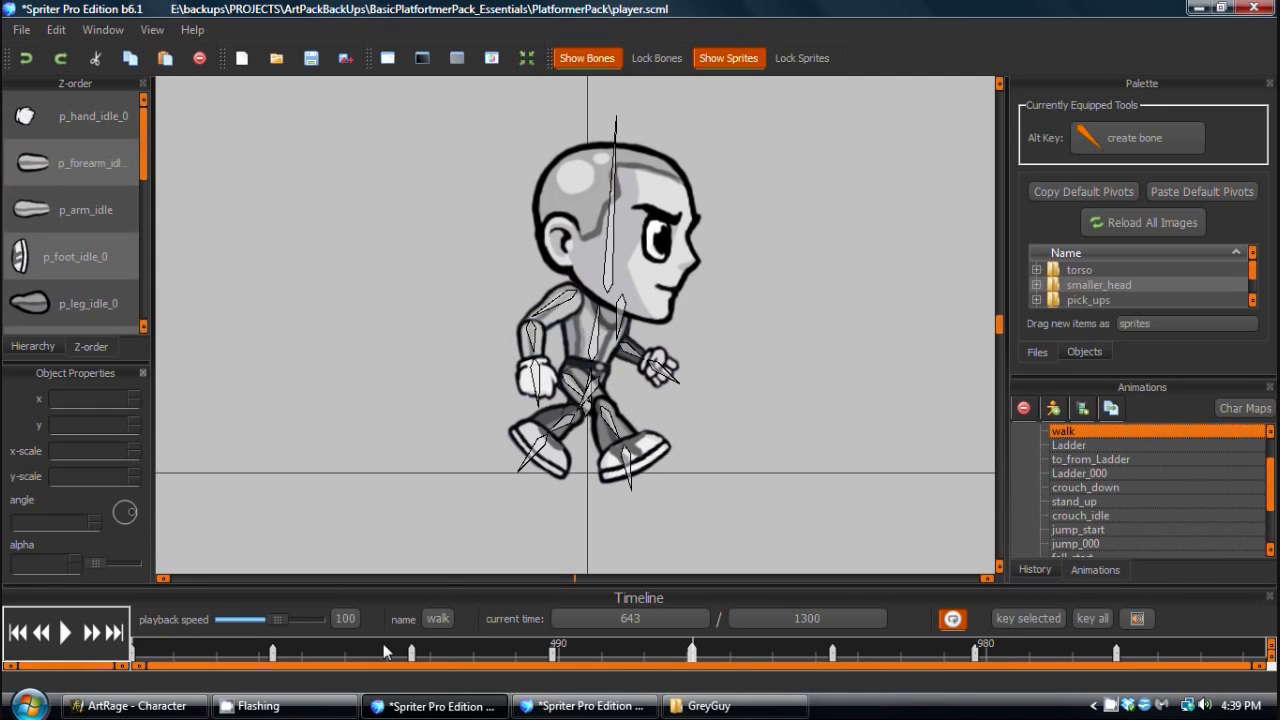
{"action": "left_click_drag", "start_coordinate": [599, 307], "coordinate": [668, 322]}
{"action": "left_click", "coordinate": [654, 299]}
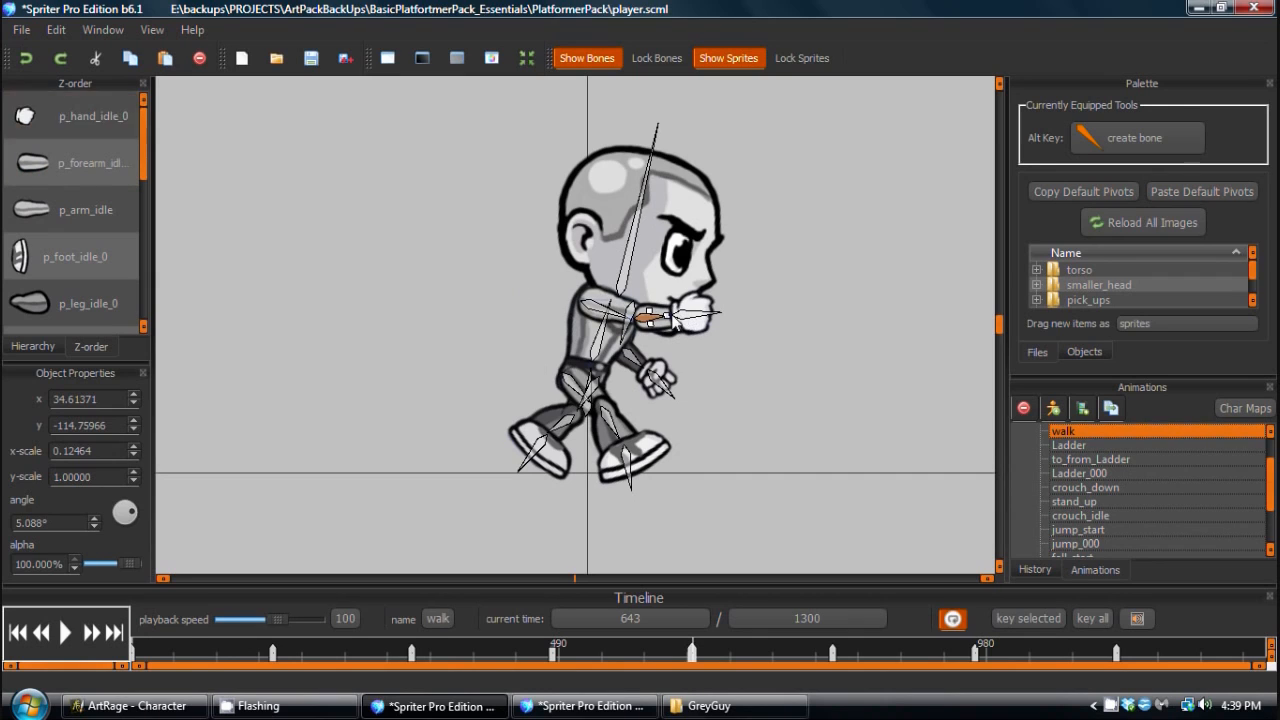
Stretch the front forearm bone to an x-scale of about 0.19 and shorten the front upper arm bone.
{"action": "left_click_drag", "start_coordinate": [666, 320], "coordinate": [678, 316]}
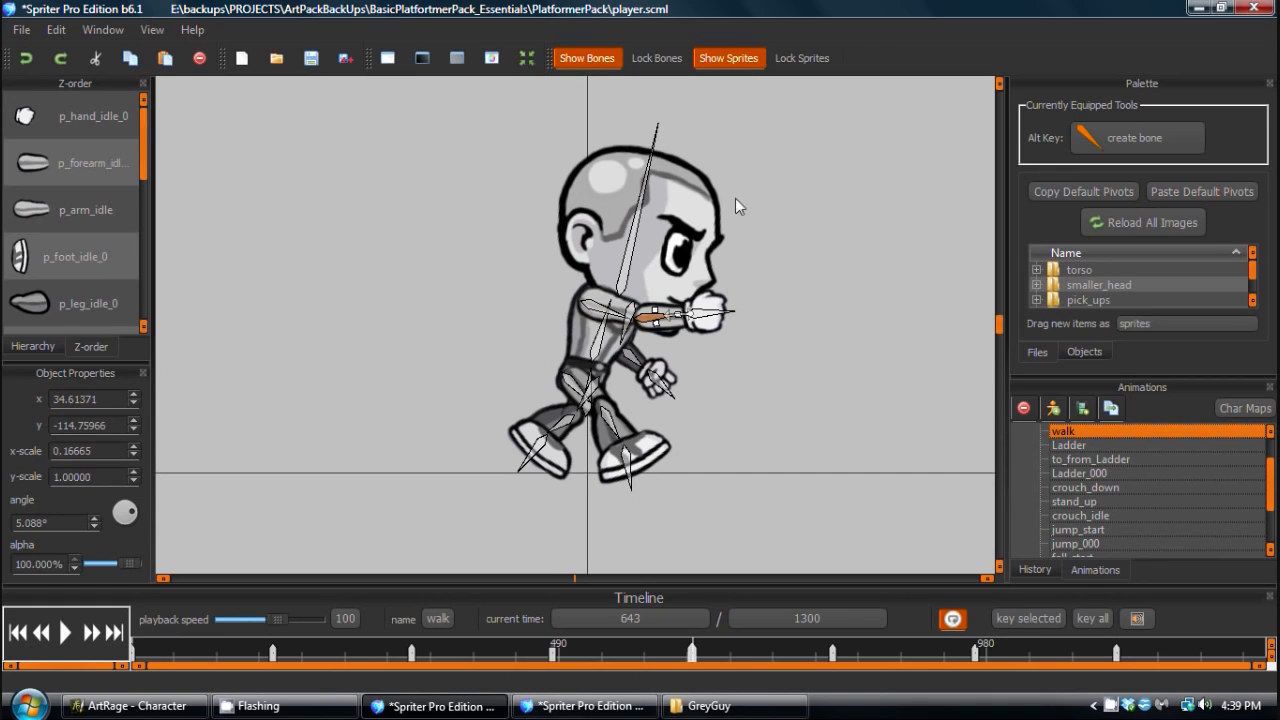
{"action": "left_click", "coordinate": [620, 322]}
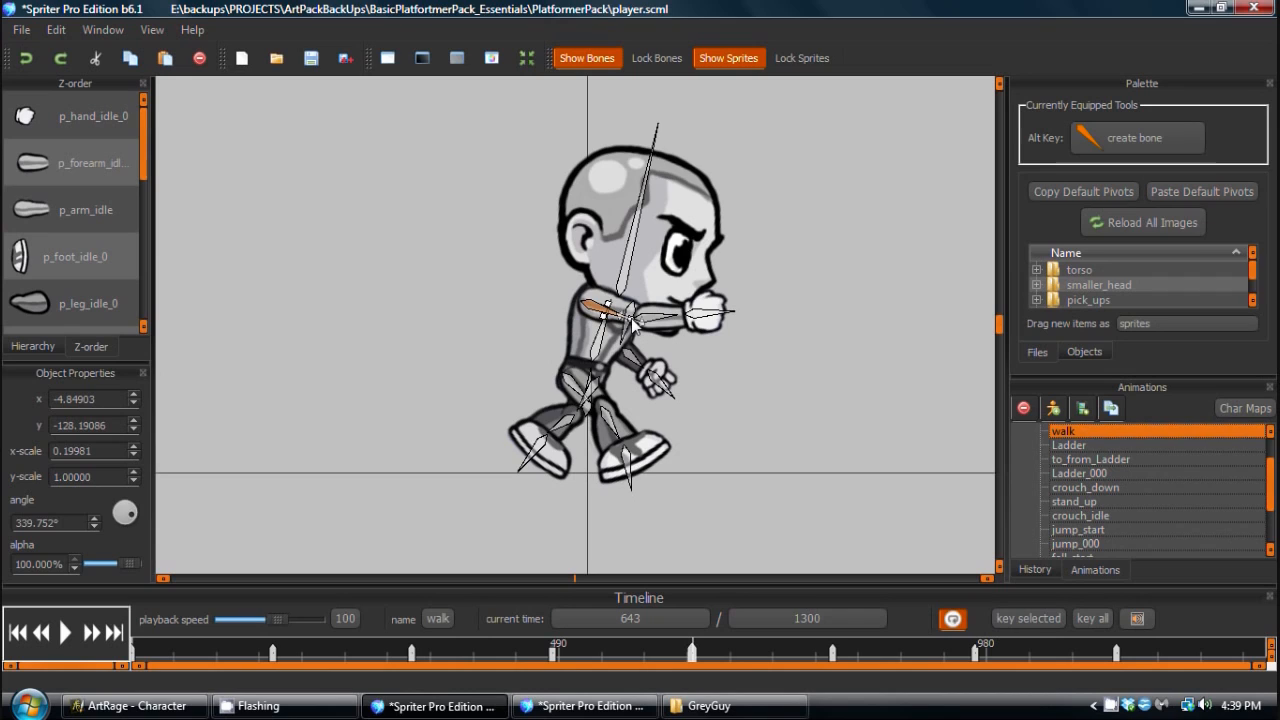
{"action": "left_click_drag", "start_coordinate": [631, 318], "coordinate": [688, 321]}
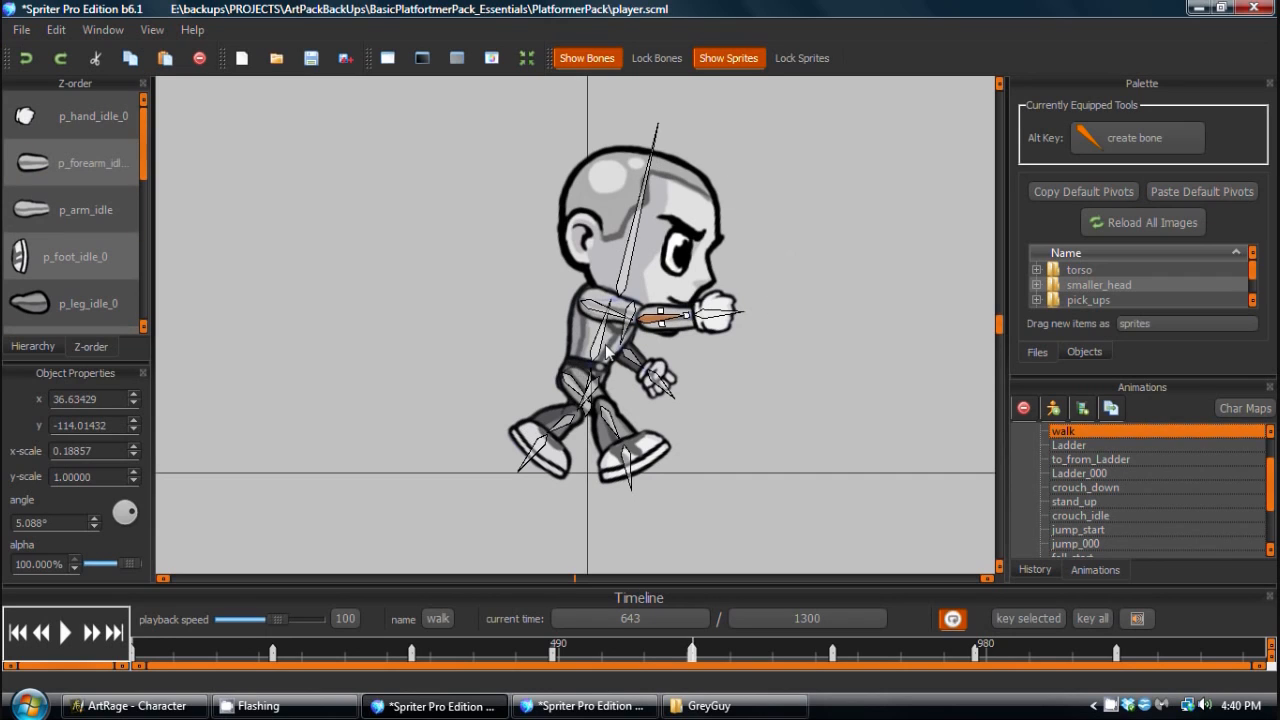
{"action": "left_click", "coordinate": [592, 310]}
{"action": "left_click_drag", "start_coordinate": [634, 320], "coordinate": [629, 317]}
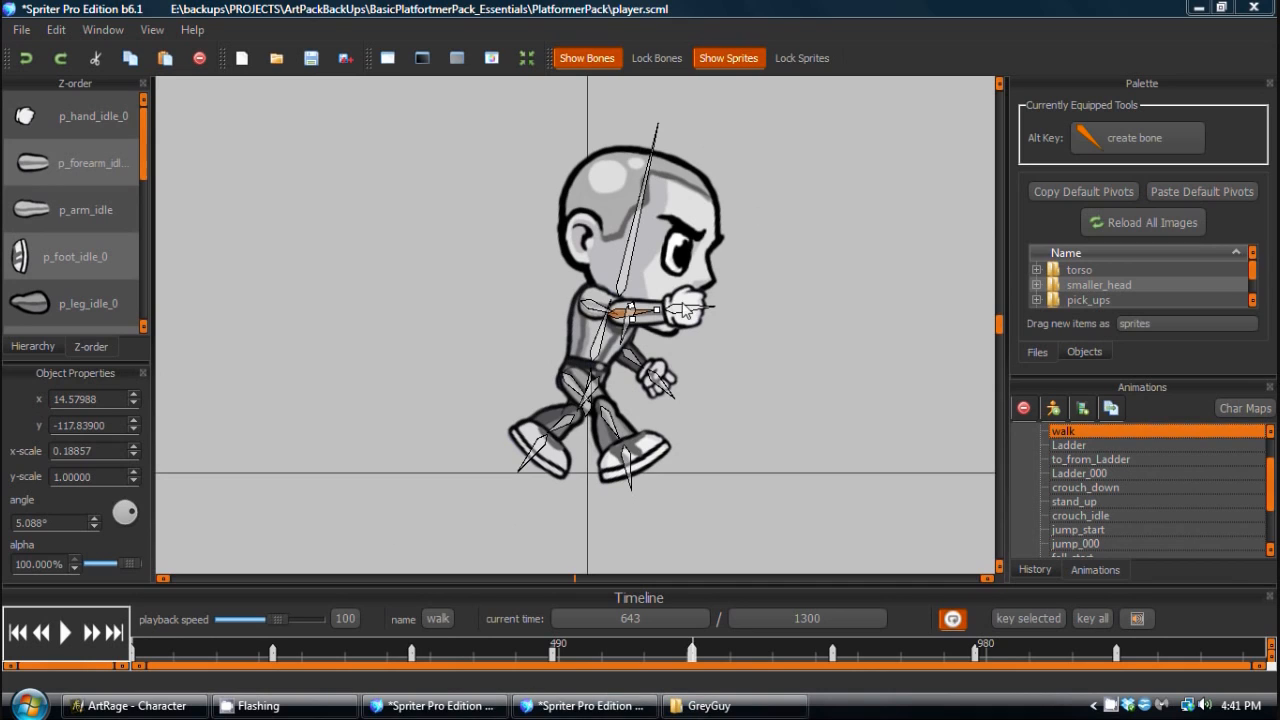
In the GreyGuy project in the other Spriter window, place front_thigh_0.png on the canvas with ANGLEthigh.png below it.
{"action": "left_click", "coordinate": [550, 705]}
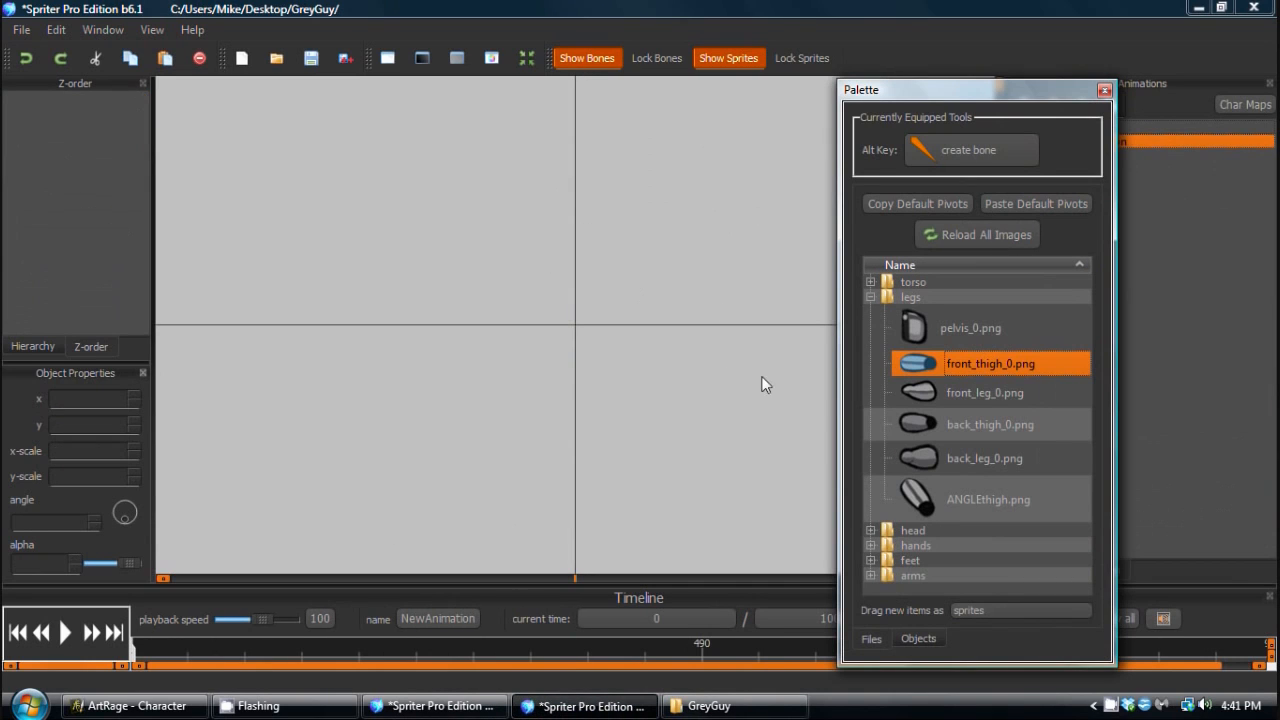
{"action": "left_click_drag", "start_coordinate": [907, 363], "coordinate": [535, 232]}
{"action": "left_click_drag", "start_coordinate": [905, 497], "coordinate": [534, 358]}
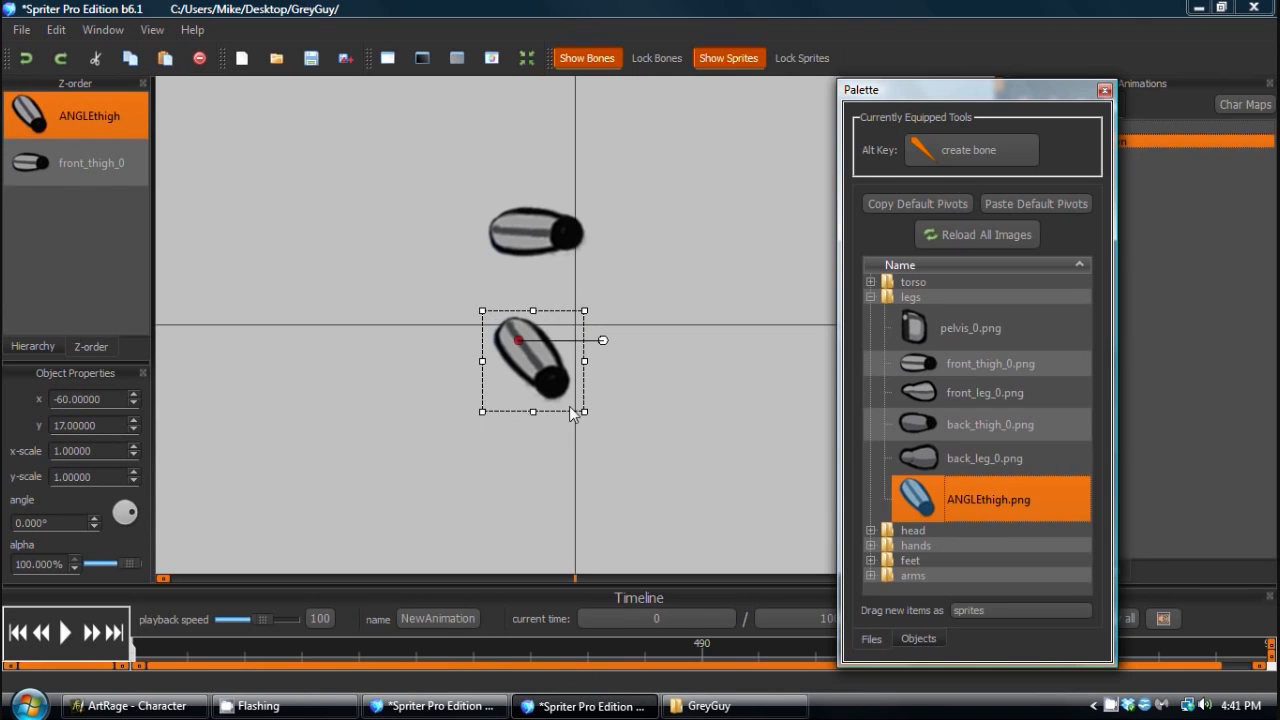
Compare the bounding boxes of the two thigh sprites and try rotating the ANGLEthigh sprite slightly clockwise.
{"action": "left_click", "coordinate": [517, 243]}
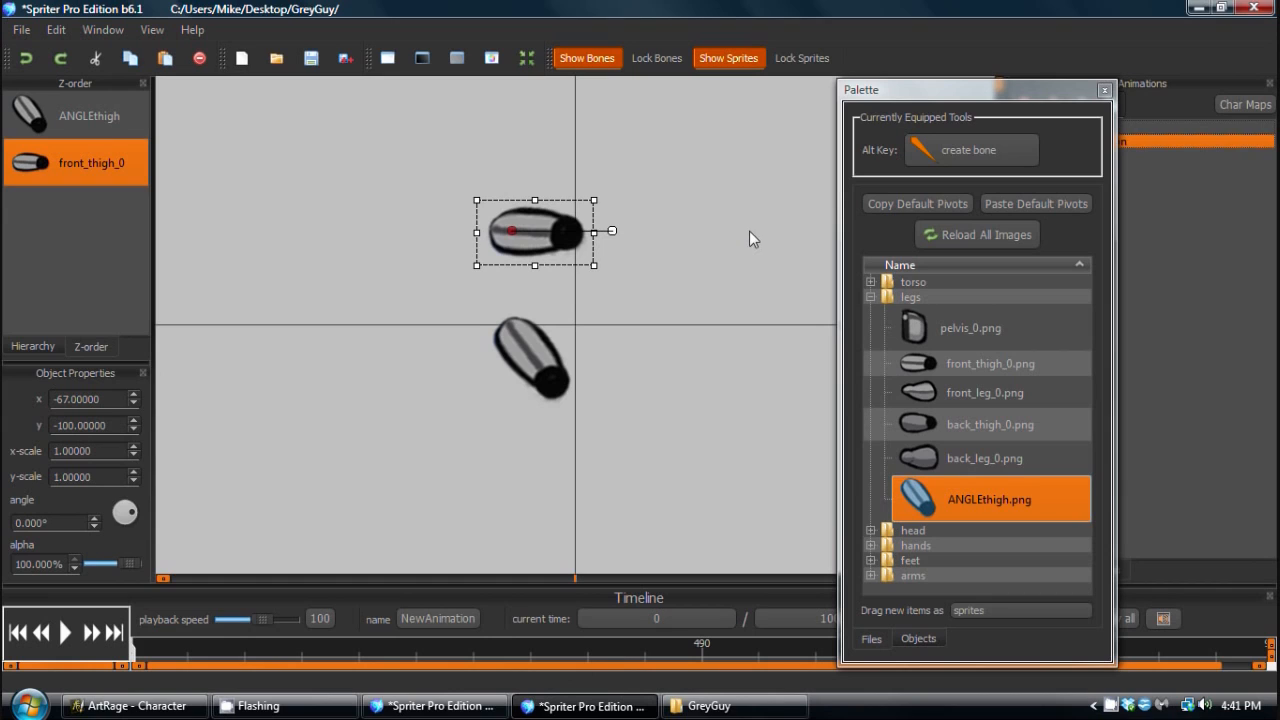
{"action": "left_click", "coordinate": [530, 400]}
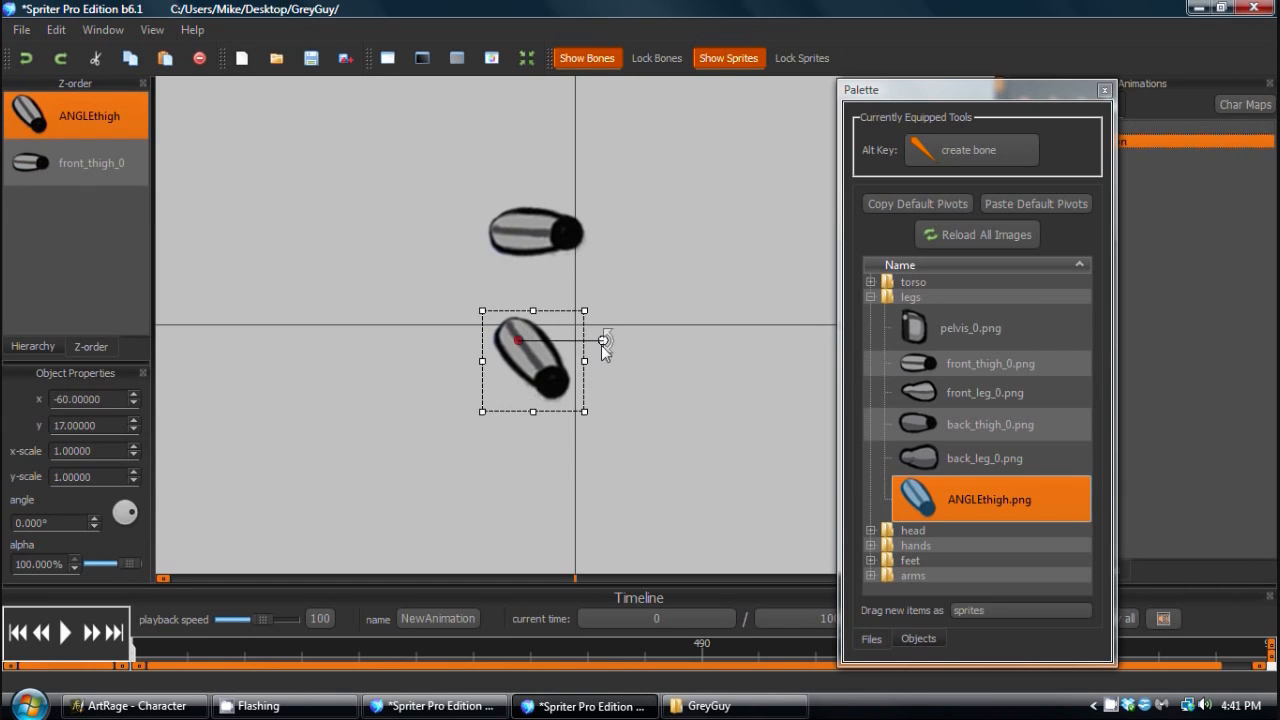
{"action": "mouse_move", "coordinate": [600, 346]}
{"action": "left_mouse_down"}
{"action": "mouse_move", "coordinate": [580, 391]}
{"action": "mouse_move", "coordinate": [602, 352]}
{"action": "left_mouse_up"}
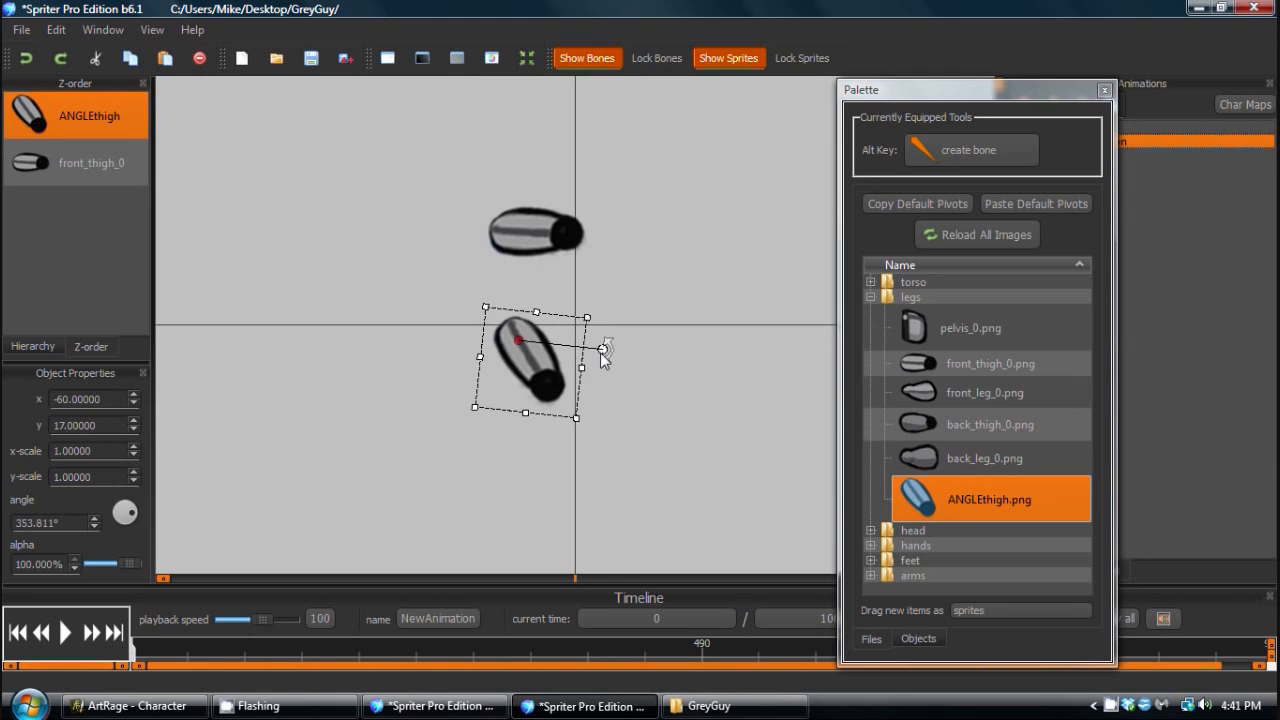
Stretch front_thigh_0 horizontally to an x-scale of about 1.65 and ANGLEthigh to about 2.38.
{"action": "left_click", "coordinate": [510, 238]}
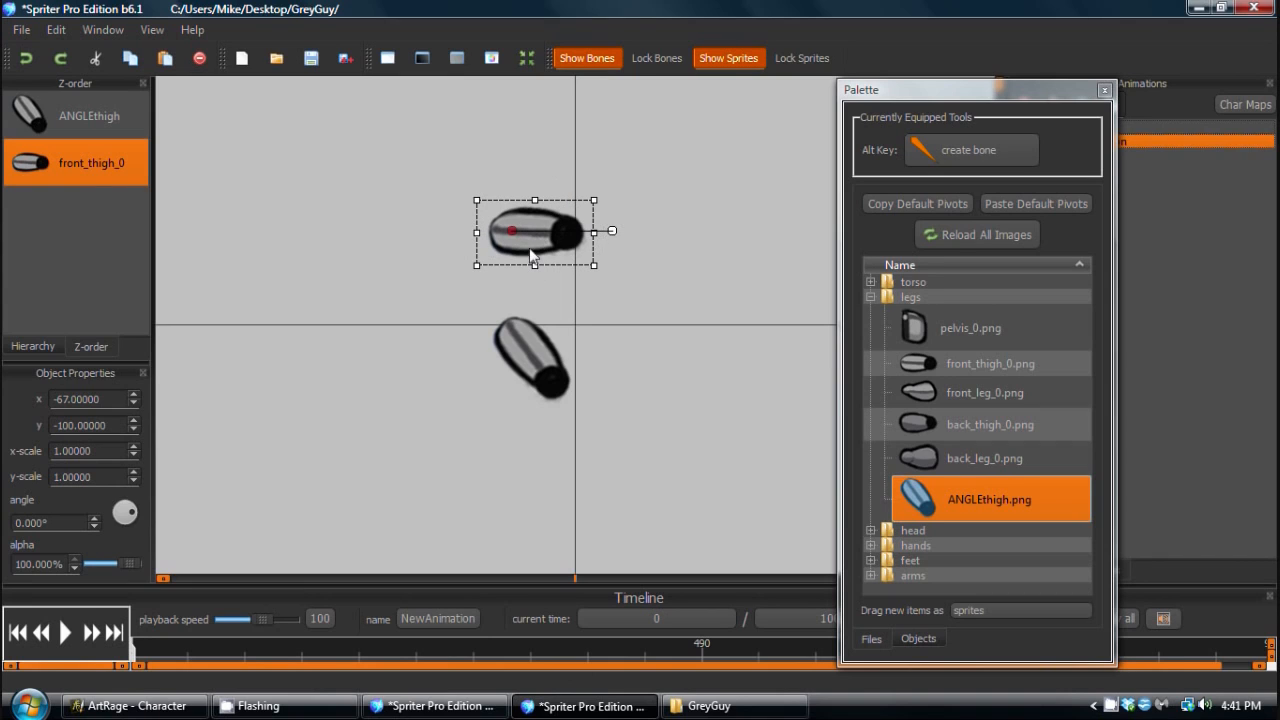
{"action": "left_click_drag", "start_coordinate": [594, 232], "coordinate": [648, 234]}
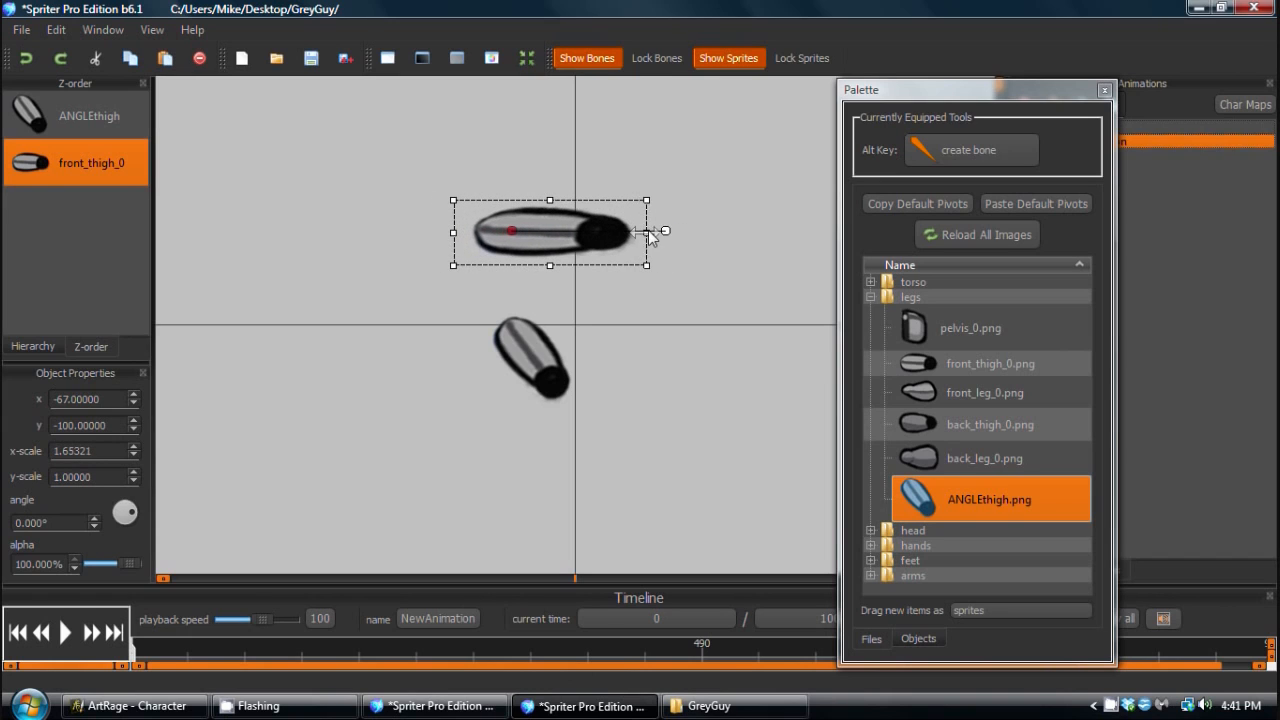
{"action": "left_click", "coordinate": [511, 329]}
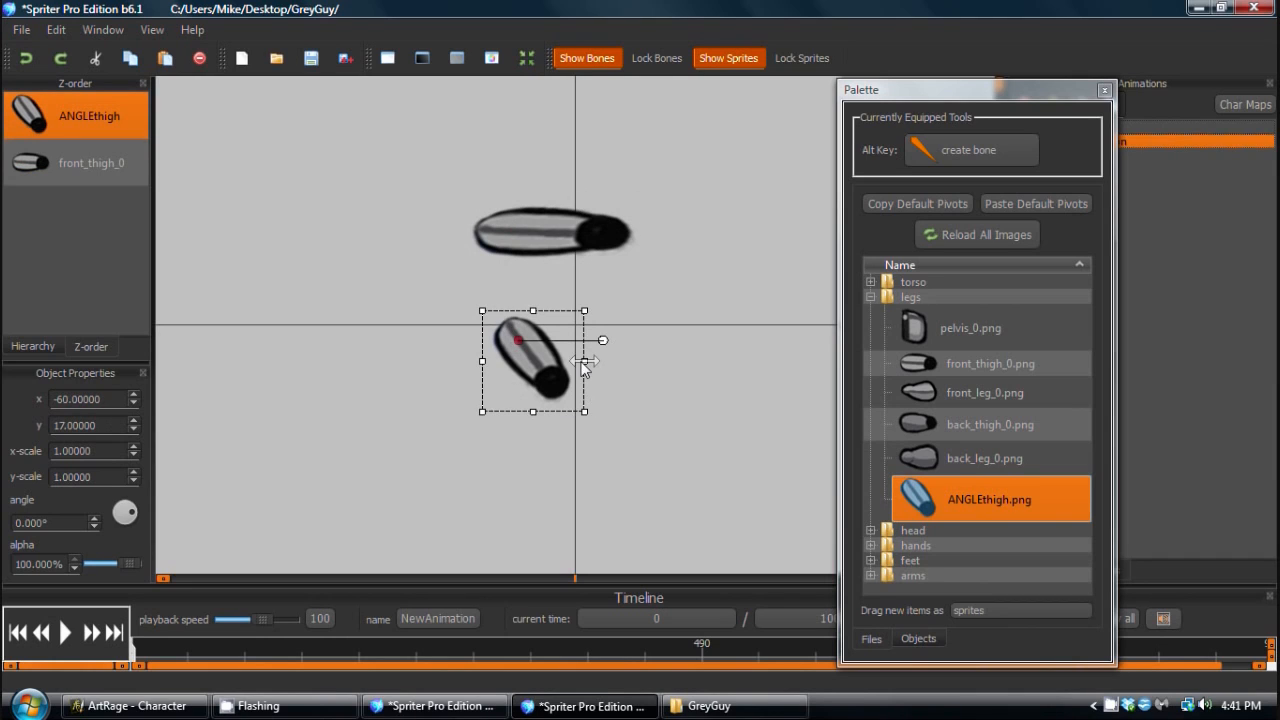
{"action": "left_click_drag", "start_coordinate": [585, 367], "coordinate": [675, 356]}
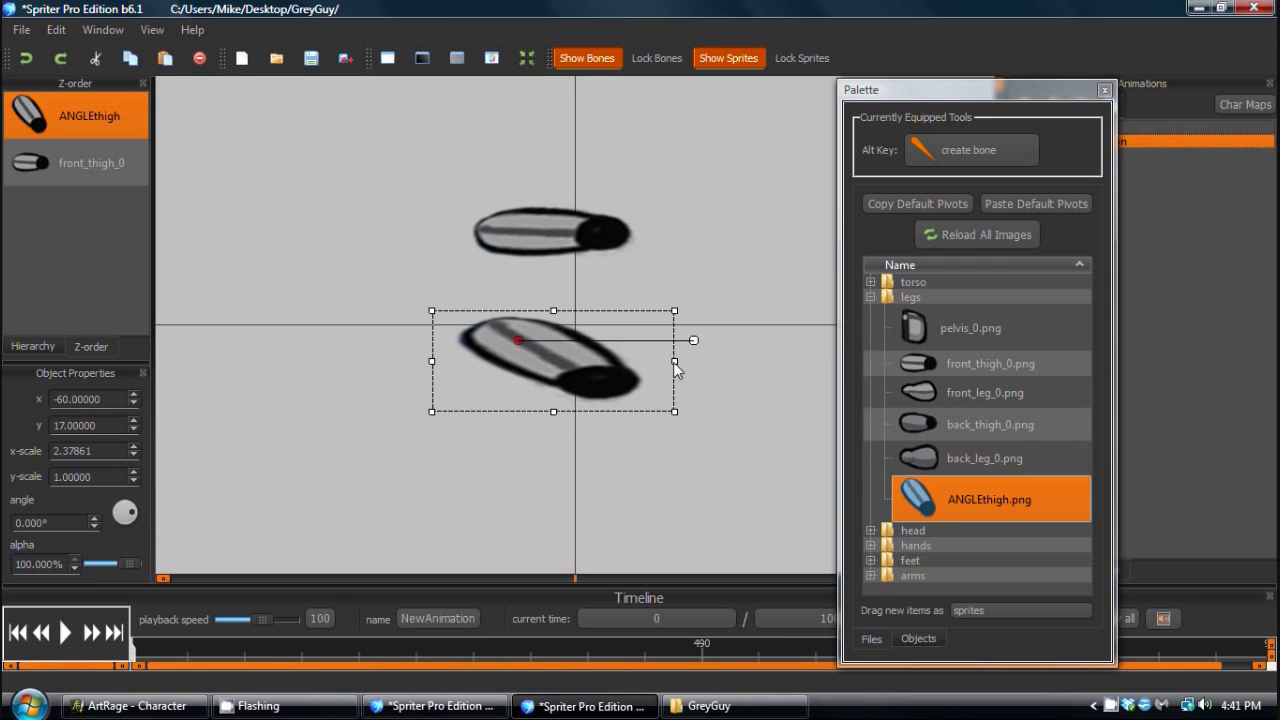
Rescale ANGLEthigh along both axes, finishing at an x-scale of about 1.68 and a y-scale of about 1.01.
{"action": "left_click_drag", "start_coordinate": [675, 368], "coordinate": [617, 362]}
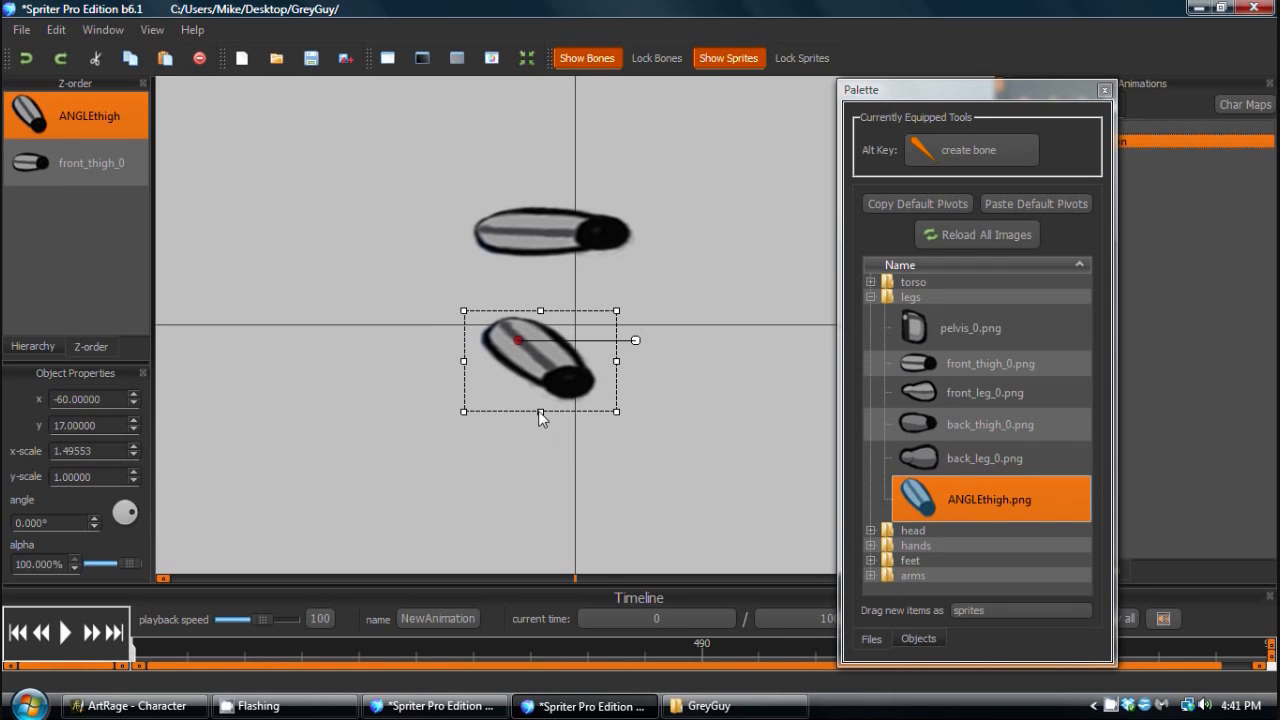
{"action": "left_click_drag", "start_coordinate": [540, 412], "coordinate": [540, 504]}
{"action": "left_click_drag", "start_coordinate": [617, 390], "coordinate": [690, 387]}
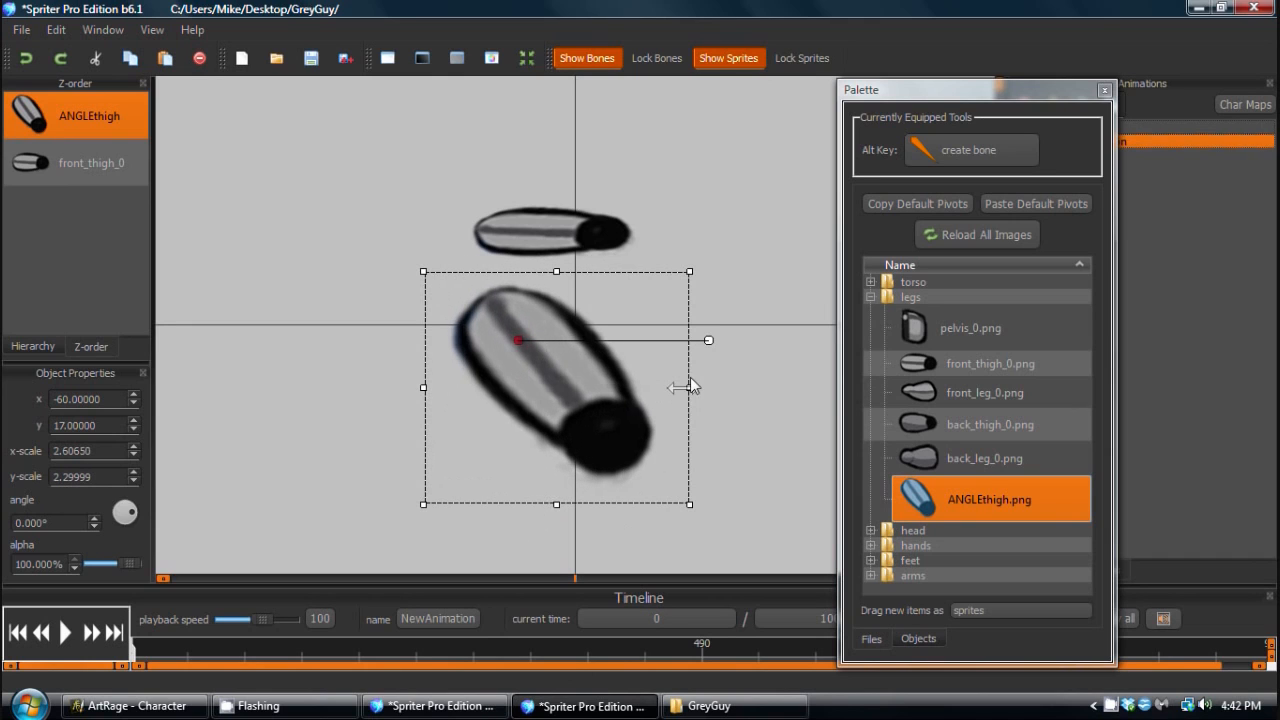
{"action": "left_click_drag", "start_coordinate": [556, 506], "coordinate": [570, 412]}
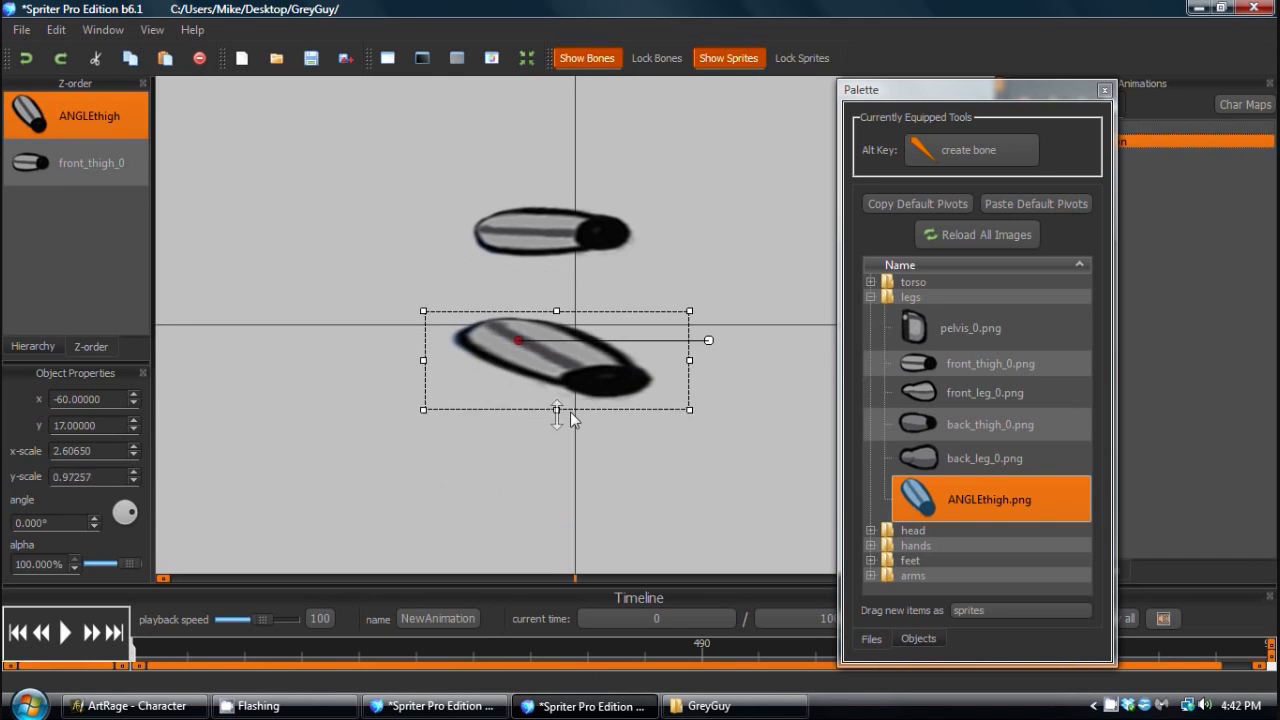
{"action": "left_click_drag", "start_coordinate": [689, 362], "coordinate": [629, 362]}
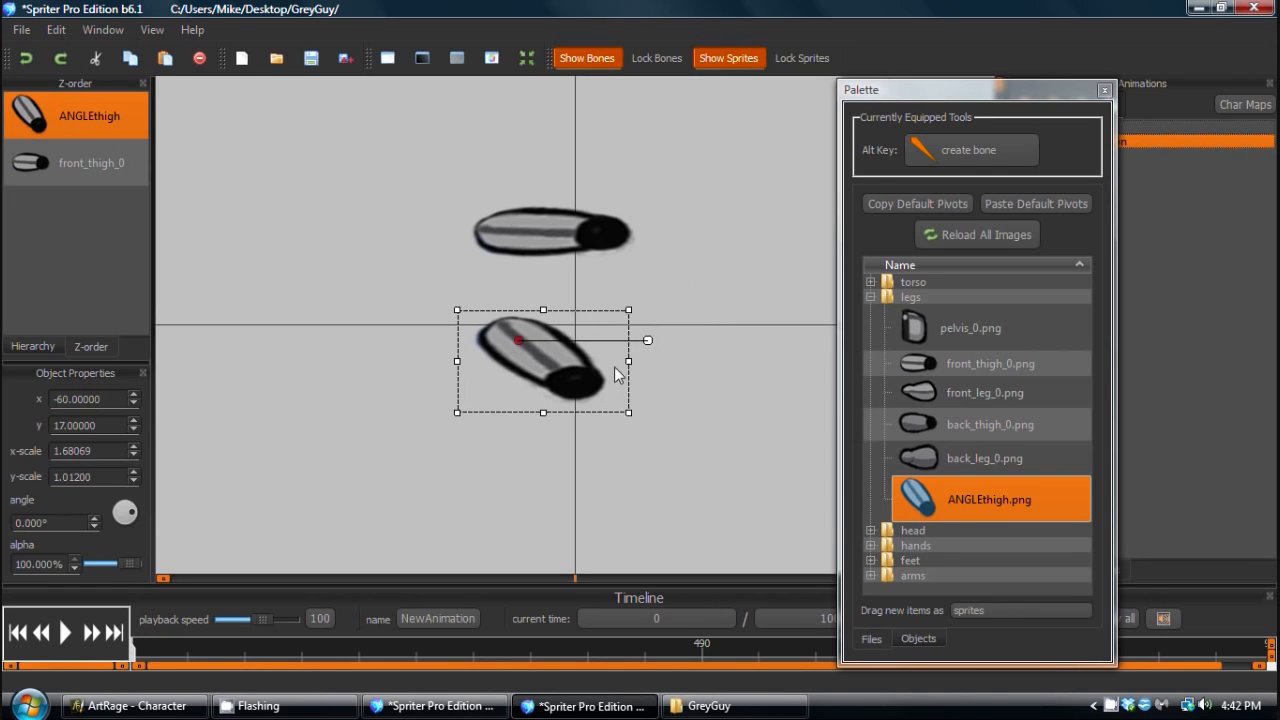
Rotate ANGLEthigh to about 42° so the limb lies nearly horizontal, and resize the sprite along both axes.
{"action": "left_click_drag", "start_coordinate": [628, 361], "coordinate": [604, 268]}
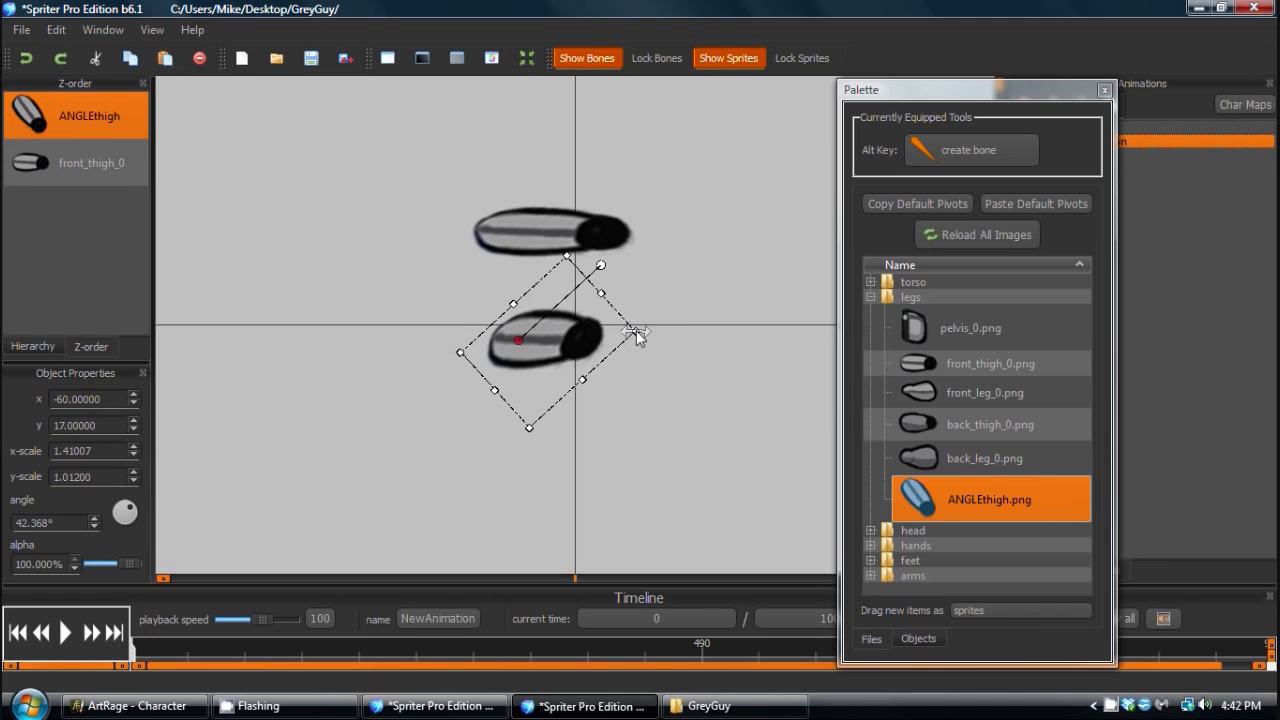
{"action": "left_click_drag", "start_coordinate": [636, 330], "coordinate": [690, 340]}
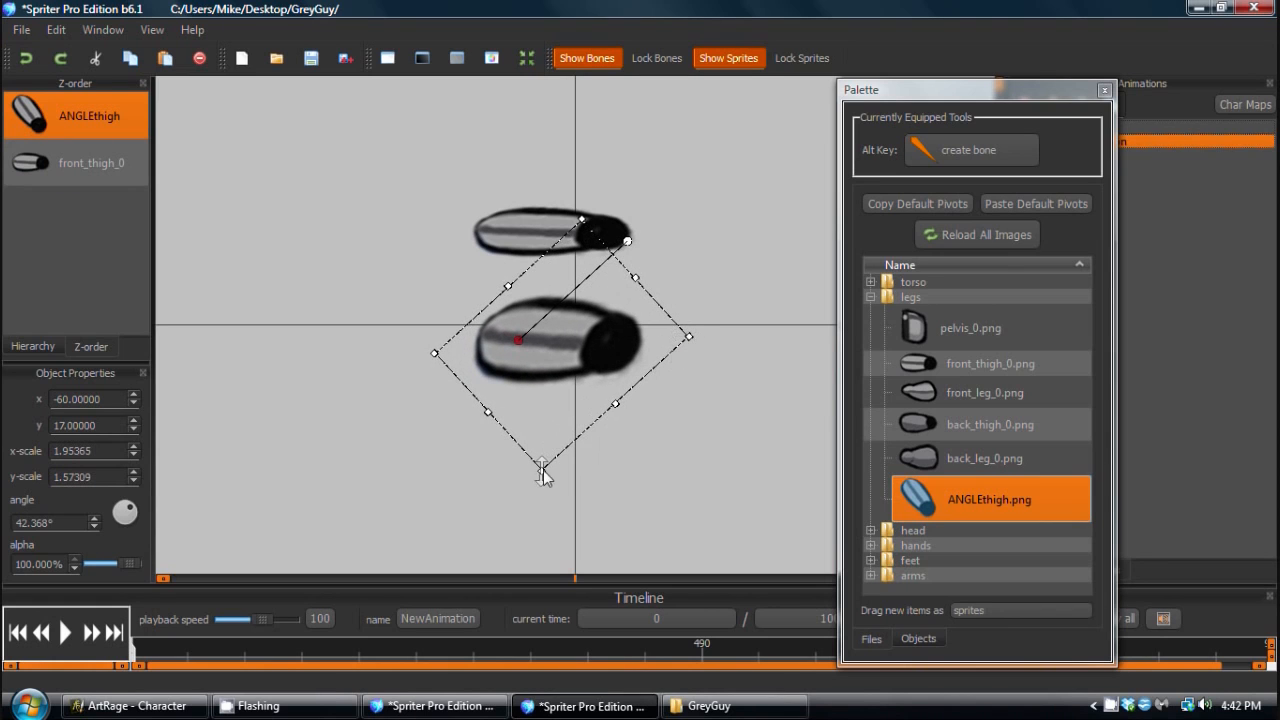
{"action": "left_click_drag", "start_coordinate": [541, 469], "coordinate": [549, 426]}
{"action": "left_click_drag", "start_coordinate": [572, 285], "coordinate": [562, 272]}
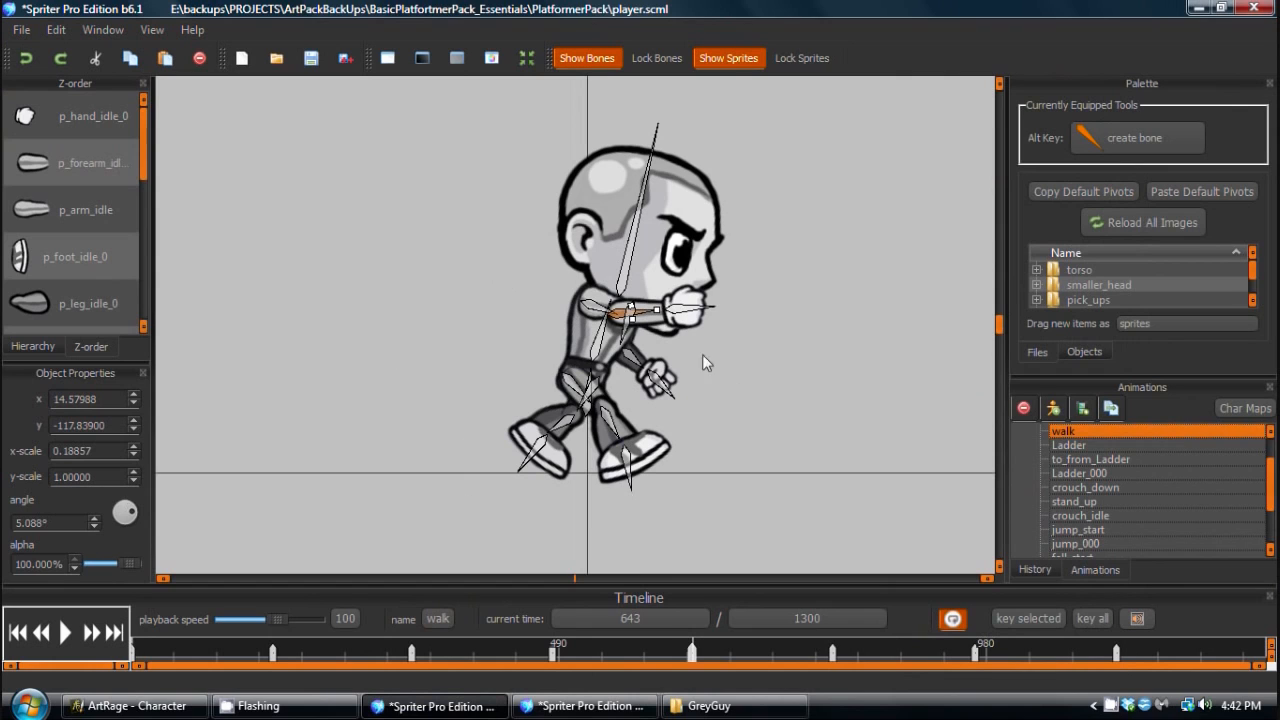
Switch between the ArtRage character drawing and the Spriter walk animation to compare the layered artwork with the rig.
{"action": "left_click", "coordinate": [130, 706]}
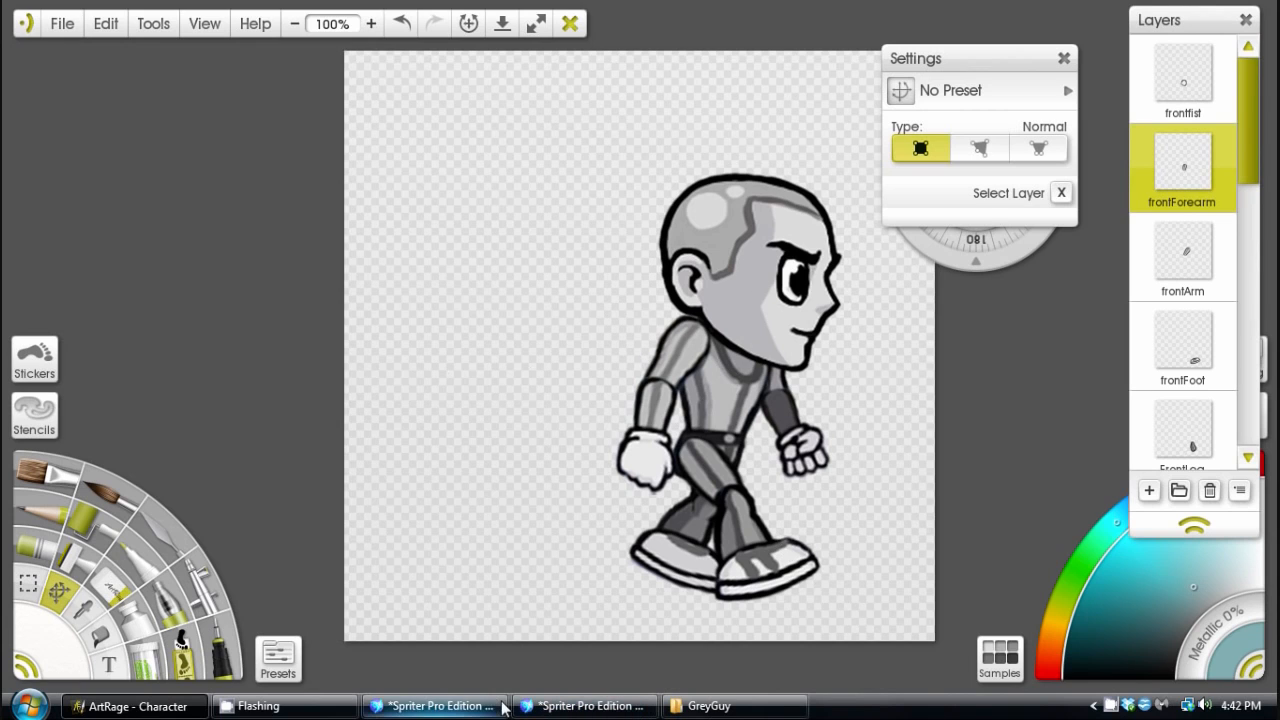
{"action": "left_click", "coordinate": [427, 708]}
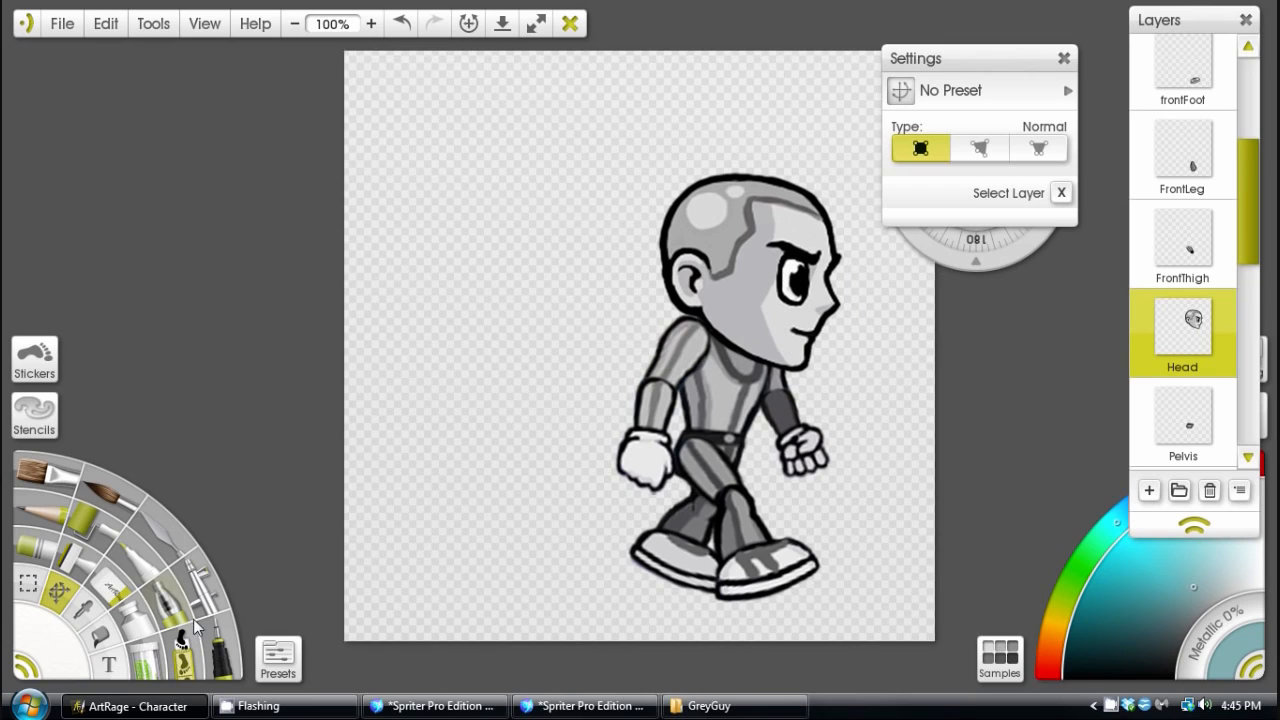
Move the Head layer's artwork to the canvas's upper-left corner, rotate it a quarter turn counter-clockwise so it faces upward, and hide the layer.
{"action": "mouse_move", "coordinate": [1176, 358]}
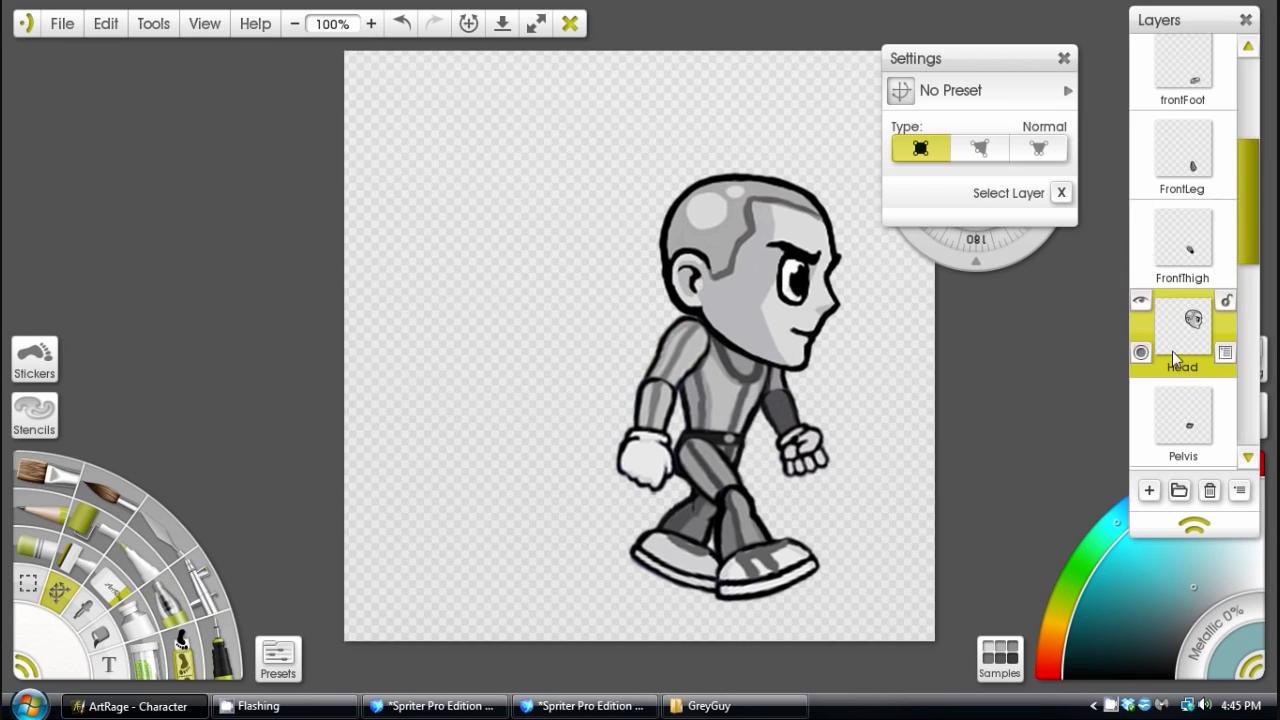
{"action": "left_click_drag", "start_coordinate": [743, 274], "coordinate": [414, 171]}
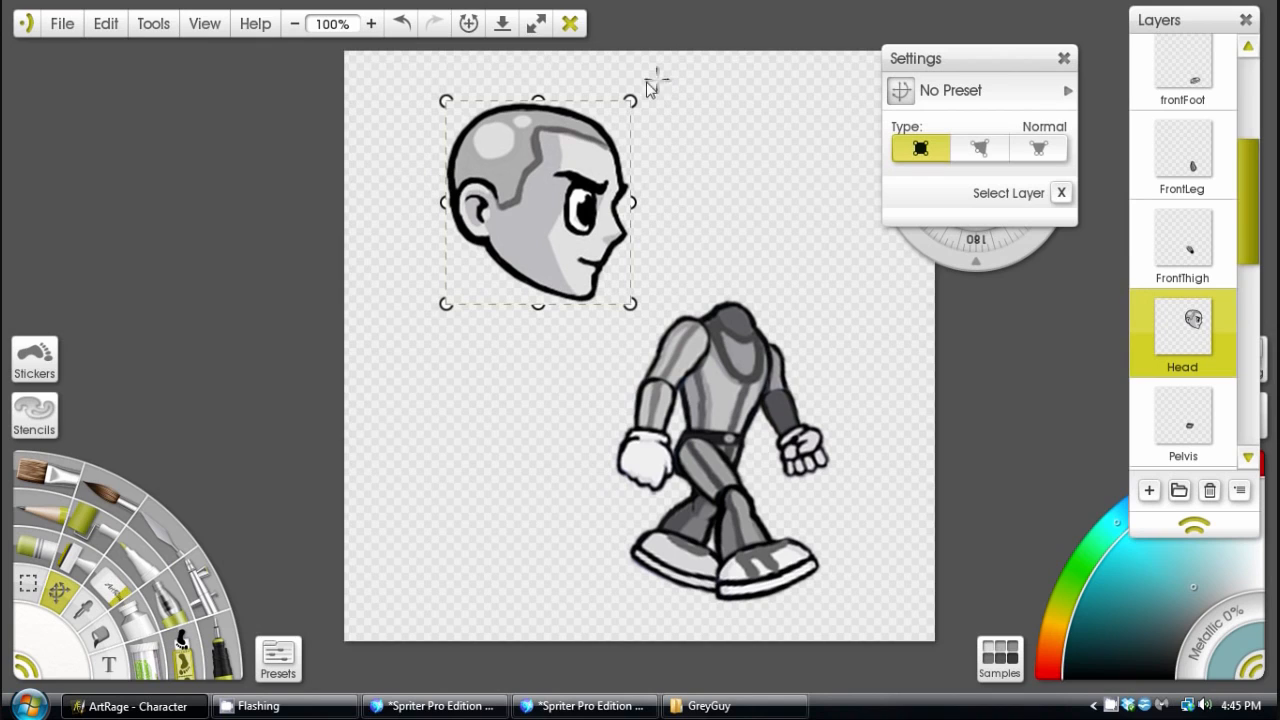
{"action": "left_click_drag", "start_coordinate": [648, 86], "coordinate": [416, 98]}
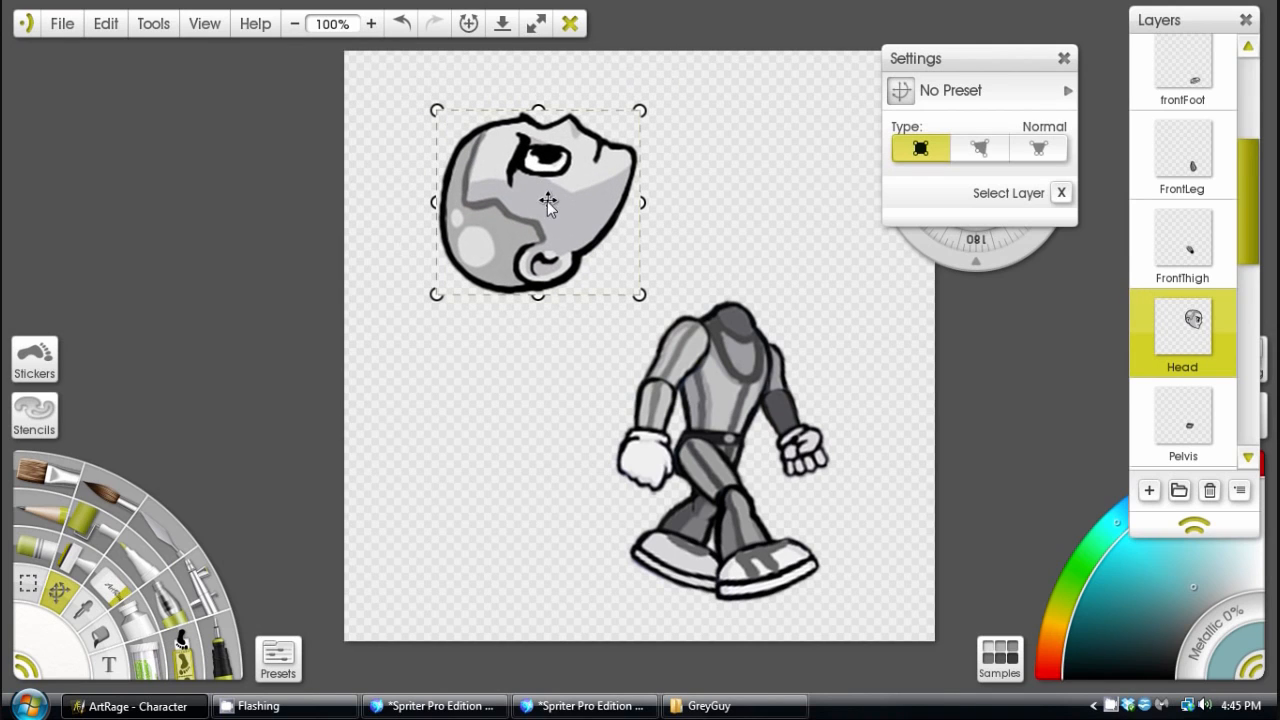
{"action": "left_click_drag", "start_coordinate": [547, 201], "coordinate": [482, 167]}
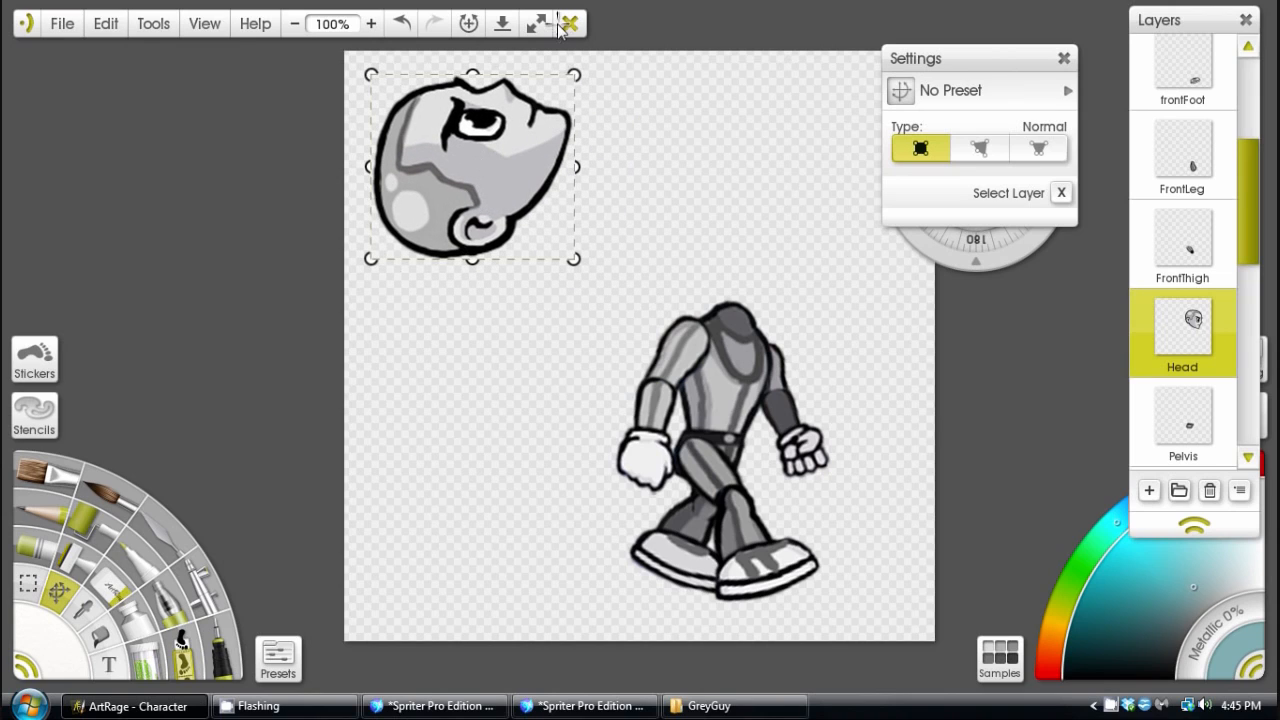
{"action": "left_click", "coordinate": [1172, 355]}
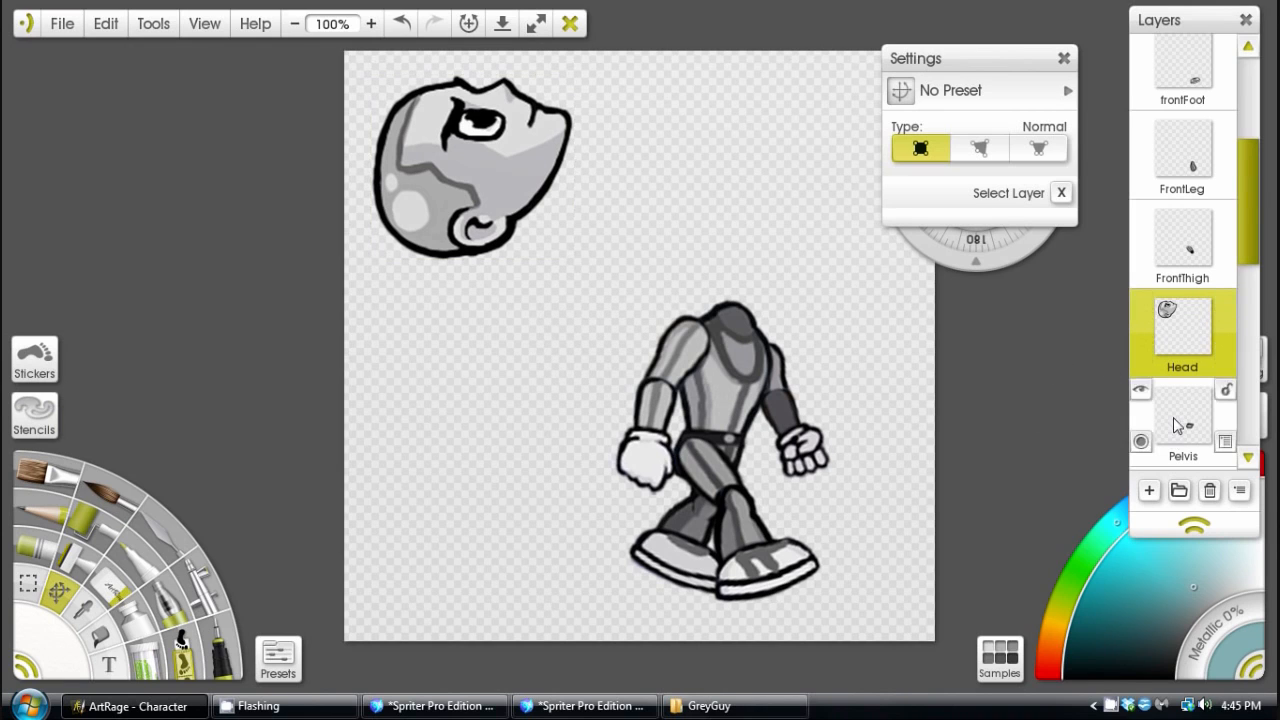
{"action": "left_click", "coordinate": [1141, 301]}
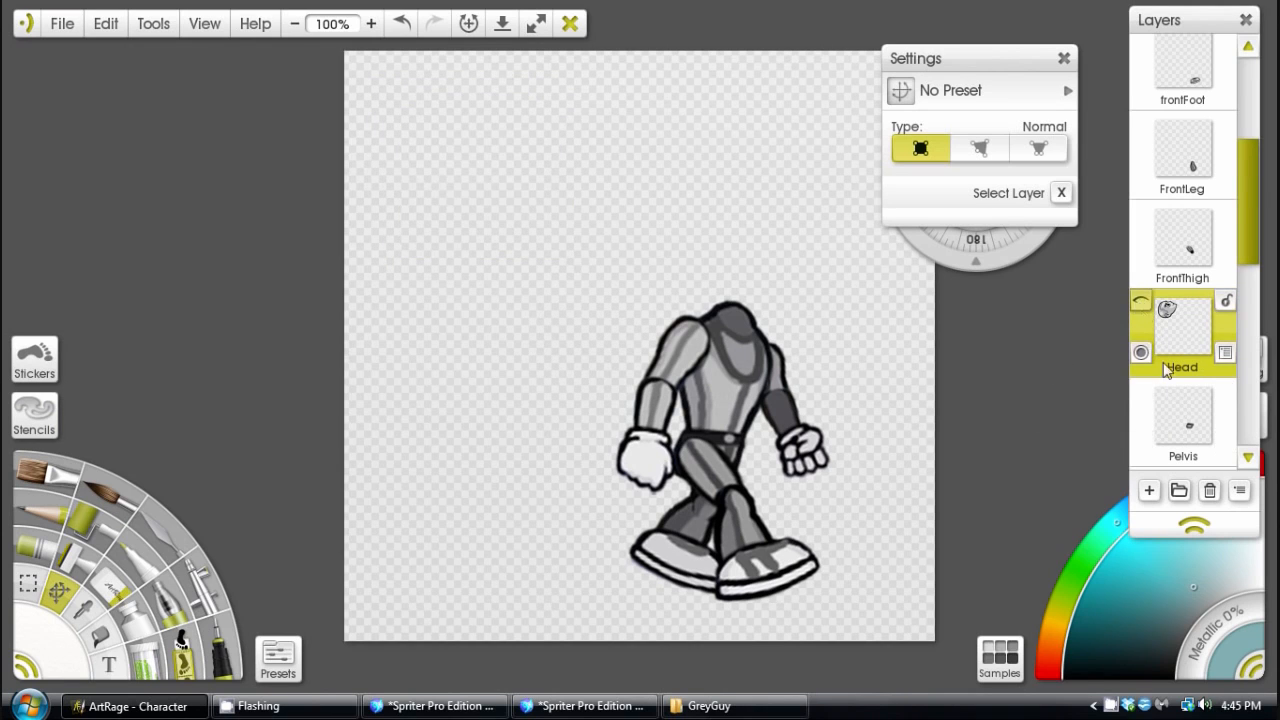
Move the Pelvis layer's artwork away from the body to the canvas's upper-left area and rotate it a quarter turn counter-clockwise.
{"action": "left_click", "coordinate": [1192, 422]}
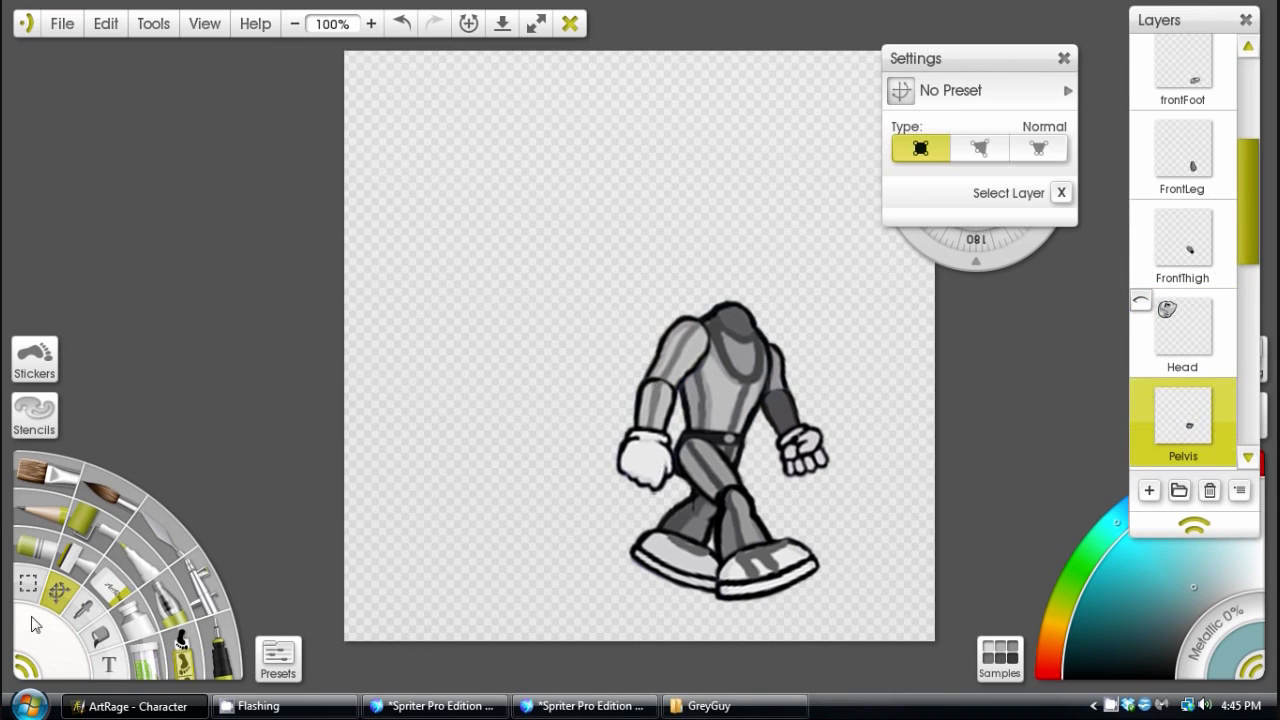
{"action": "left_click_drag", "start_coordinate": [730, 447], "coordinate": [547, 180]}
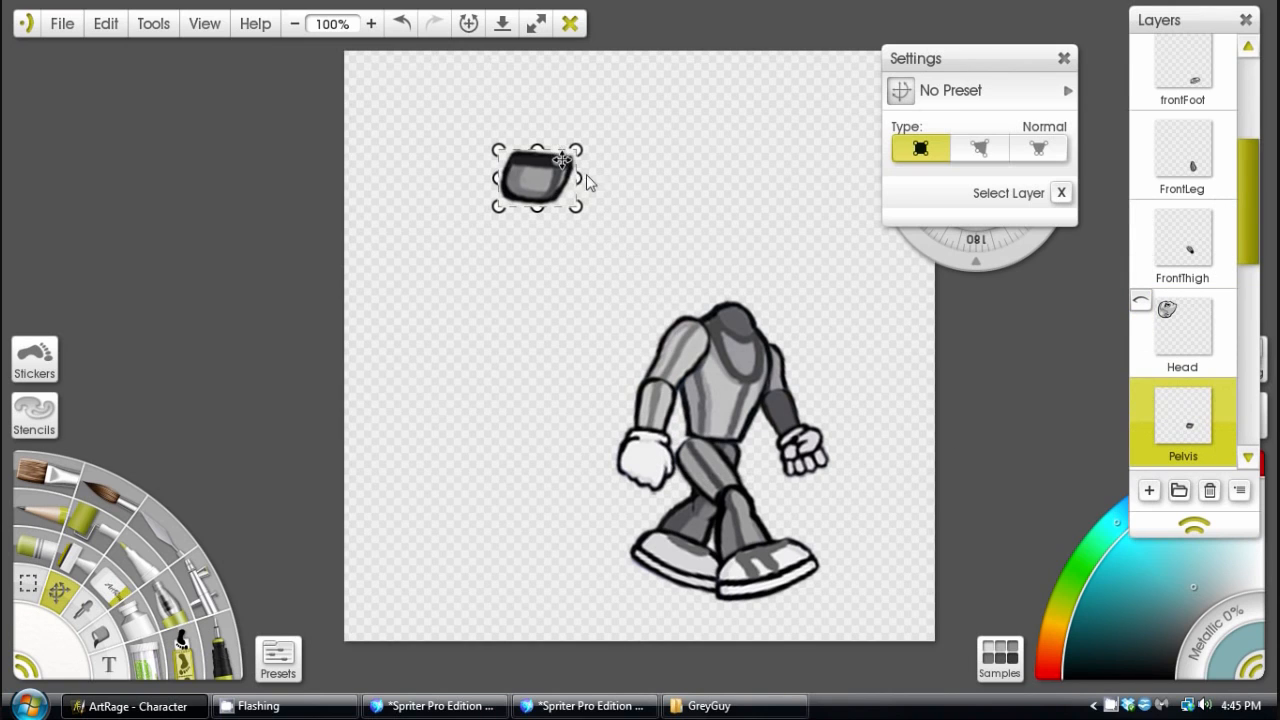
{"action": "left_click_drag", "start_coordinate": [396, 104], "coordinate": [449, 87]}
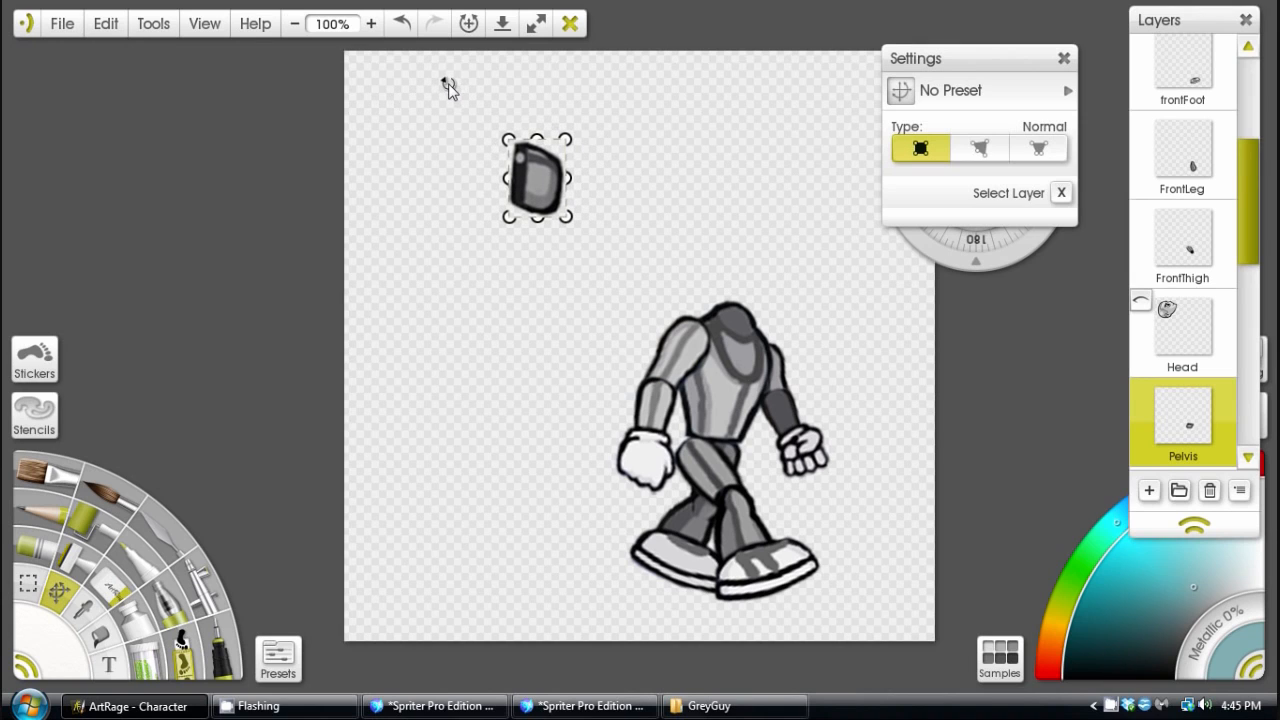
{"action": "left_click_drag", "start_coordinate": [546, 198], "coordinate": [444, 148]}
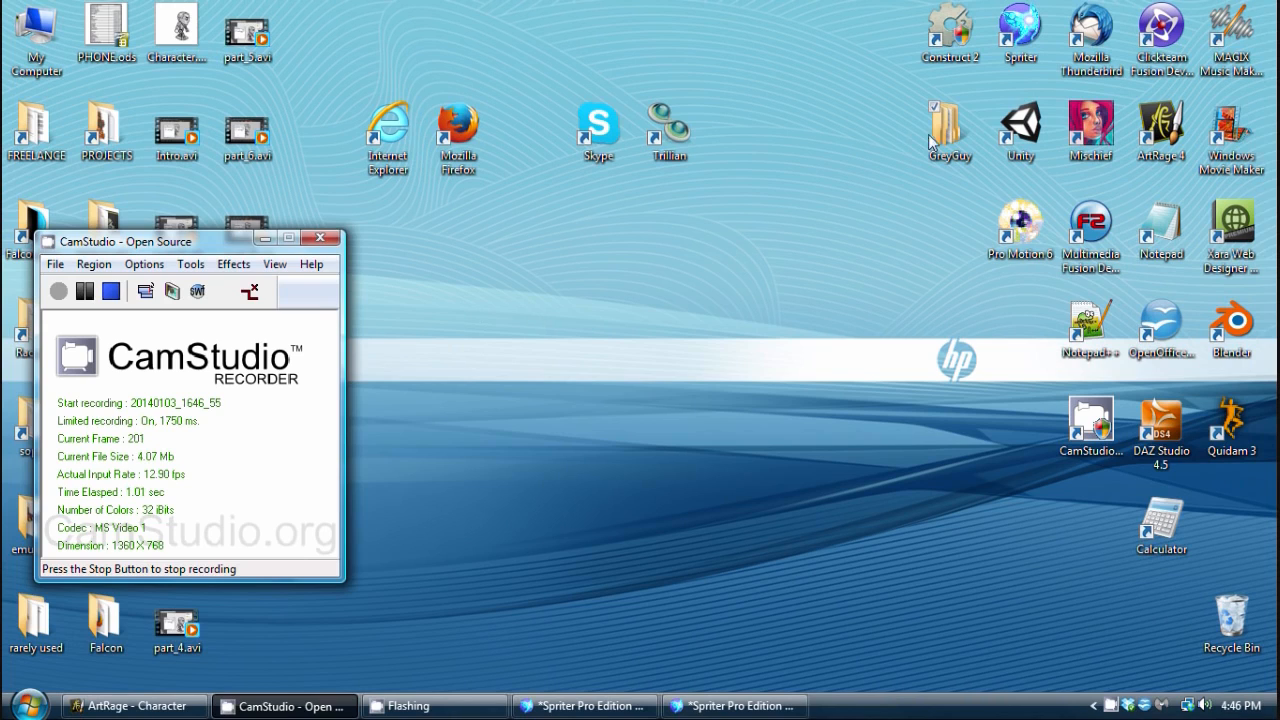
Open the GreyGuy folder on the desktop, view Head_0r.png from its head subfolder, and return to the main folder.
{"action": "left_click_drag", "start_coordinate": [930, 137], "coordinate": [952, 235]}
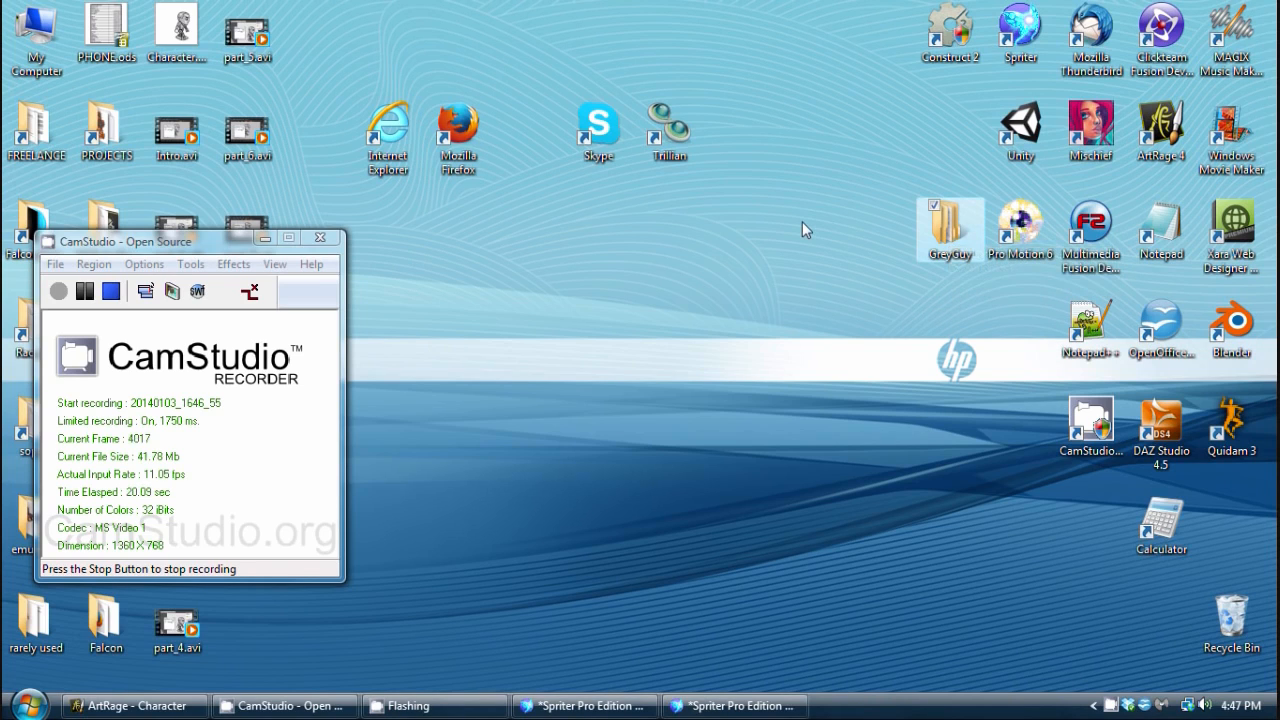
{"action": "double_click", "coordinate": [926, 230]}
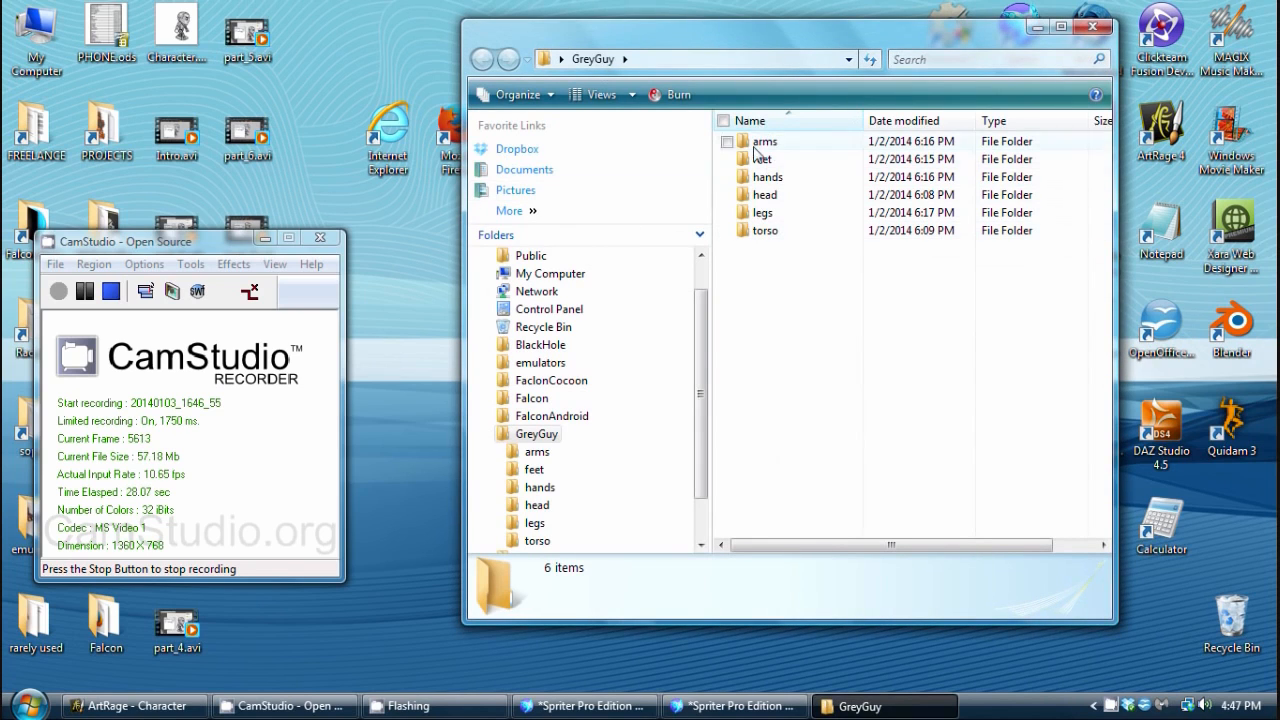
{"action": "double_click", "coordinate": [766, 196]}
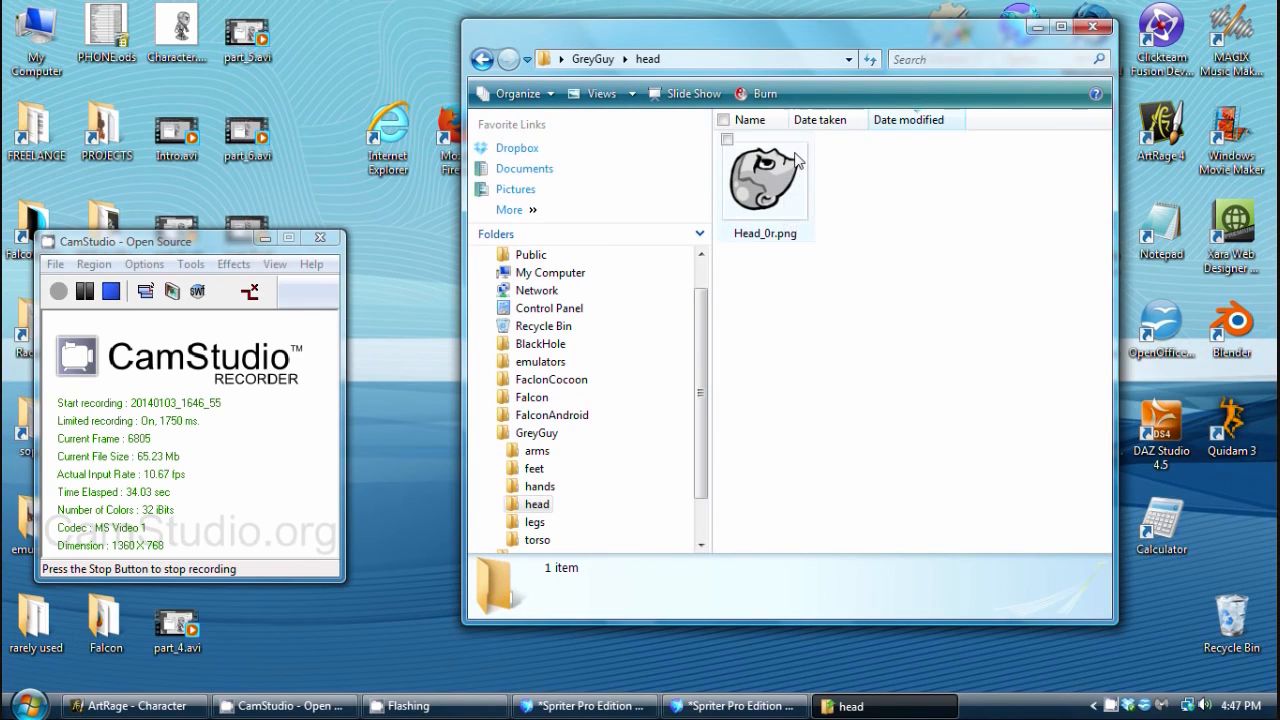
{"action": "left_click", "coordinate": [770, 165]}
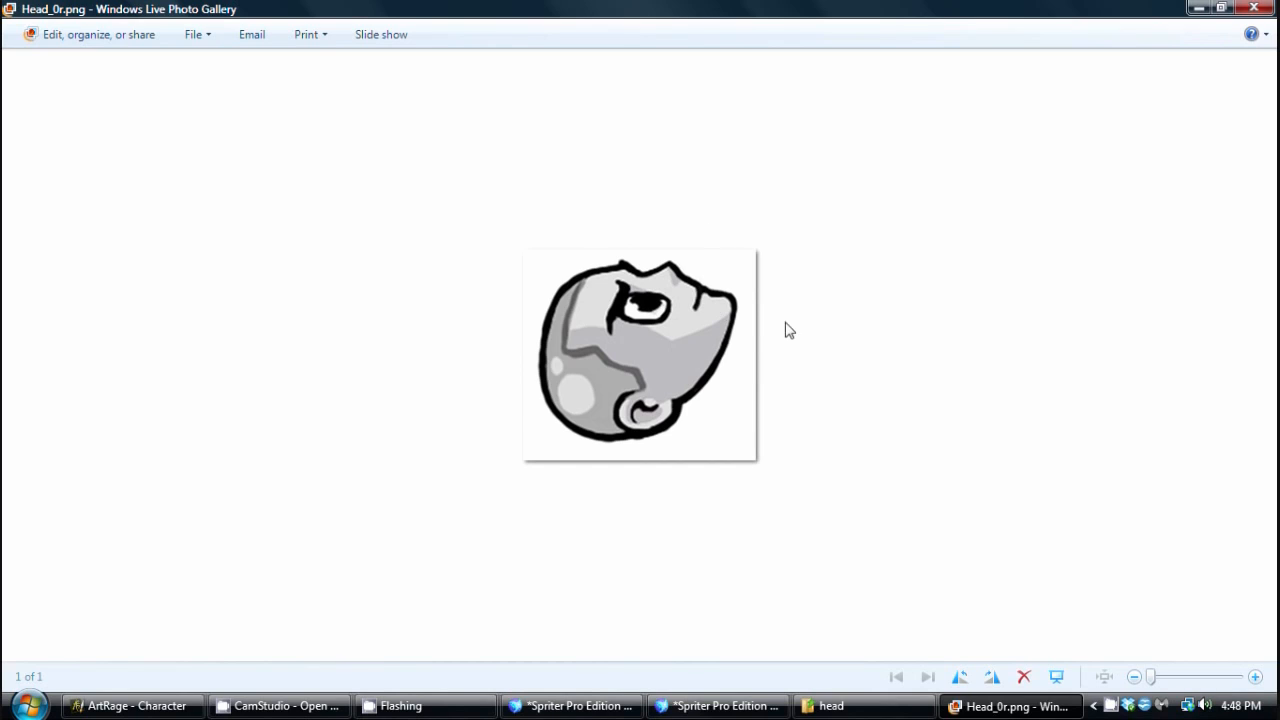
{"action": "left_click", "coordinate": [1265, 11]}
{"action": "left_click", "coordinate": [1262, 12]}
{"action": "left_click", "coordinate": [483, 60]}
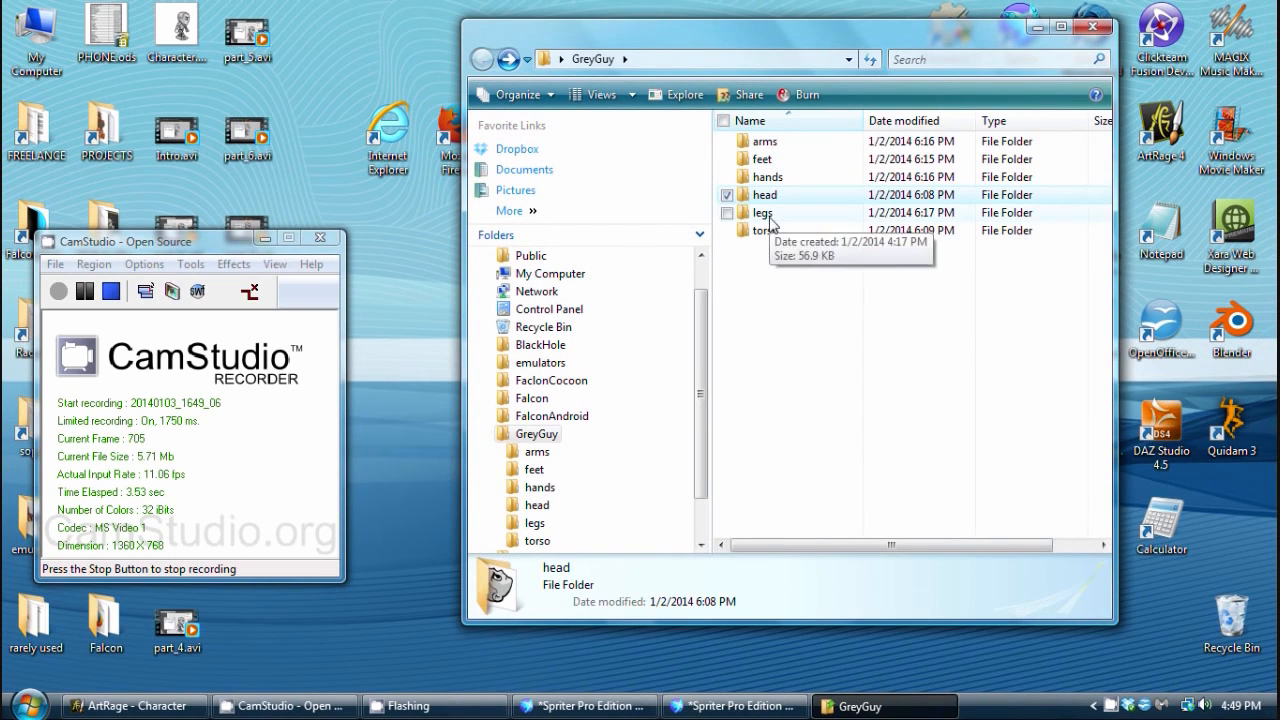
Look through the body-part images in GreyGuy's legs, feet and hands subfolders, returning to the main folder after each.
{"action": "double_click", "coordinate": [765, 212]}
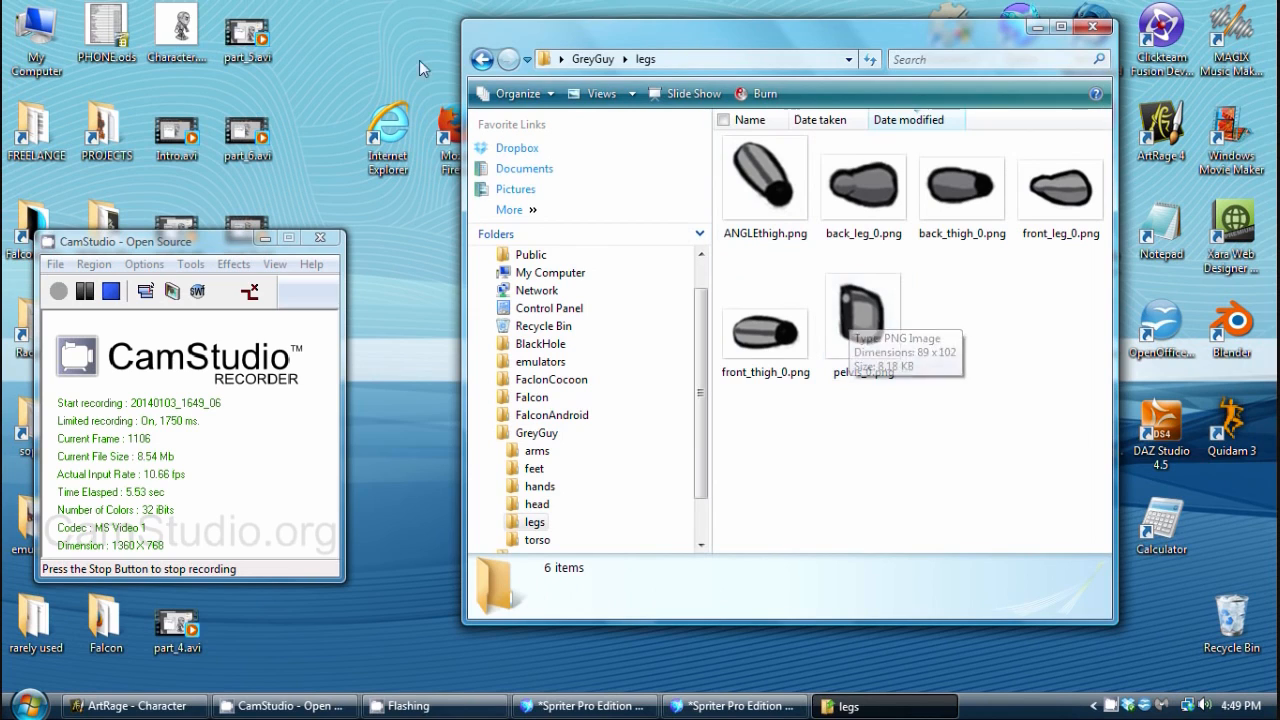
{"action": "left_click", "coordinate": [483, 59]}
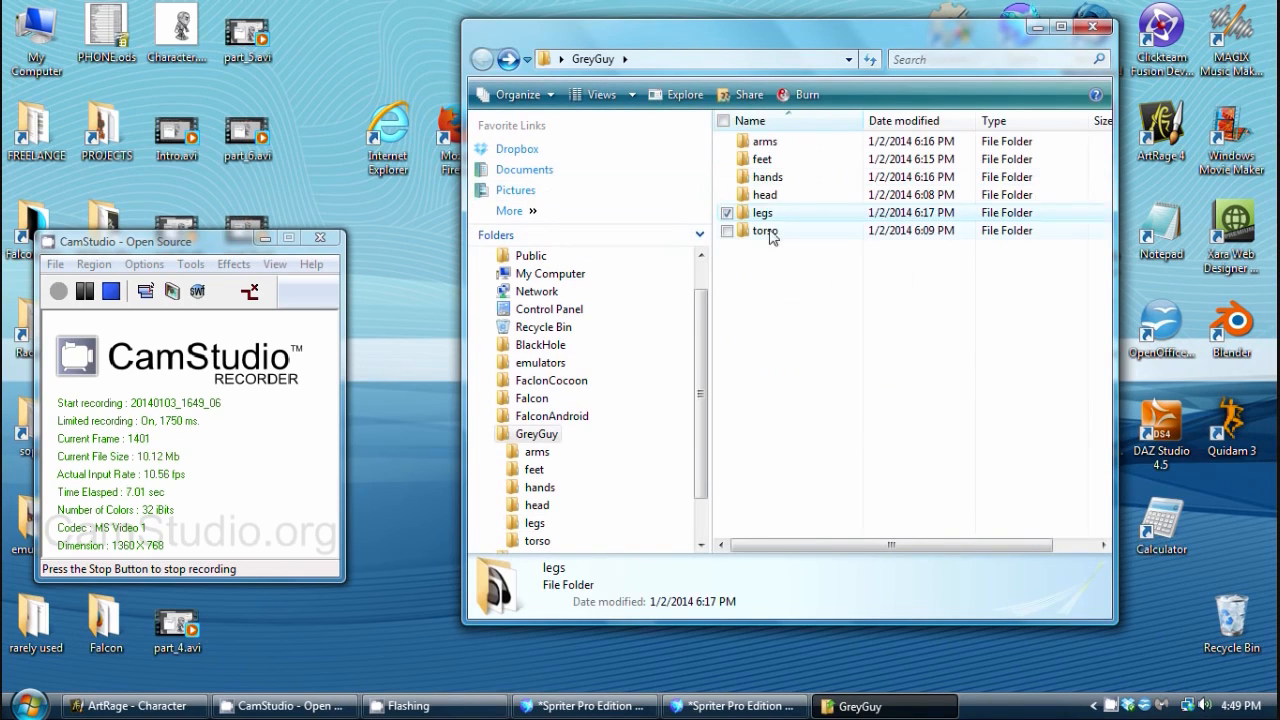
{"action": "double_click", "coordinate": [763, 159]}
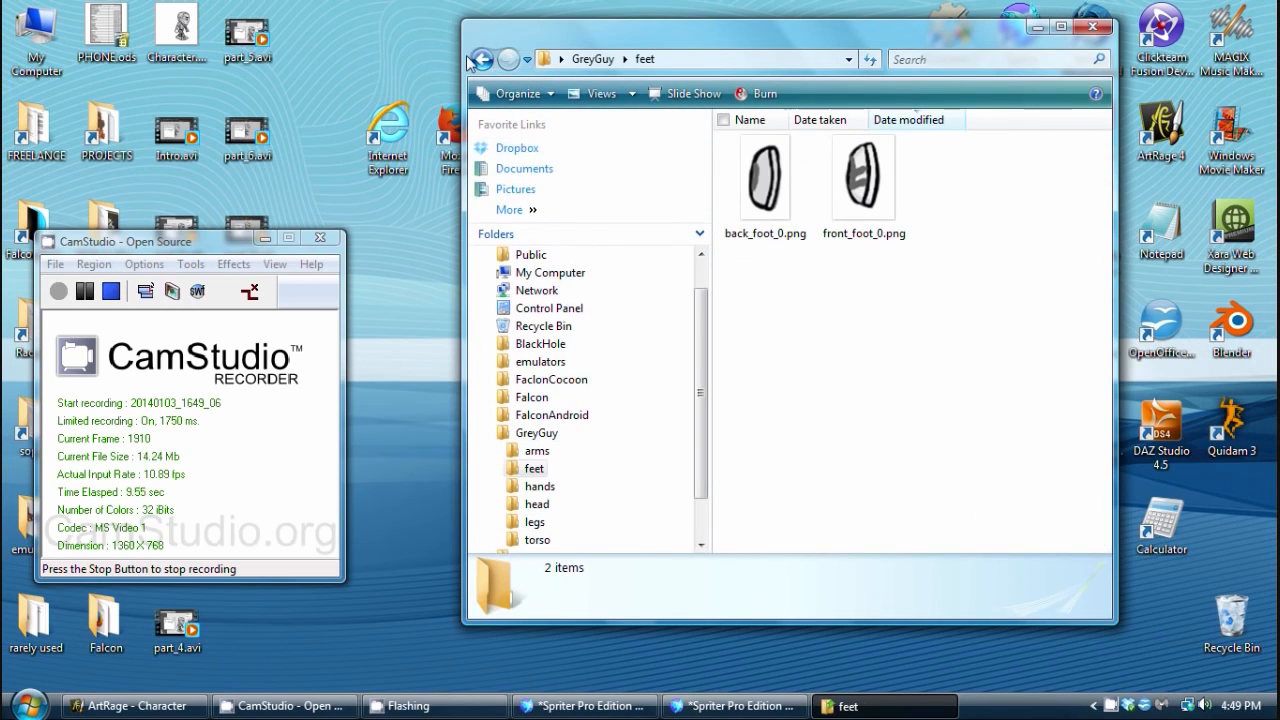
{"action": "left_click", "coordinate": [483, 59]}
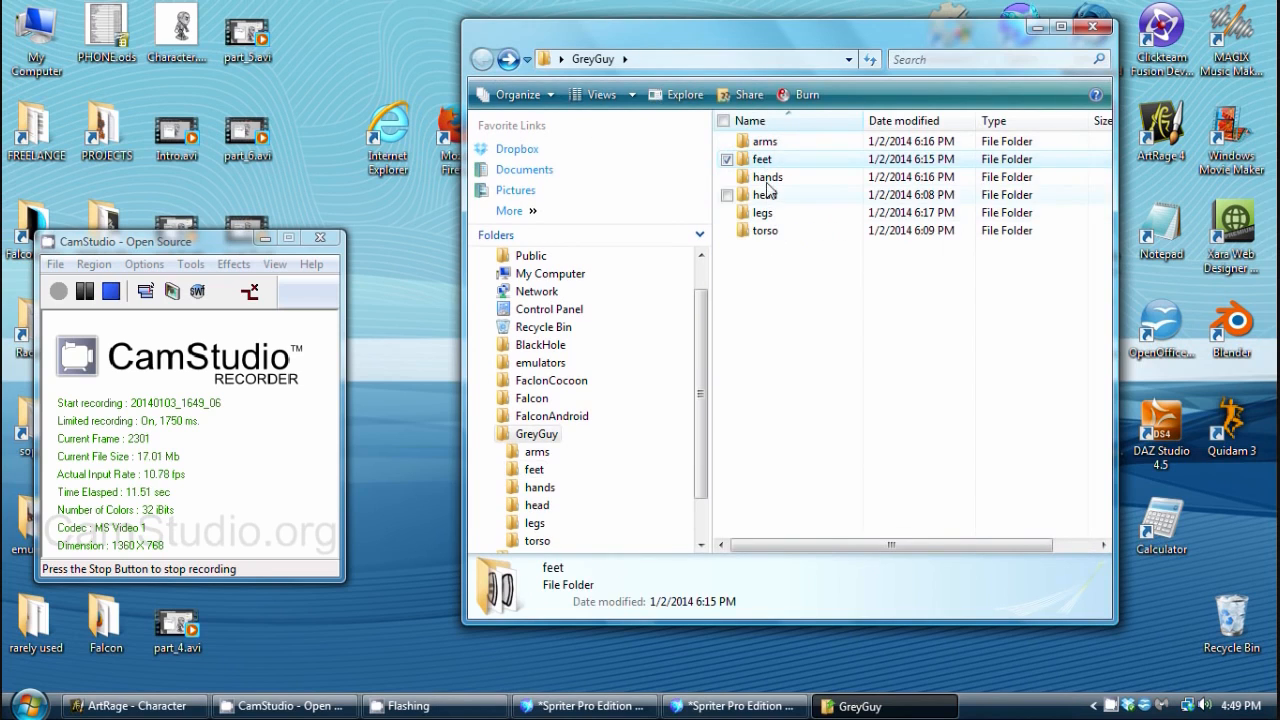
{"action": "double_click", "coordinate": [766, 177]}
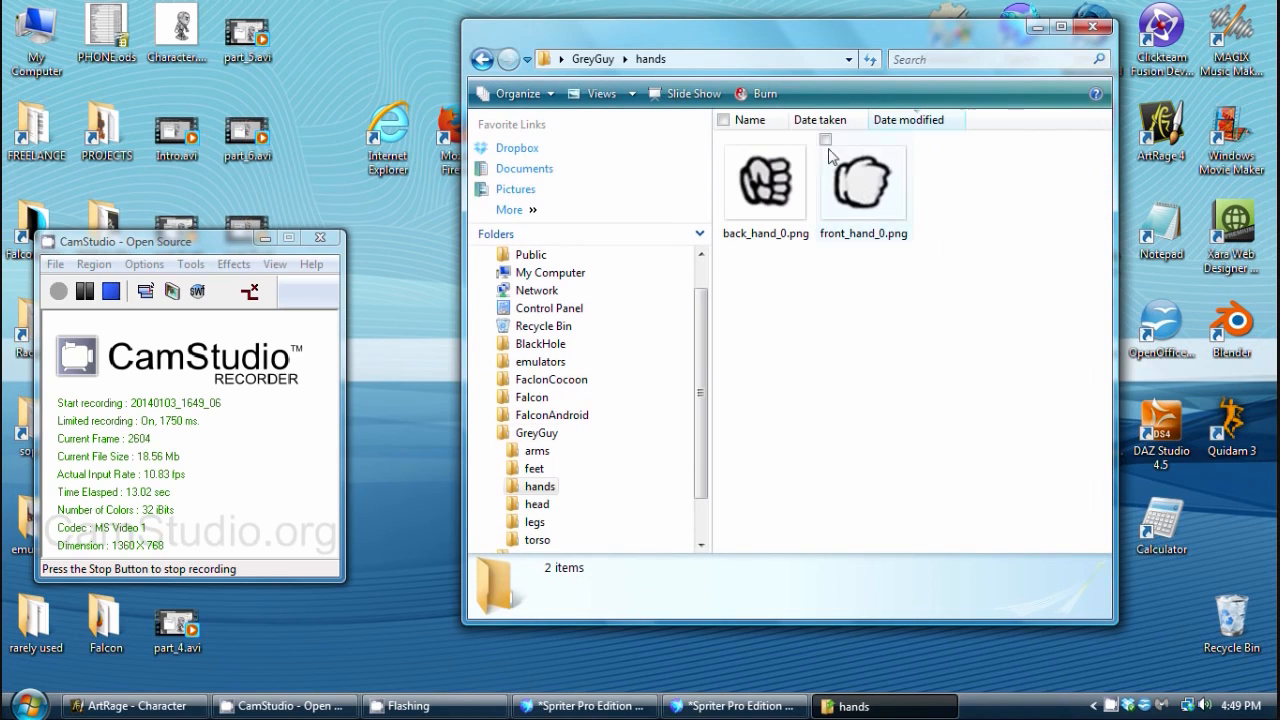
{"action": "left_click", "coordinate": [483, 59]}
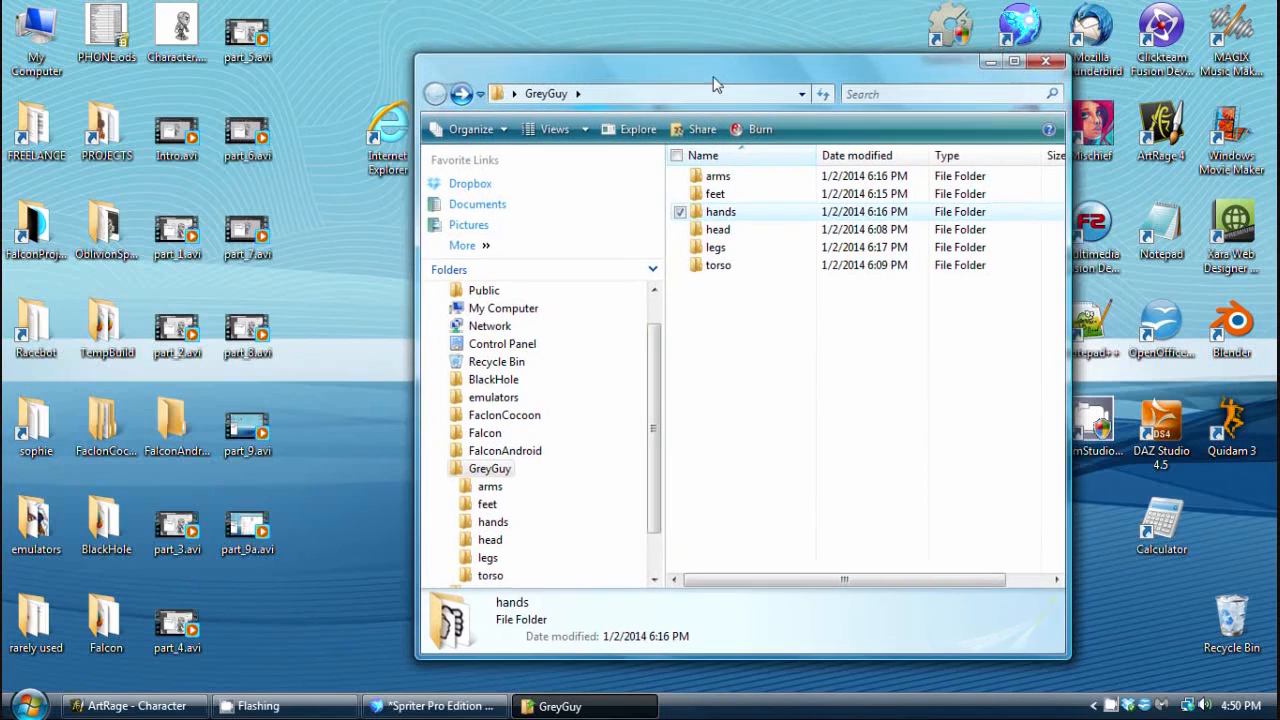
{"action": "left_click_drag", "start_coordinate": [715, 85], "coordinate": [665, 83]}
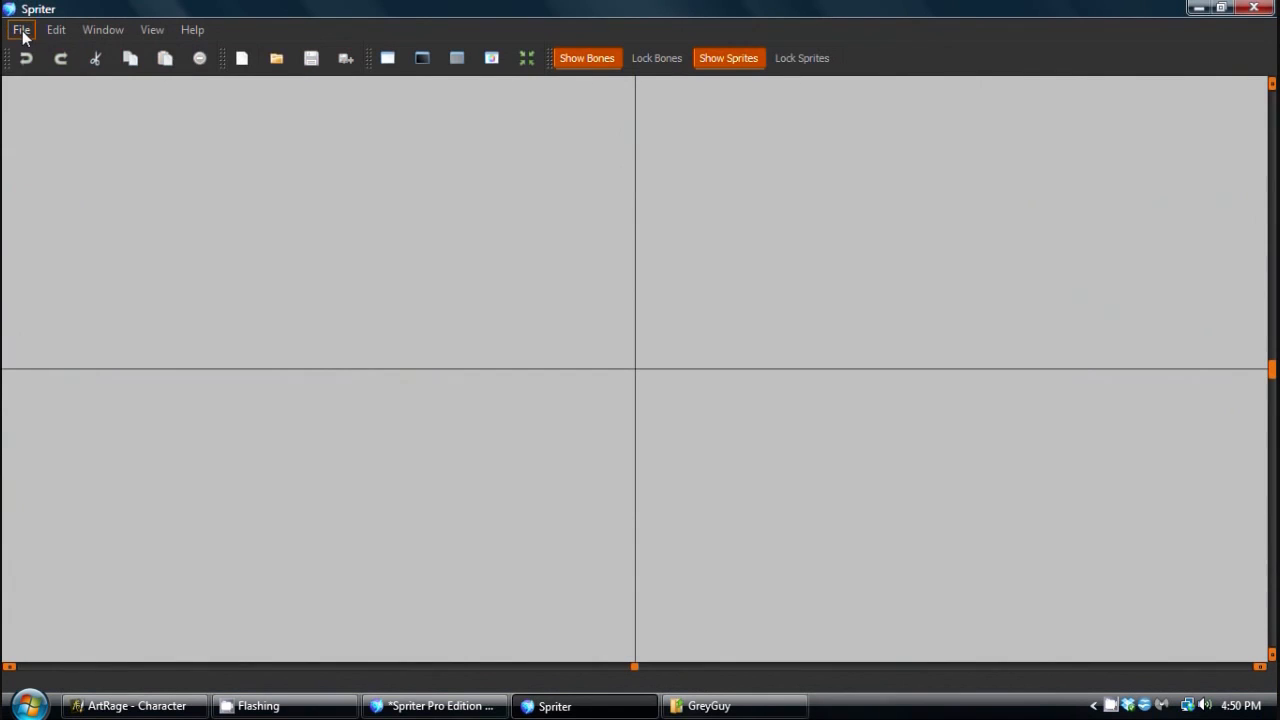
Create a new Spriter project with the GreyGuy folder on the Desktop as its root folder.
{"action": "left_click", "coordinate": [22, 30]}
{"action": "left_click", "coordinate": [45, 49]}
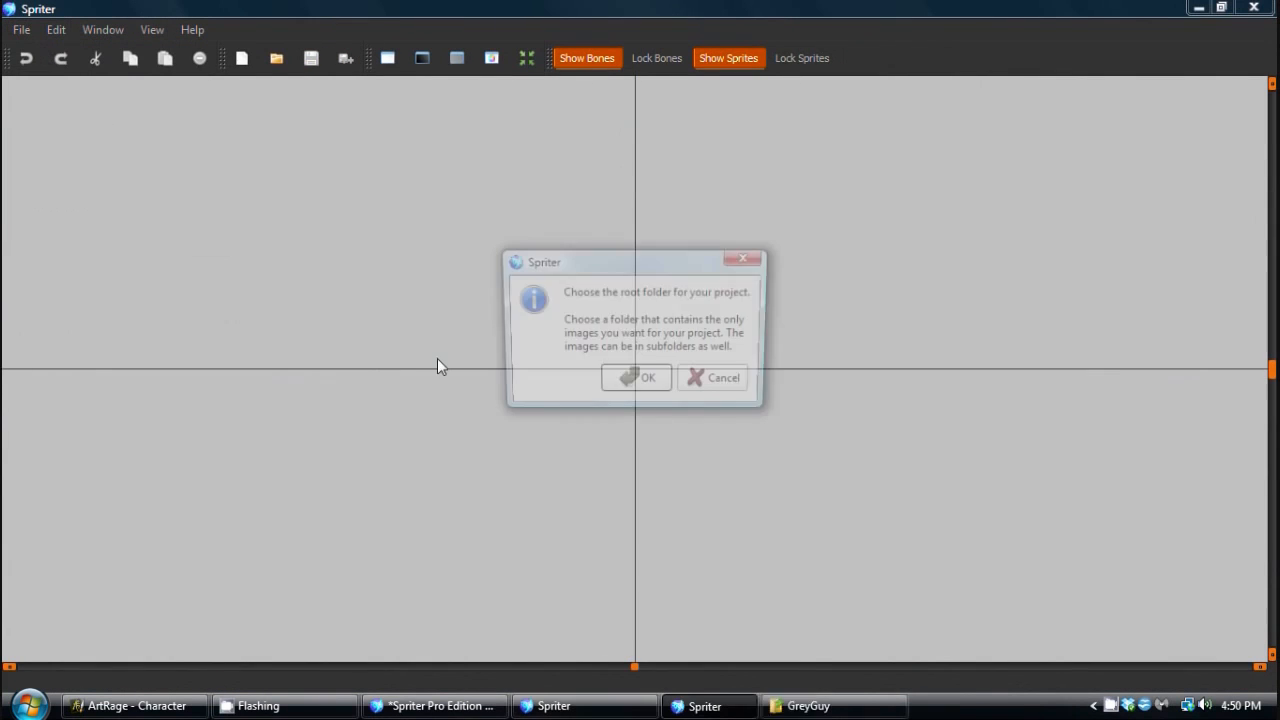
{"action": "left_click", "coordinate": [632, 383]}
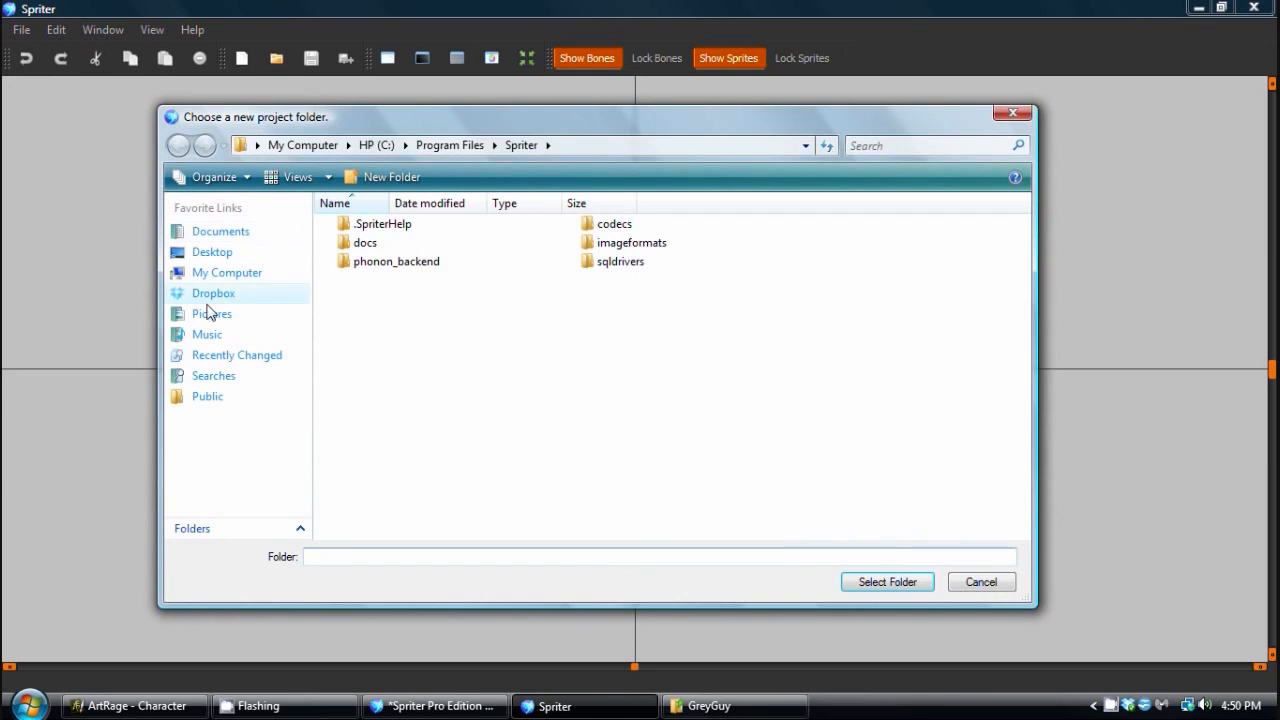
{"action": "left_click", "coordinate": [212, 252]}
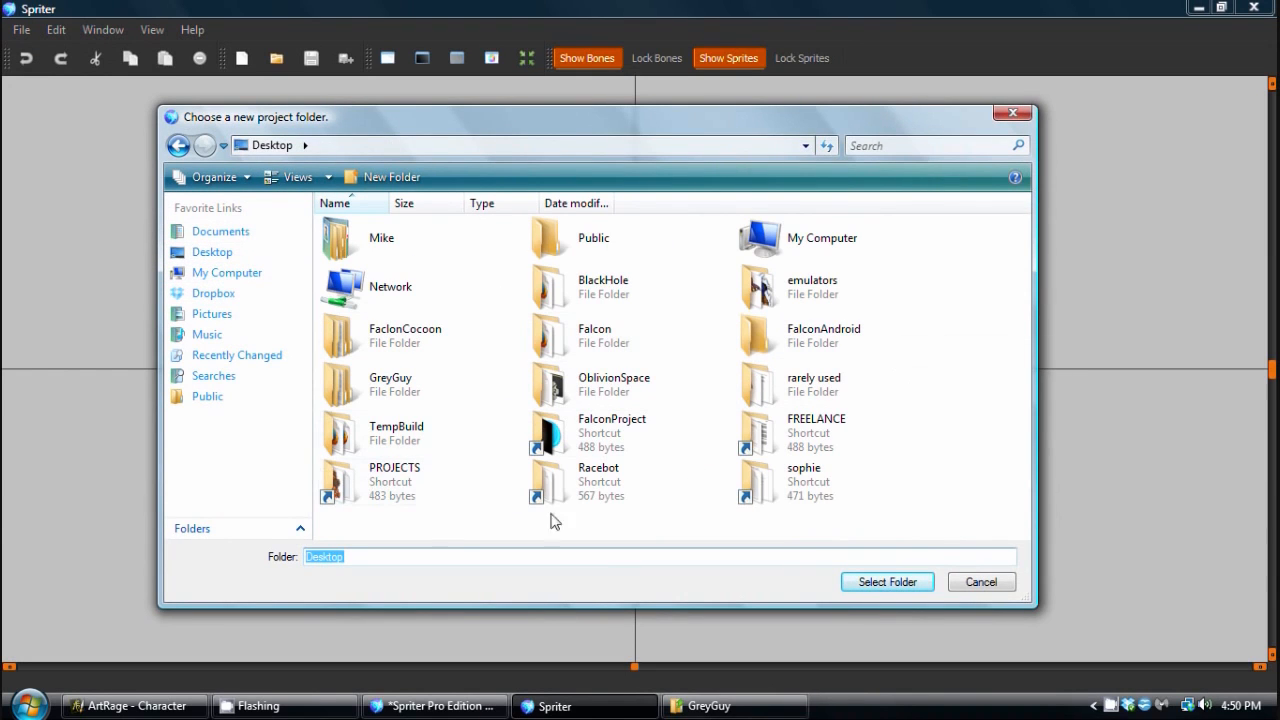
{"action": "left_click", "coordinate": [390, 382]}
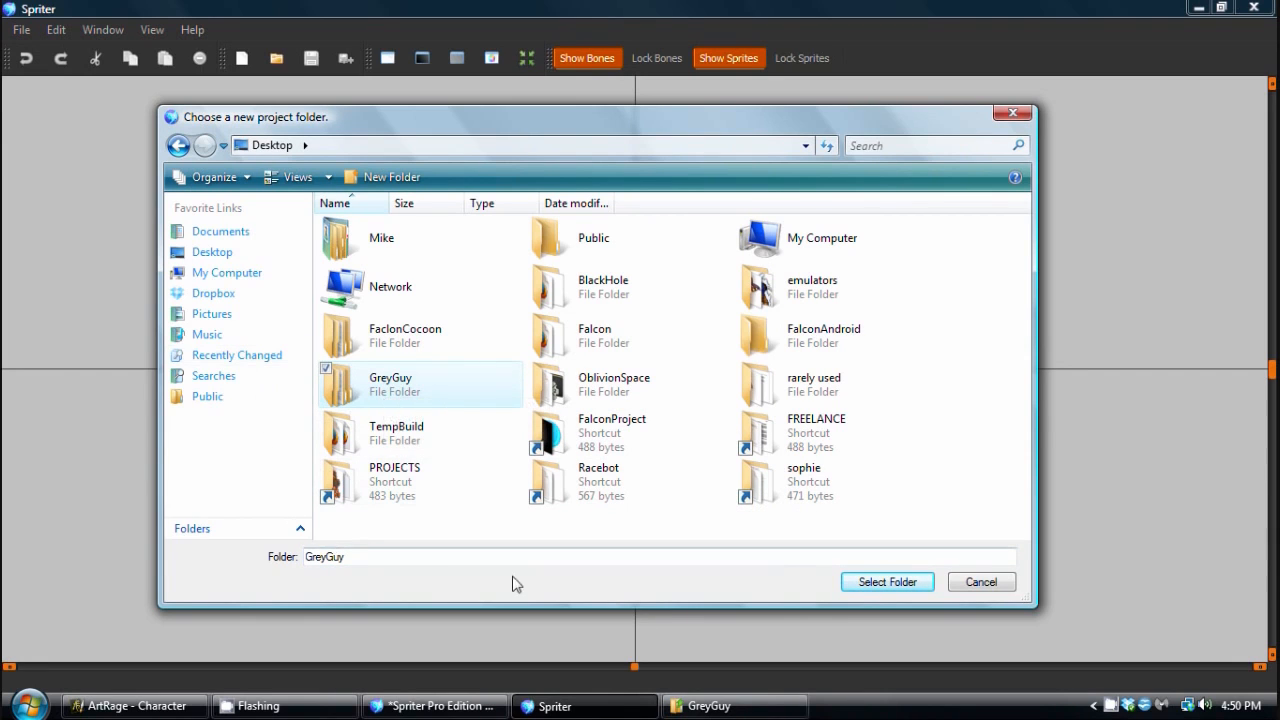
{"action": "left_click", "coordinate": [871, 585]}
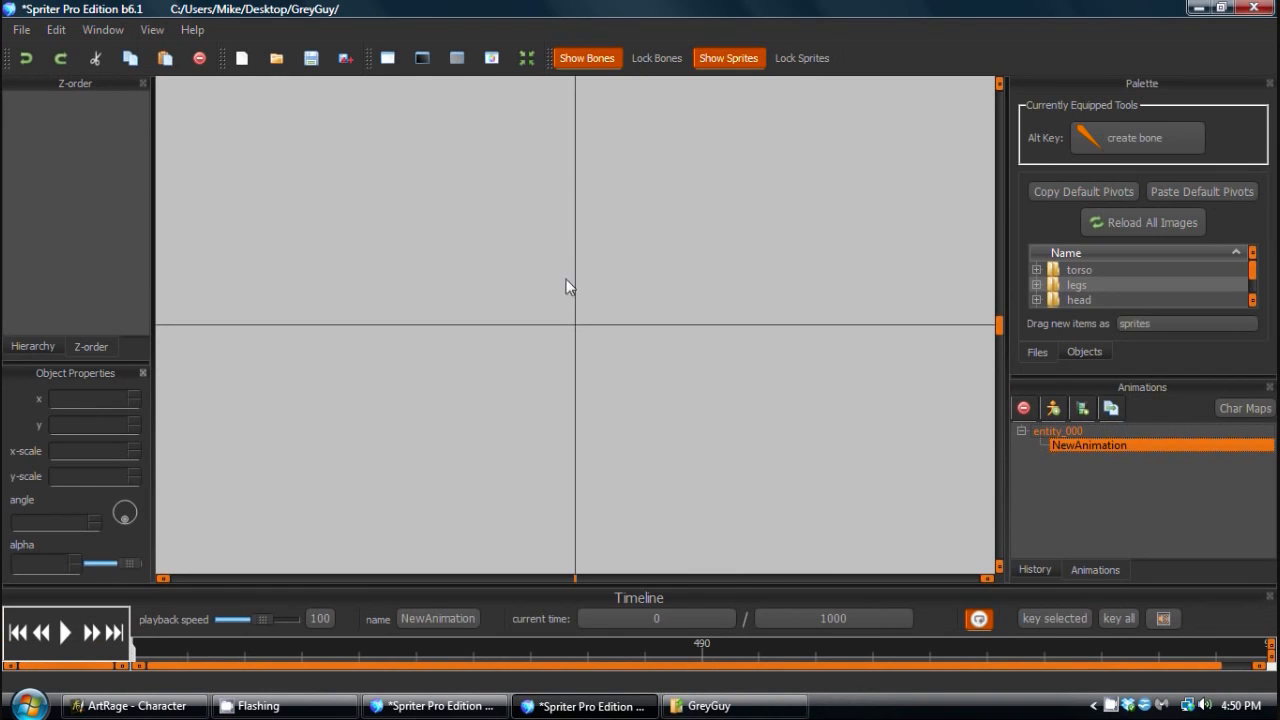
Undock the Palette over the canvas and lengthen it so all the image folders fit in its file list.
{"action": "left_click_drag", "start_coordinate": [566, 287], "coordinate": [513, 336]}
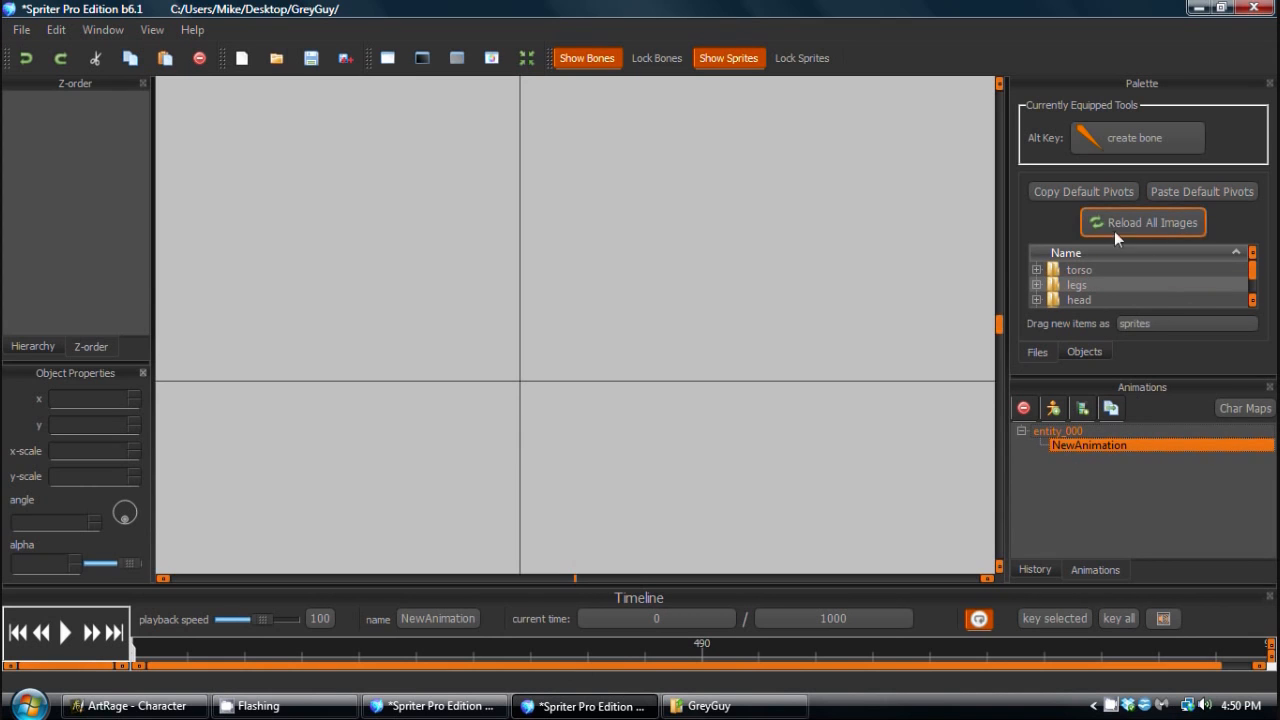
{"action": "left_click_drag", "start_coordinate": [1106, 86], "coordinate": [914, 100]}
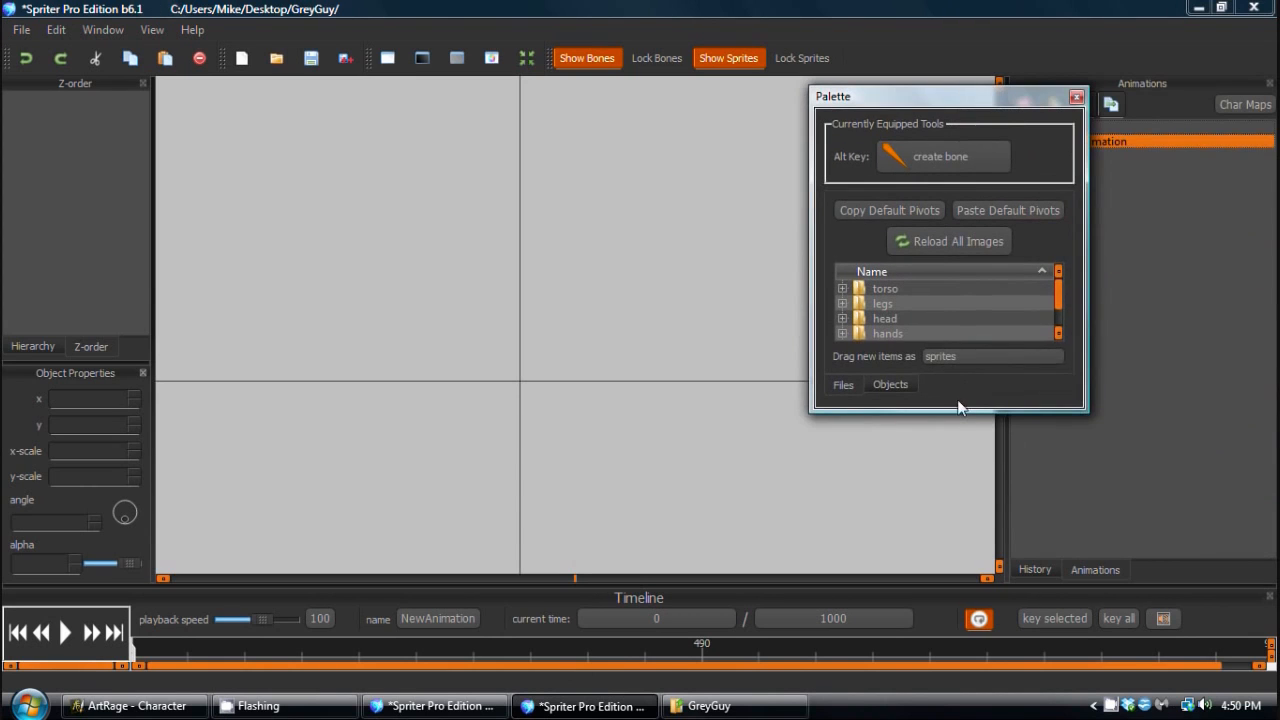
{"action": "left_click_drag", "start_coordinate": [958, 409], "coordinate": [958, 540]}
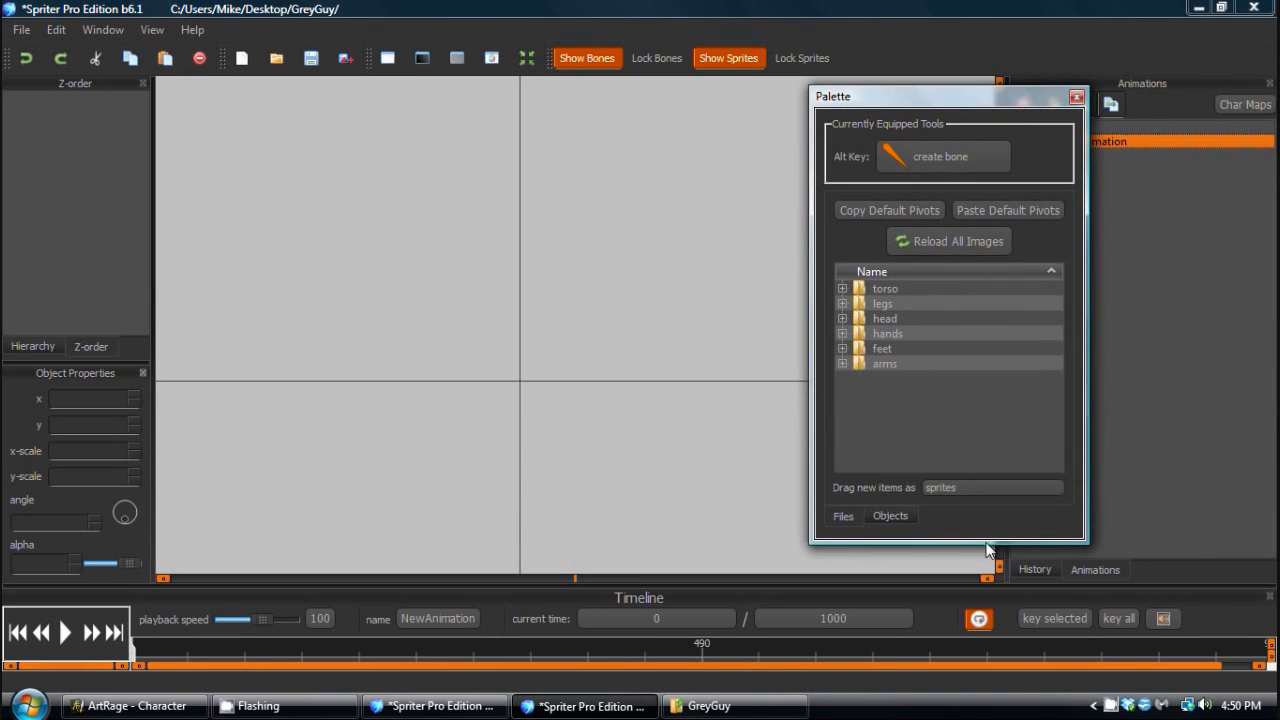
Expand the torso and legs folders in the Palette and look through the images they contain.
{"action": "left_click", "coordinate": [843, 290]}
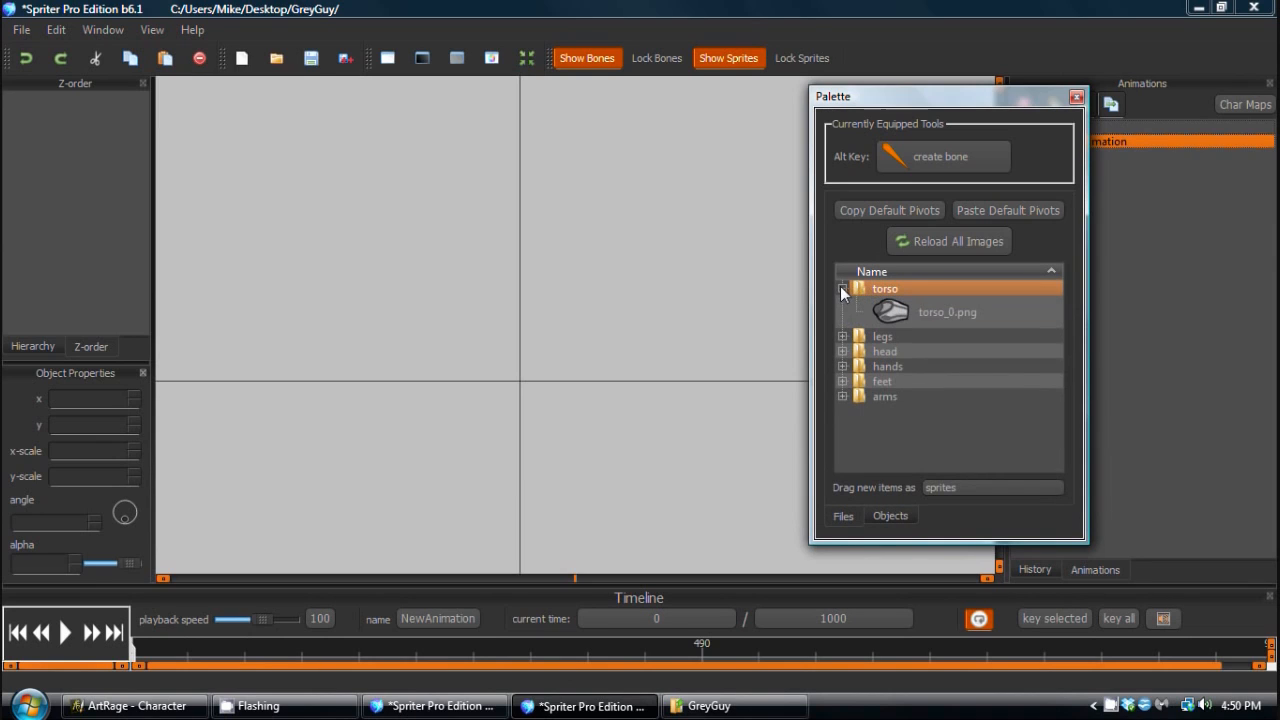
{"action": "left_click", "coordinate": [843, 336]}
{"action": "scroll", "coordinate": [905, 380], "scroll_direction": "down", "scroll_amount": 2}
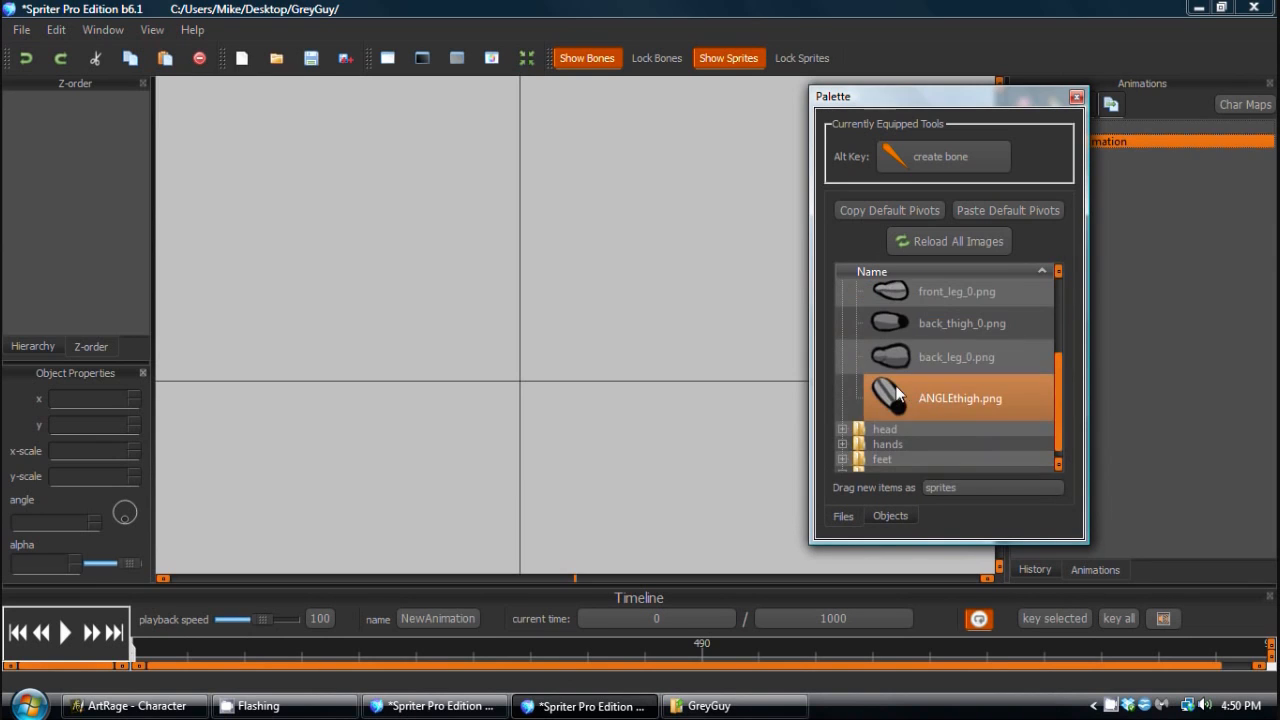
{"action": "scroll", "coordinate": [897, 395], "scroll_direction": "up", "scroll_amount": 2}
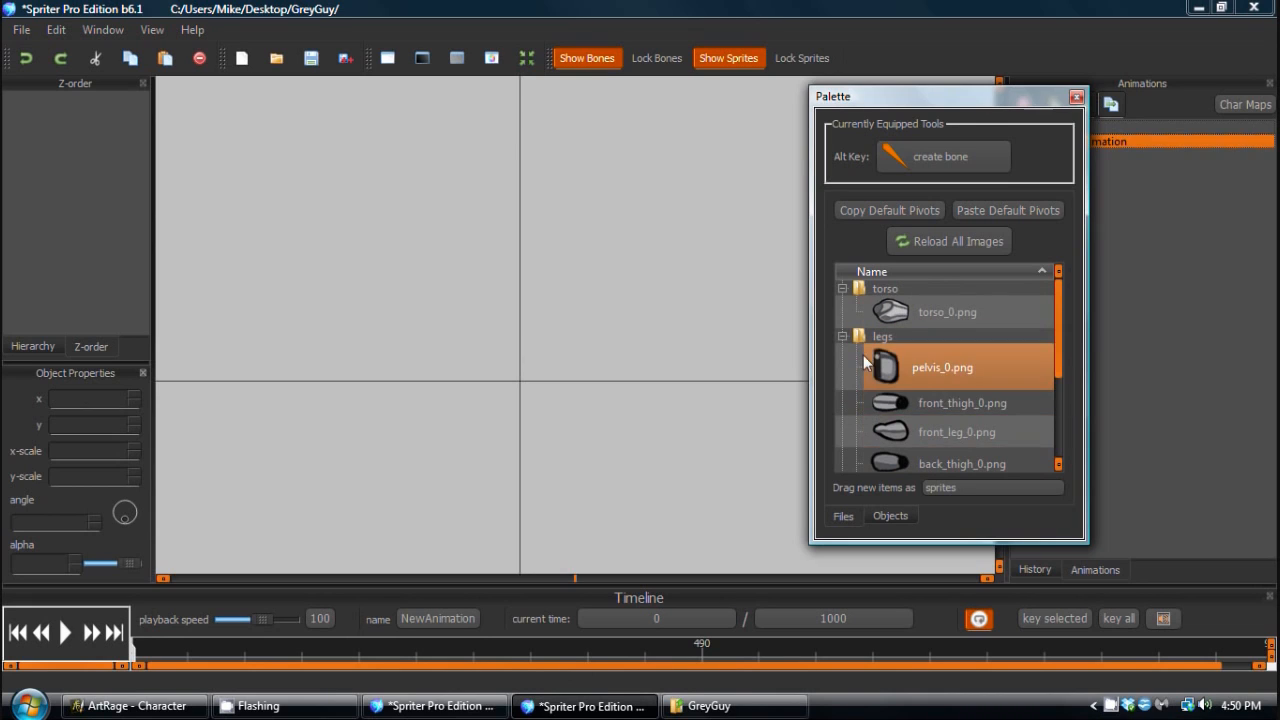
{"action": "scroll", "coordinate": [868, 380], "scroll_direction": "down", "scroll_amount": 1}
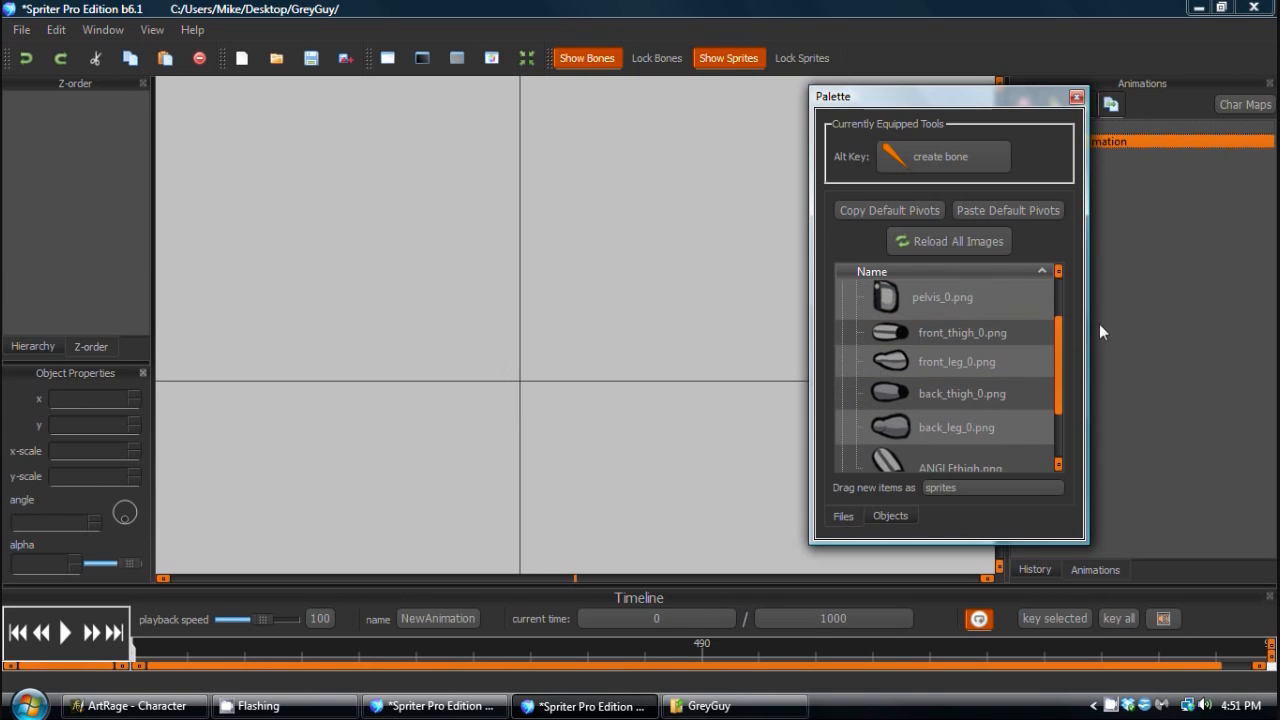
{"action": "left_click_drag", "start_coordinate": [1058, 327], "coordinate": [1063, 275]}
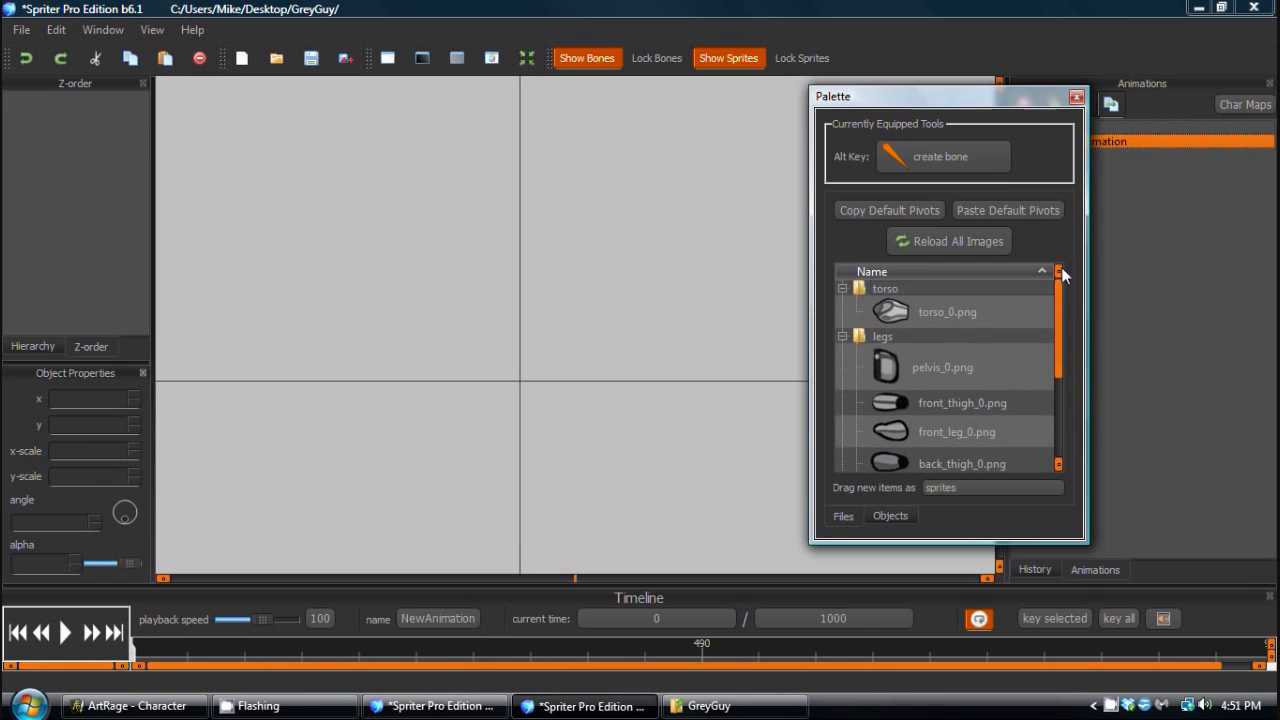
Set the default pivots of torso_0.png at the middle of its waist end and of pelvis_0.png at about x 0.23, y 0.44.
{"action": "double_click", "coordinate": [890, 312]}
{"action": "left_click", "coordinate": [1040, 496]}
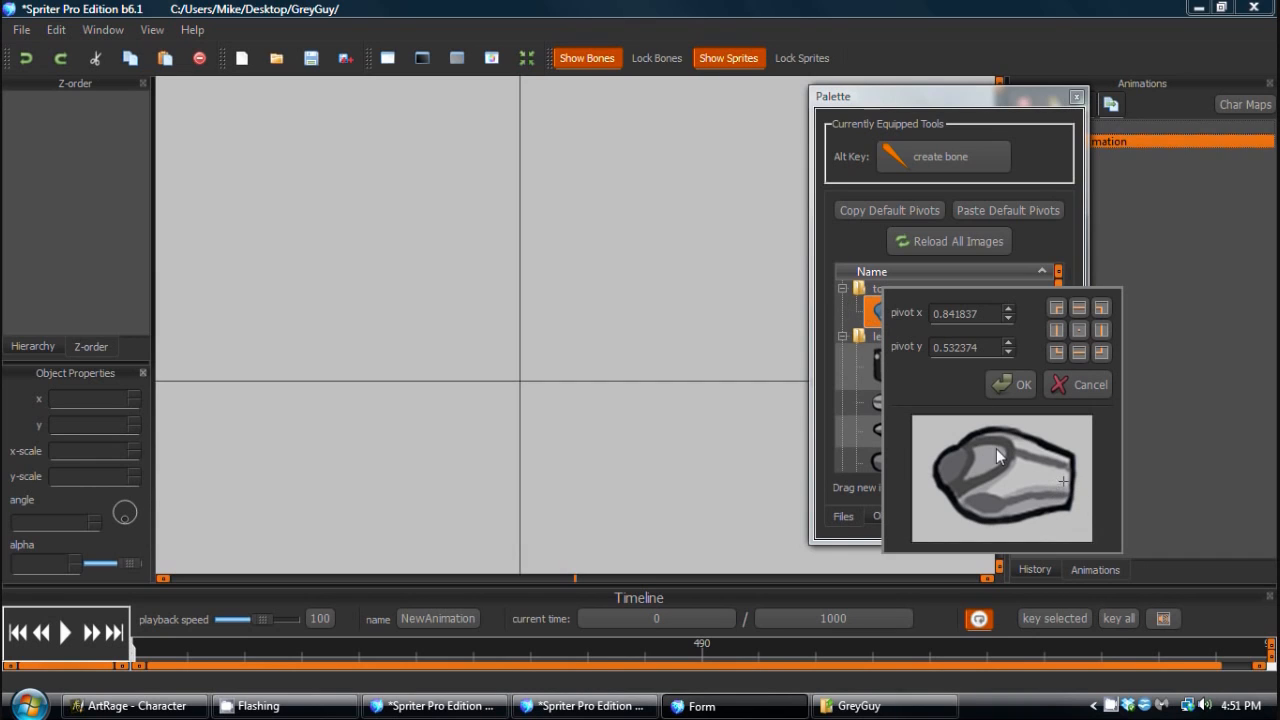
{"action": "left_click_drag", "start_coordinate": [1047, 485], "coordinate": [1068, 483]}
{"action": "left_click", "coordinate": [1008, 386]}
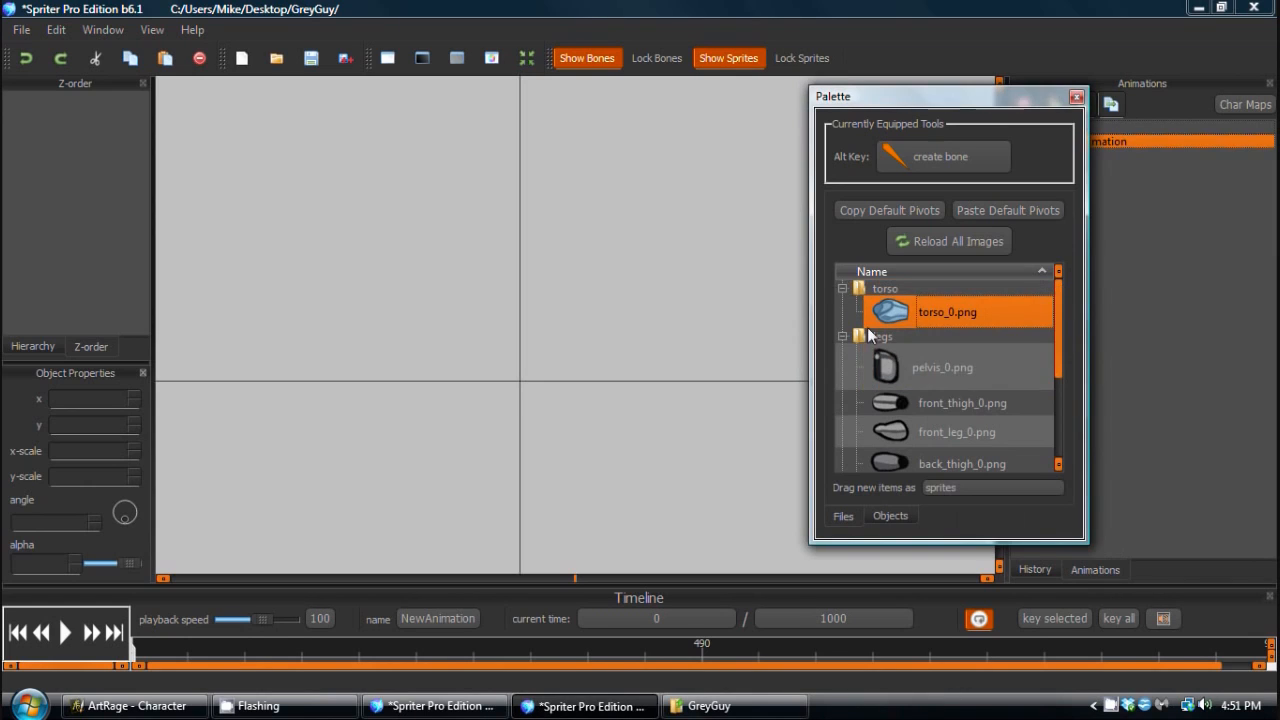
{"action": "double_click", "coordinate": [876, 380]}
{"action": "left_click", "coordinate": [989, 520]}
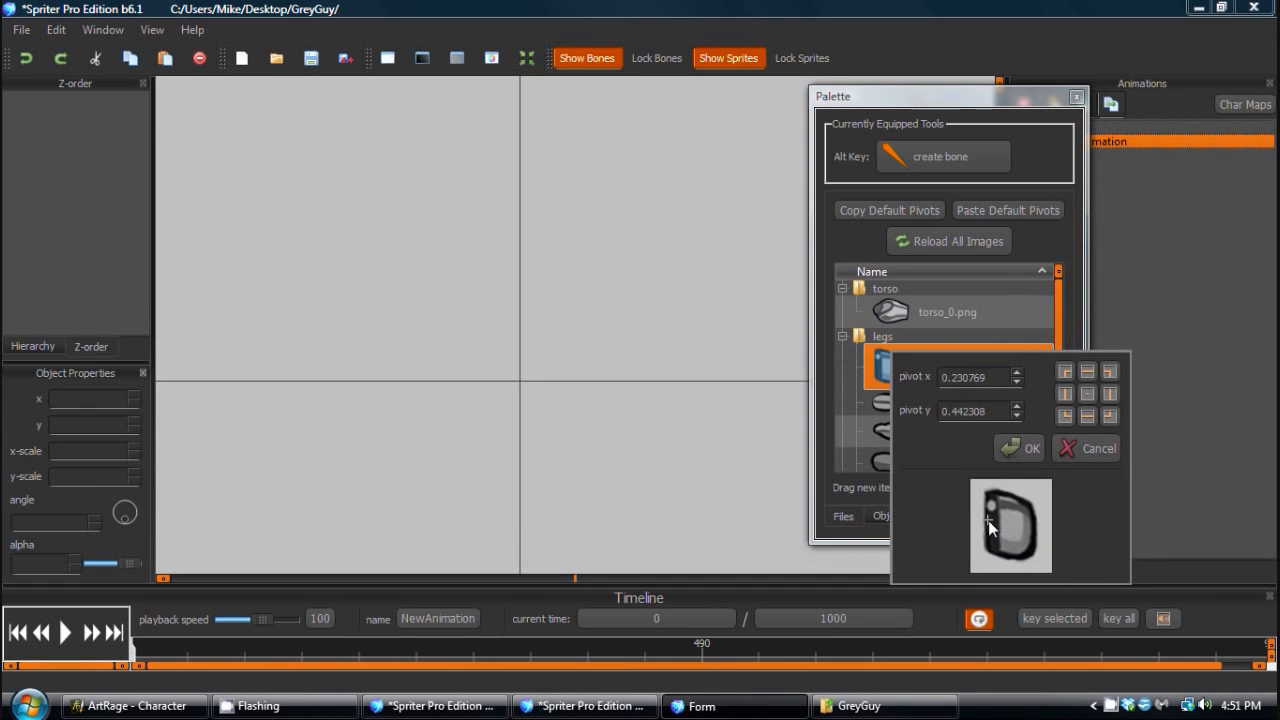
{"action": "left_click", "coordinate": [1018, 448]}
Set the default pivots of front_thigh_0.png at about x 0.22, y 0.49 and of front_leg_0.png inside its narrow knee end.
{"action": "double_click", "coordinate": [888, 406]}
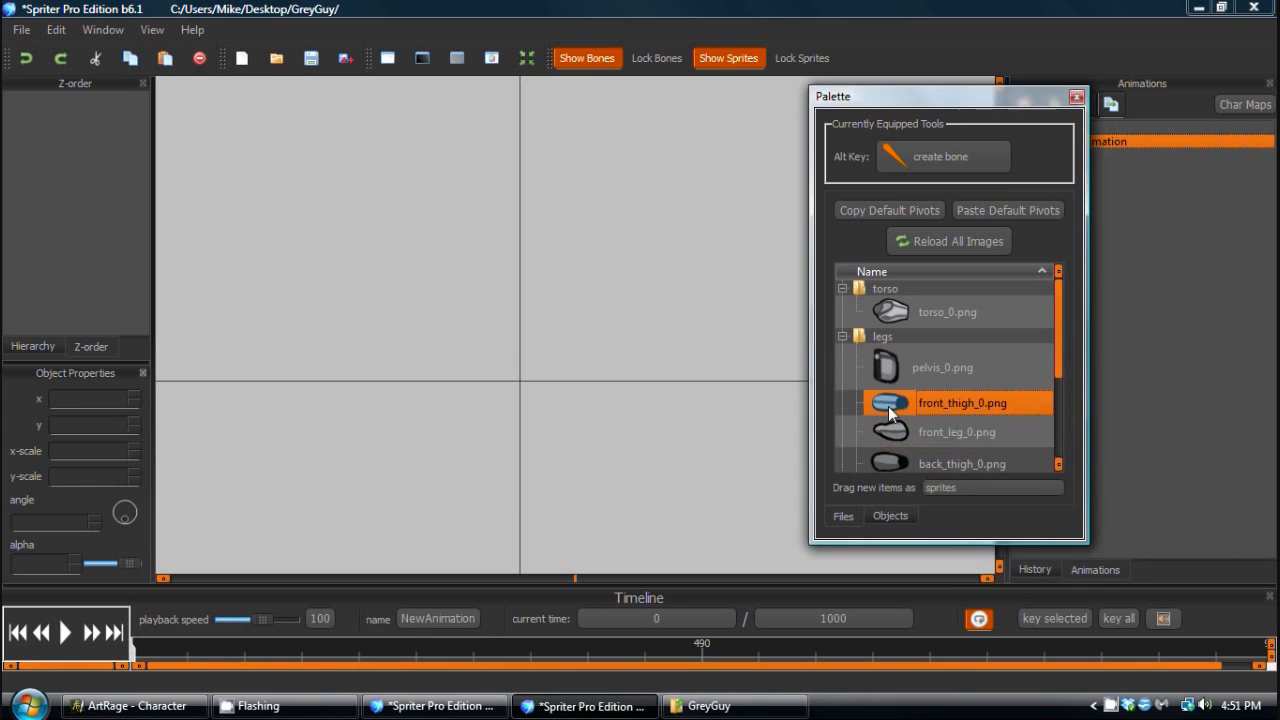
{"action": "left_click_drag", "start_coordinate": [960, 562], "coordinate": [973, 563]}
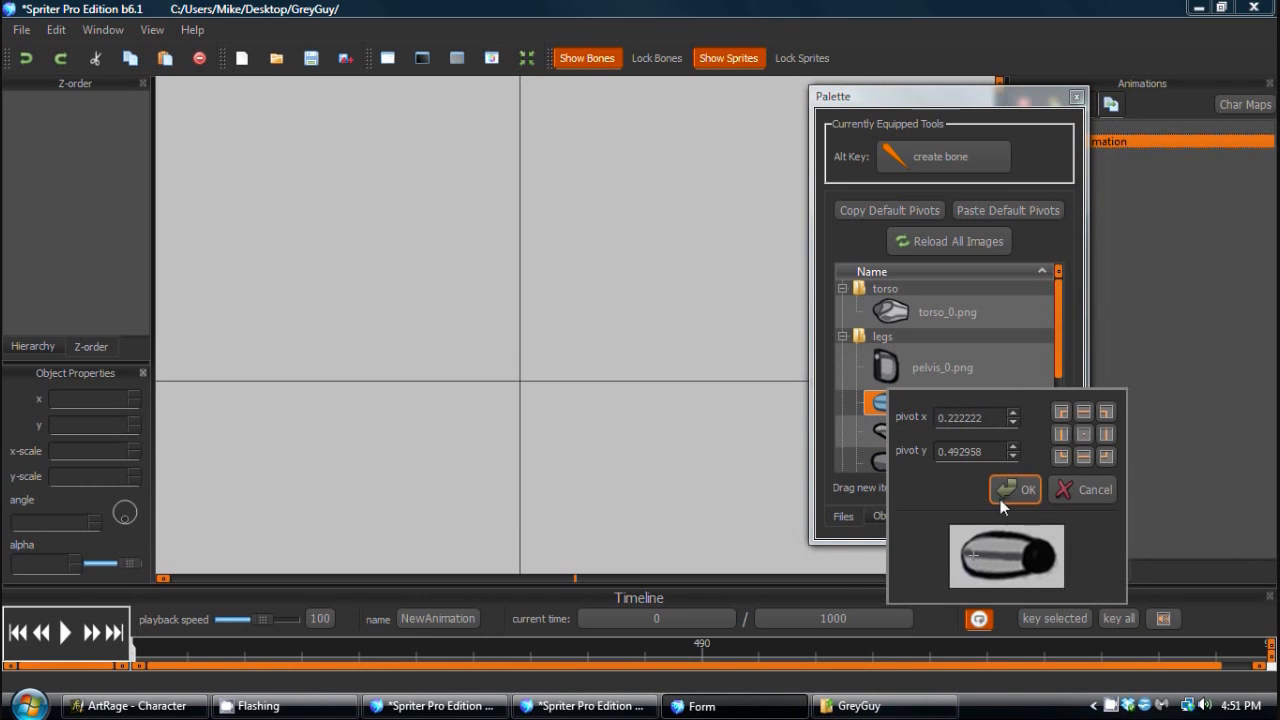
{"action": "left_click", "coordinate": [1000, 498]}
{"action": "double_click", "coordinate": [890, 432]}
{"action": "left_click", "coordinate": [973, 571]}
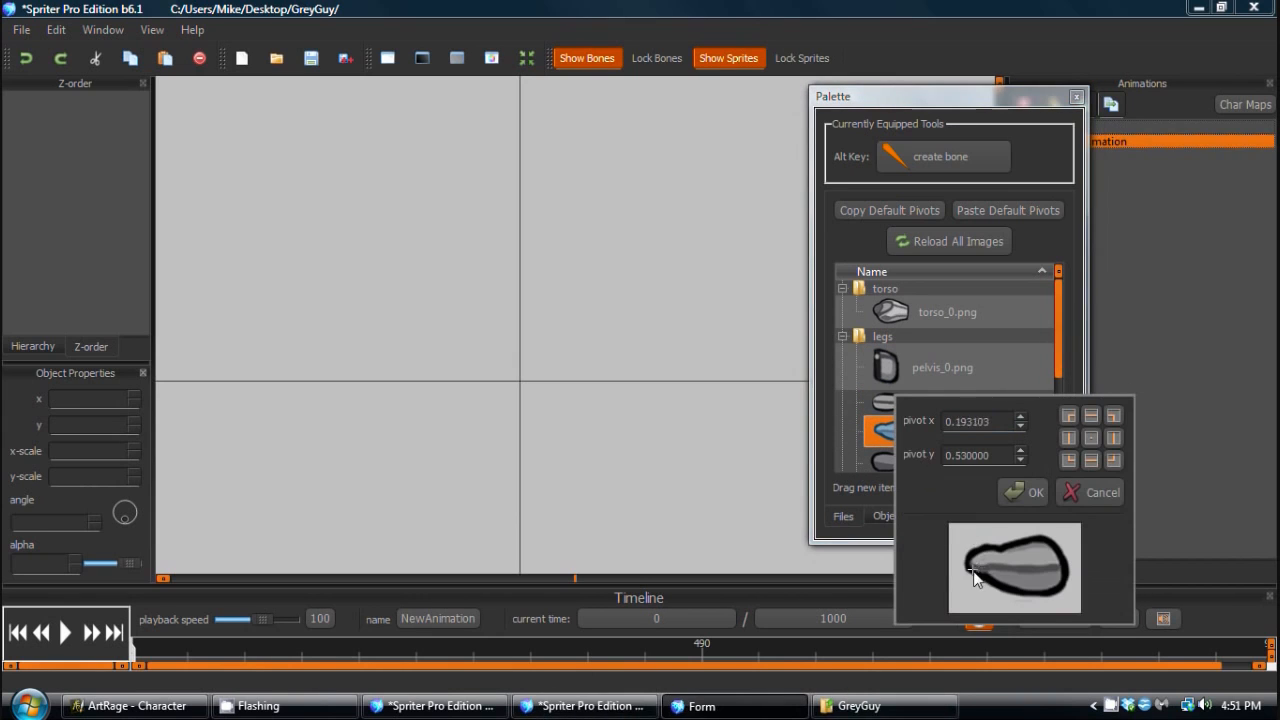
{"action": "left_click_drag", "start_coordinate": [973, 577], "coordinate": [983, 569]}
{"action": "left_click", "coordinate": [1020, 492]}
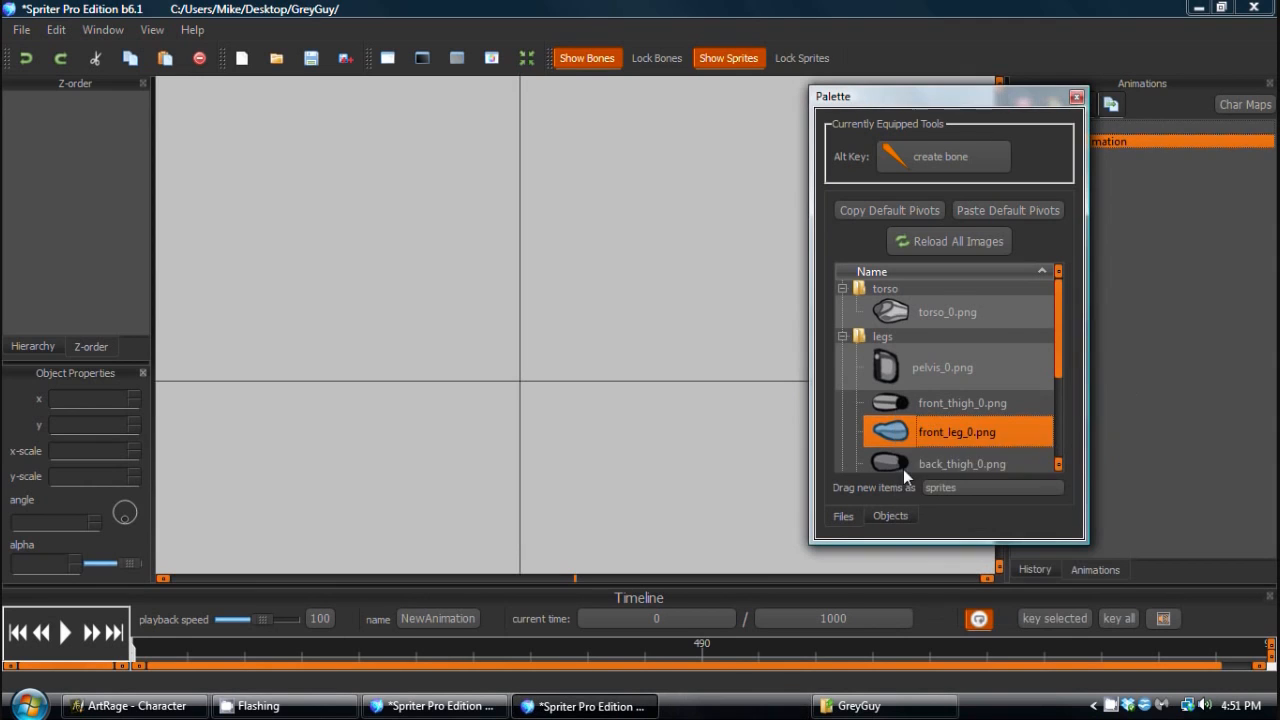
Set the default pivots of back_thigh_0.png inside its hip end and of back_leg_0.png at about x 0.25, y 0.48.
{"action": "scroll", "coordinate": [930, 419], "scroll_direction": "down", "scroll_amount": 2}
{"action": "double_click", "coordinate": [889, 396]}
{"action": "left_click", "coordinate": [985, 550]}
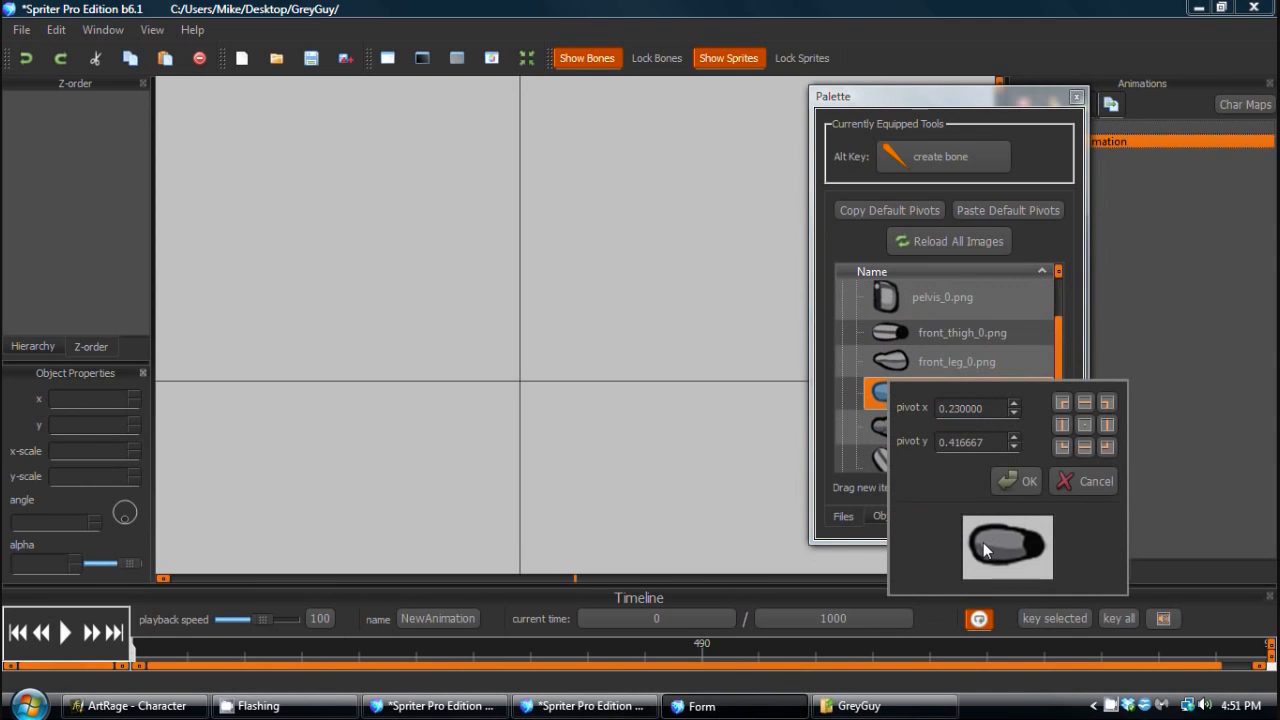
{"action": "left_click_drag", "start_coordinate": [983, 545], "coordinate": [981, 545]}
{"action": "left_click", "coordinate": [1004, 486]}
{"action": "left_click", "coordinate": [881, 429]}
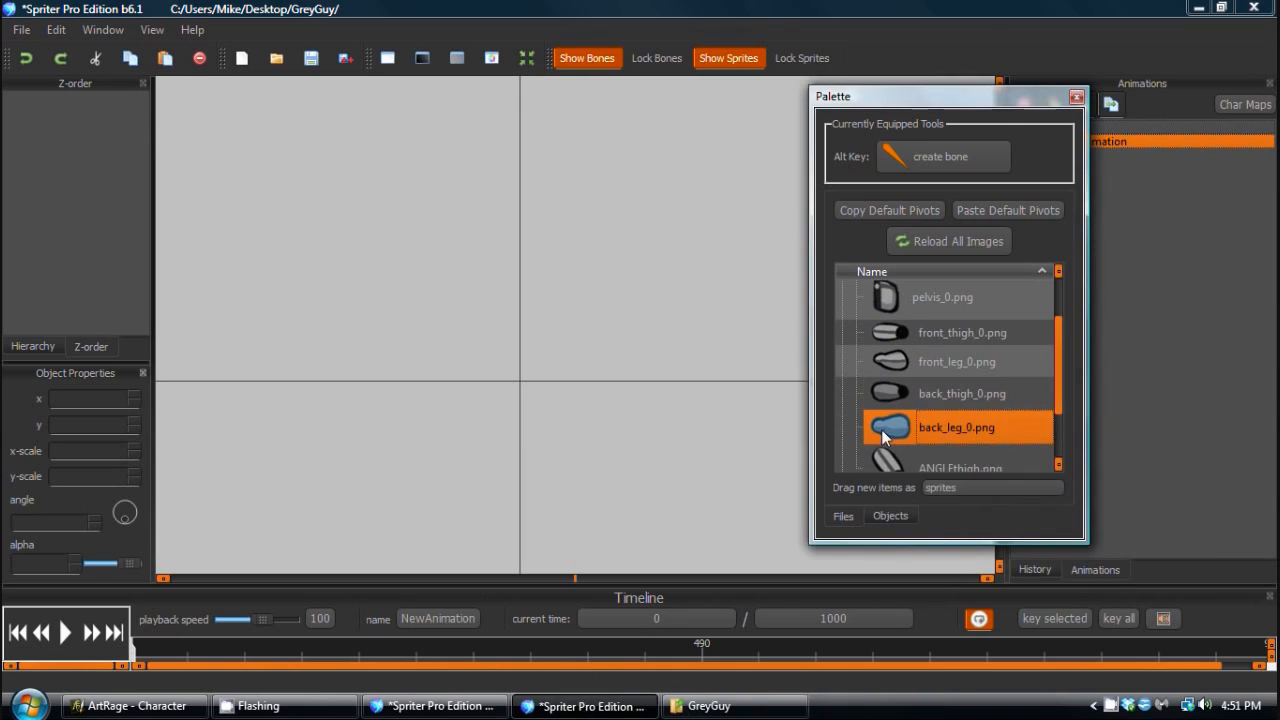
{"action": "left_click", "coordinate": [976, 576]}
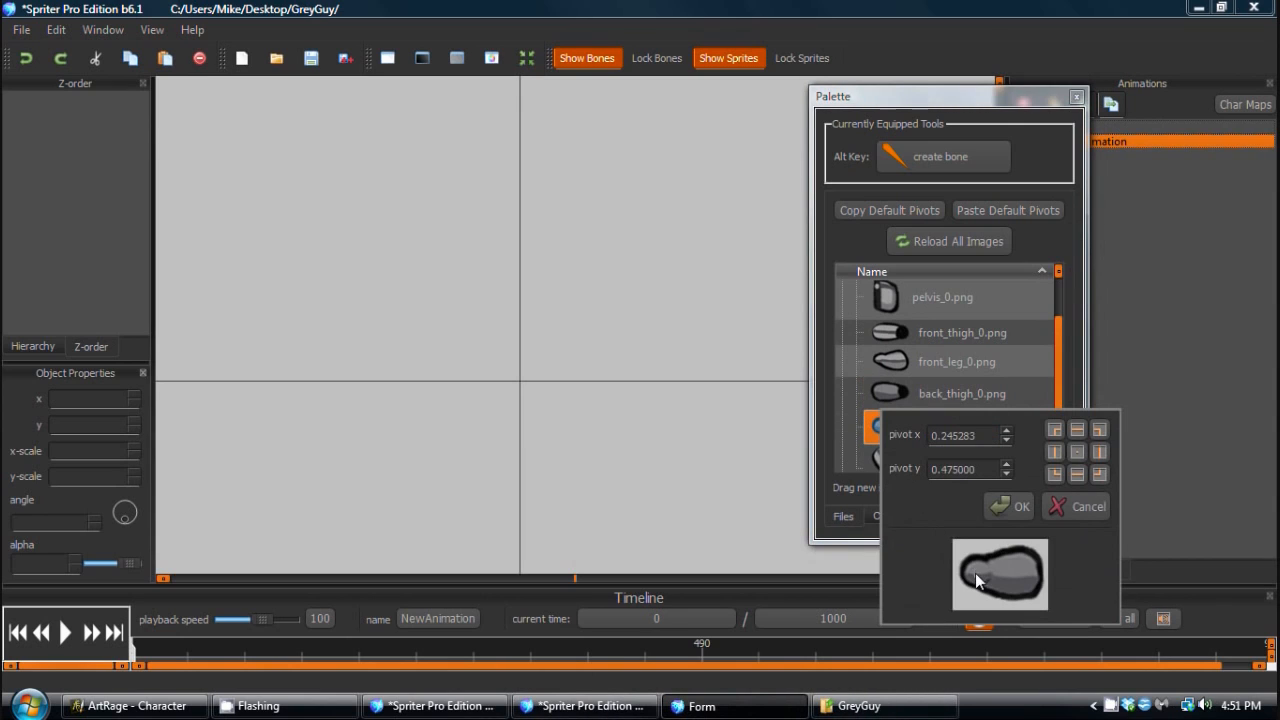
{"action": "left_click", "coordinate": [1008, 507]}
Set the default pivot of ANGLEthigh.png inside its upper end at about x 0.32, y 0.25.
{"action": "scroll", "coordinate": [944, 384], "scroll_direction": "down", "scroll_amount": 1}
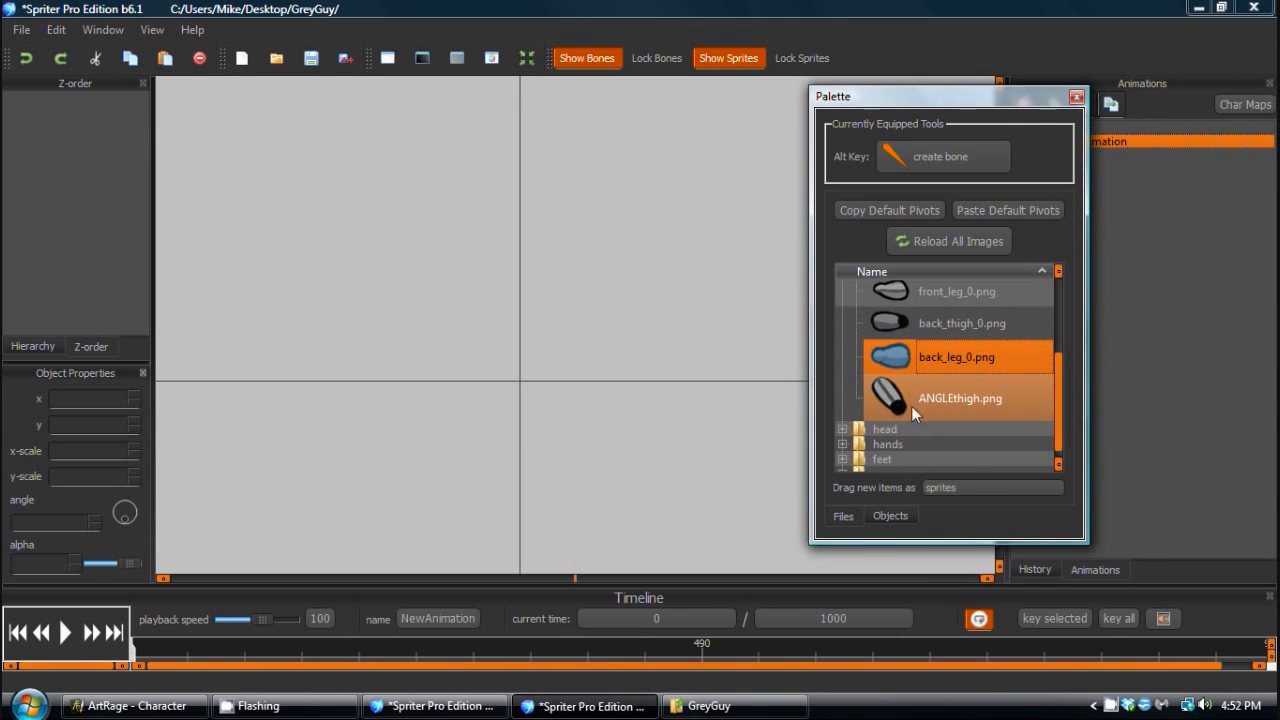
{"action": "double_click", "coordinate": [897, 397]}
{"action": "left_click", "coordinate": [995, 535]}
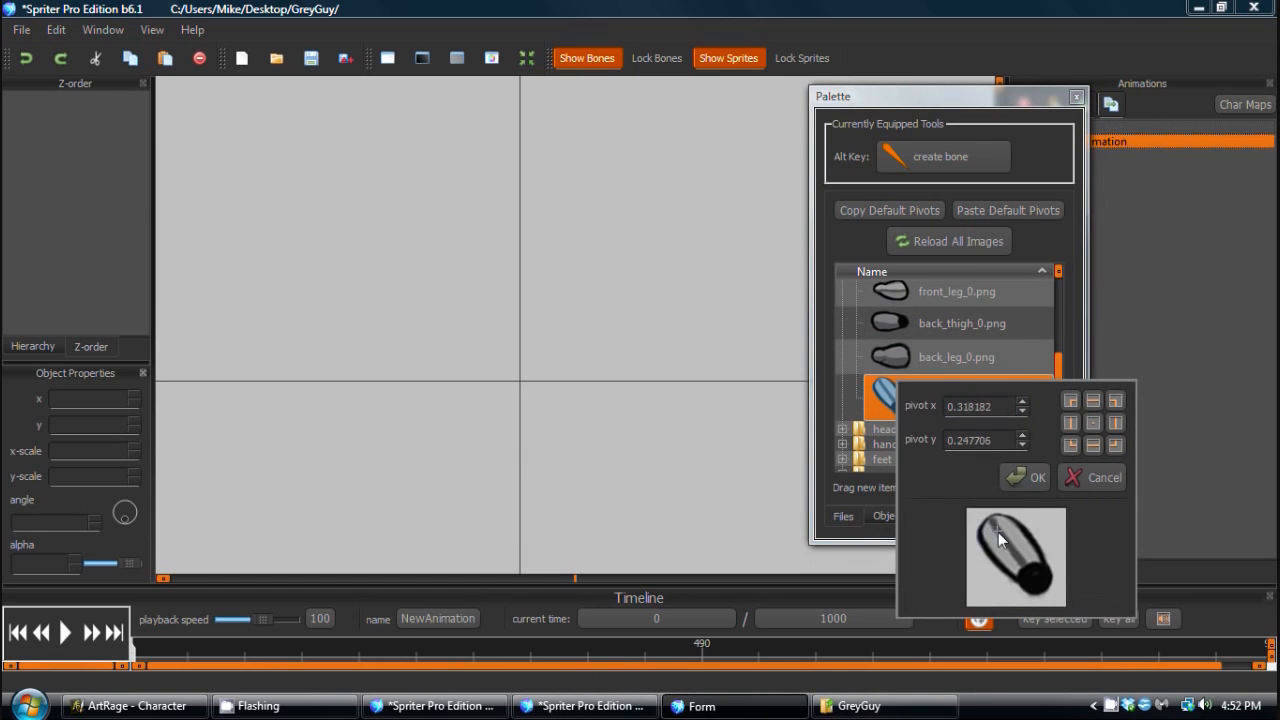
{"action": "left_click", "coordinate": [1027, 477]}
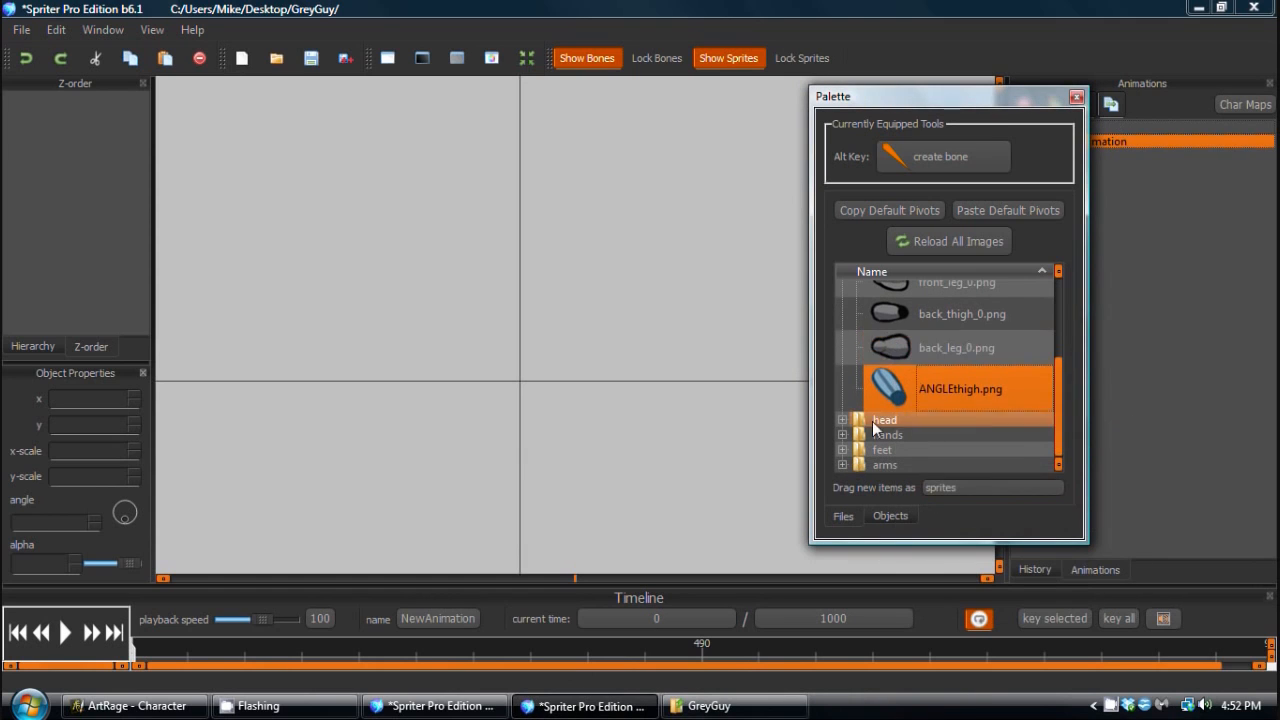
Expand the head folder and set Head_0r.png's default pivot at the neck, about x 0.68, y 0.63.
{"action": "scroll", "coordinate": [945, 375], "scroll_direction": "up", "scroll_amount": 3}
{"action": "left_click", "coordinate": [930, 373]}
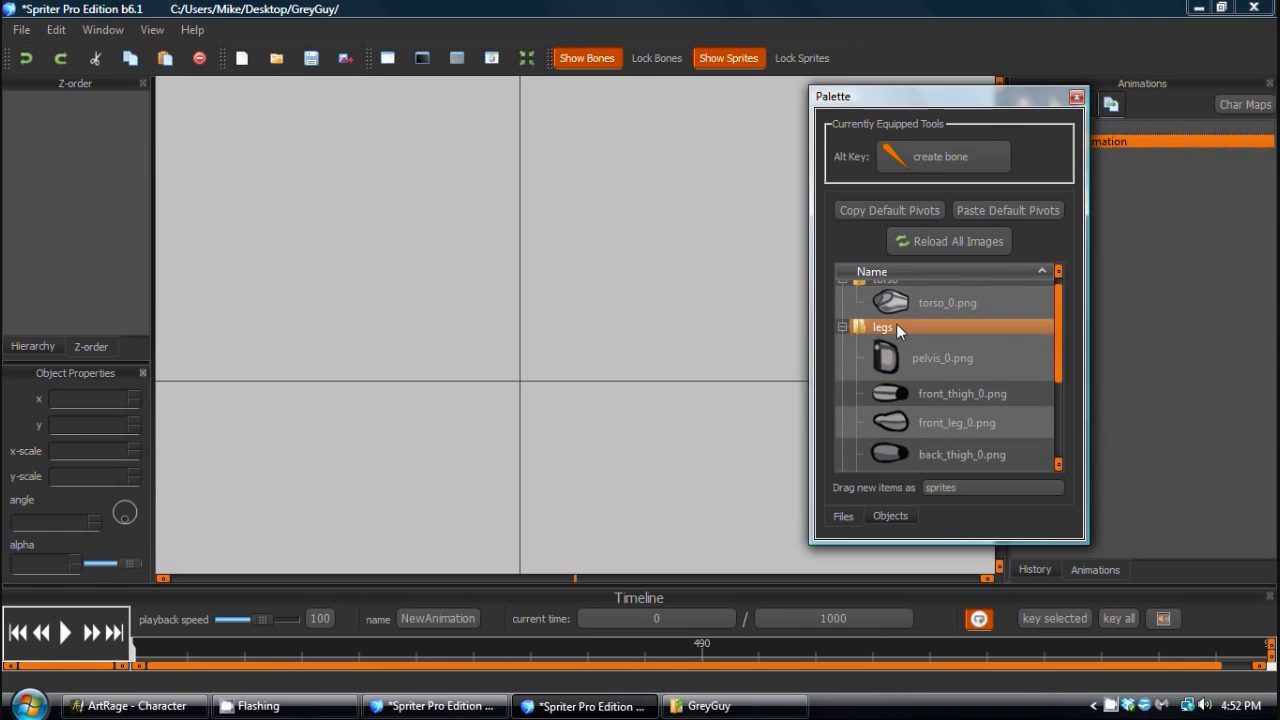
{"action": "scroll", "coordinate": [917, 385], "scroll_direction": "down", "scroll_amount": 3}
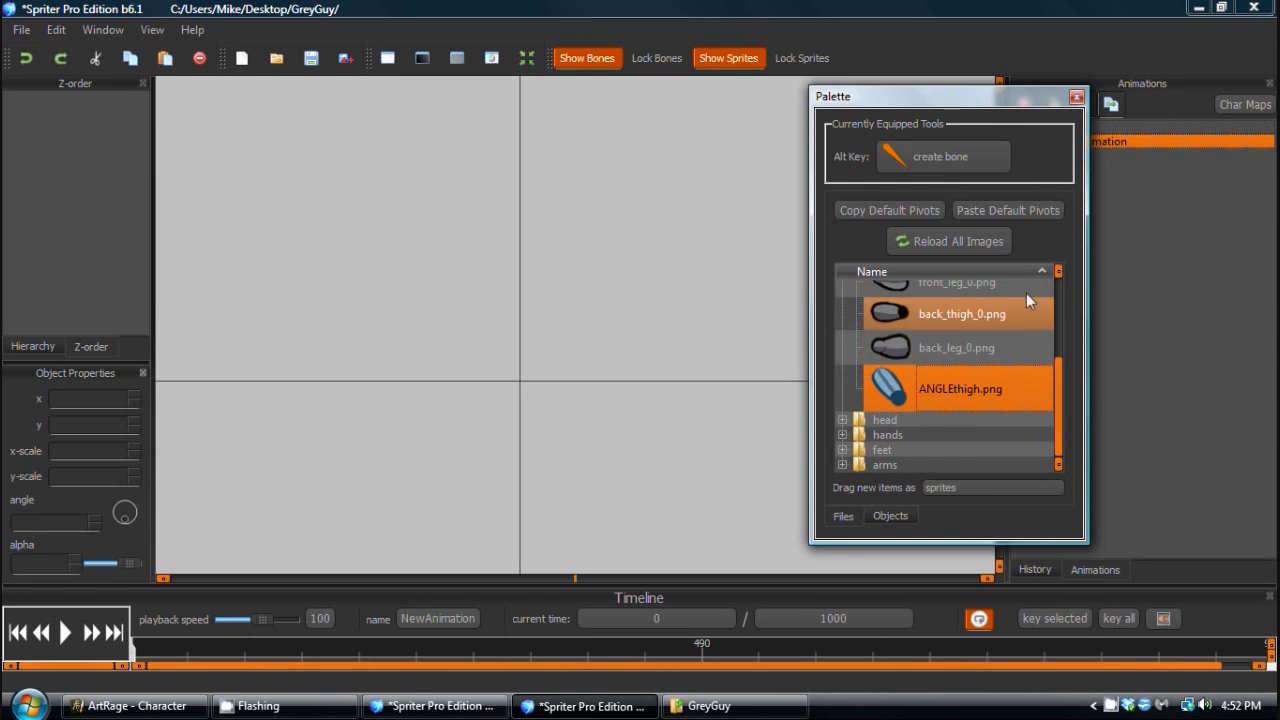
{"action": "left_click", "coordinate": [842, 420]}
{"action": "scroll", "coordinate": [908, 360], "scroll_direction": "down", "scroll_amount": 1}
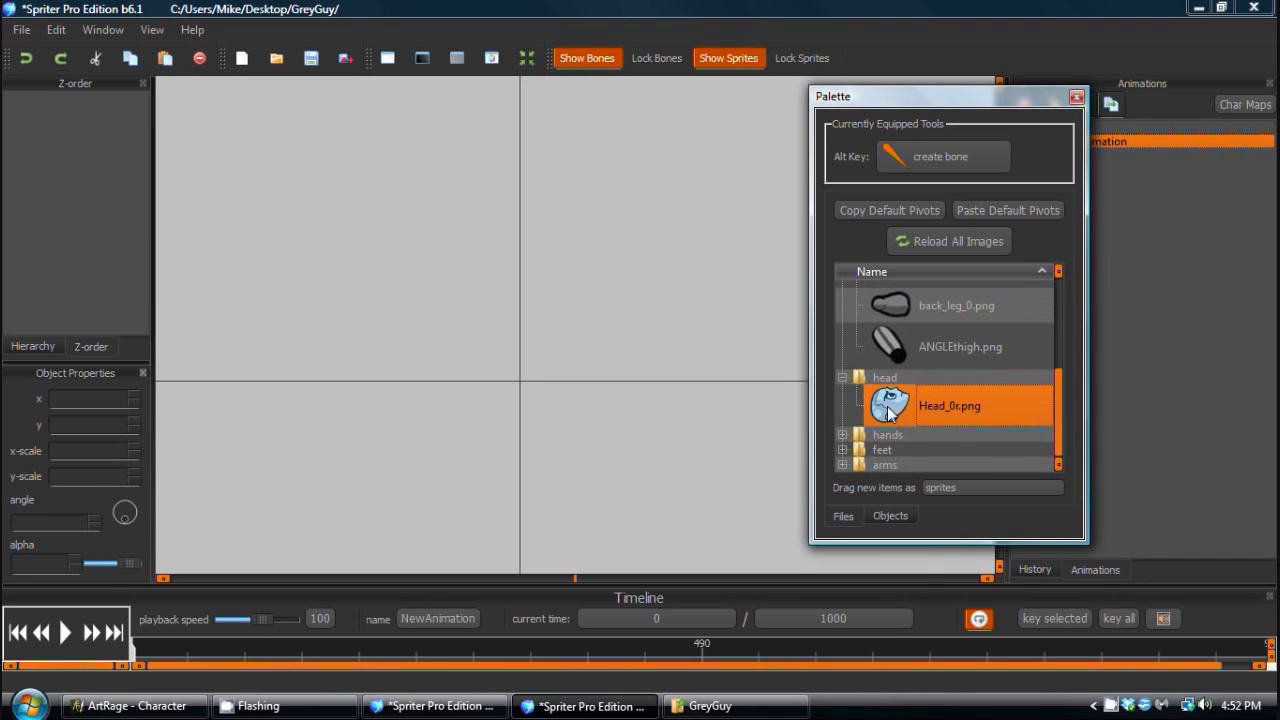
{"action": "double_click", "coordinate": [889, 414]}
{"action": "left_click_drag", "start_coordinate": [1007, 529], "coordinate": [1050, 538]}
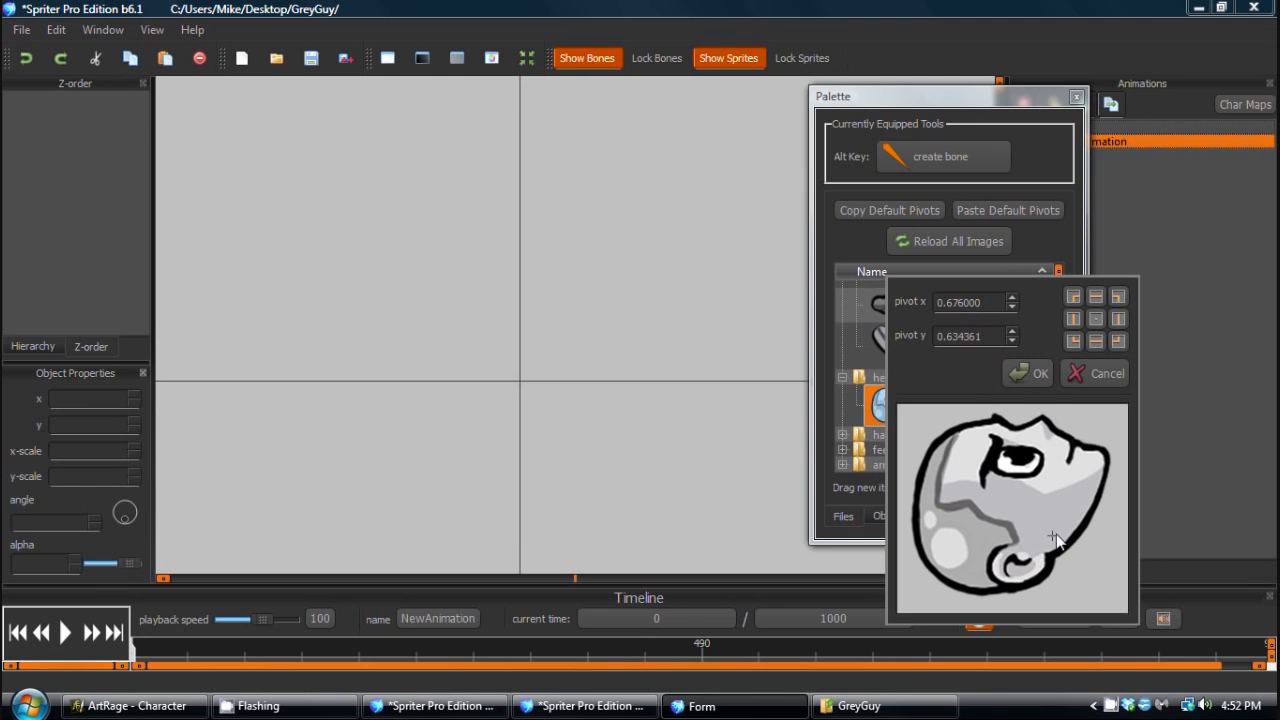
{"action": "left_click", "coordinate": [1008, 373]}
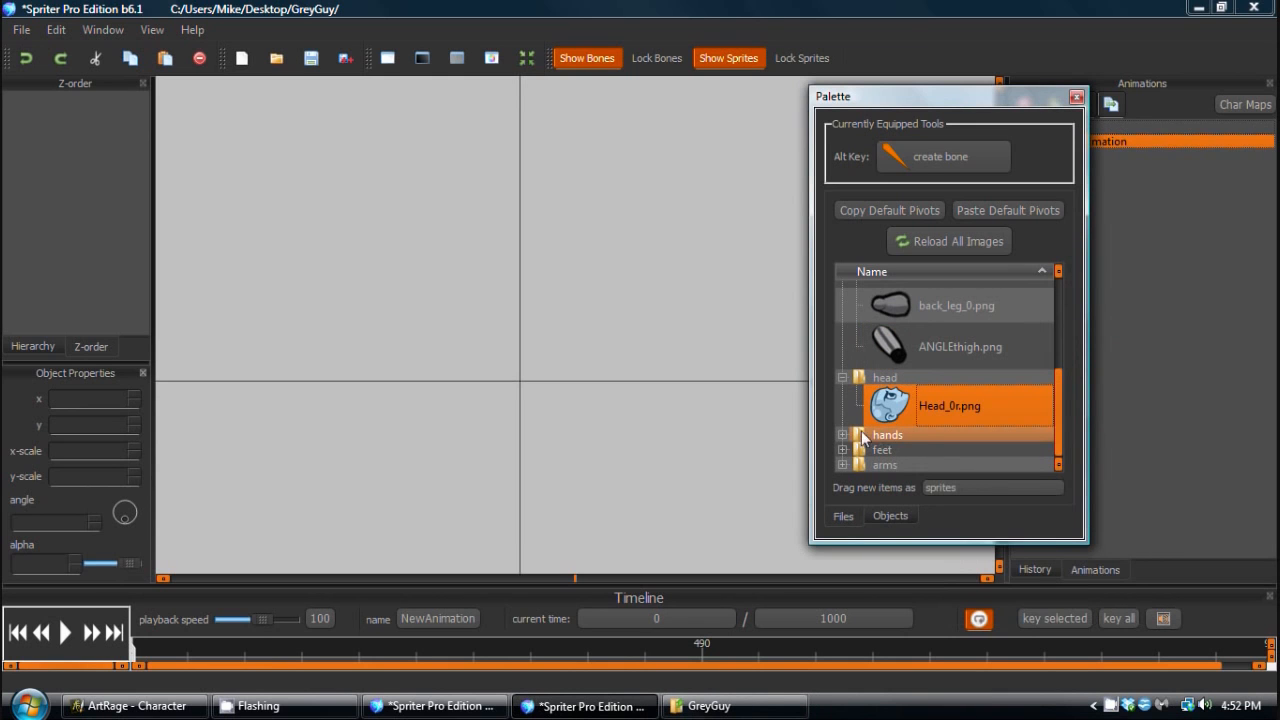
Expand the hands folder and open the default pivot settings of a hand image.
{"action": "left_click", "coordinate": [842, 434]}
{"action": "scroll", "coordinate": [928, 377], "scroll_direction": "down", "scroll_amount": 1}
{"action": "double_click", "coordinate": [928, 380]}
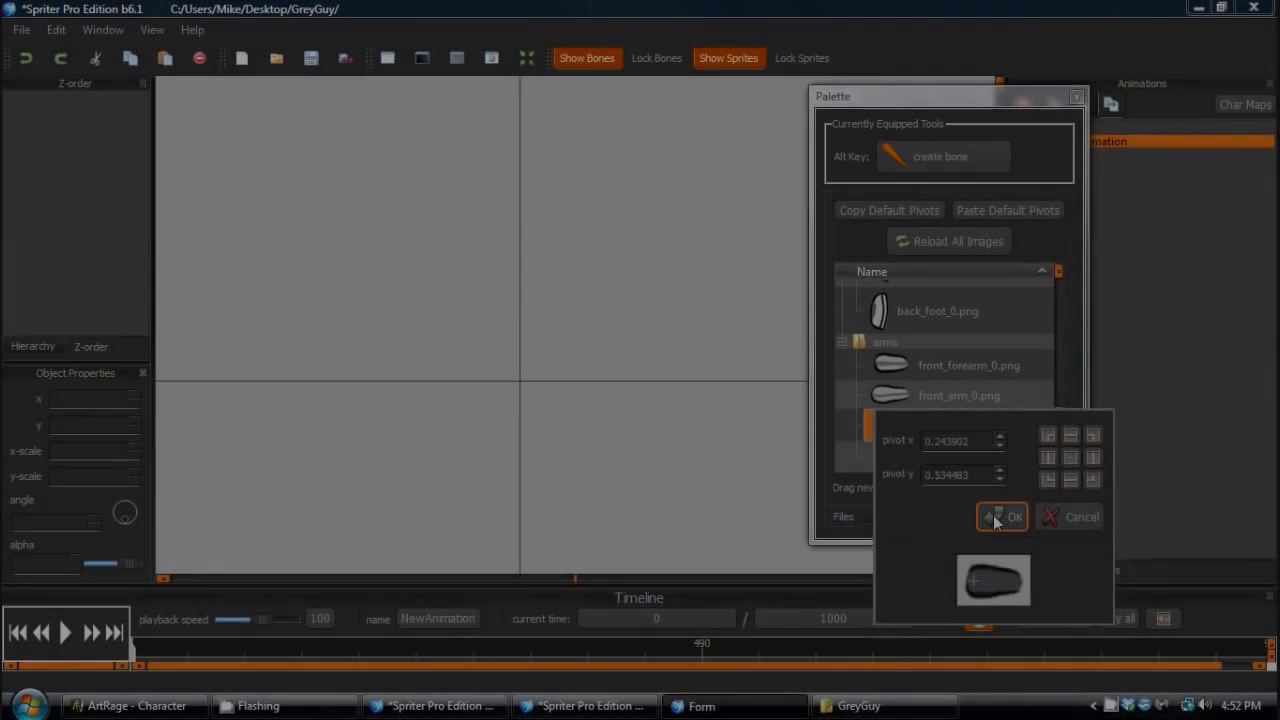
Confirm back_forearm_0.png's default pivot at about x 0.24, y 0.53 and set back_arm_0.png's at about x 0.21, y 0.43.
{"action": "left_click", "coordinate": [1010, 512]}
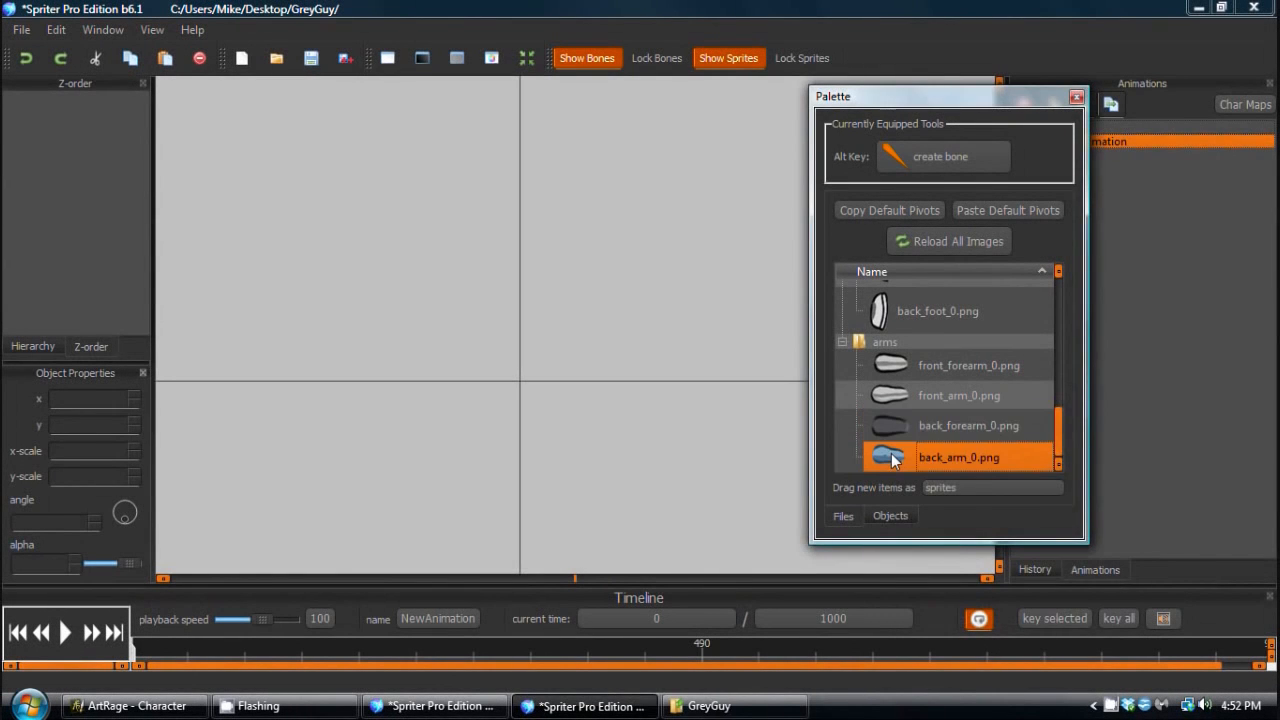
{"action": "double_click", "coordinate": [920, 453]}
{"action": "left_click", "coordinate": [981, 575]}
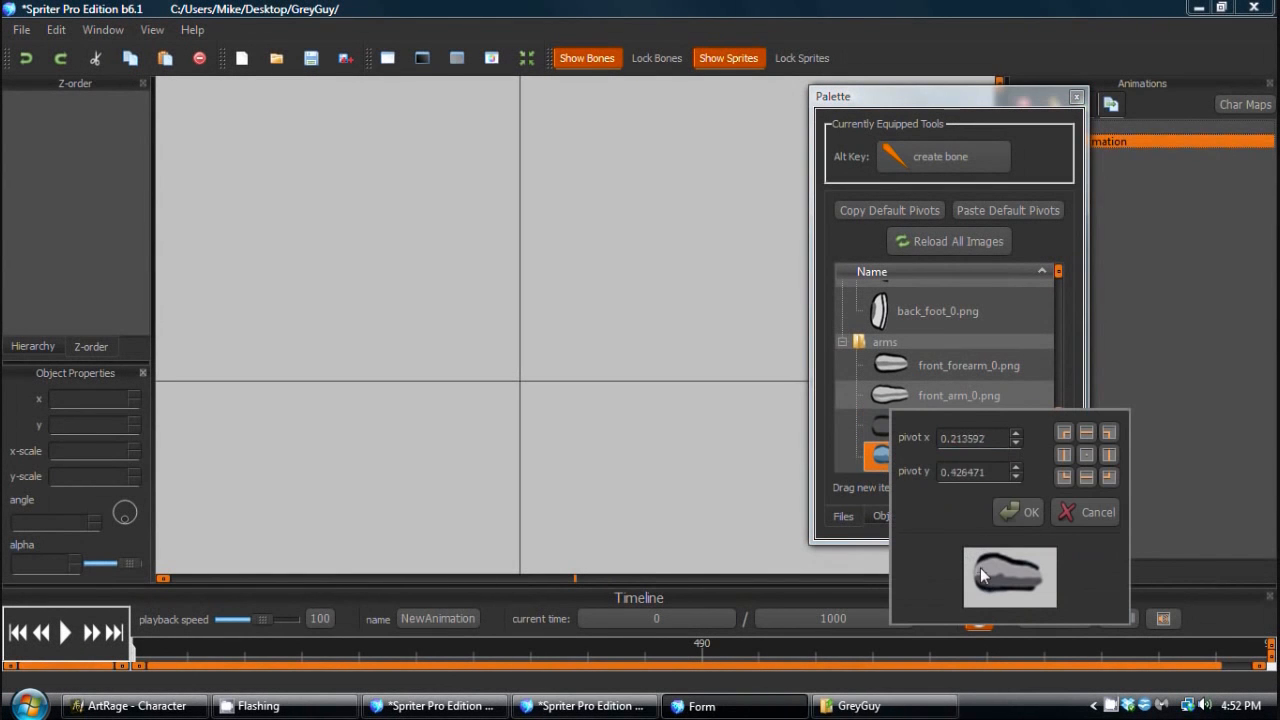
{"action": "left_click", "coordinate": [1022, 513]}
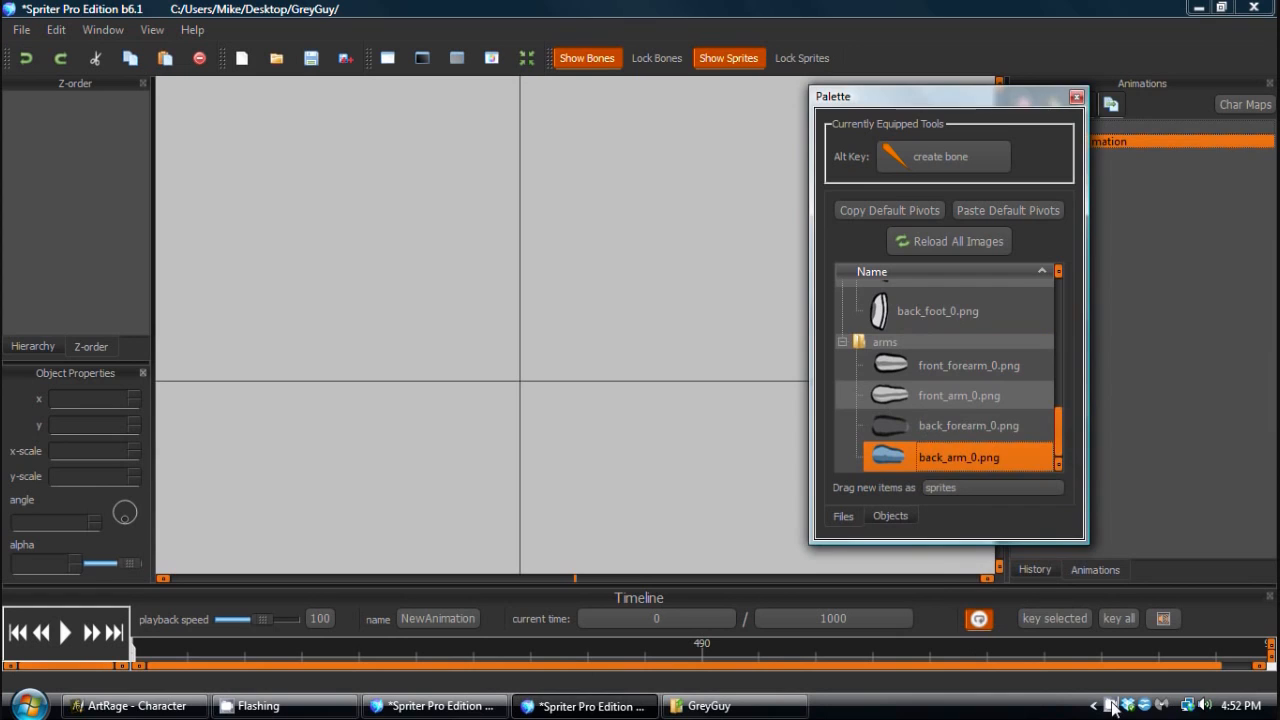
Place torso_0.png on the canvas, rotate it upright to about 266° and position it at about x 3, y -117.
{"action": "scroll", "coordinate": [940, 380], "scroll_direction": "up", "scroll_amount": 5}
{"action": "left_click", "coordinate": [868, 317]}
{"action": "left_click_drag", "start_coordinate": [868, 317], "coordinate": [586, 292]}
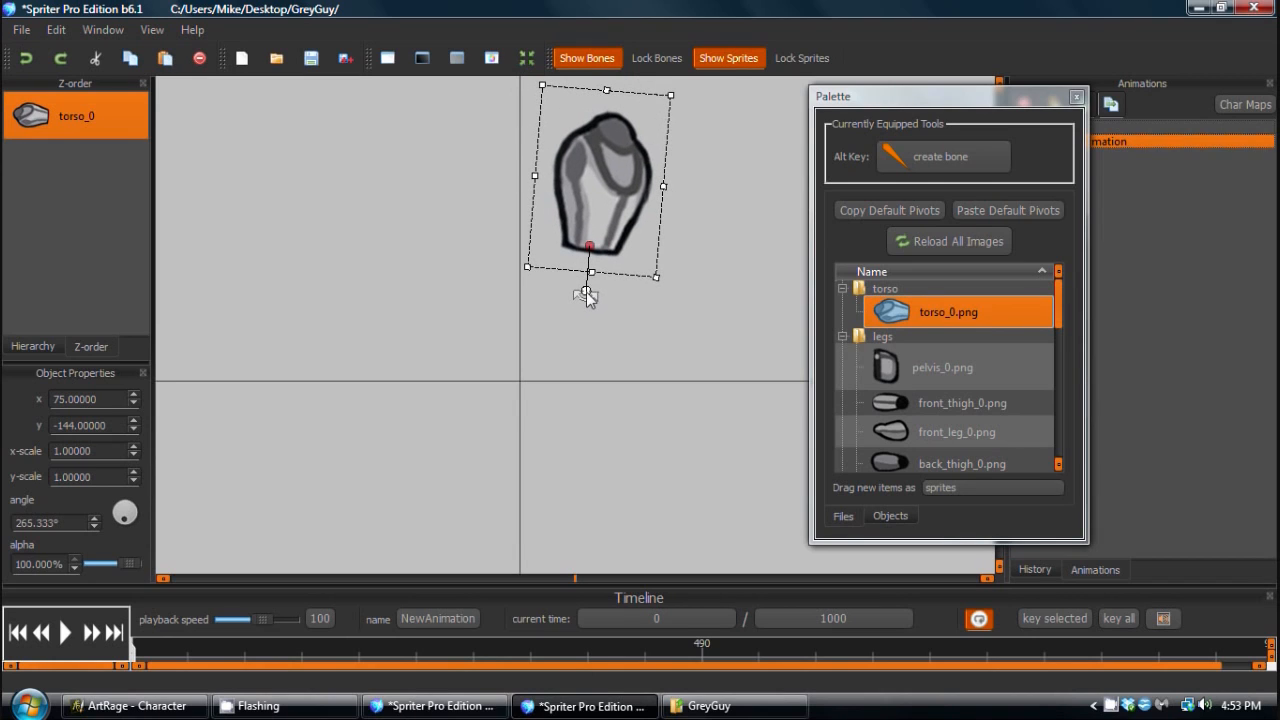
{"action": "left_click_drag", "start_coordinate": [605, 210], "coordinate": [540, 237]}
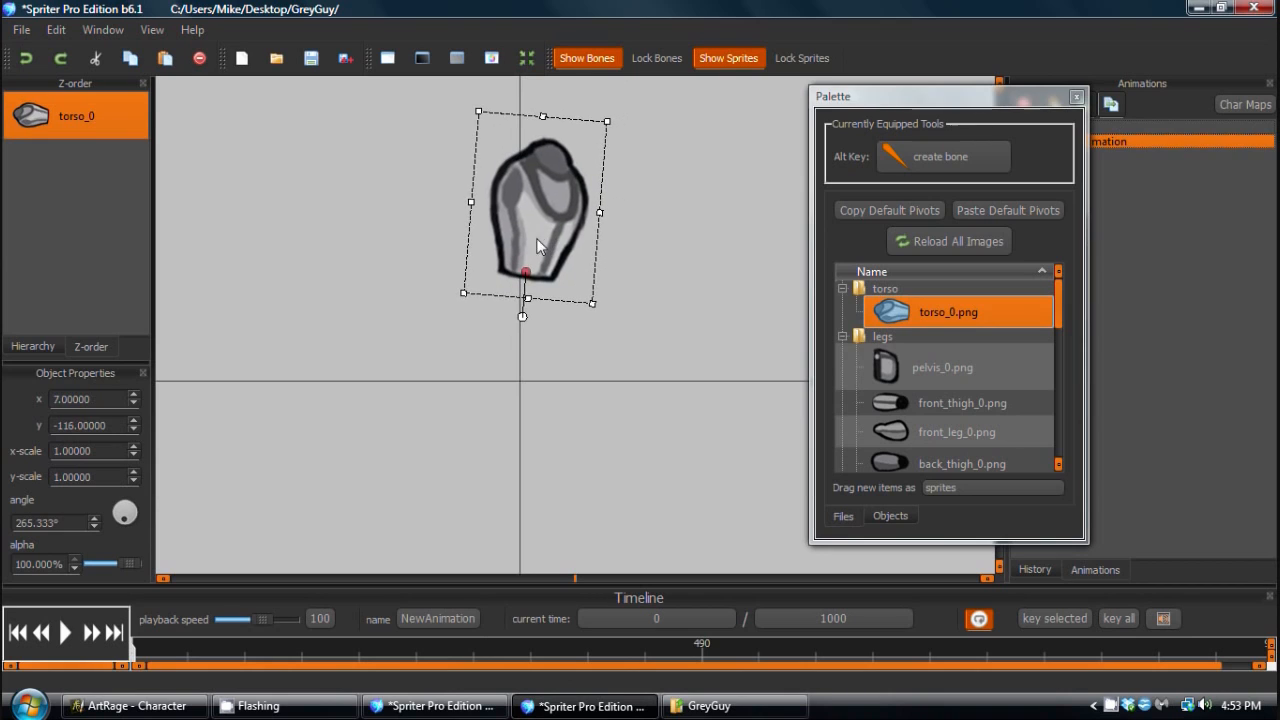
{"action": "left_click_drag", "start_coordinate": [522, 316], "coordinate": [523, 315]}
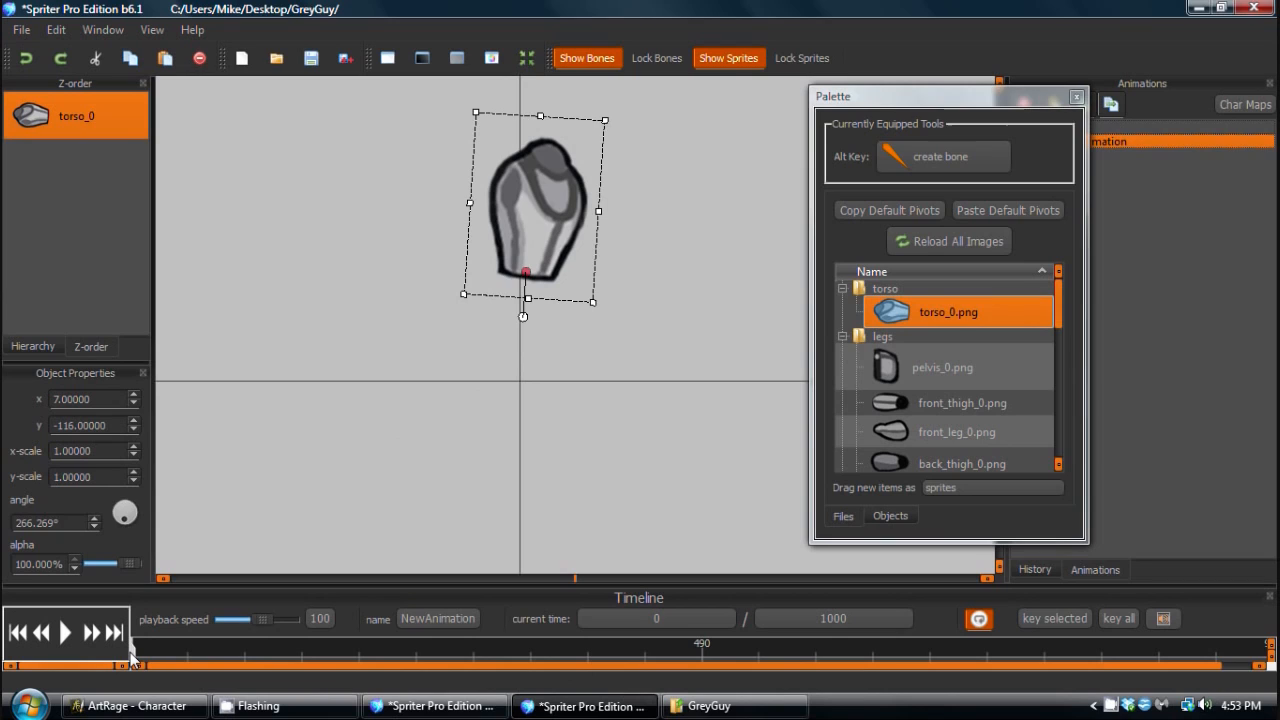
{"action": "left_click_drag", "start_coordinate": [530, 246], "coordinate": [526, 245]}
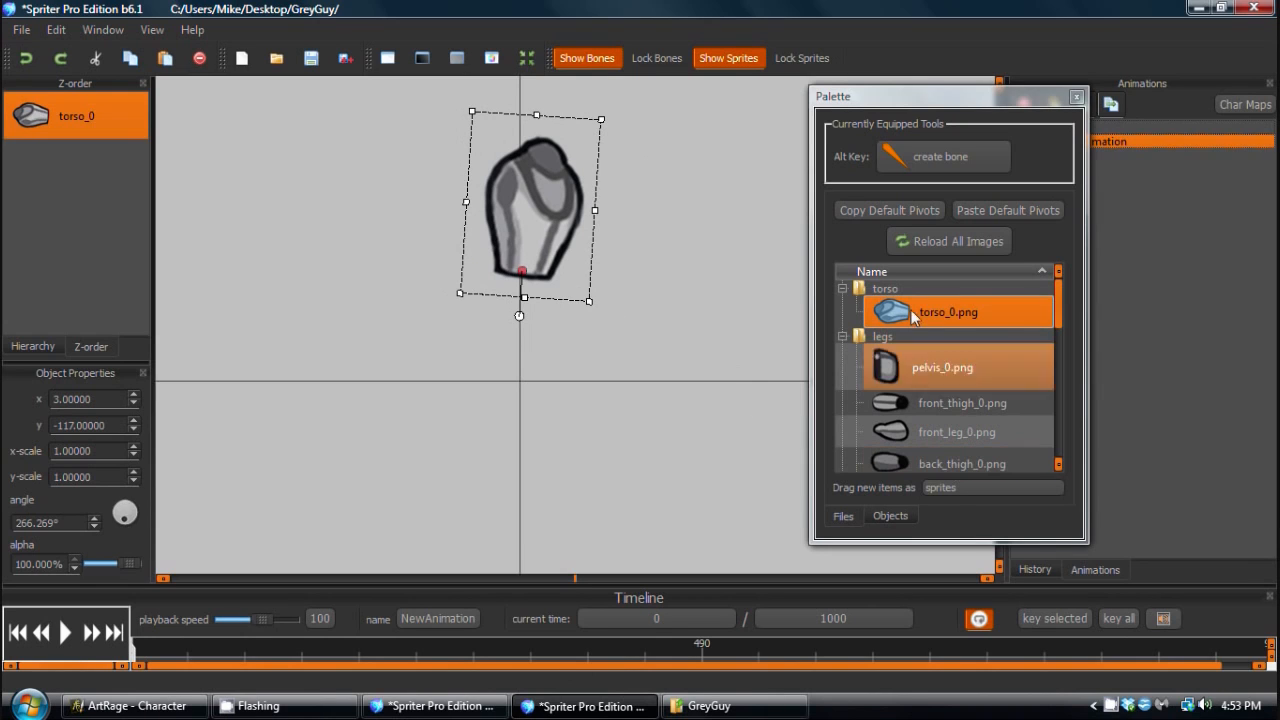
Add pelvis_0.png to the canvas, rotate it to about 266° and fit it under the torso at about x 6, y -122.
{"action": "left_click_drag", "start_coordinate": [883, 380], "coordinate": [548, 430]}
{"action": "left_click_drag", "start_coordinate": [542, 362], "coordinate": [509, 276]}
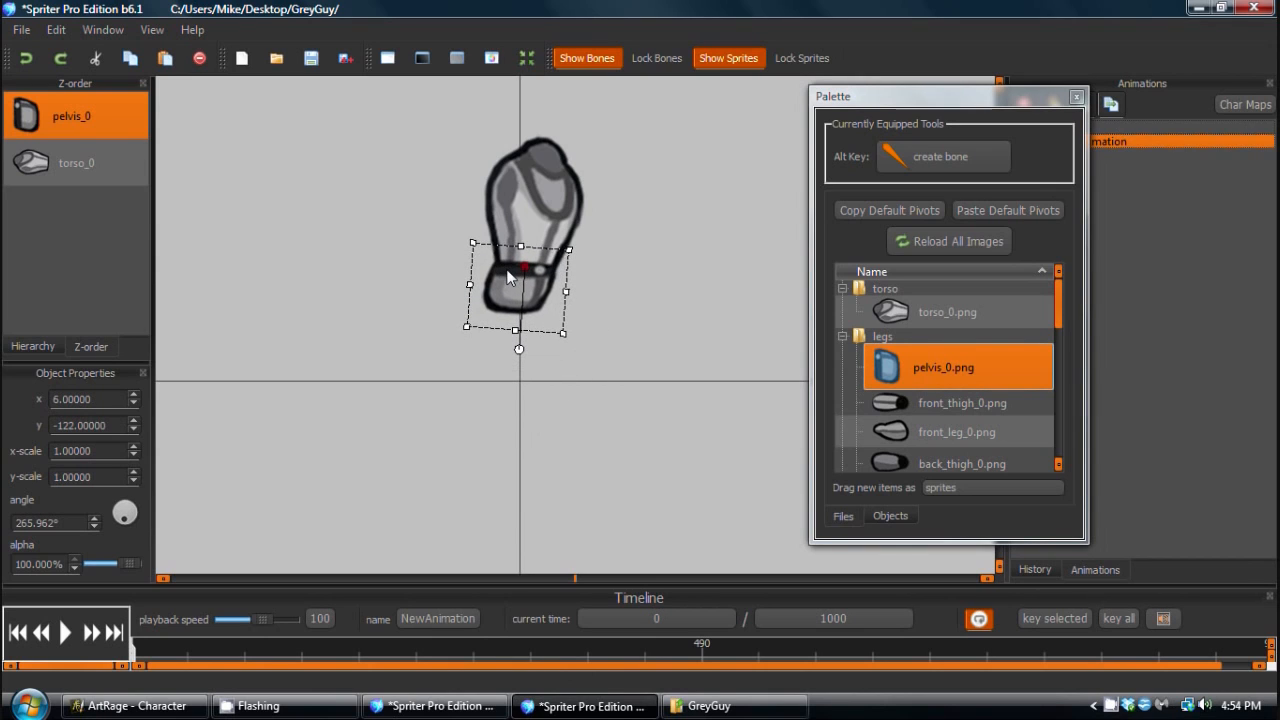
{"action": "left_click", "coordinate": [947, 400]}
{"action": "scroll", "coordinate": [953, 386], "scroll_direction": "down", "scroll_amount": 2}
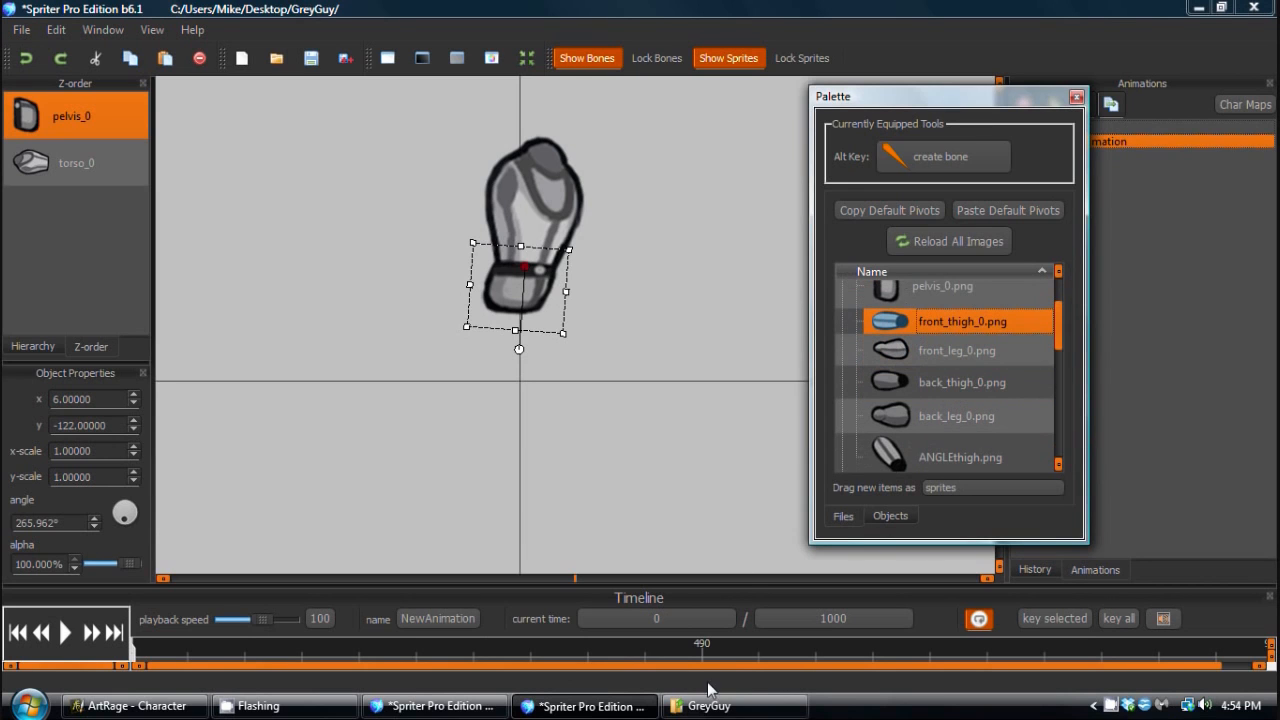
Switch to ArtRage to check how the body parts fit together in the character drawing, and return to the Spriter project.
{"action": "left_click", "coordinate": [135, 706]}
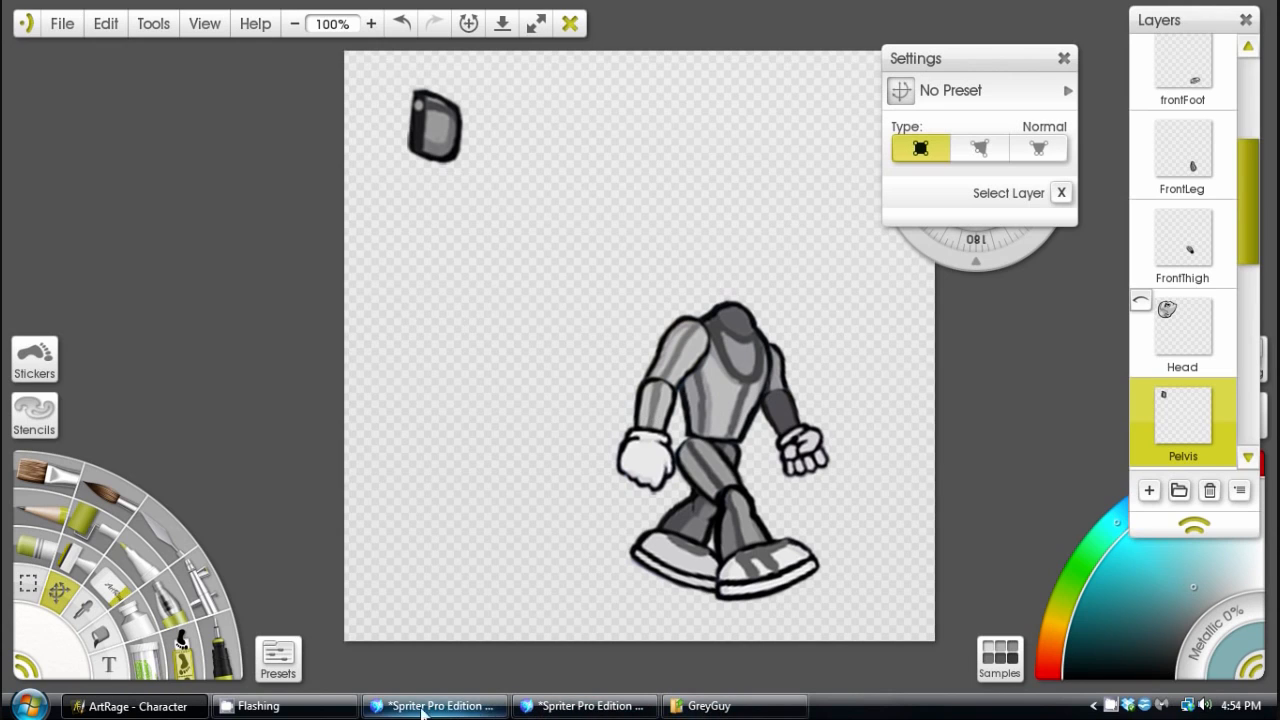
{"action": "left_click", "coordinate": [589, 708]}
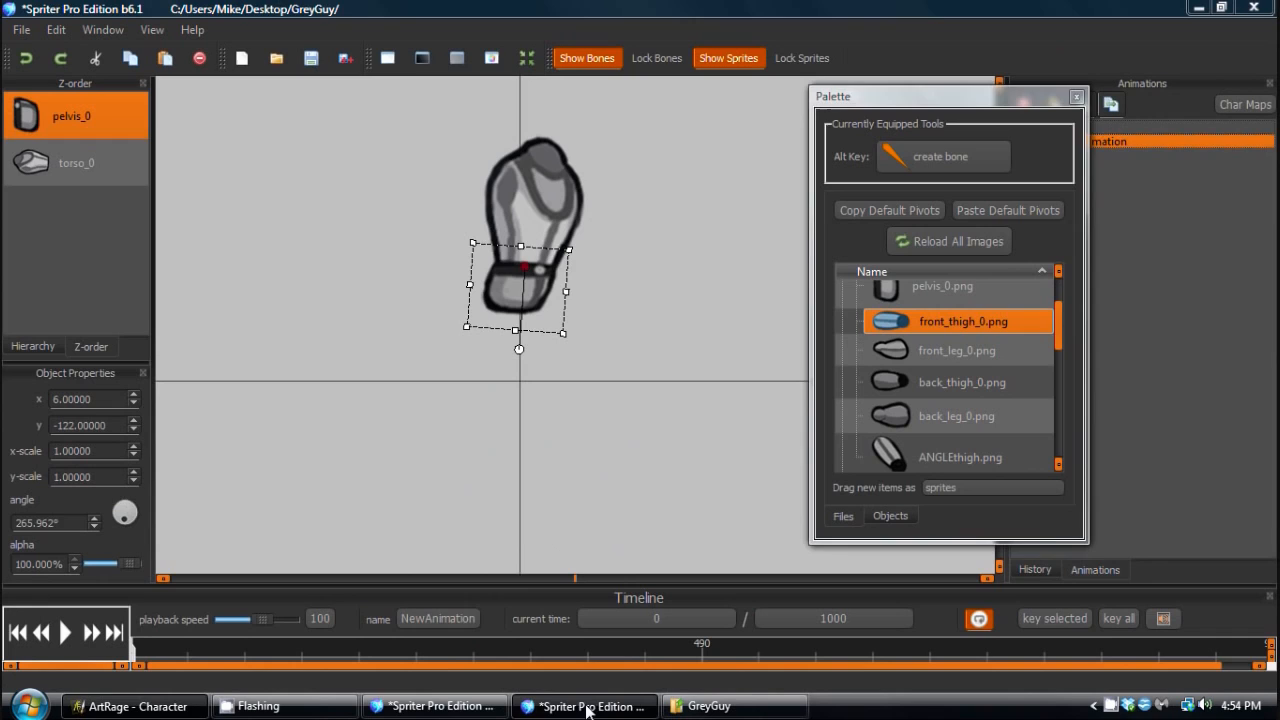
{"action": "scroll", "coordinate": [926, 365], "scroll_direction": "down", "scroll_amount": 4}
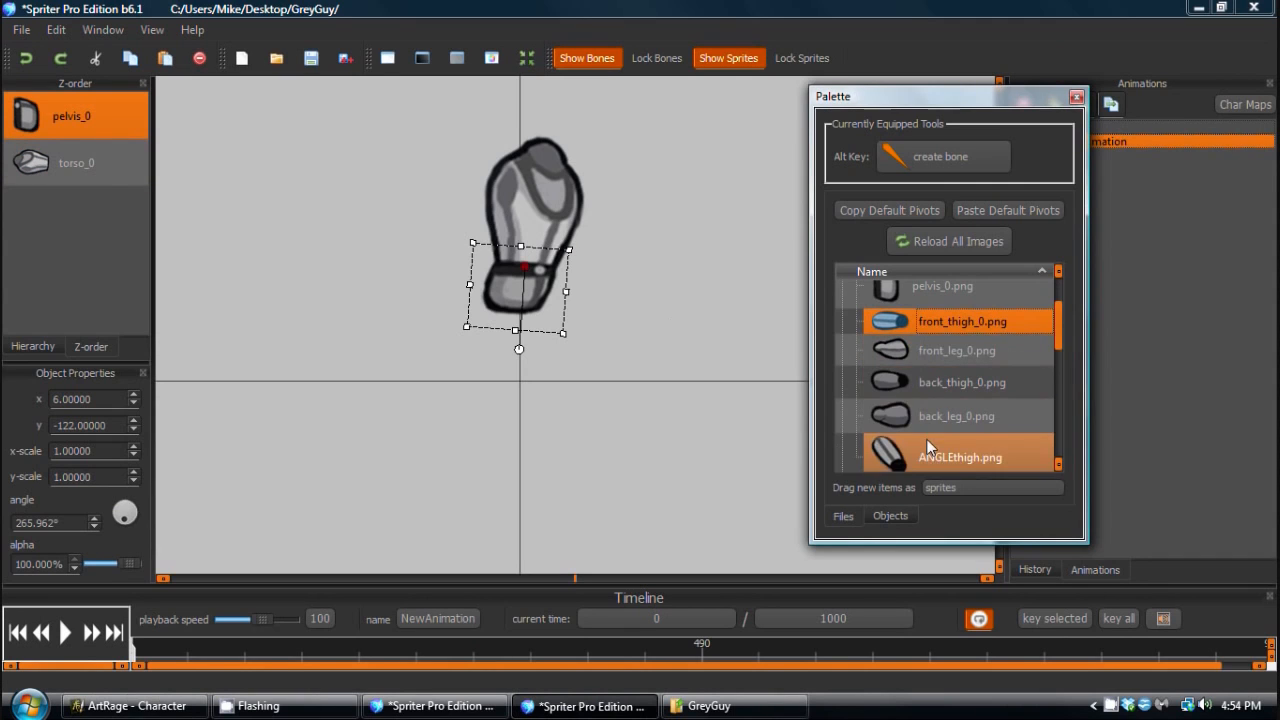
{"action": "scroll", "coordinate": [921, 372], "scroll_direction": "up", "scroll_amount": 4}
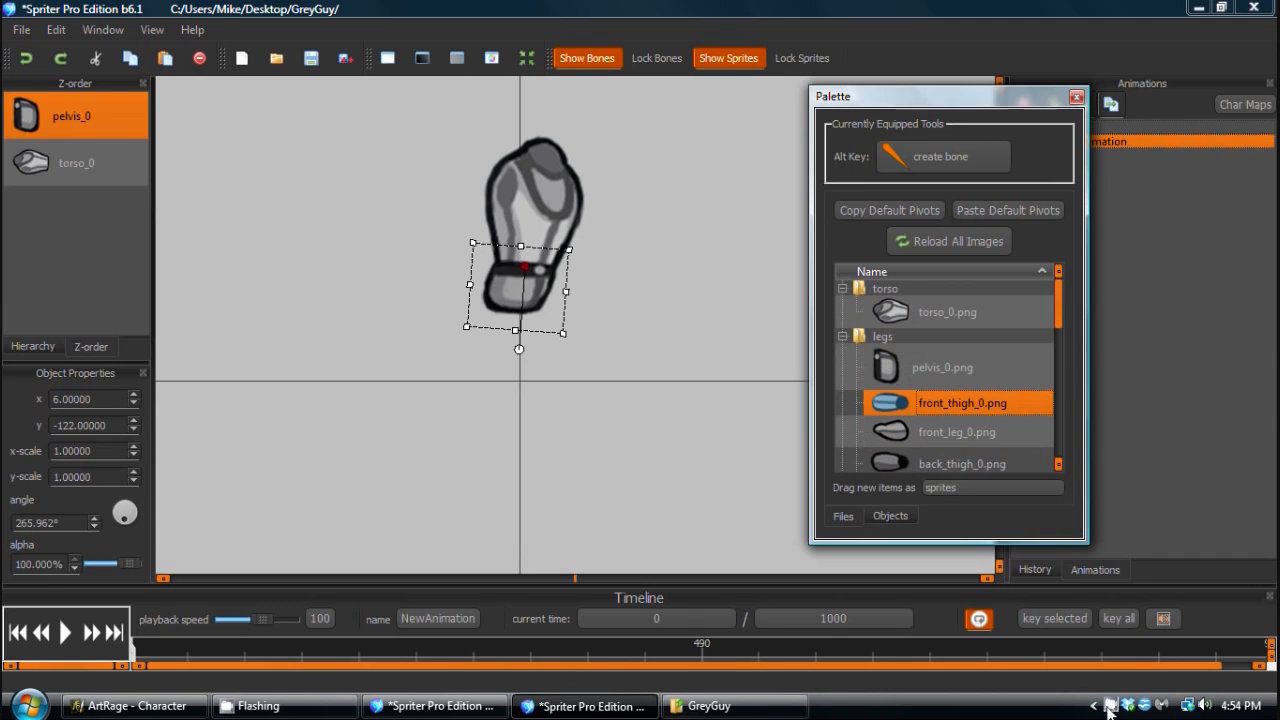
Place Head_0r.png over the top of the torso at about x 25, y -196 and rotate it upright to about 268°.
{"action": "scroll", "coordinate": [926, 371], "scroll_direction": "down", "scroll_amount": 4}
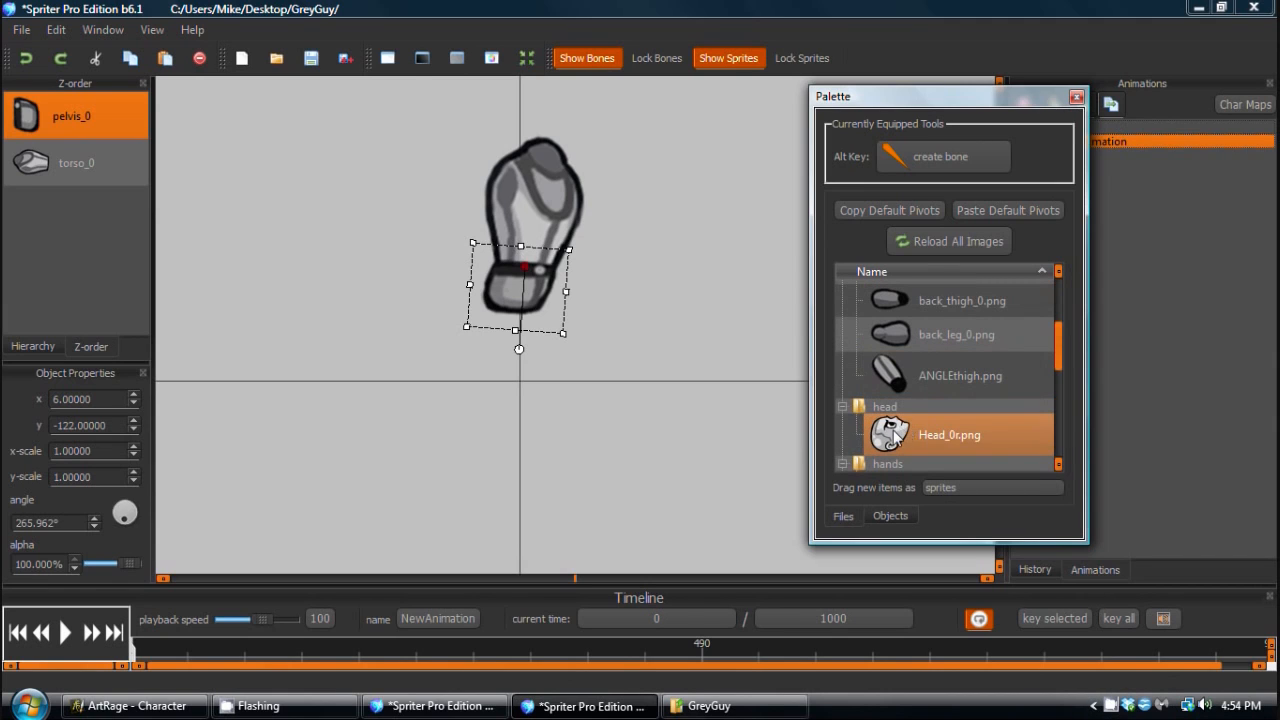
{"action": "left_click_drag", "start_coordinate": [890, 432], "coordinate": [541, 196]}
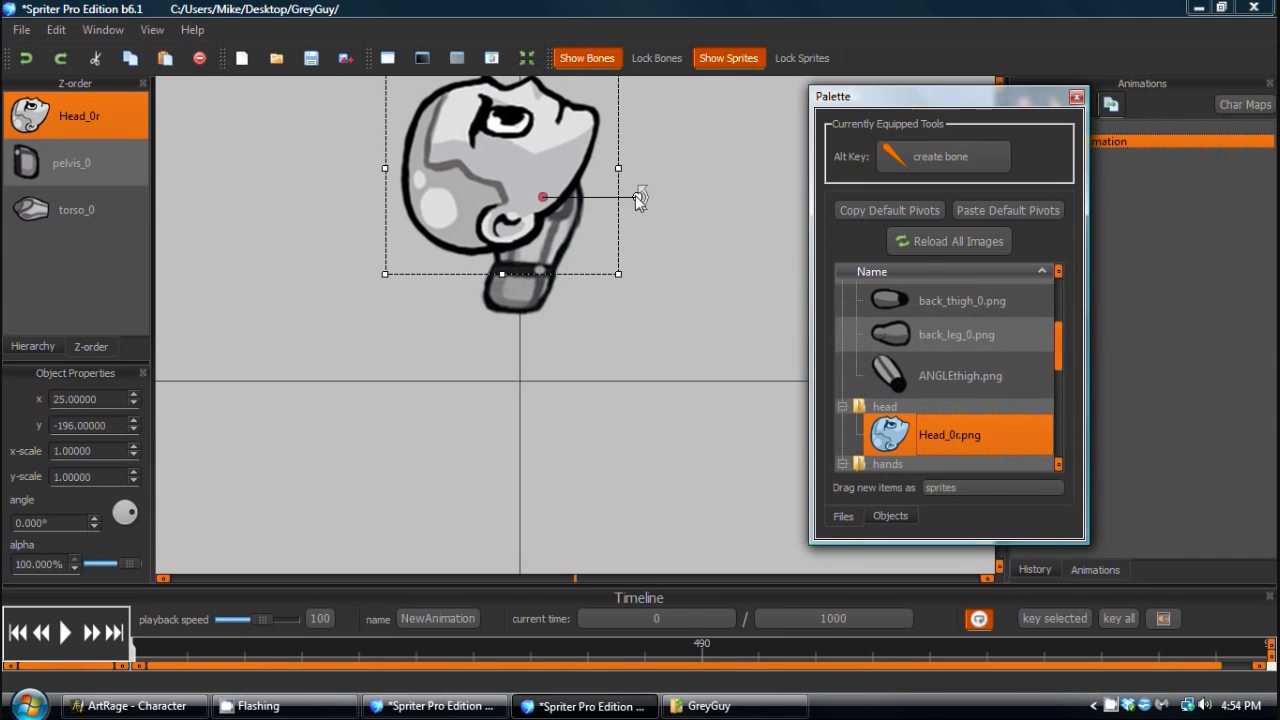
{"action": "left_click_drag", "start_coordinate": [640, 198], "coordinate": [540, 326]}
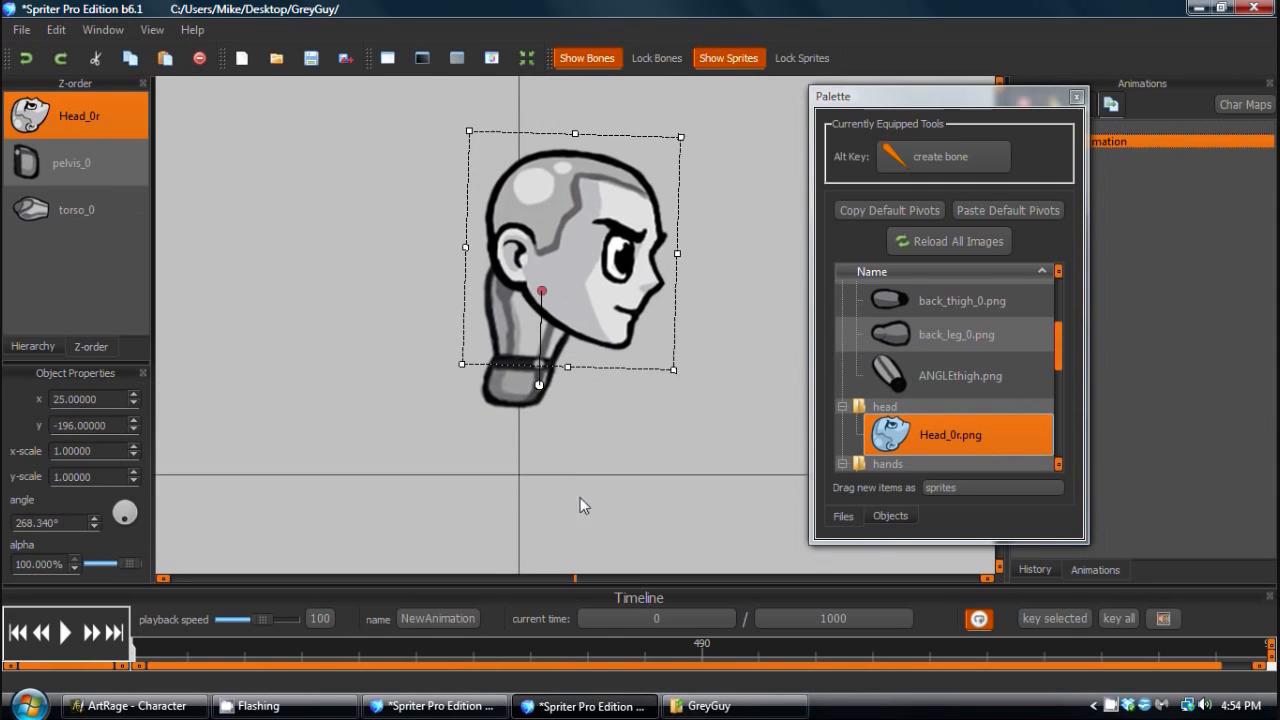
Add back_arm_0.png to the empty canvas area in front of the character at about x 209, y -174 and rotate it to about 296°.
{"action": "left_click_drag", "start_coordinate": [580, 498], "coordinate": [582, 555]}
{"action": "left_click_drag", "start_coordinate": [623, 297], "coordinate": [614, 259]}
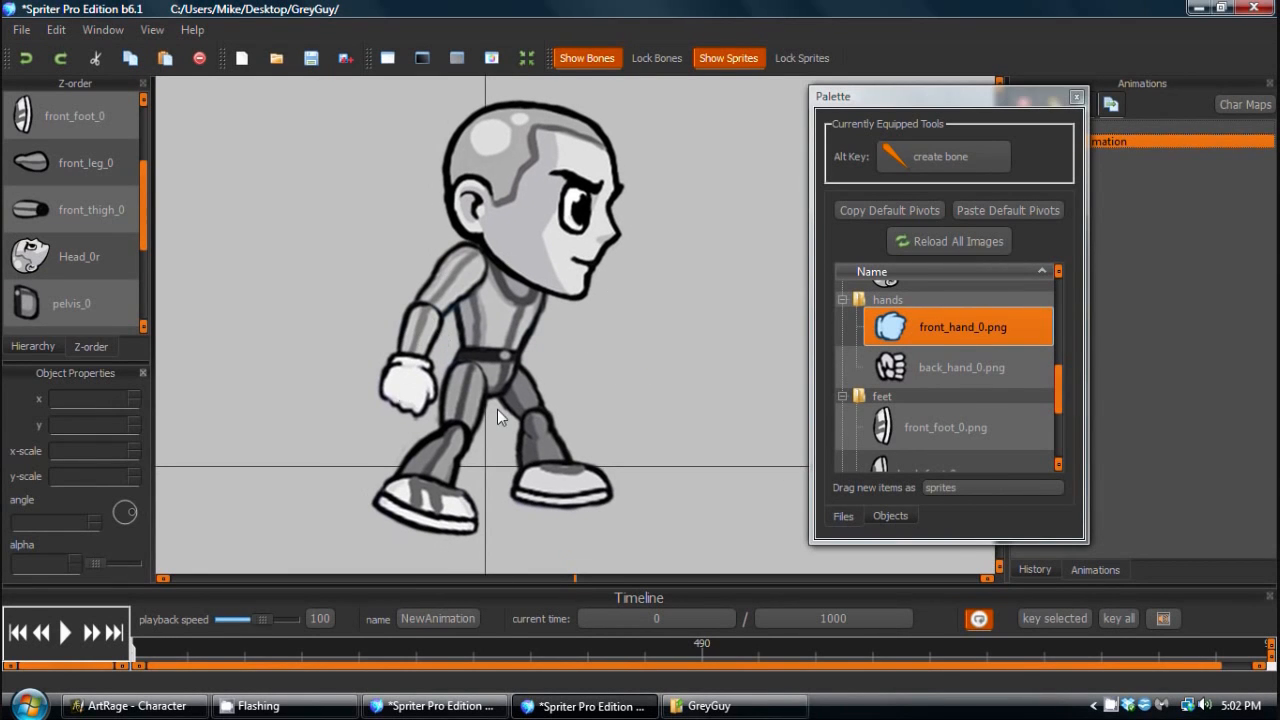
{"action": "left_click_drag", "start_coordinate": [609, 377], "coordinate": [556, 336]}
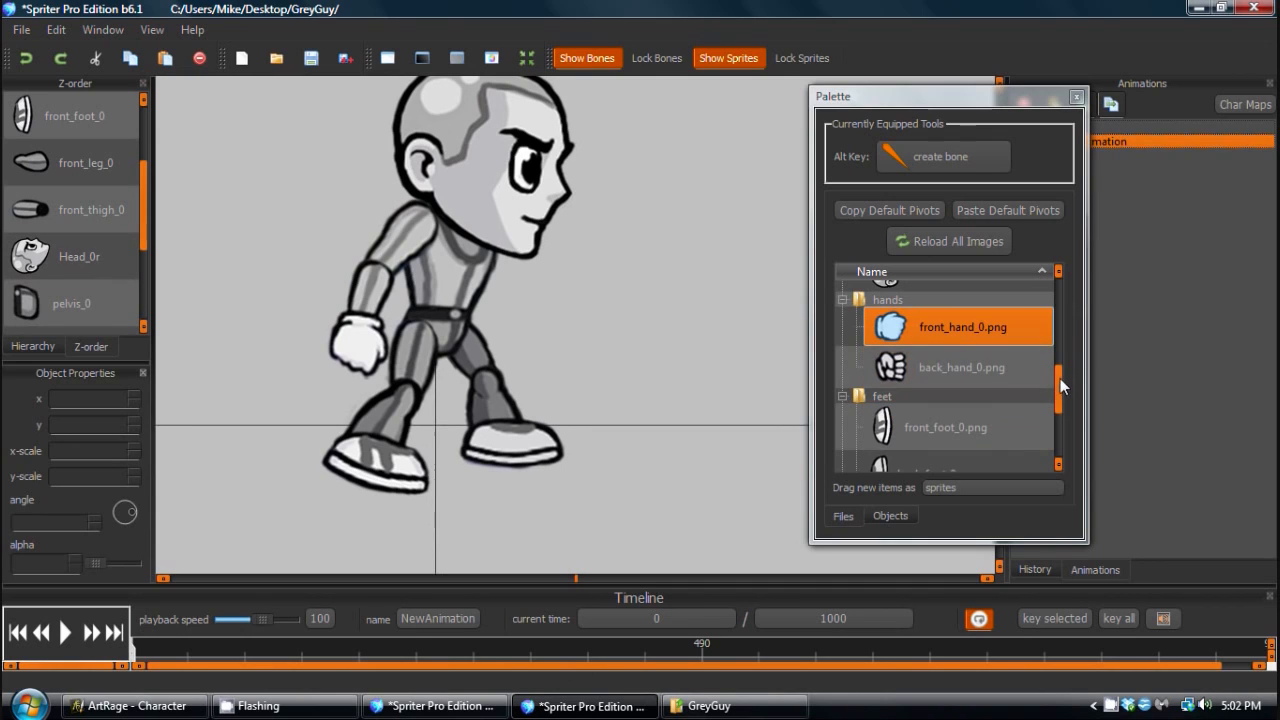
{"action": "left_click_drag", "start_coordinate": [1060, 387], "coordinate": [1063, 423]}
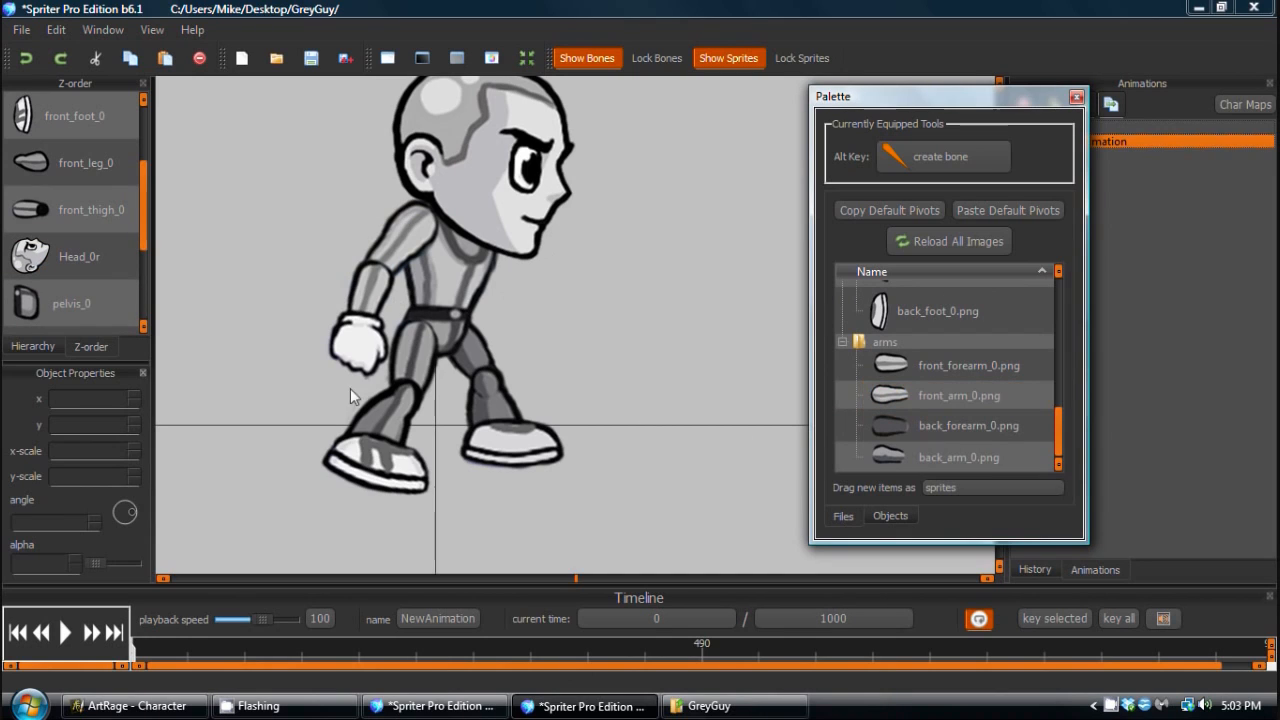
{"action": "left_click_drag", "start_coordinate": [566, 349], "coordinate": [536, 384]}
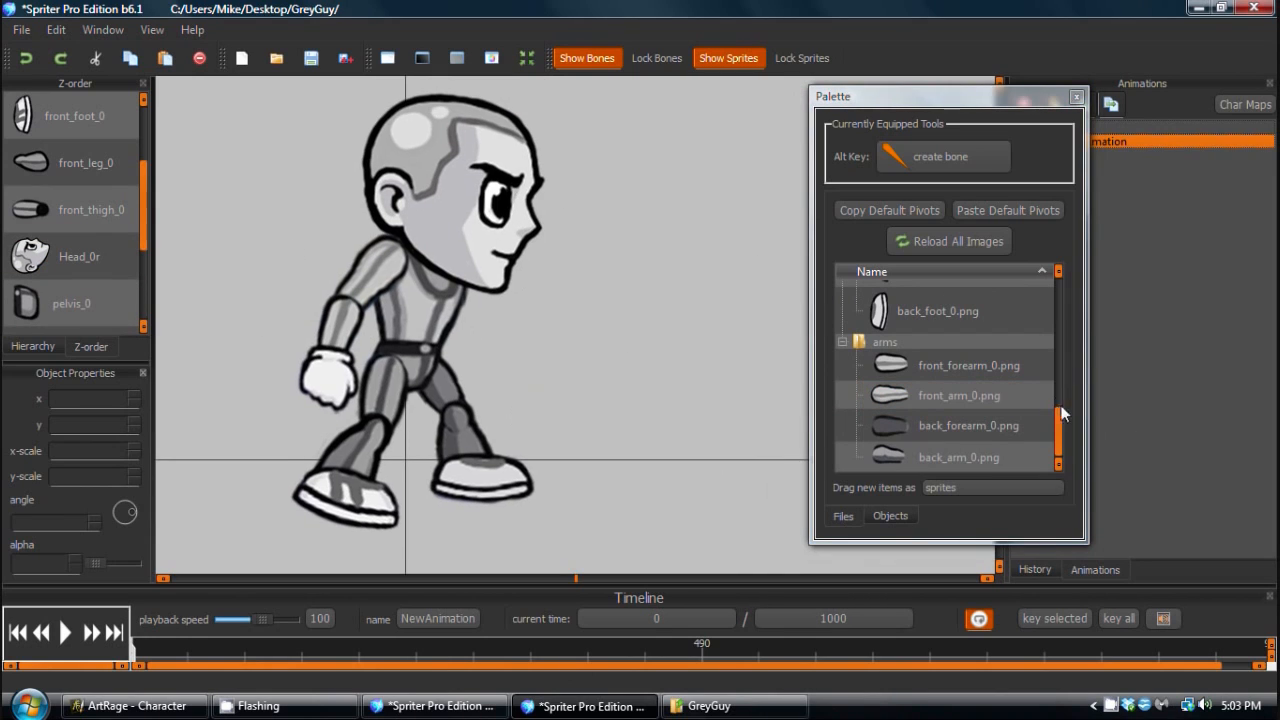
{"action": "left_click_drag", "start_coordinate": [866, 462], "coordinate": [441, 337]}
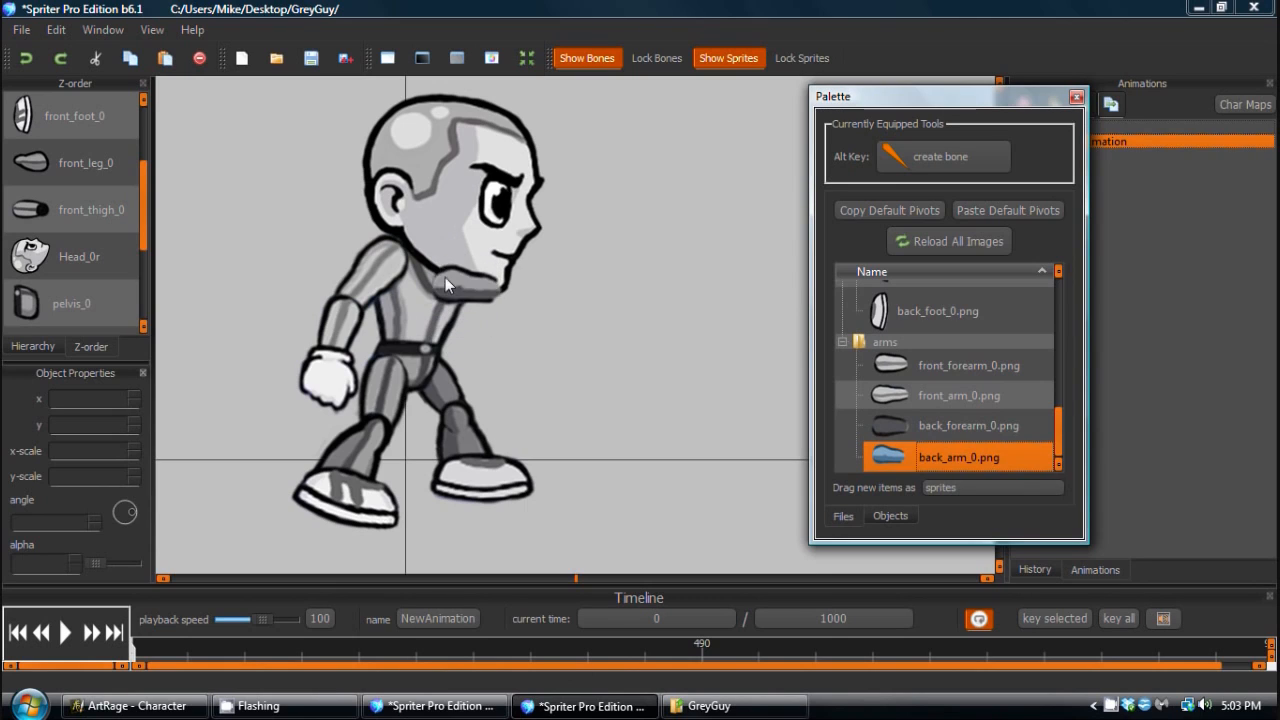
{"action": "left_click_drag", "start_coordinate": [447, 281], "coordinate": [600, 298]}
{"action": "left_click_drag", "start_coordinate": [690, 296], "coordinate": [636, 372]}
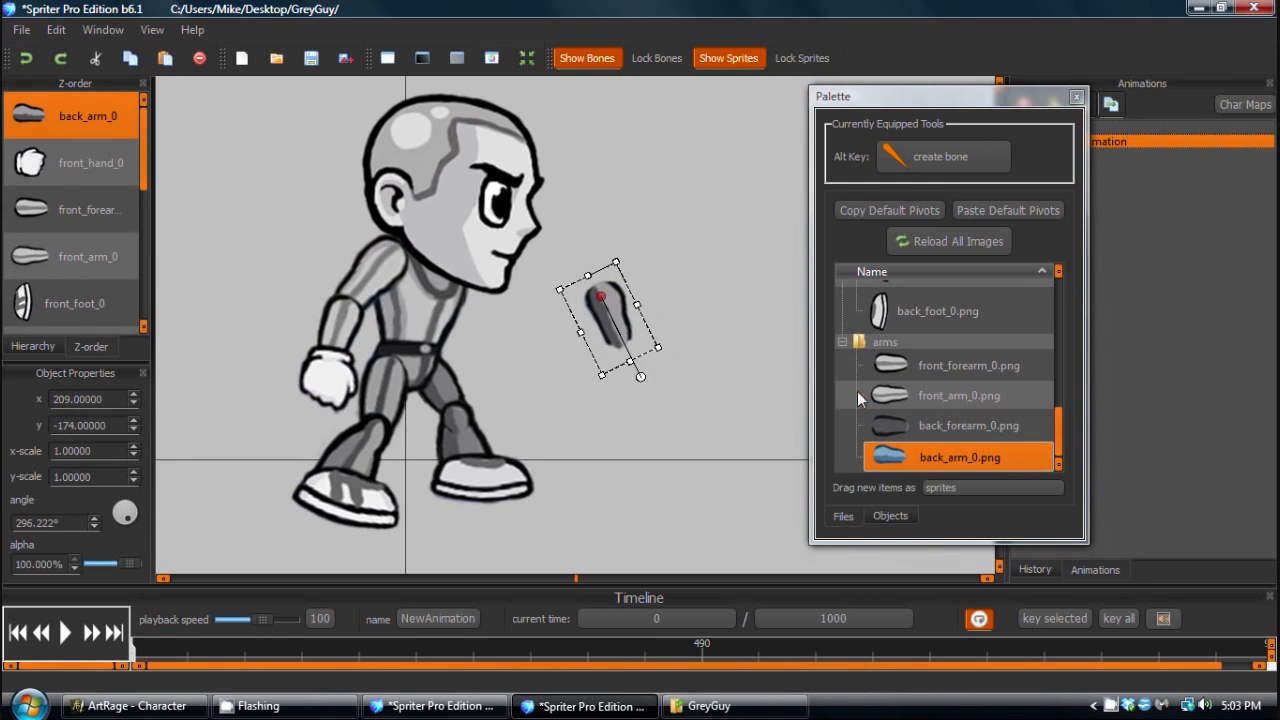
Add back_forearm_0.png at the end of the back arm at about x 228, y -127 and rotate it to about 305°.
{"action": "left_click", "coordinate": [866, 426]}
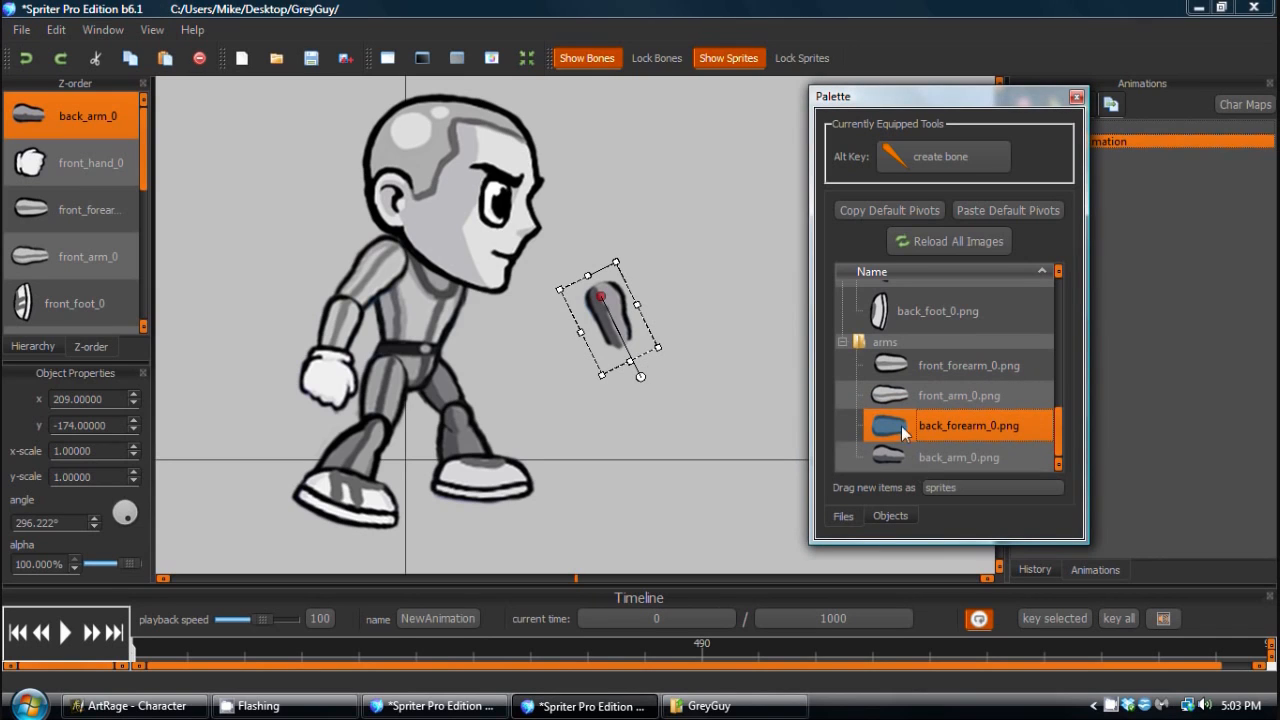
{"action": "left_click_drag", "start_coordinate": [903, 432], "coordinate": [686, 457]}
{"action": "left_click_drag", "start_coordinate": [653, 399], "coordinate": [629, 367]}
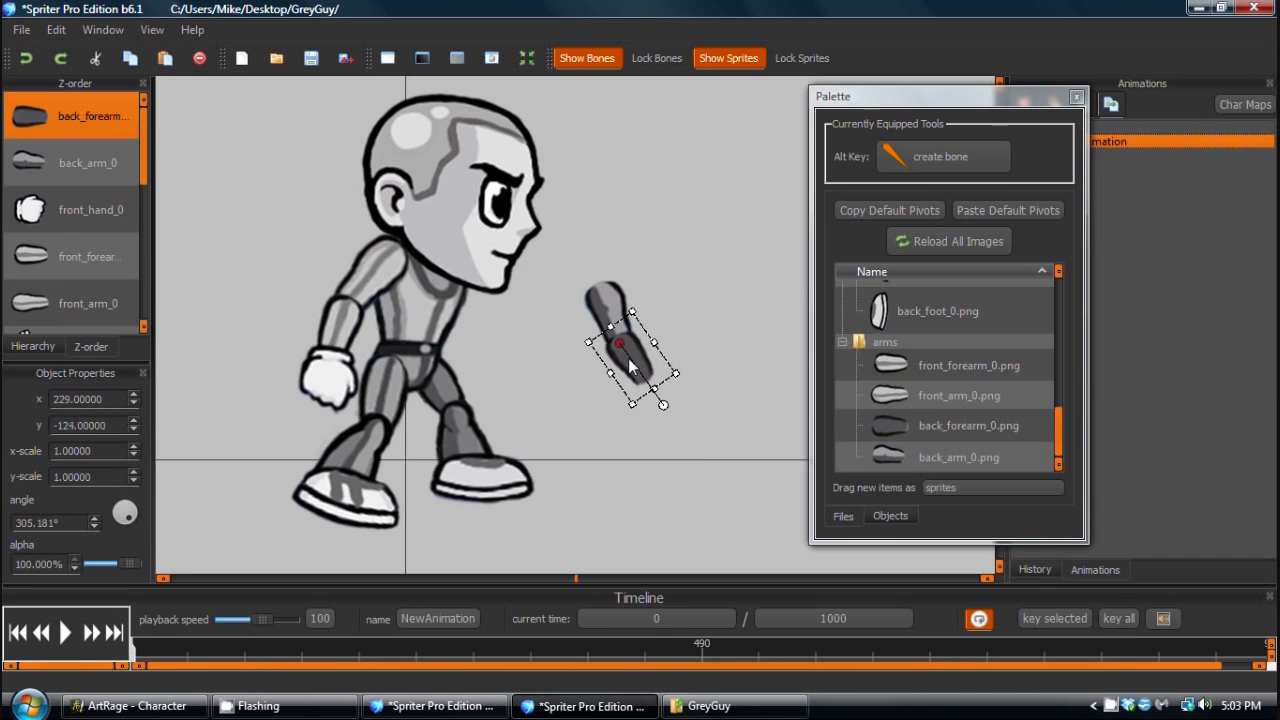
Place back_hand_0.png at the end of the back forearm at about x 250, y -92 and rotate it to about 299°.
{"action": "scroll", "coordinate": [930, 375], "scroll_direction": "up", "scroll_amount": 3}
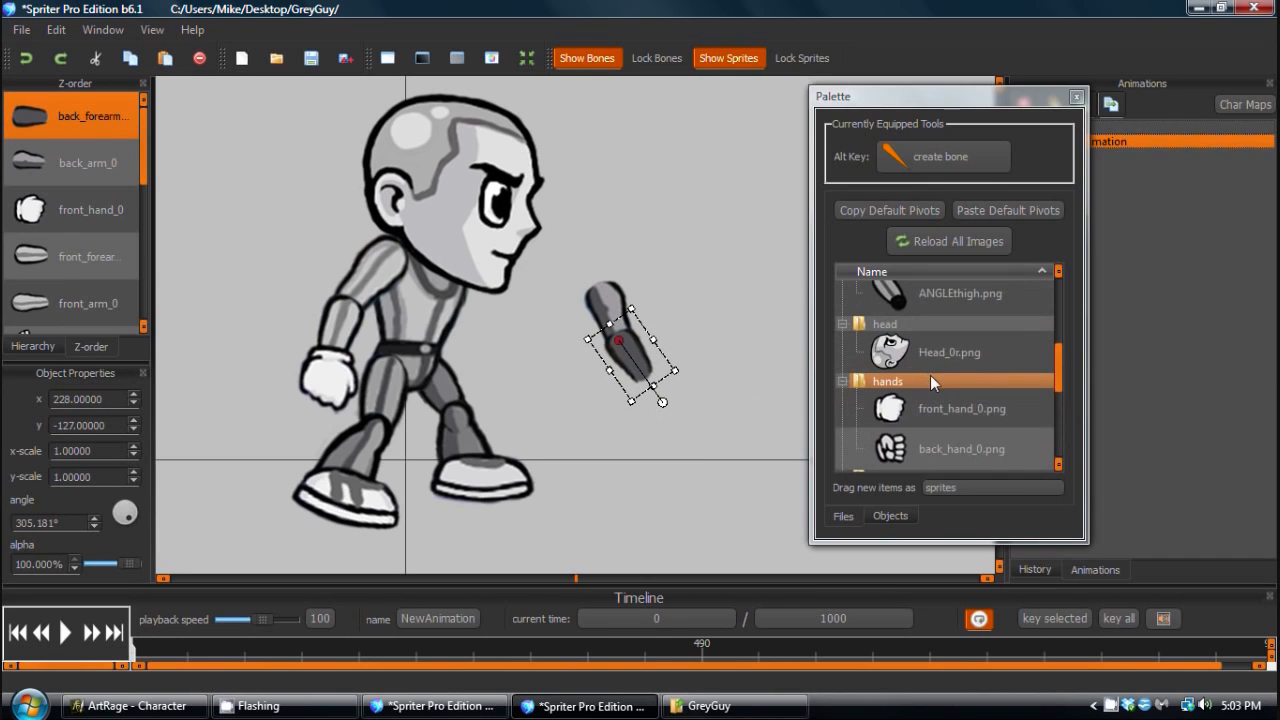
{"action": "left_click_drag", "start_coordinate": [893, 455], "coordinate": [645, 443]}
{"action": "left_click_drag", "start_coordinate": [615, 402], "coordinate": [646, 401]}
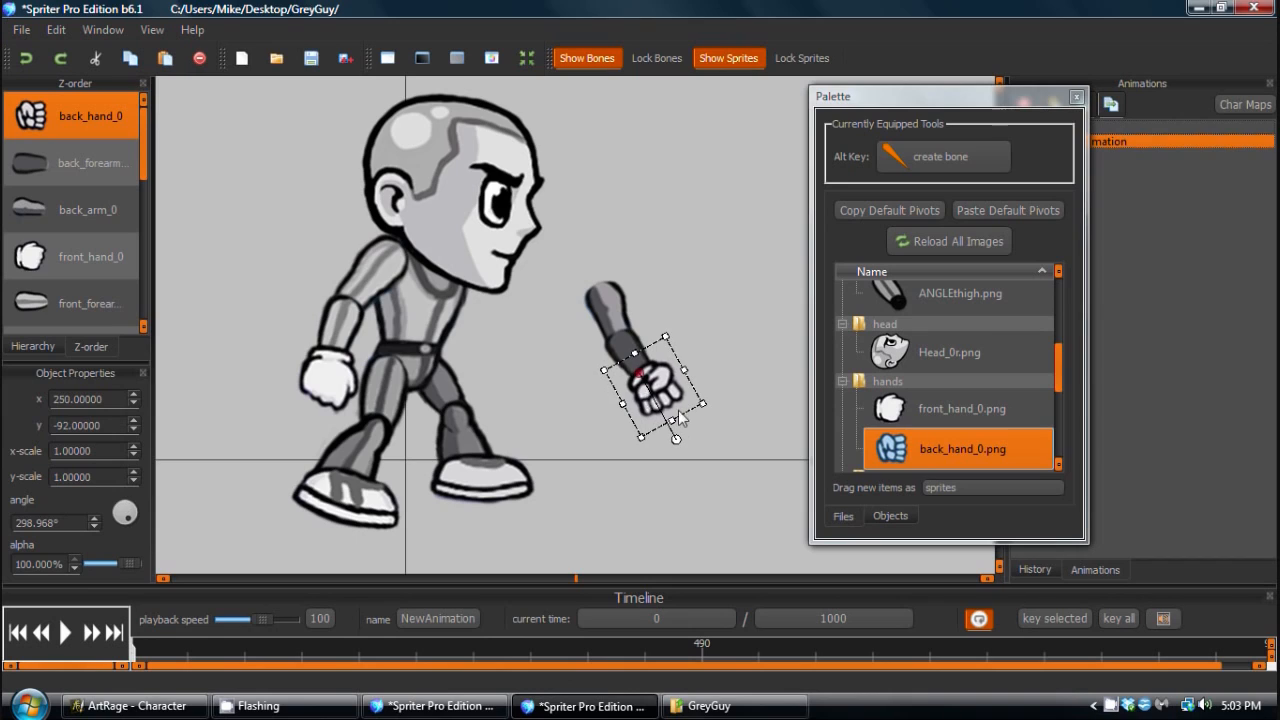
{"action": "left_click", "coordinate": [728, 438]}
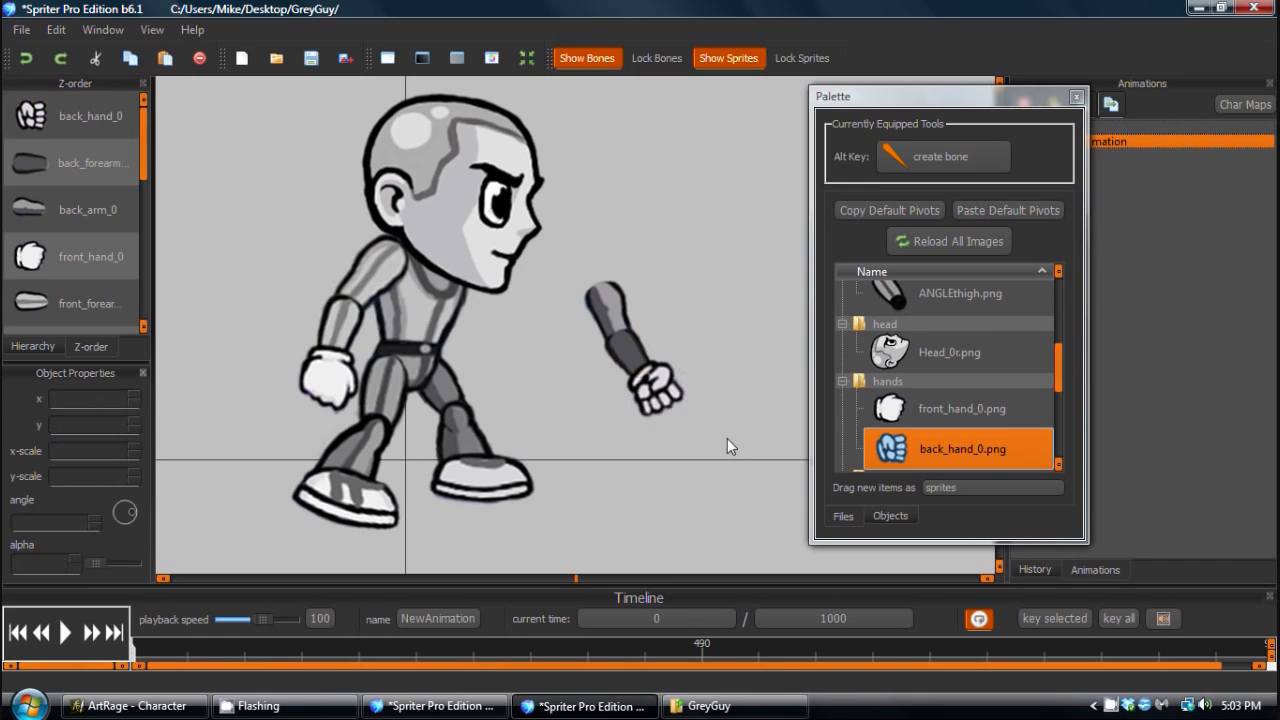
Select the back arm, forearm and hand one by one on the canvas and move them together slightly upward.
{"action": "left_click", "coordinate": [610, 304]}
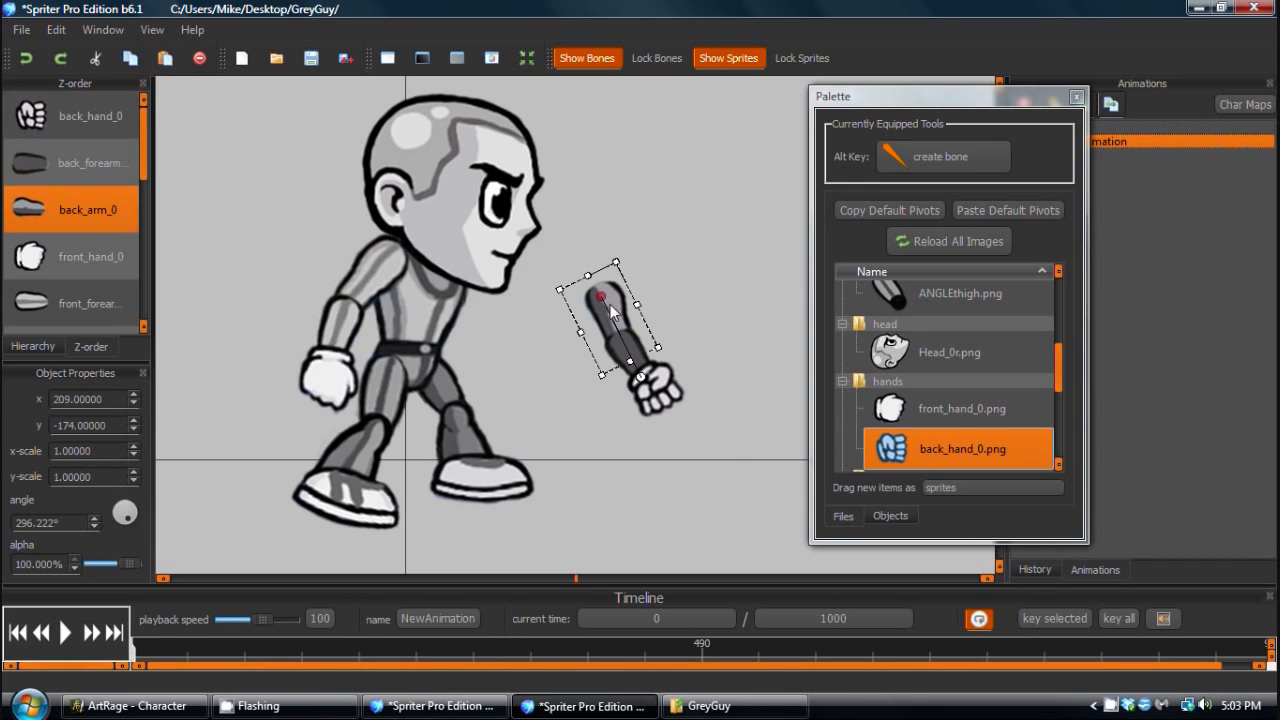
{"action": "left_click", "coordinate": [643, 370], "text": "ctrl"}
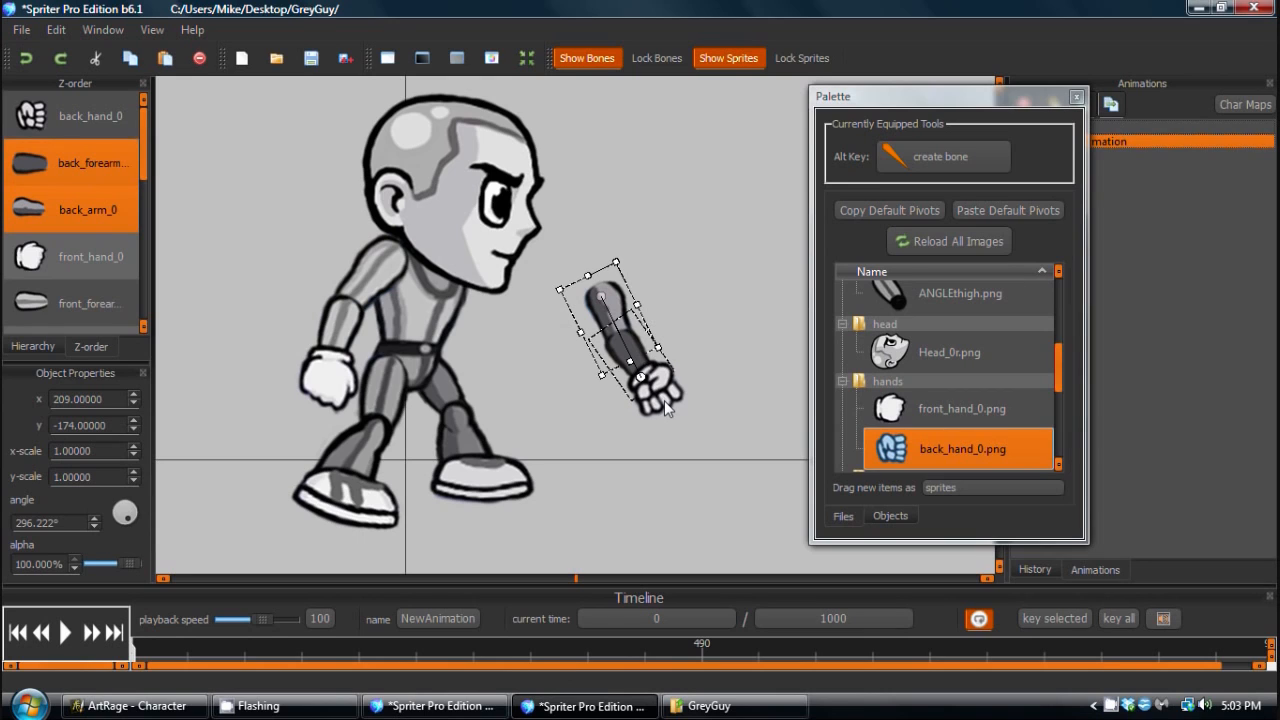
{"action": "left_click", "coordinate": [664, 400], "text": "ctrl"}
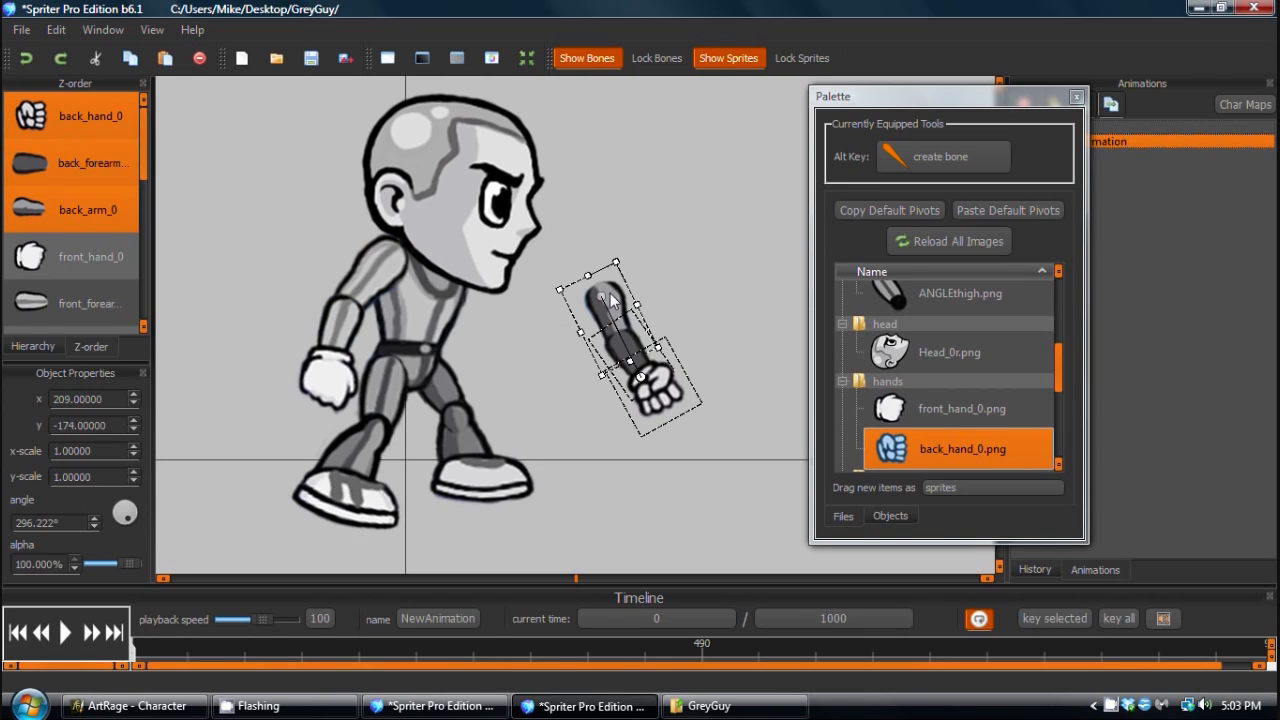
{"action": "left_click_drag", "start_coordinate": [624, 296], "coordinate": [615, 268]}
{"action": "left_click", "coordinate": [738, 365]}
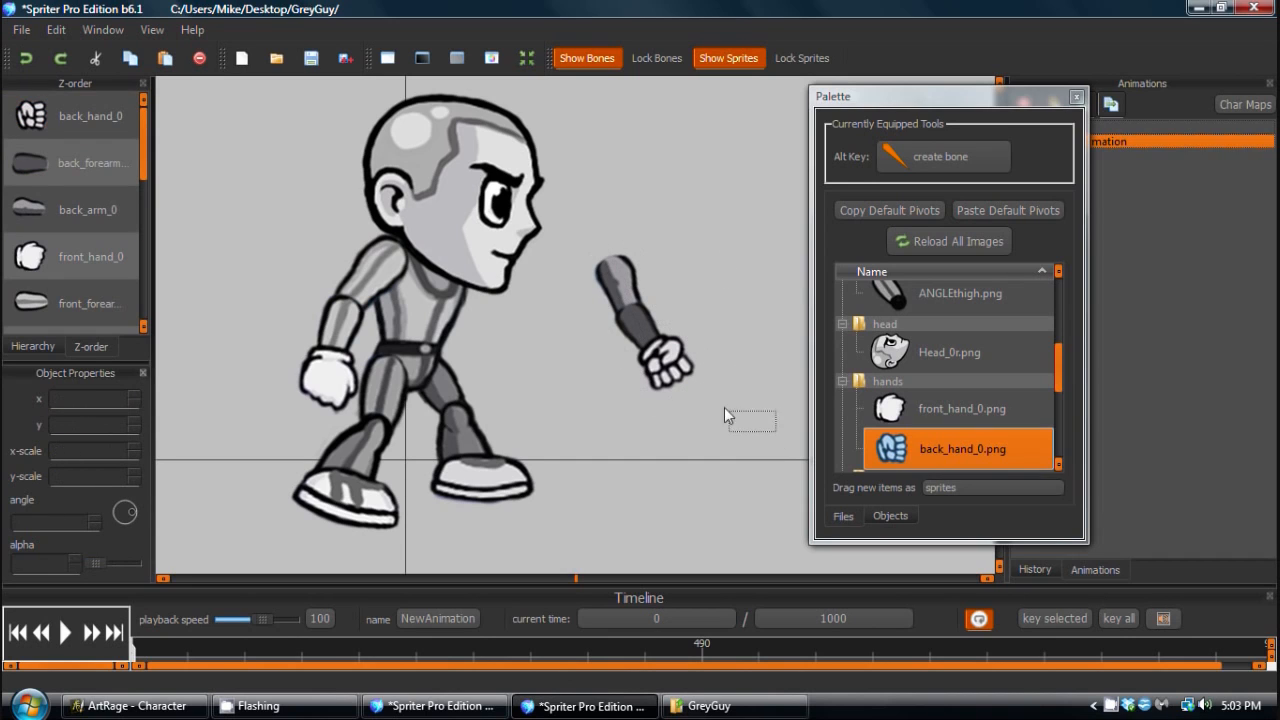
Box-select the three back arm sprites and move them closer to the character, bringing the hand to about x 229, y -102.
{"action": "left_click_drag", "start_coordinate": [724, 415], "coordinate": [622, 333]}
{"action": "left_click_drag", "start_coordinate": [616, 270], "coordinate": [586, 289]}
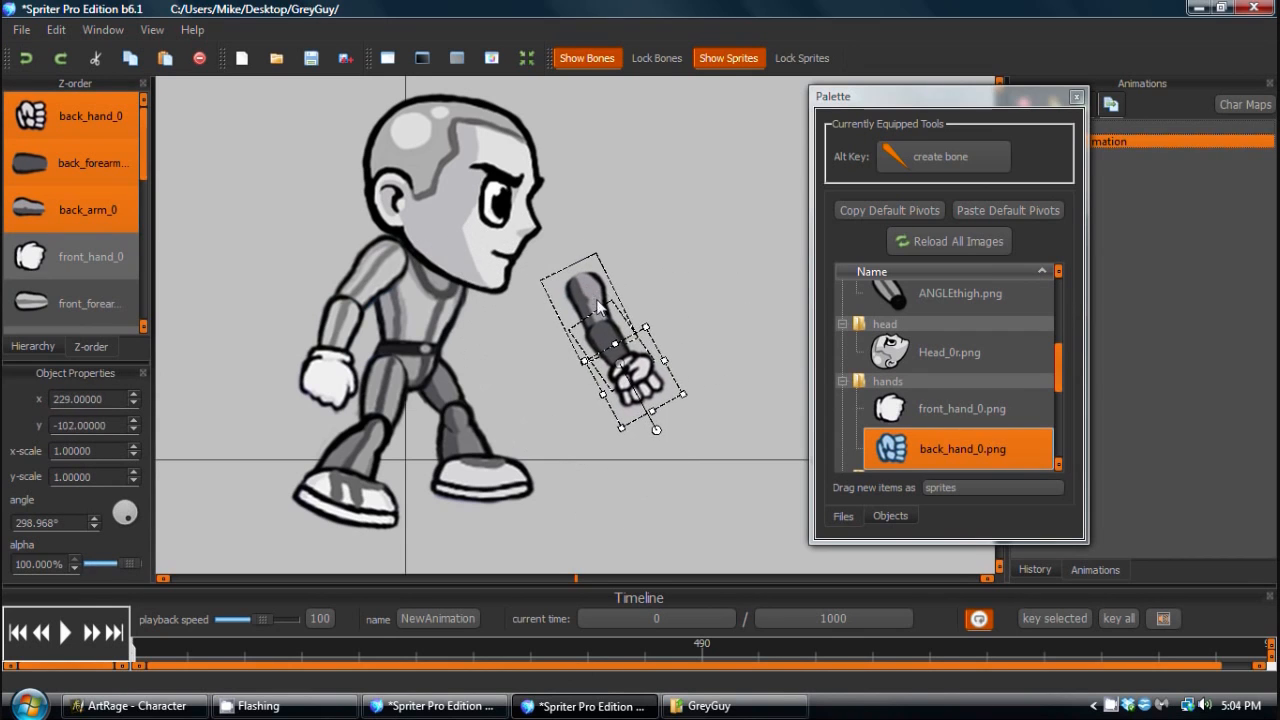
{"action": "left_click", "coordinate": [650, 278]}
Select back_hand_0, back_forearm_0 and back_arm_0 in the Z-order list and move them to the character's far shoulder, with the hand at about x 93, y -126.
{"action": "left_click", "coordinate": [40, 116]}
{"action": "left_click", "coordinate": [64, 168], "text": "ctrl"}
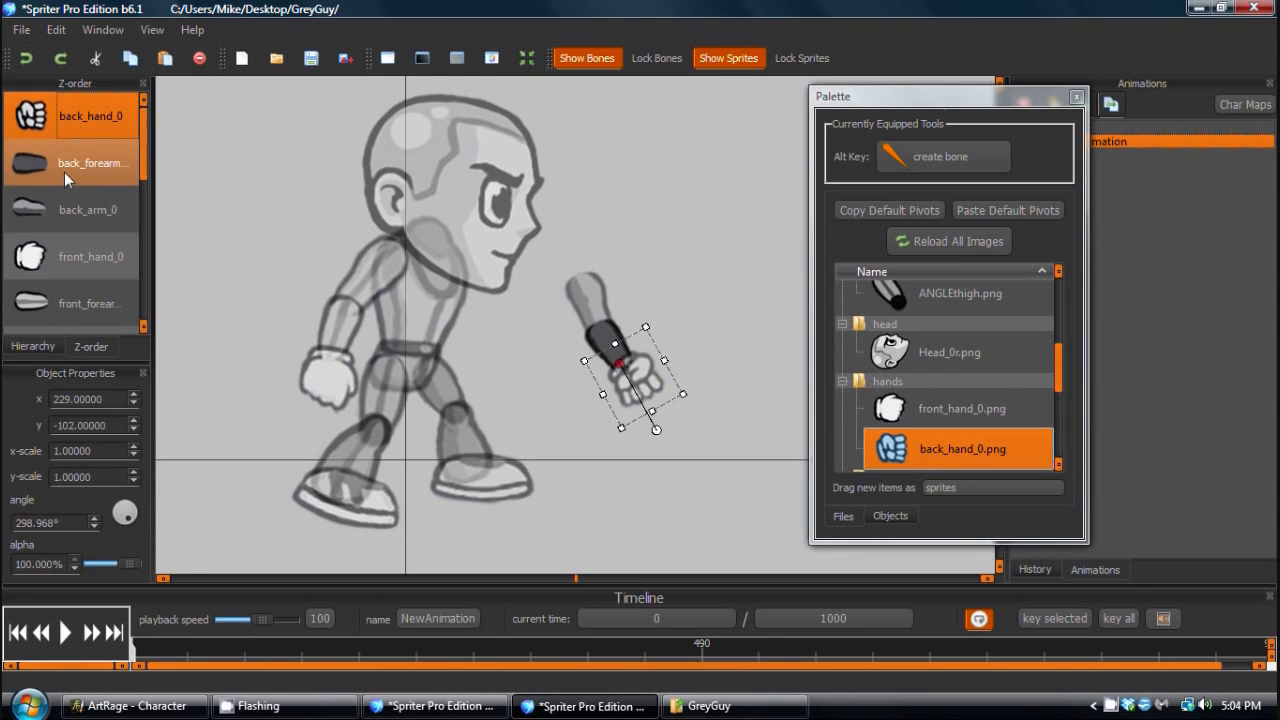
{"action": "left_click", "coordinate": [75, 209], "text": "ctrl"}
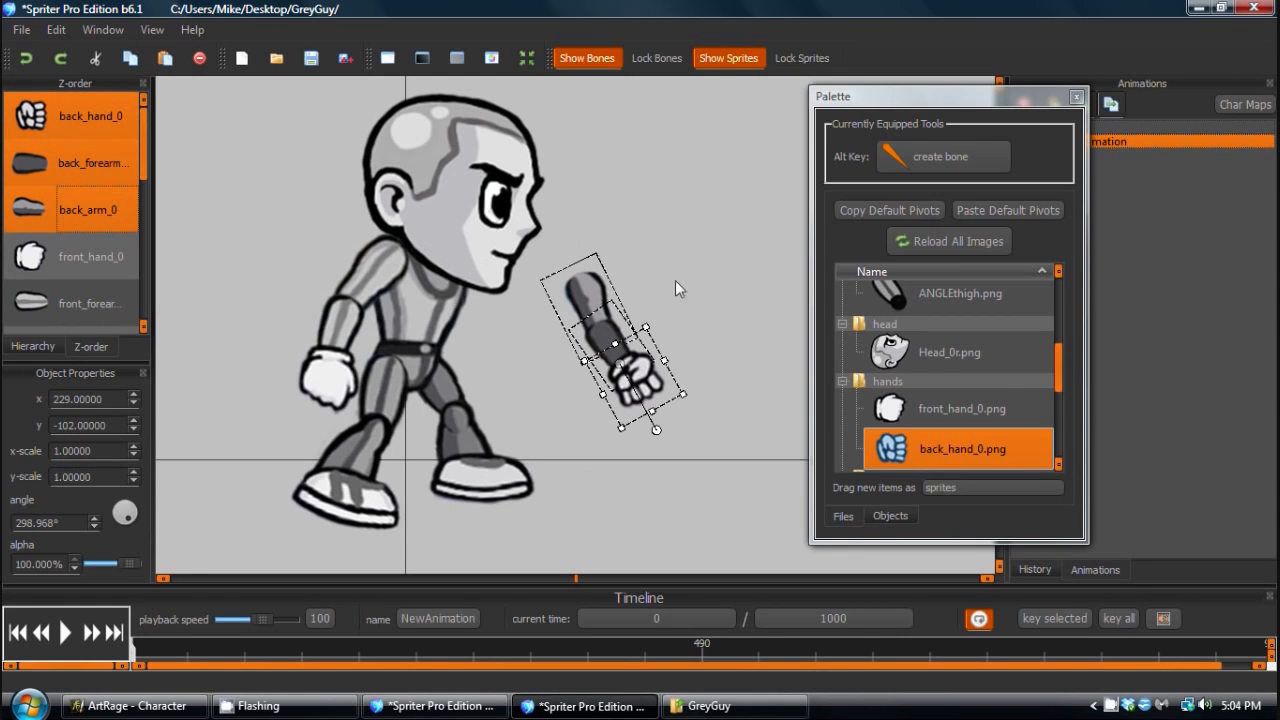
{"action": "left_click_drag", "start_coordinate": [594, 289], "coordinate": [467, 268]}
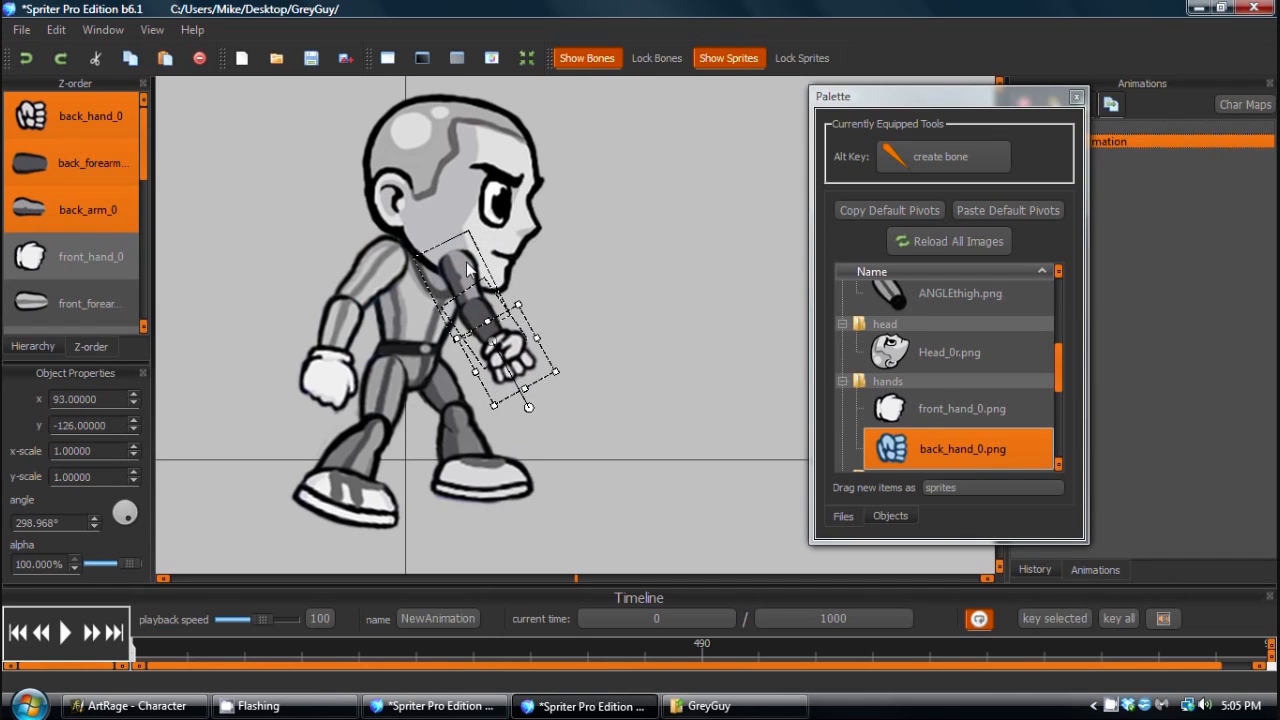
{"action": "left_click", "coordinate": [629, 336]}
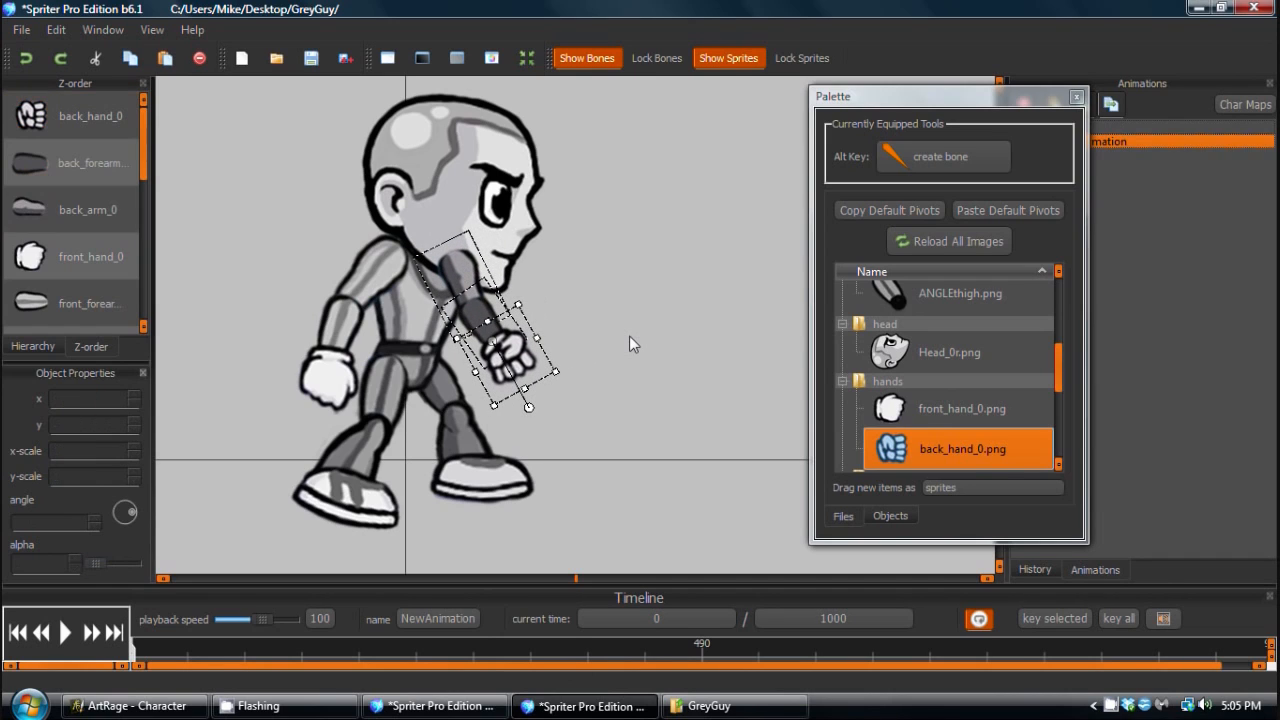
Undock the Z-order list as a floating window and make it taller.
{"action": "left_click", "coordinate": [484, 286]}
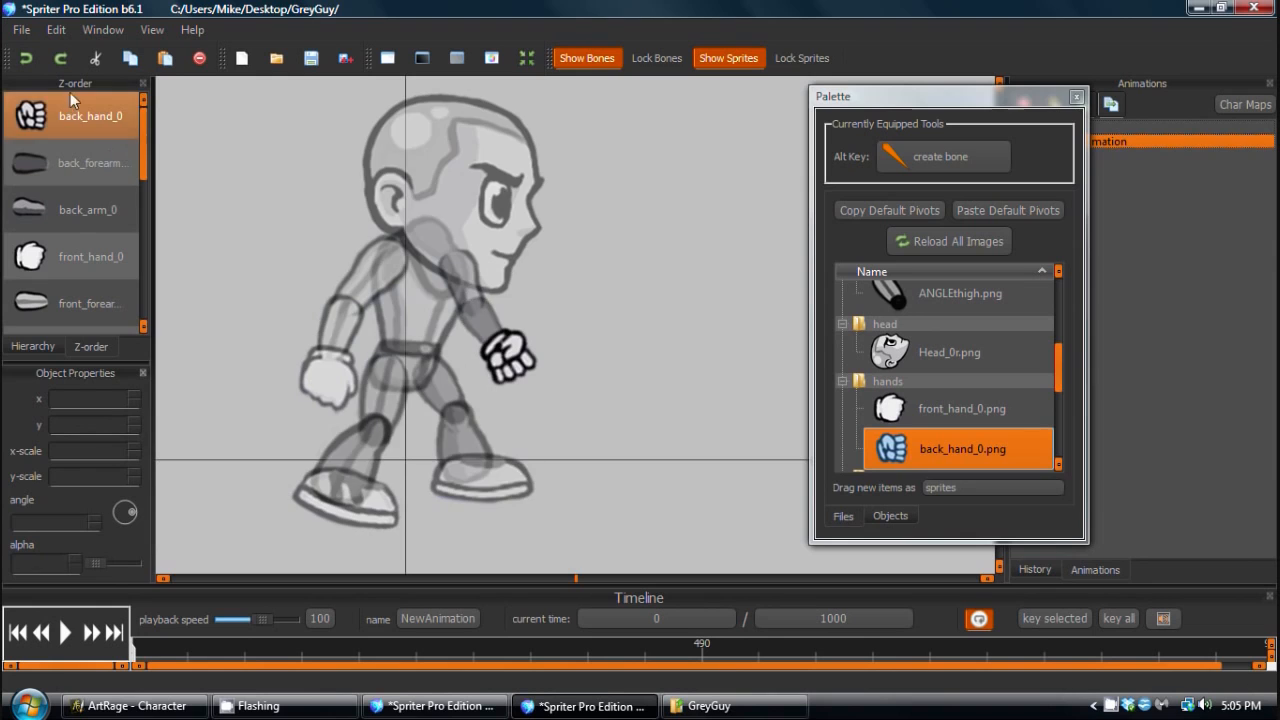
{"action": "left_click_drag", "start_coordinate": [53, 81], "coordinate": [209, 109]}
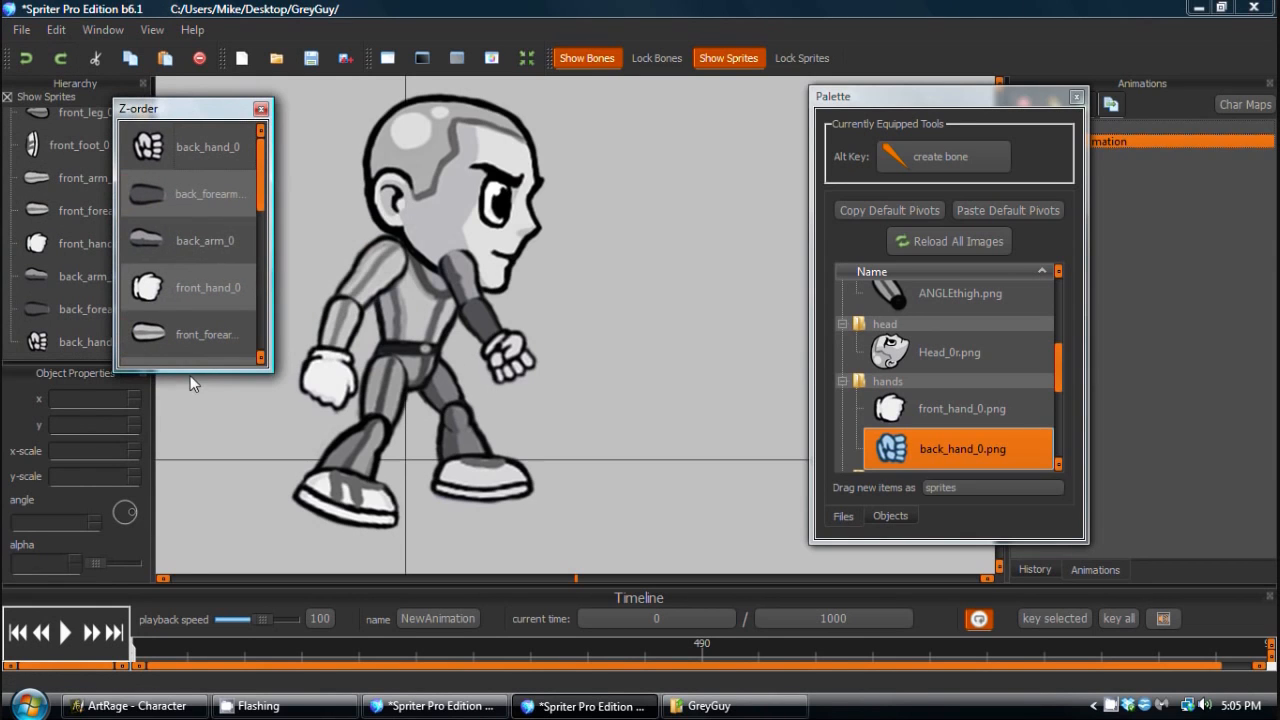
{"action": "left_click_drag", "start_coordinate": [190, 371], "coordinate": [234, 545]}
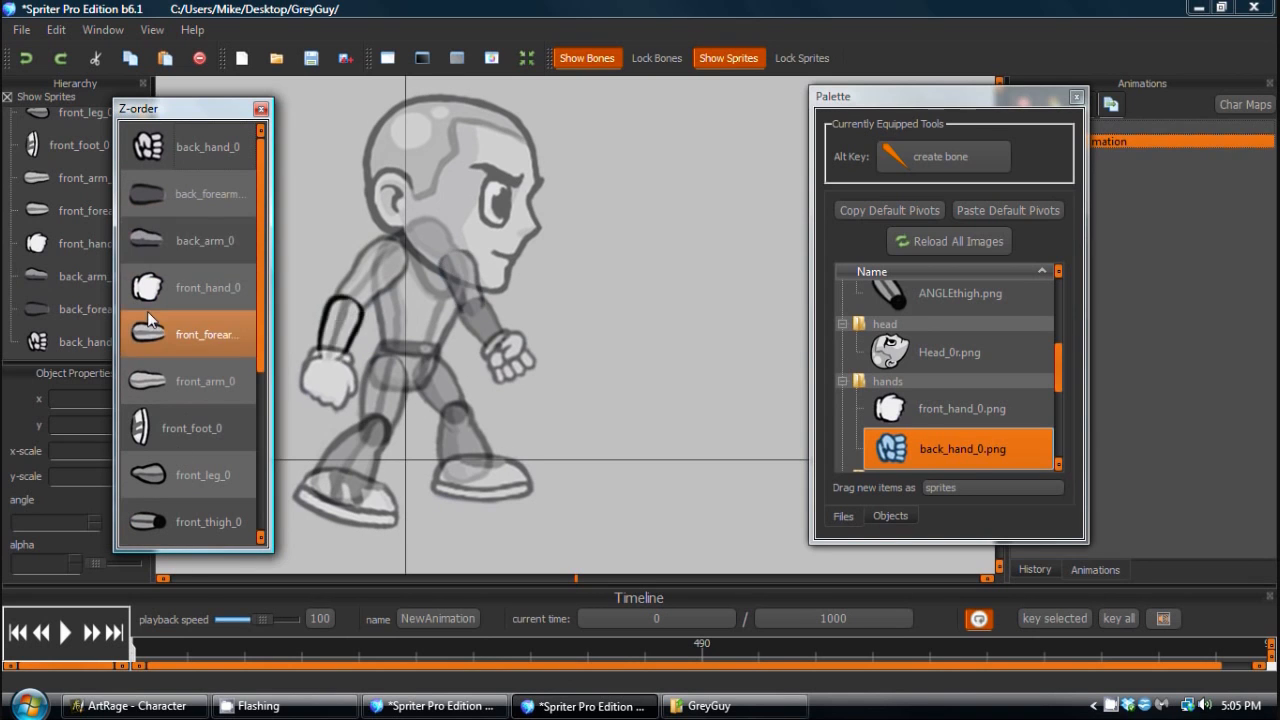
Try moving back_arm_0 to the bottom of the Z-order list, and undo the reordering.
{"action": "left_click", "coordinate": [160, 240]}
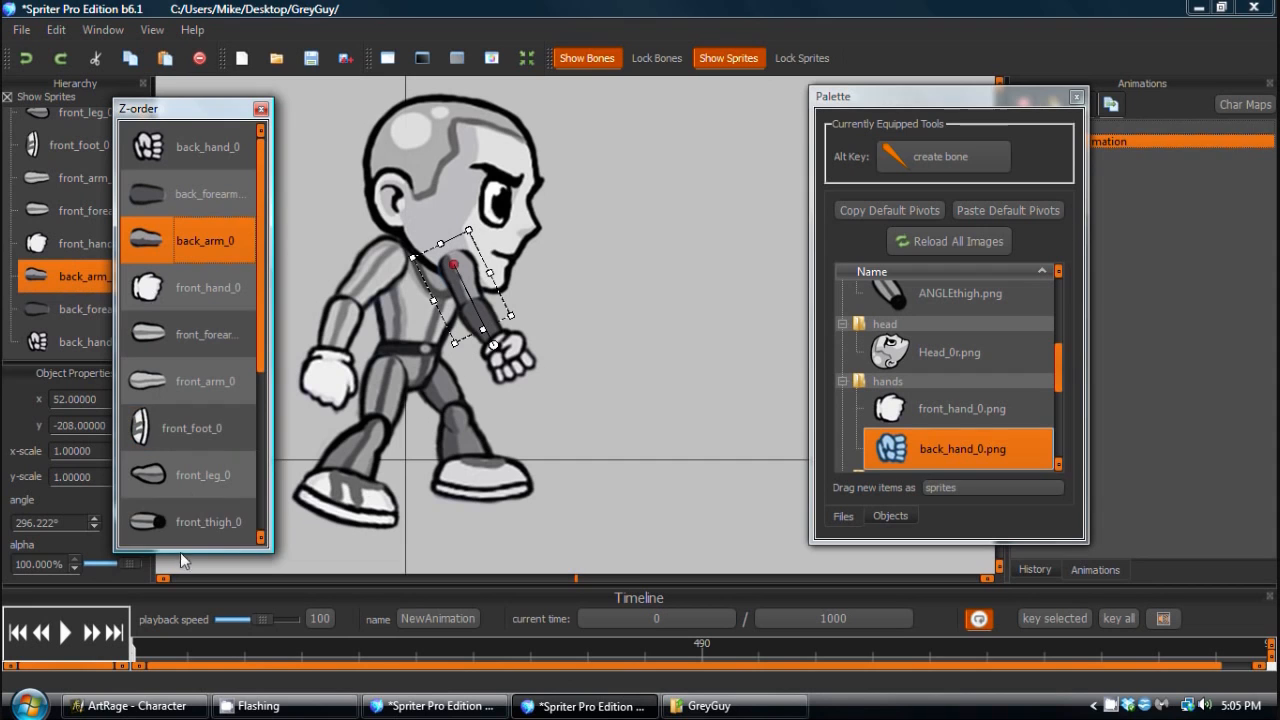
{"action": "scroll", "coordinate": [182, 540], "scroll_direction": "down", "scroll_amount": 5}
{"action": "left_click_drag", "start_coordinate": [177, 541], "coordinate": [177, 536]}
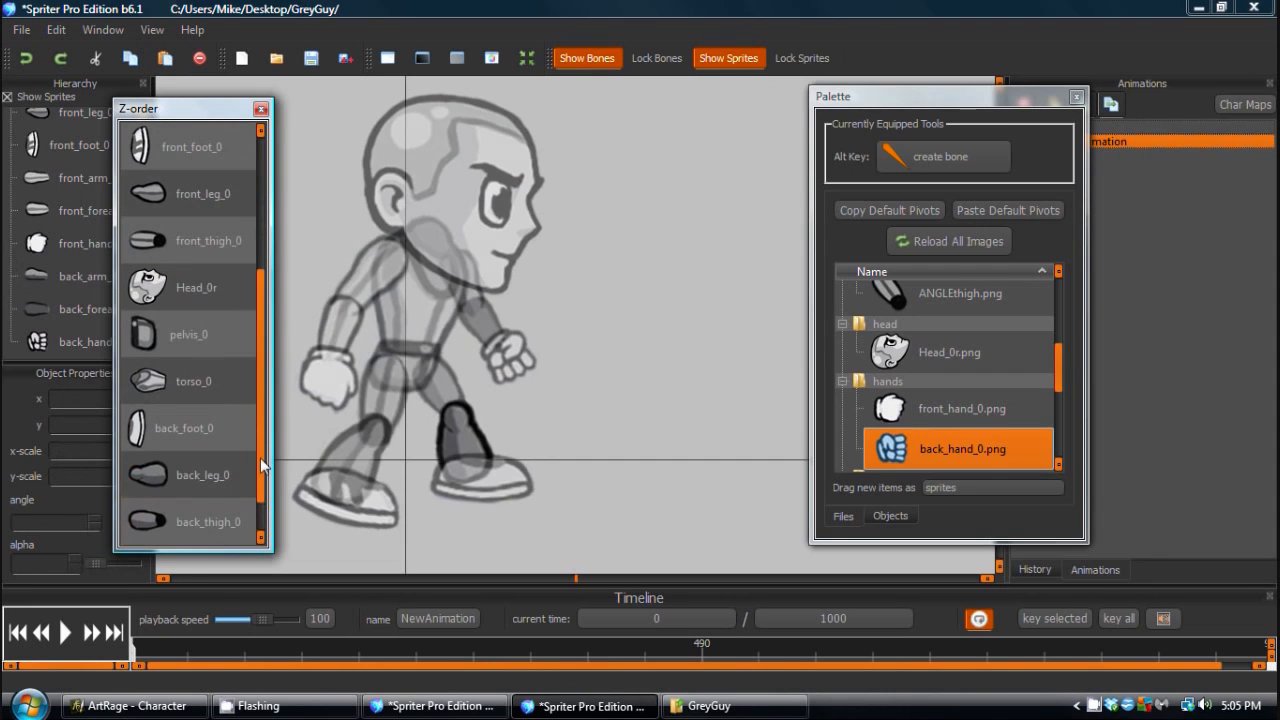
{"action": "left_click_drag", "start_coordinate": [261, 464], "coordinate": [260, 512]}
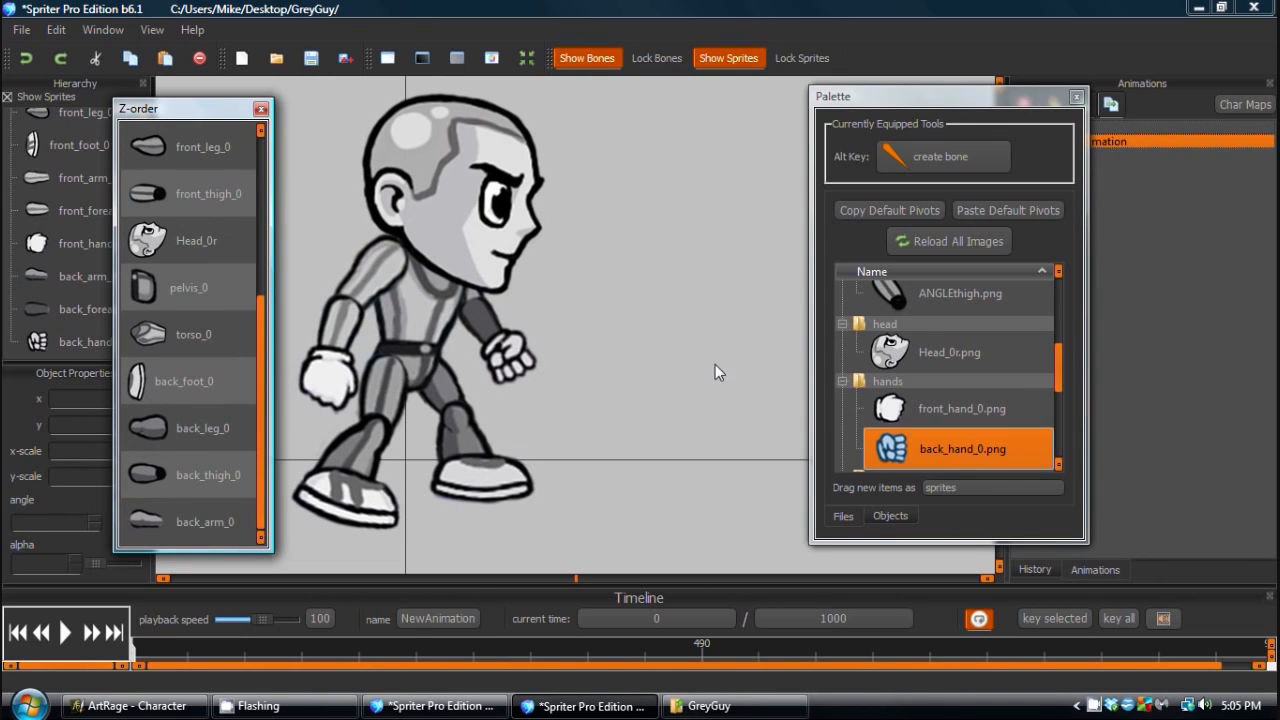
{"action": "key", "text": "ctrl+z"}
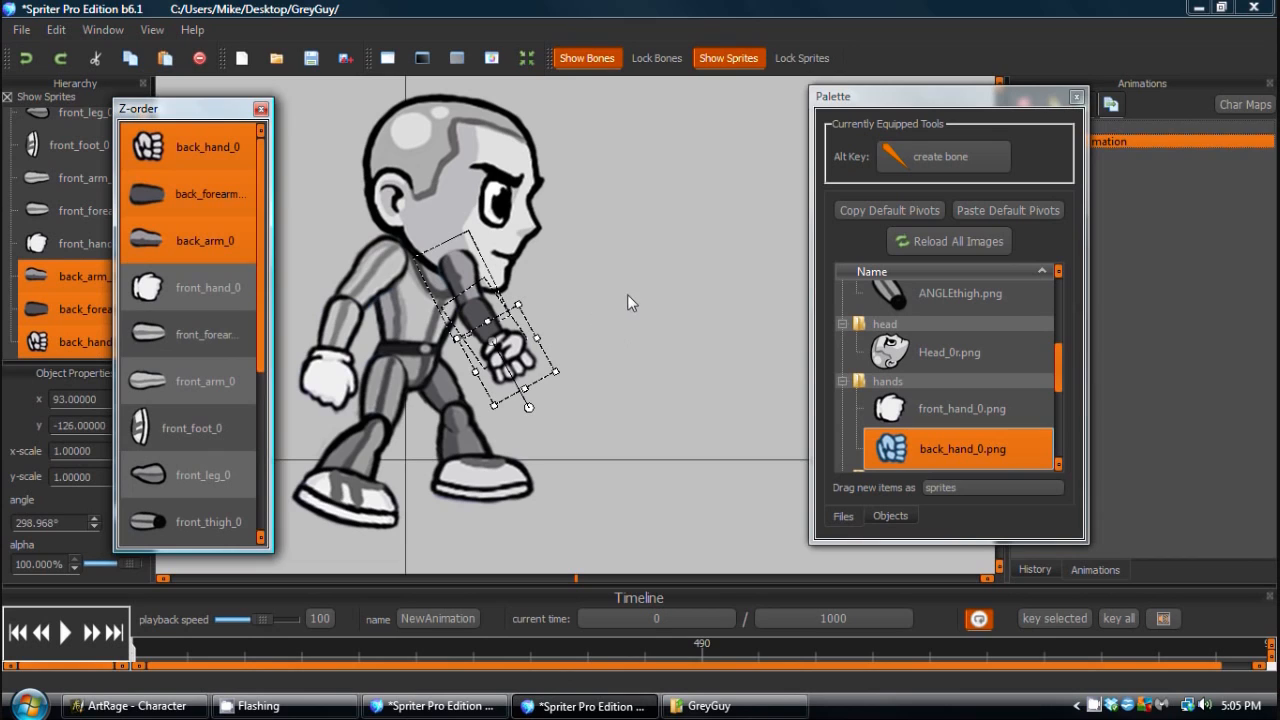
Lower back_arm_0 through the Z-order one layer at a time and finally send it behind all other sprites.
{"action": "left_click", "coordinate": [629, 297]}
{"action": "left_click", "coordinate": [462, 282]}
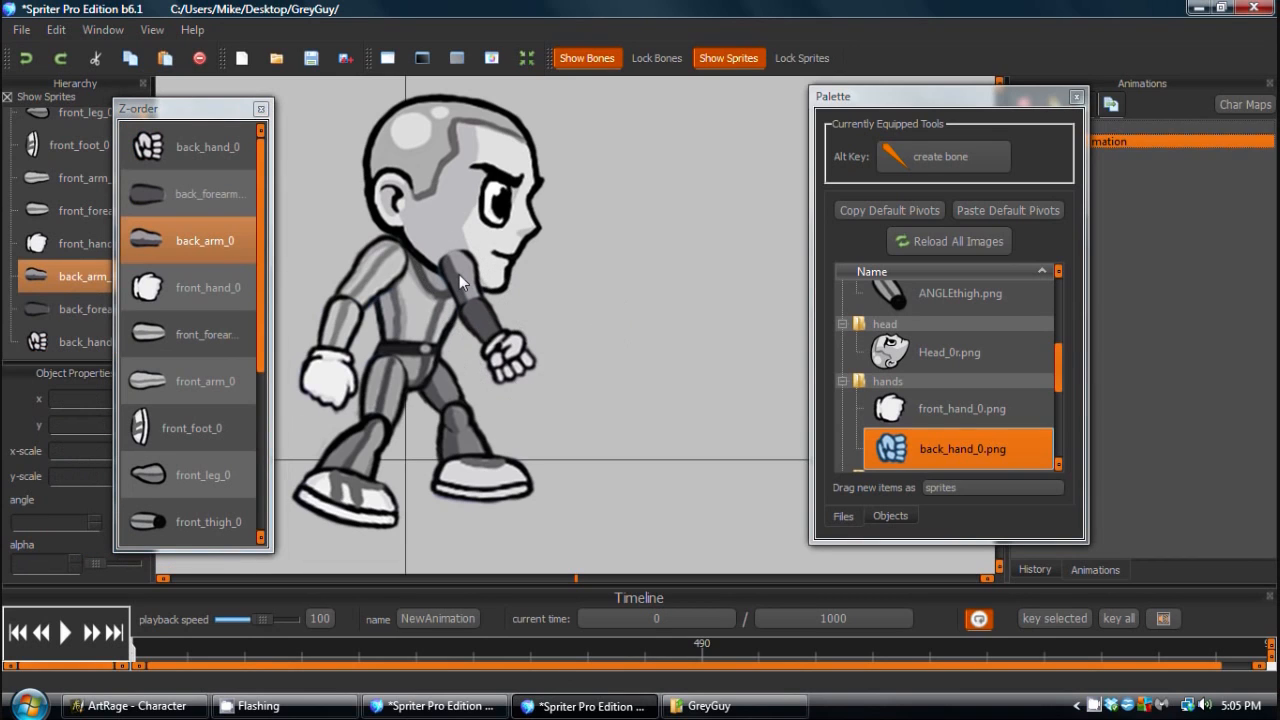
{"action": "left_click", "coordinate": [459, 274]}
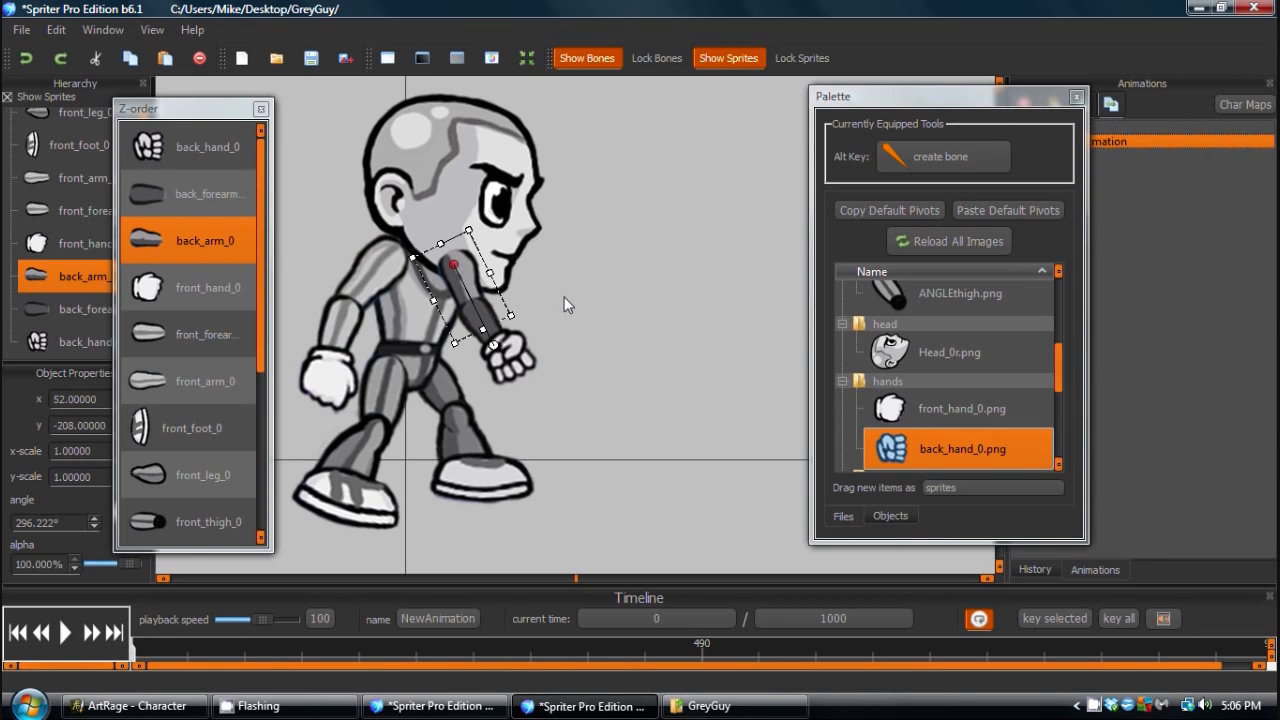
{"action": "key", "text": "ctrl+Down"}
{"action": "key", "text": "ctrl+Down"}
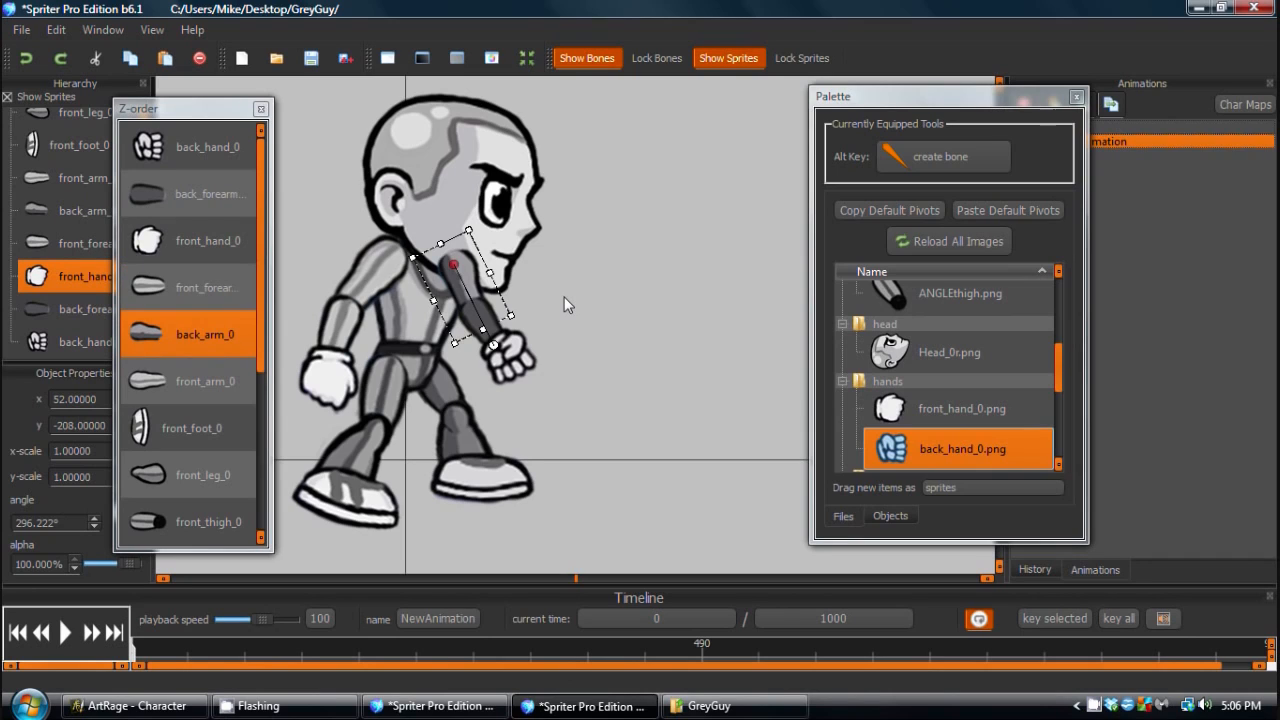
{"action": "key", "text": "ctrl+Down"}
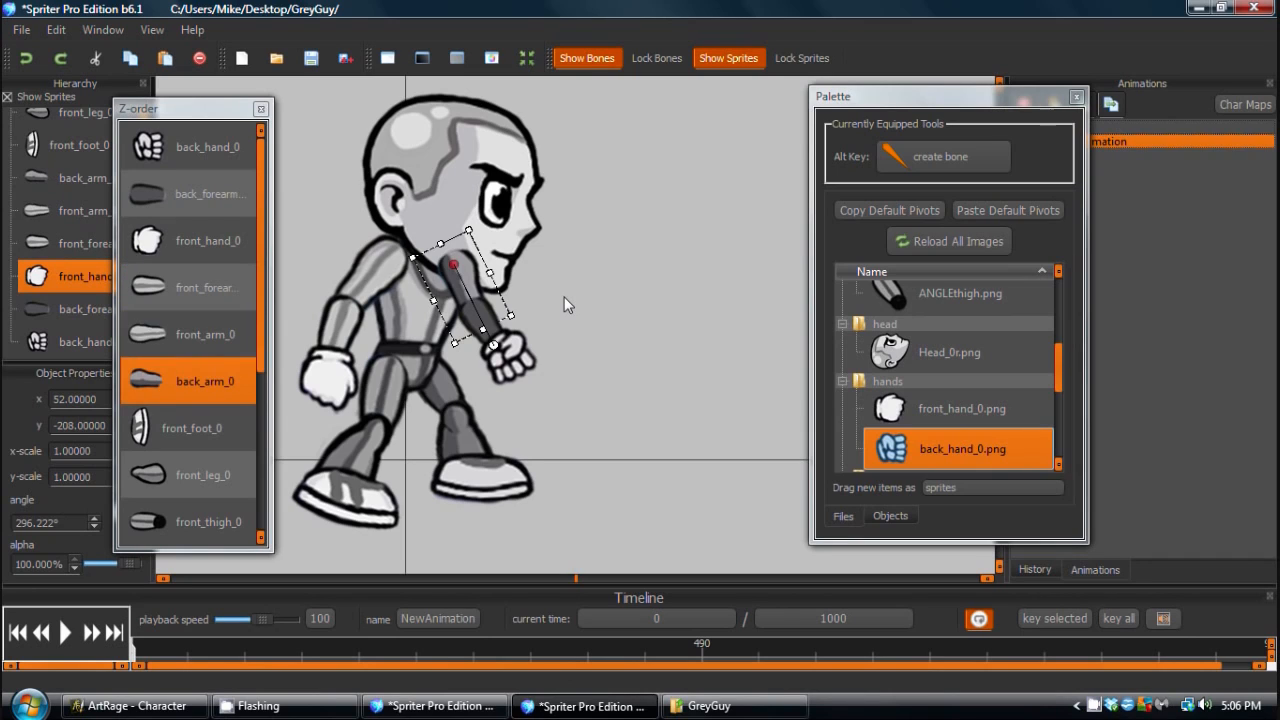
{"action": "key", "text": "ctrl+Up"}
{"action": "key", "text": "ctrl+Down"}
{"action": "key", "text": "ctrl+shift+Down"}
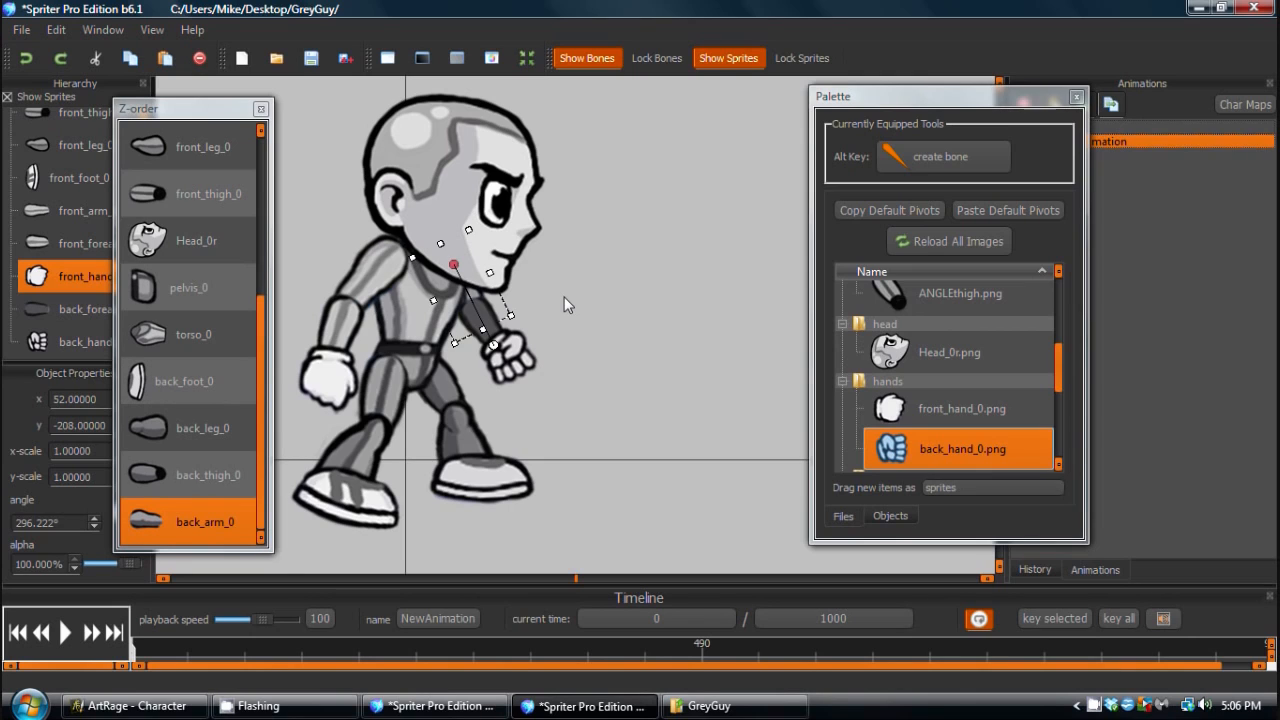
Send back_hand_0 and back_forearm_0 behind back_thigh_0 in the Z-order, keeping both in front of back_arm_0.
{"action": "left_click", "coordinate": [516, 350]}
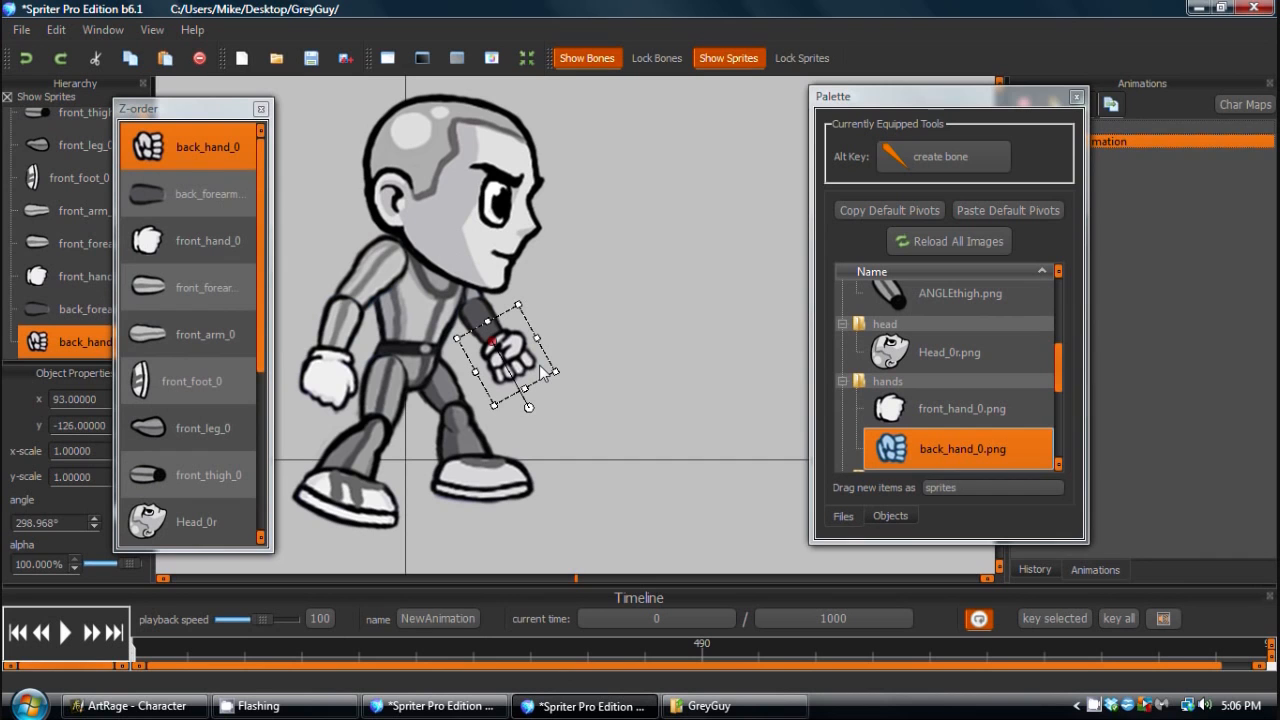
{"action": "left_click", "coordinate": [481, 312]}
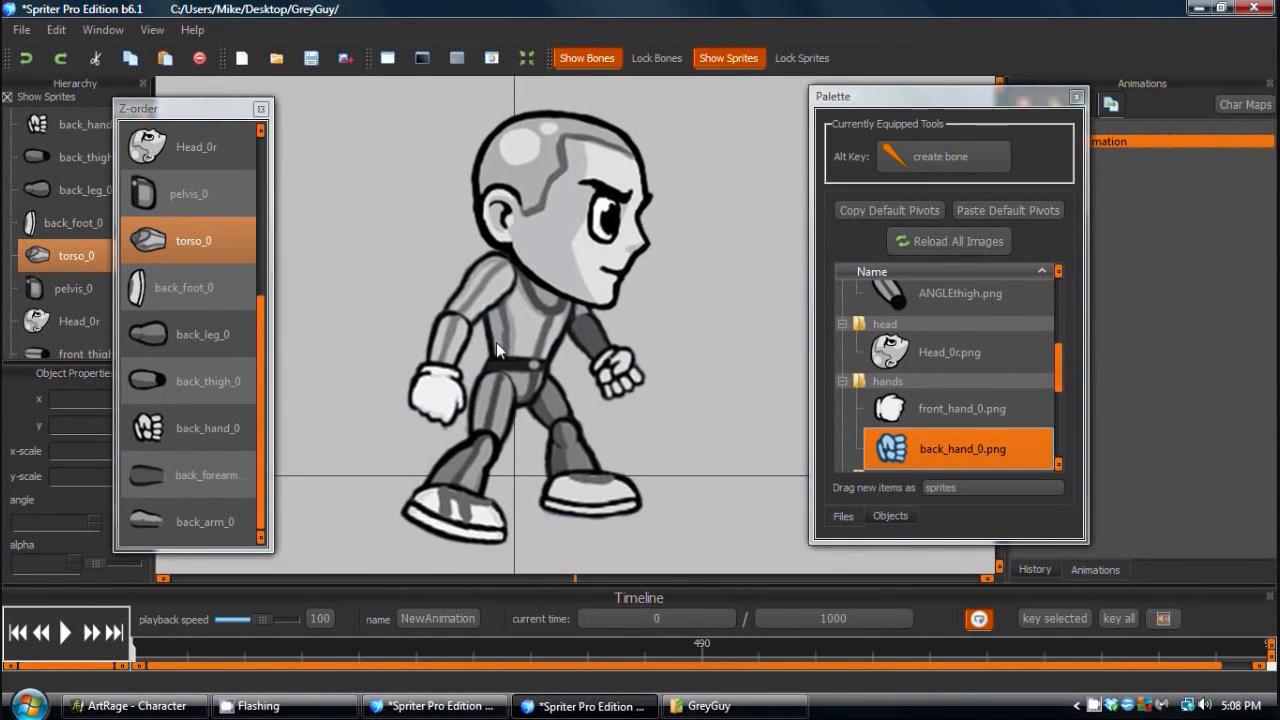
{"action": "mouse_move", "coordinate": [496, 342]}
{"action": "left_mouse_down"}
{"action": "mouse_move", "coordinate": [498, 309]}
{"action": "mouse_move", "coordinate": [498, 320]}
{"action": "left_mouse_up"}
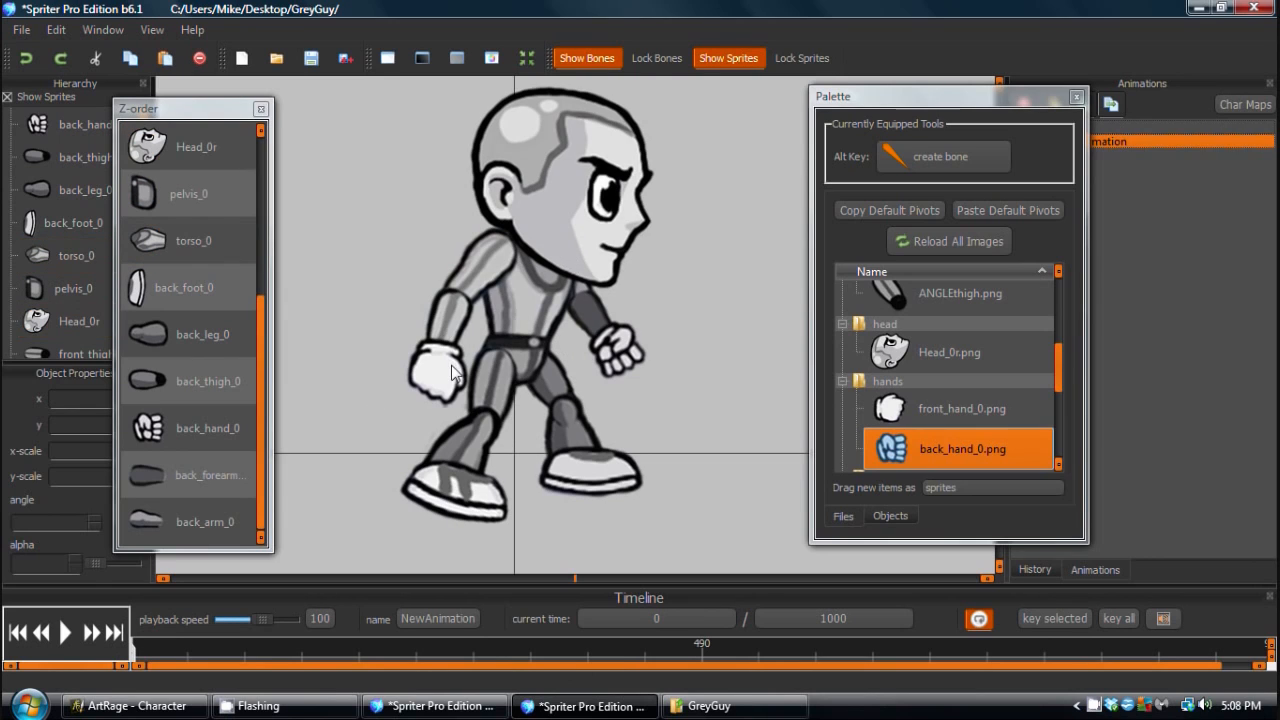
Keep create bone as the Alt-key tool and create a root bone running downward from the belt through the pelvis.
{"action": "left_click_drag", "start_coordinate": [631, 377], "coordinate": [627, 393]}
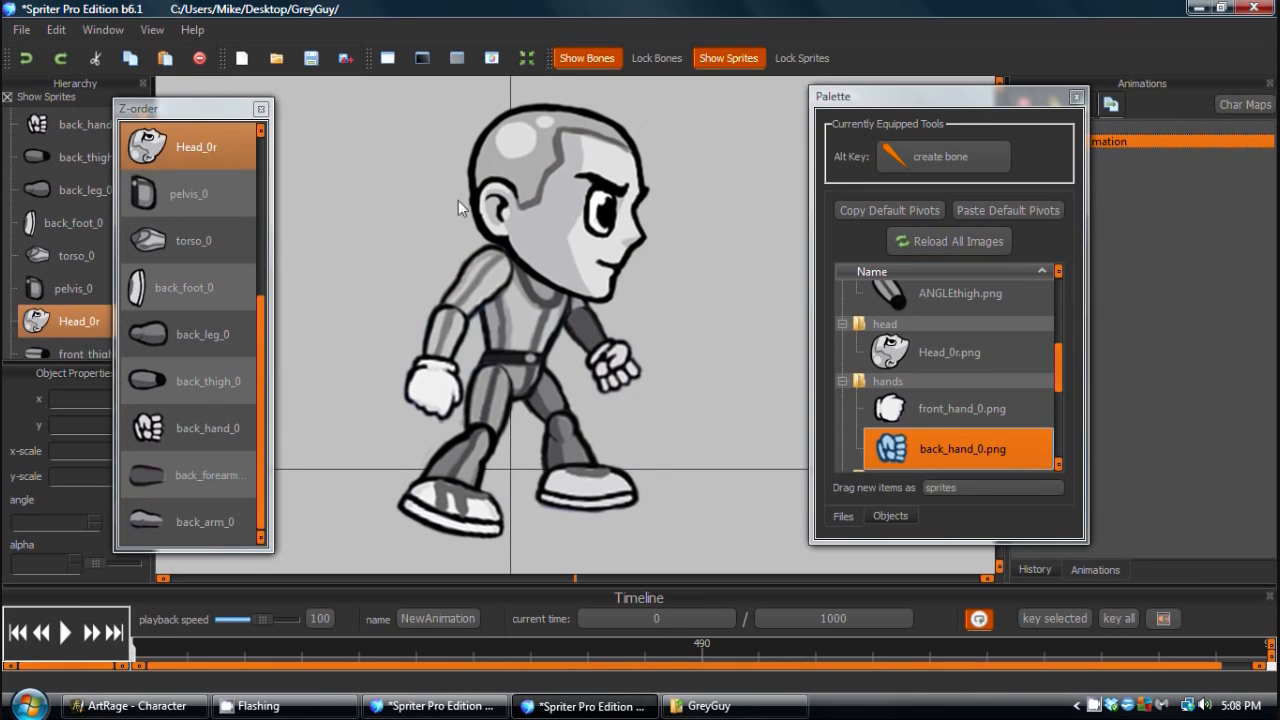
{"action": "left_click", "coordinate": [931, 157]}
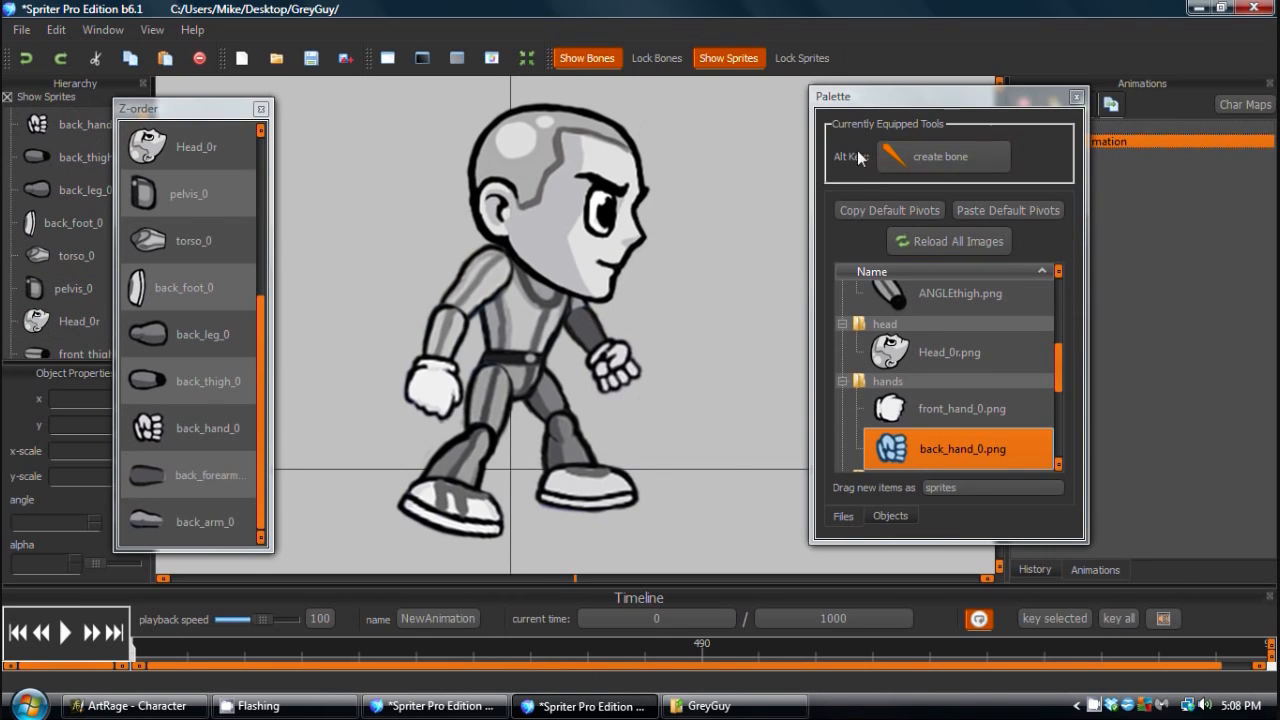
{"action": "left_click", "coordinate": [930, 155]}
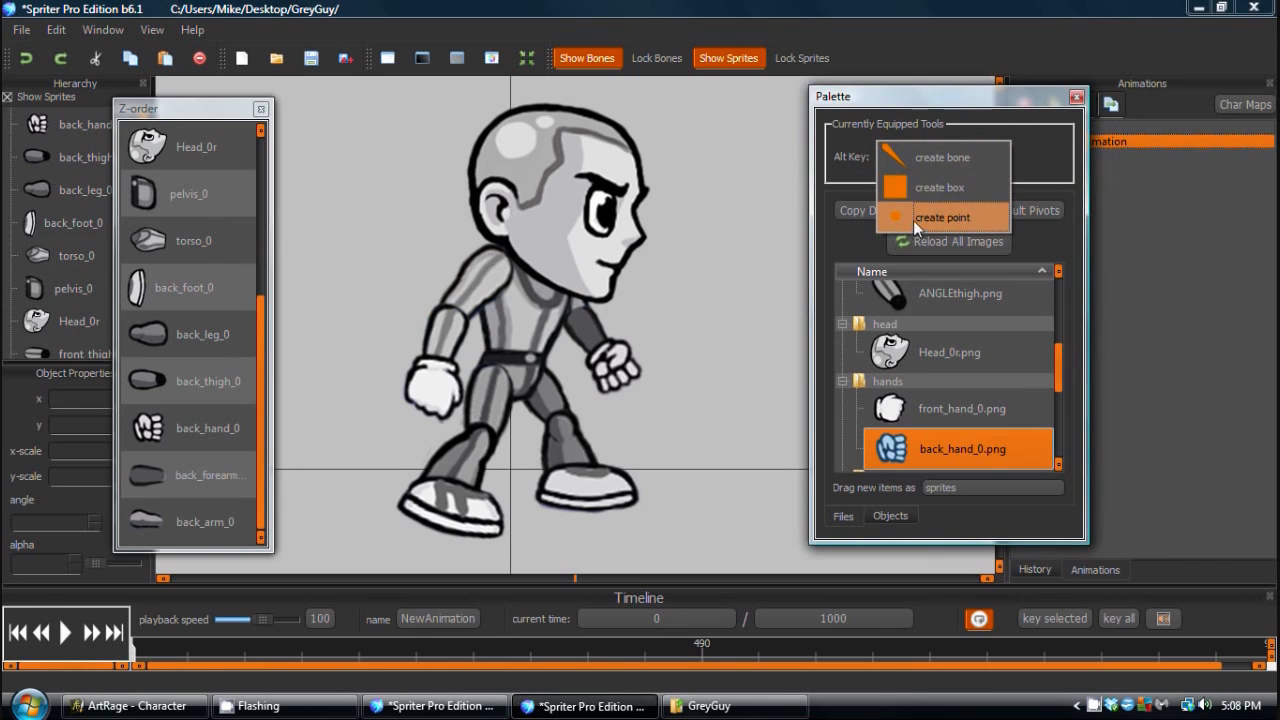
{"action": "left_click", "coordinate": [947, 156]}
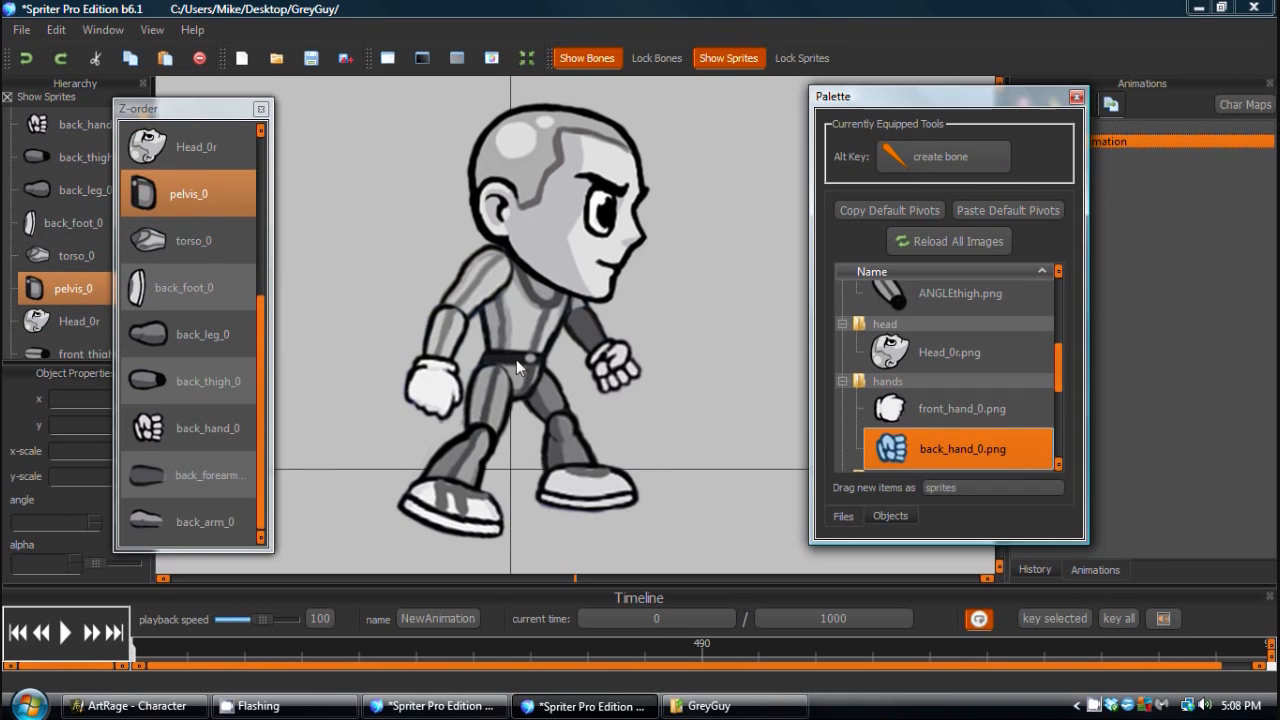
{"action": "left_click_drag", "start_coordinate": [516, 362], "coordinate": [514, 436]}
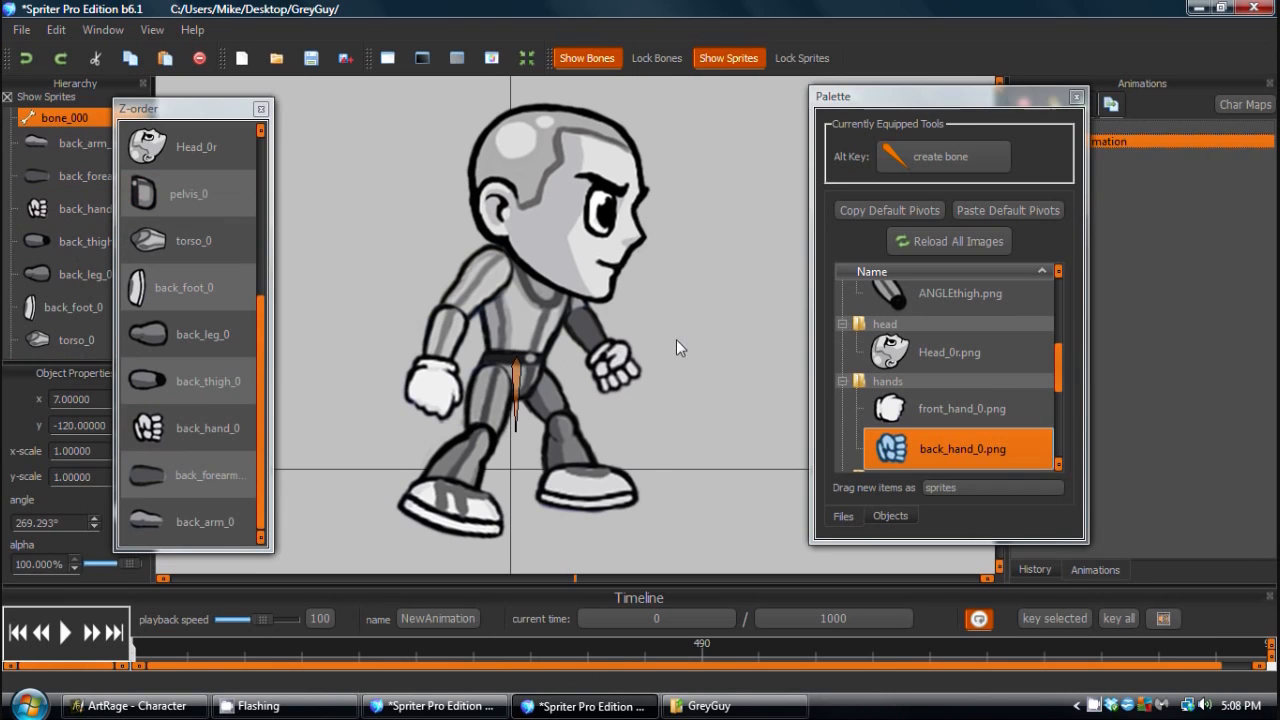
Create test bones beside the character and on the head as children of the pelvis bone, and rotate the pelvis bone to demonstrate parenting.
{"action": "left_click_drag", "start_coordinate": [734, 217], "coordinate": [733, 210]}
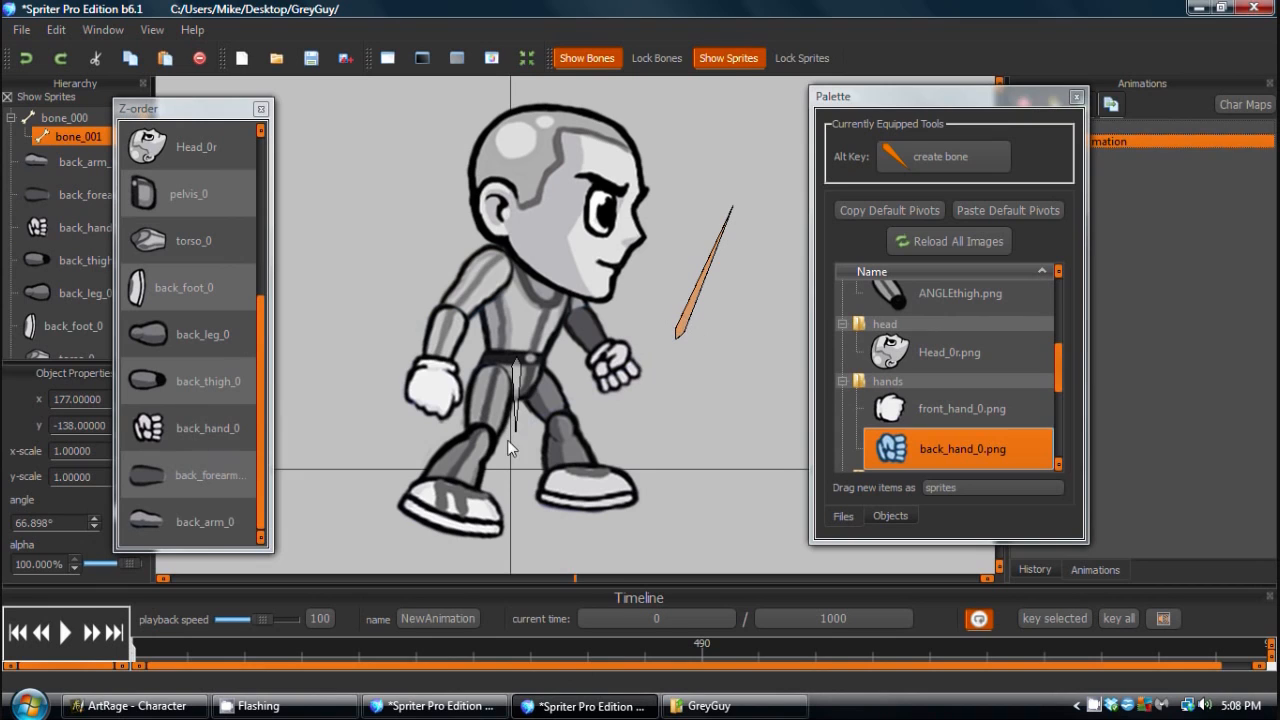
{"action": "mouse_move", "coordinate": [517, 425]}
{"action": "left_mouse_down"}
{"action": "mouse_move", "coordinate": [471, 416]}
{"action": "mouse_move", "coordinate": [526, 428]}
{"action": "mouse_move", "coordinate": [478, 418]}
{"action": "mouse_move", "coordinate": [521, 429]}
{"action": "mouse_move", "coordinate": [511, 447]}
{"action": "left_mouse_up"}
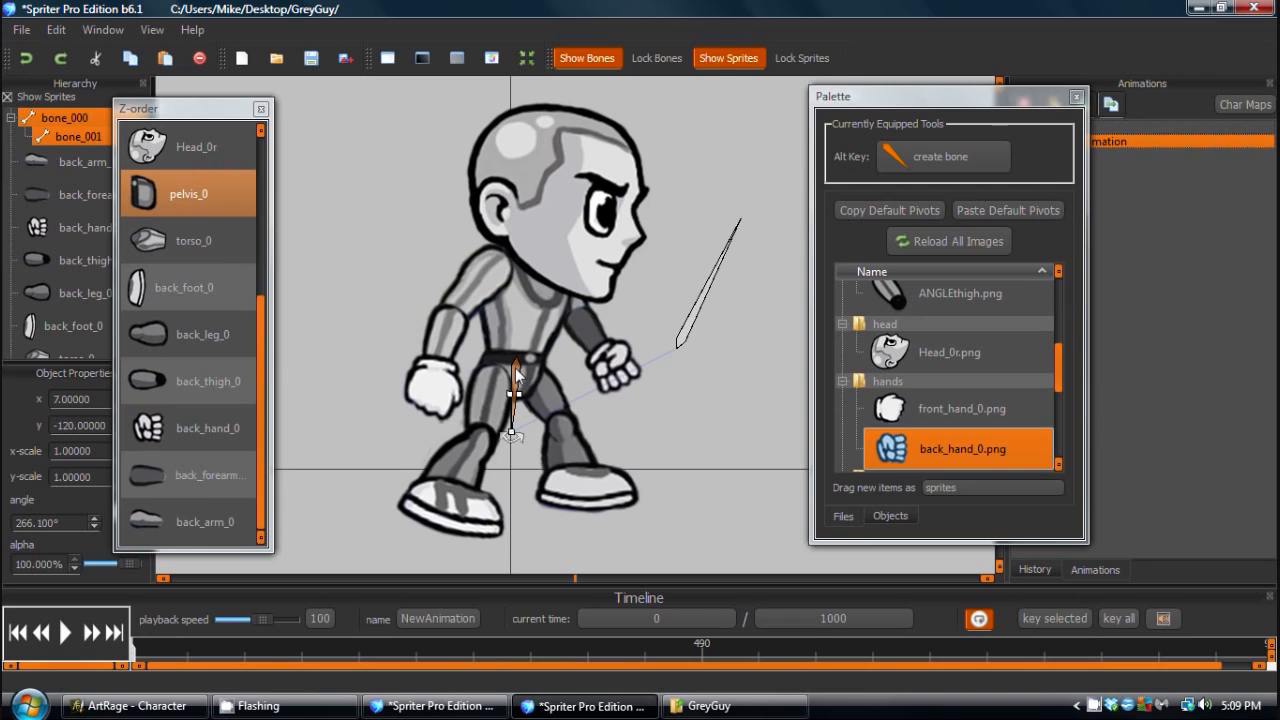
{"action": "left_click_drag", "start_coordinate": [354, 335], "coordinate": [295, 161]}
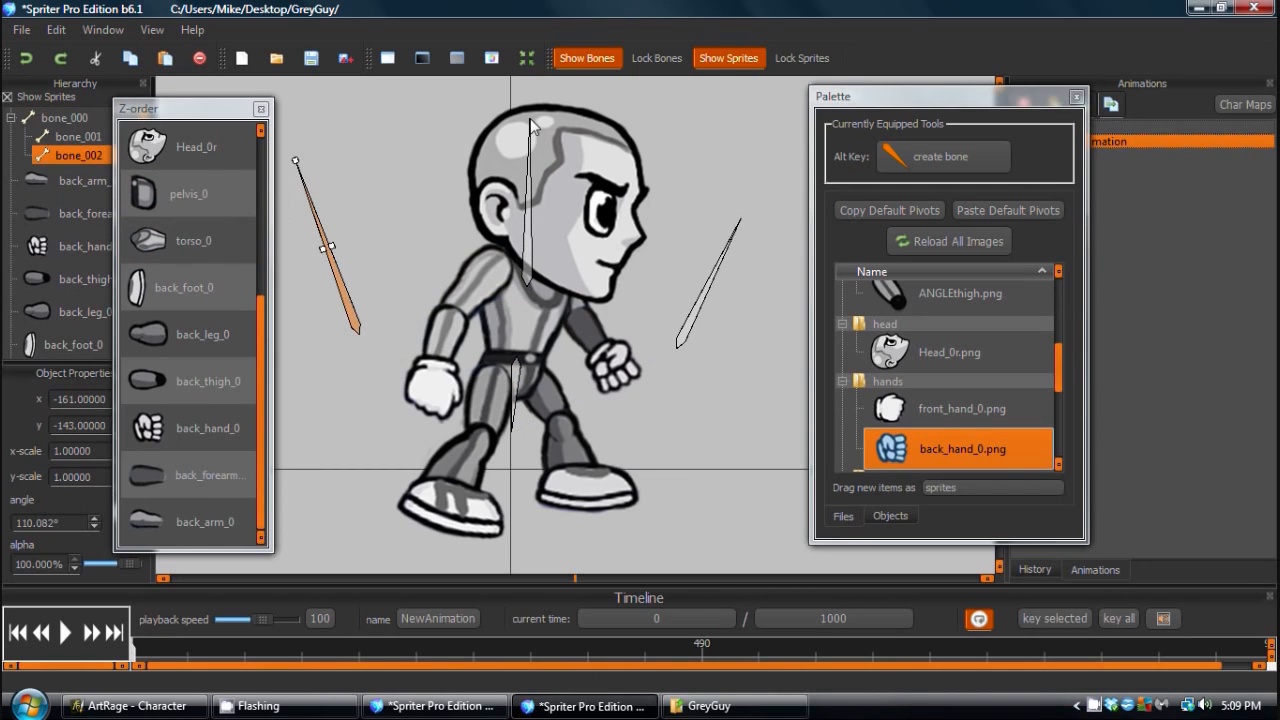
{"action": "mouse_move", "coordinate": [513, 398]}
{"action": "left_mouse_down"}
{"action": "mouse_move", "coordinate": [539, 121]}
{"action": "mouse_move", "coordinate": [513, 418]}
{"action": "mouse_move", "coordinate": [545, 420]}
{"action": "mouse_move", "coordinate": [490, 420]}
{"action": "mouse_move", "coordinate": [449, 374]}
{"action": "mouse_move", "coordinate": [500, 408]}
{"action": "mouse_move", "coordinate": [520, 392]}
{"action": "left_mouse_up"}
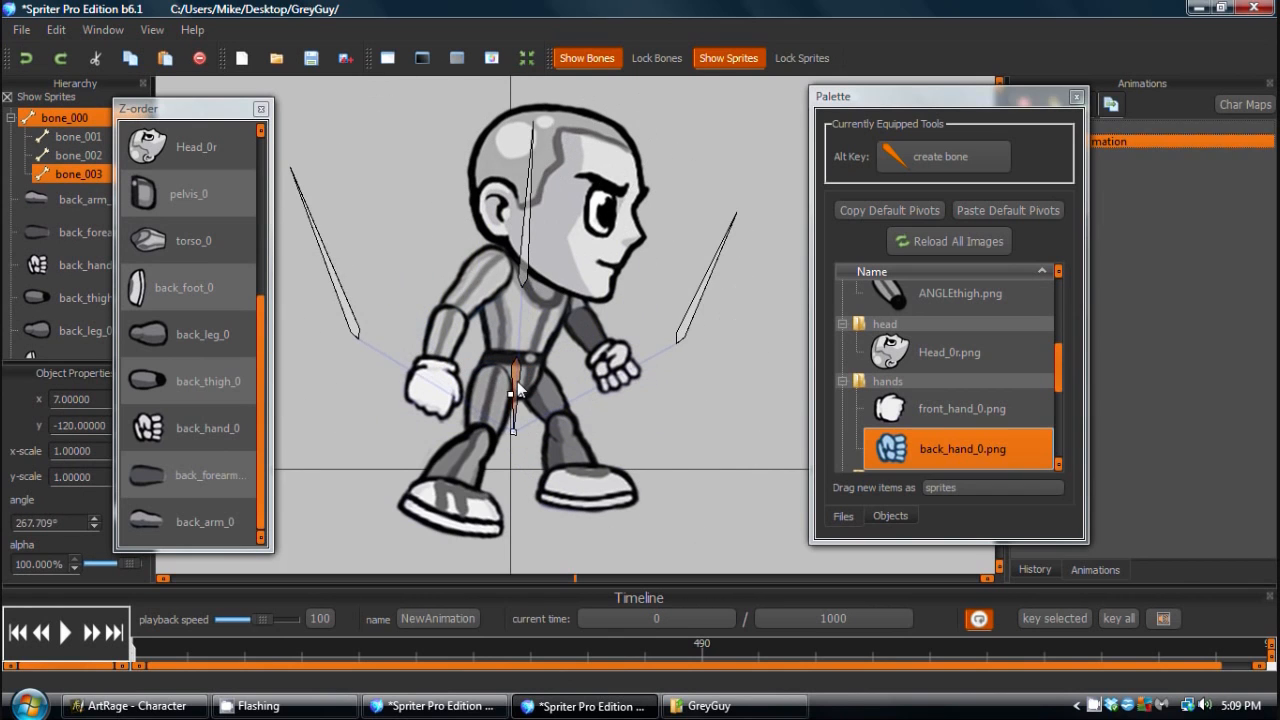
{"action": "left_click", "coordinate": [545, 393]}
Undo the test child bones and the pelvis bone rotations.
{"action": "key", "text": "ctrl+z"}
{"action": "key", "text": "ctrl+z"}
{"action": "key", "text": "ctrl+z"}
{"action": "key", "text": "ctrl+z"}
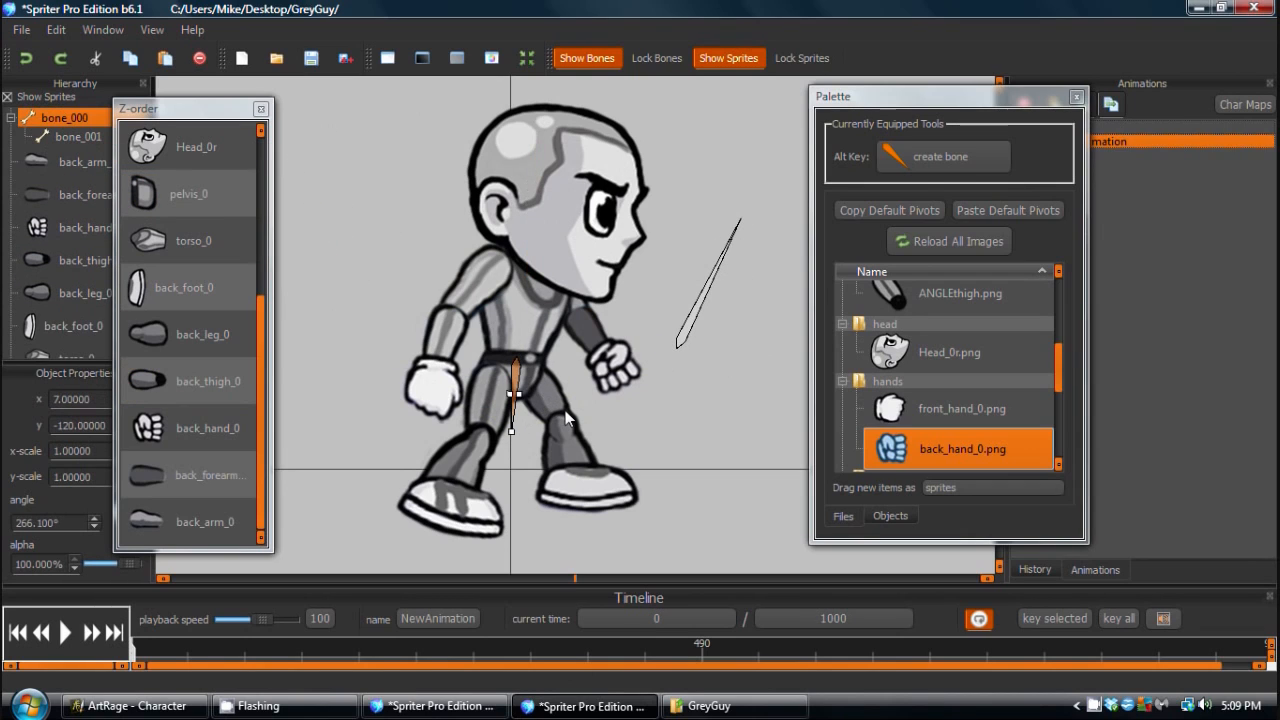
{"action": "key", "text": "ctrl+z"}
{"action": "key", "text": "ctrl+z"}
{"action": "key", "text": "ctrl+z"}
{"action": "key", "text": "ctrl+z"}
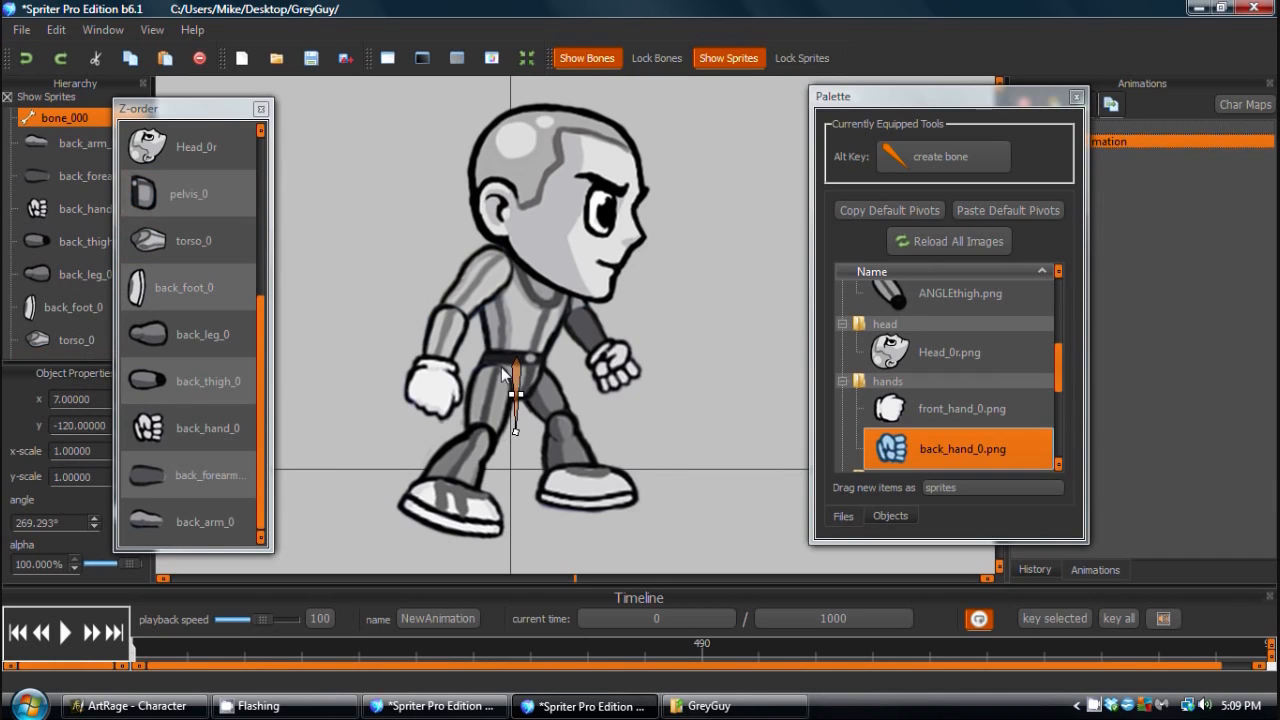
Create a torso bone from the waist to the neck and a child head bone, adjusting the head bone's base and angle to about 78°.
{"action": "left_click_drag", "start_coordinate": [520, 338], "coordinate": [525, 262]}
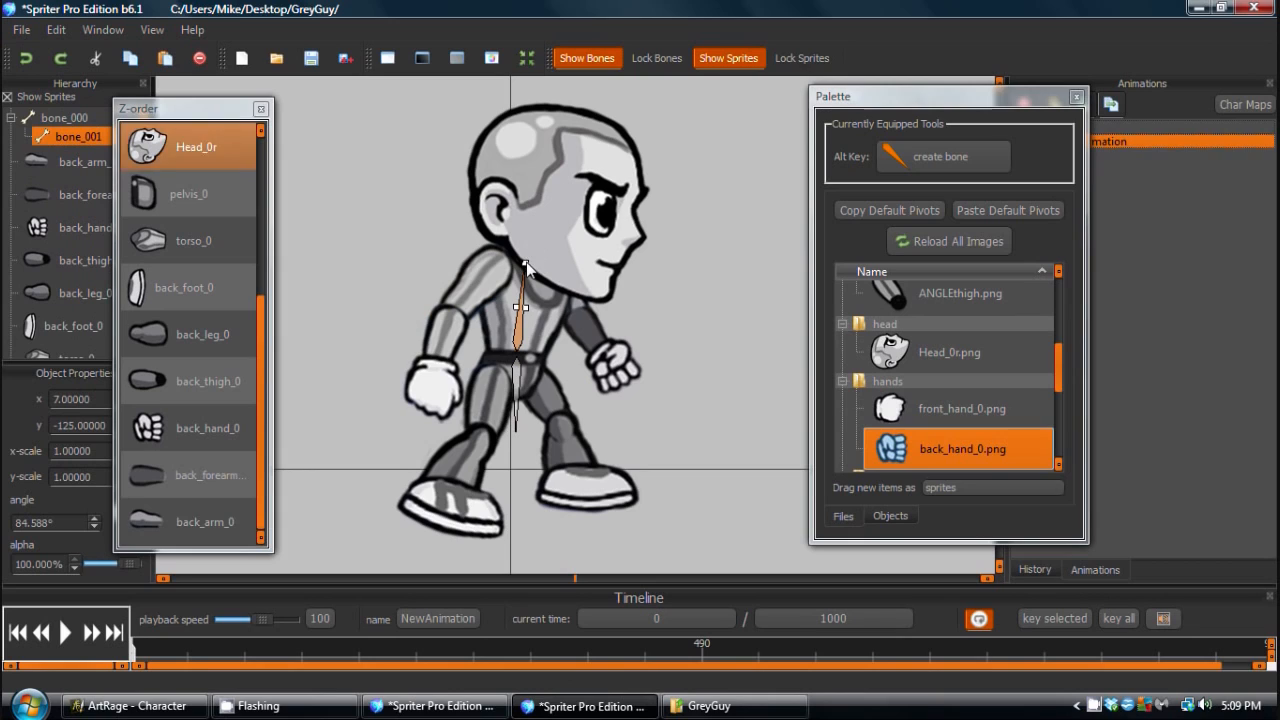
{"action": "left_click_drag", "start_coordinate": [525, 265], "coordinate": [570, 80]}
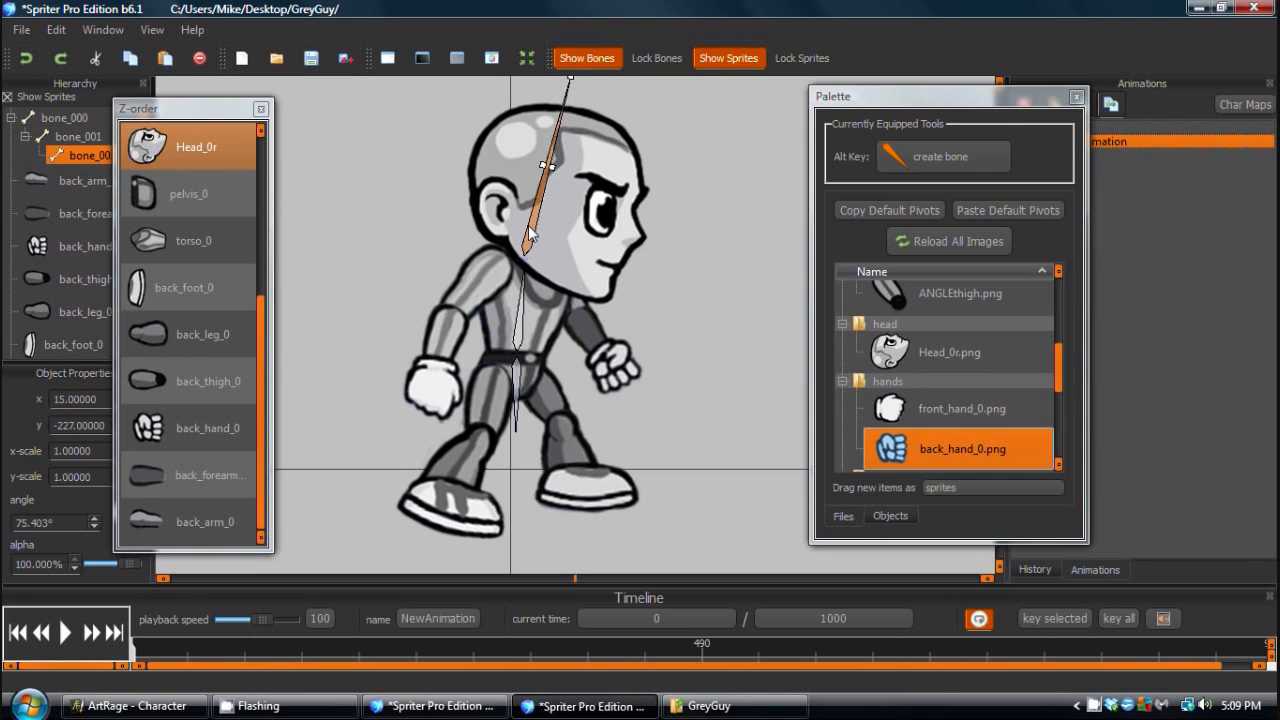
{"action": "left_click_drag", "start_coordinate": [635, 259], "coordinate": [628, 284]}
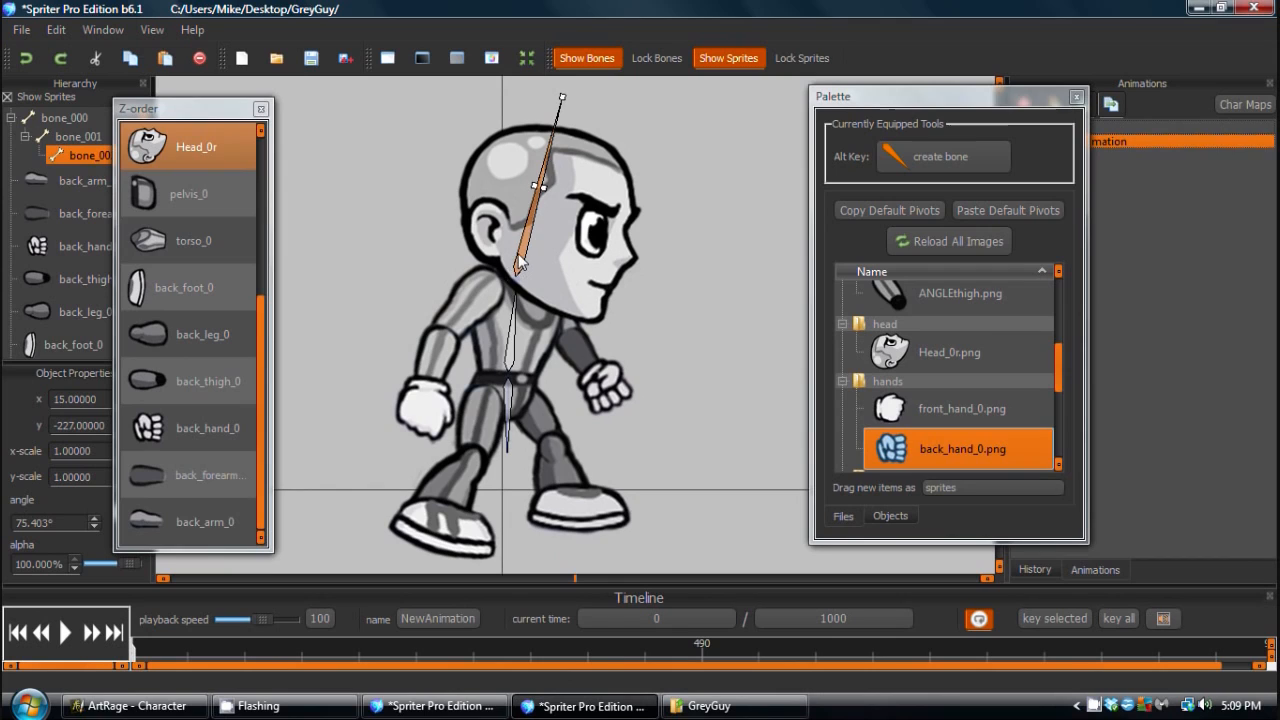
{"action": "left_click_drag", "start_coordinate": [518, 266], "coordinate": [519, 263]}
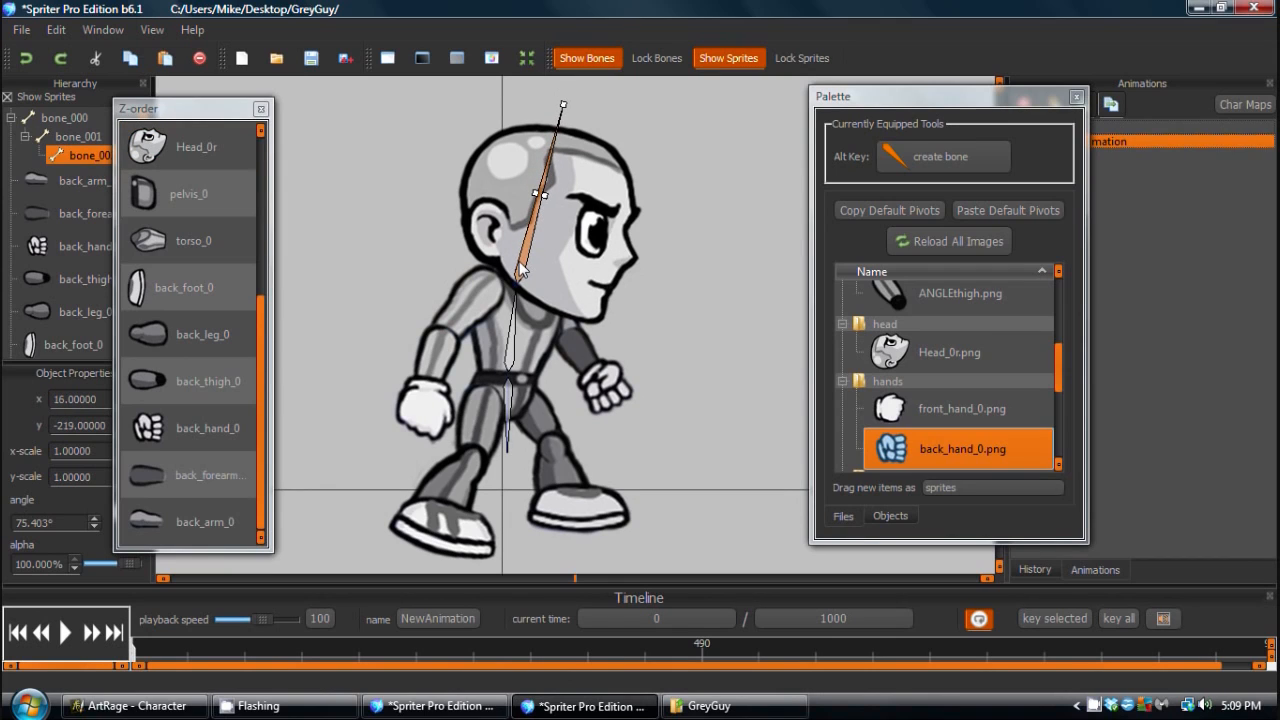
{"action": "left_click_drag", "start_coordinate": [564, 106], "coordinate": [556, 119]}
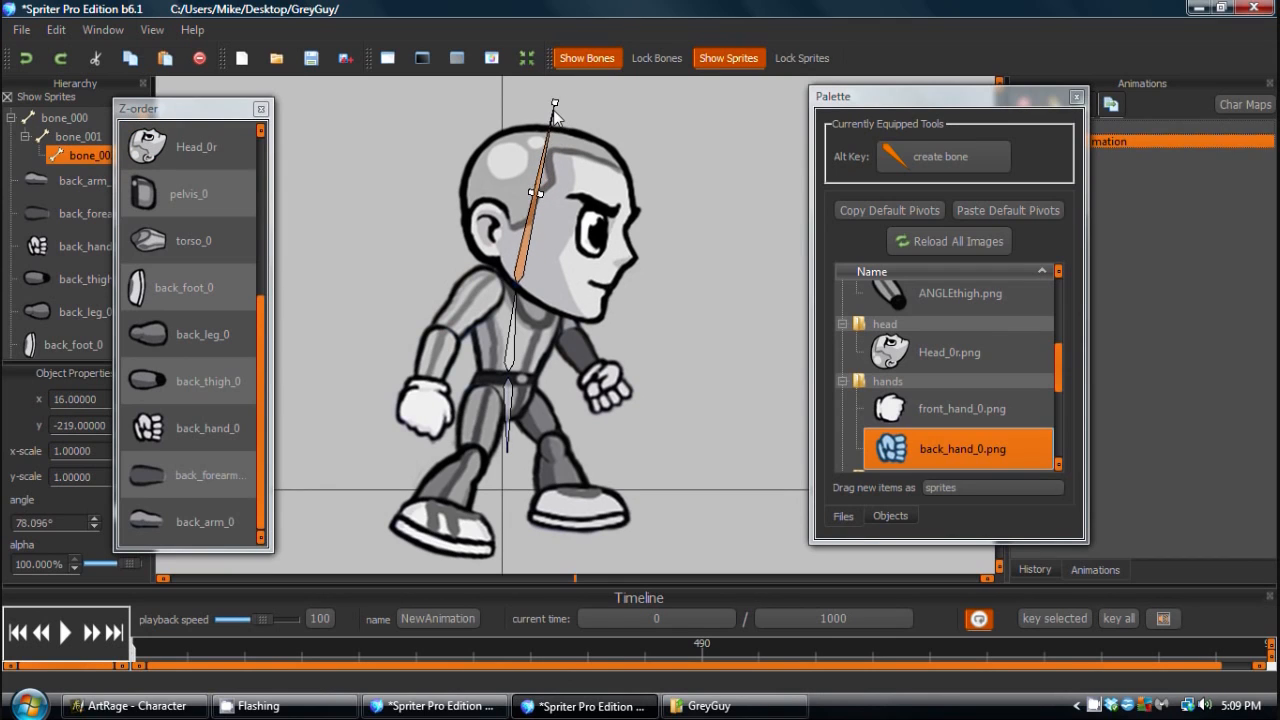
{"action": "scroll", "coordinate": [603, 383], "scroll_direction": "down", "scroll_amount": 2}
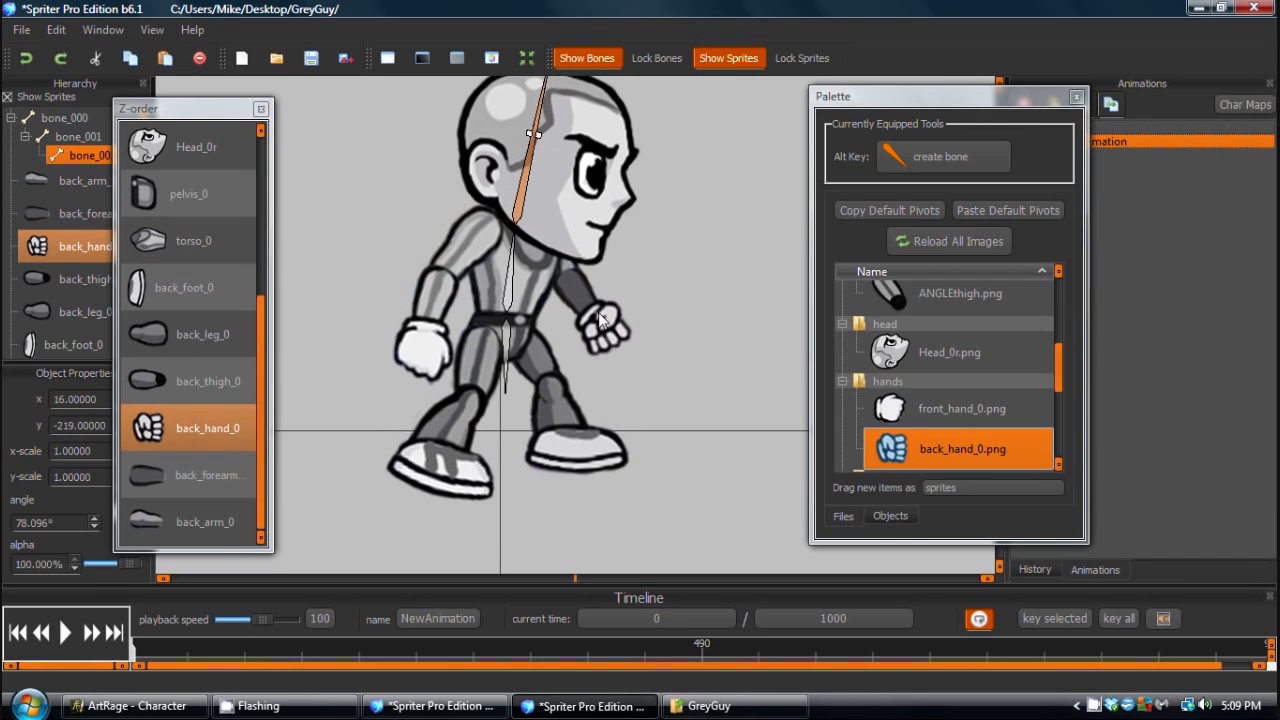
{"action": "left_click_drag", "start_coordinate": [526, 197], "coordinate": [528, 217]}
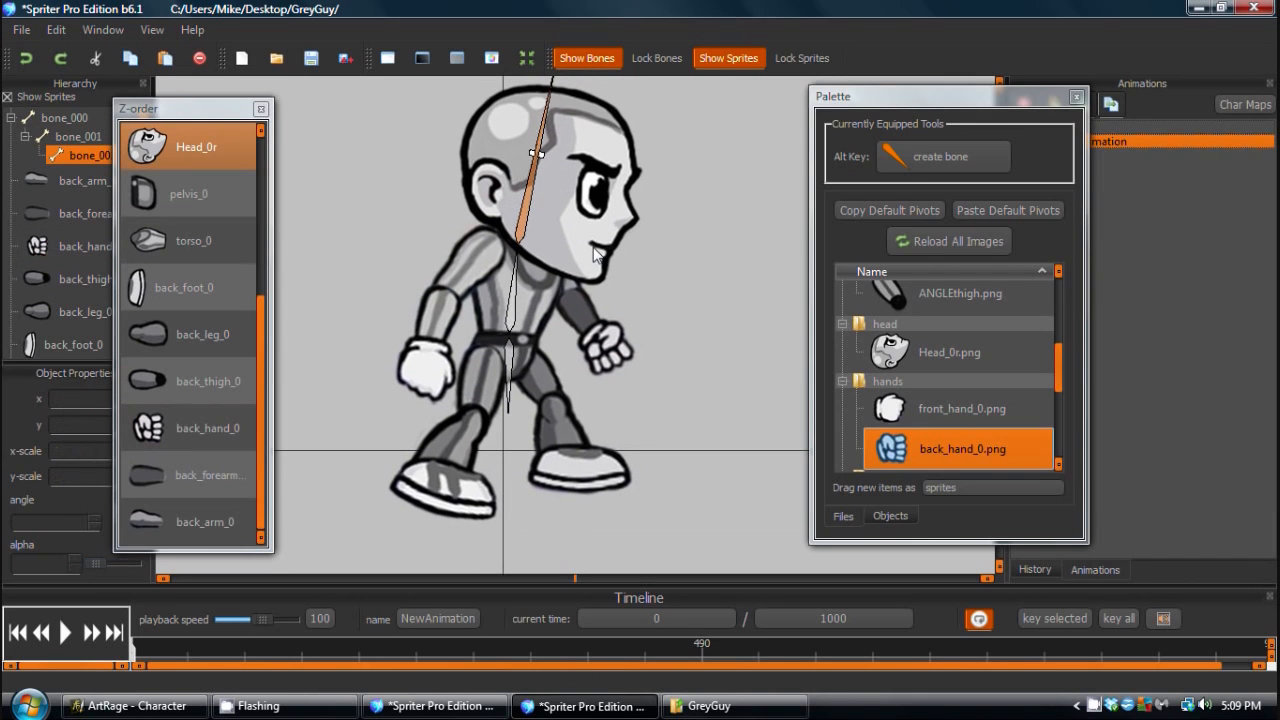
Create a chain of upper-arm, forearm and hand bones along the front arm, parented to the torso bone.
{"action": "left_click", "coordinate": [527, 228]}
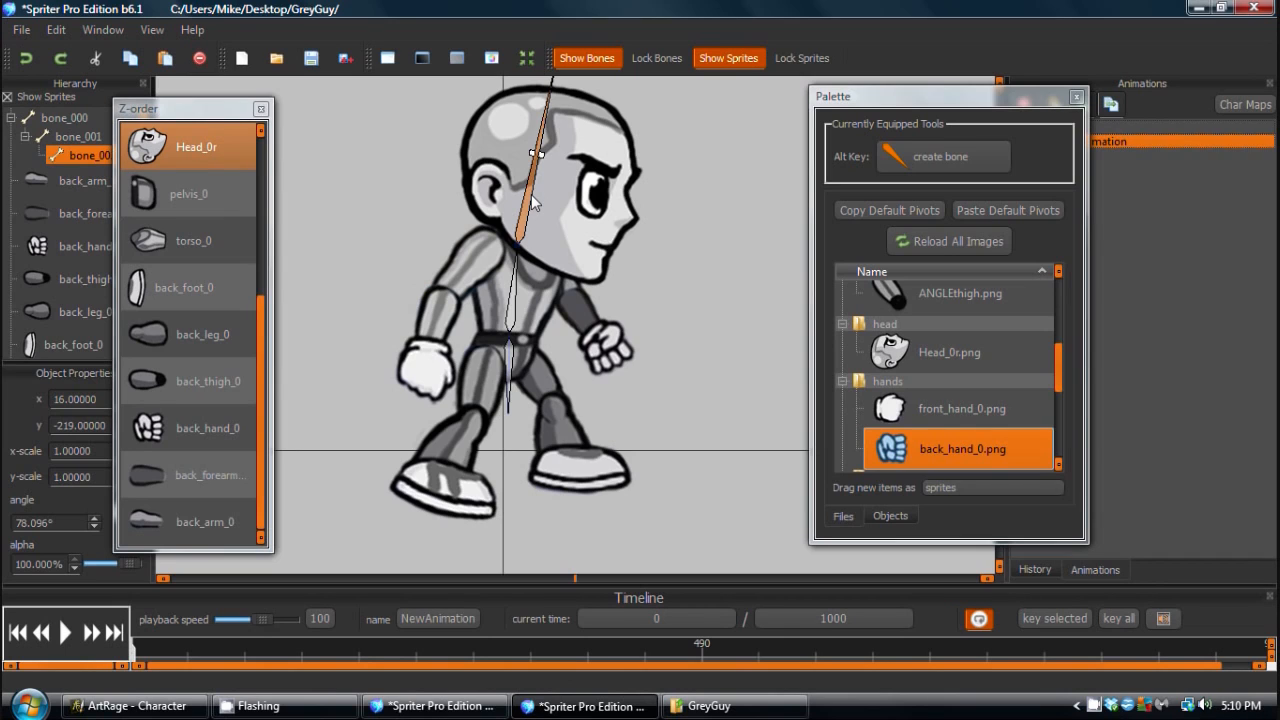
{"action": "left_click", "coordinate": [510, 320]}
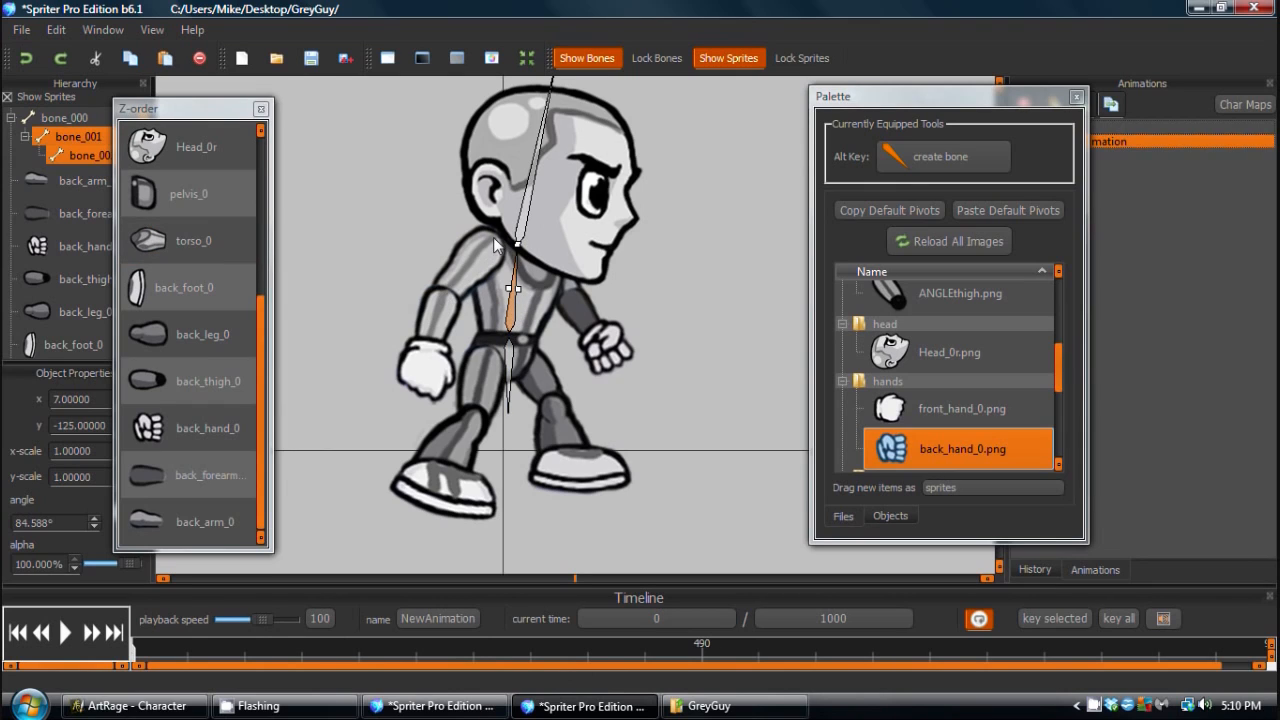
{"action": "left_click_drag", "start_coordinate": [493, 247], "coordinate": [448, 291]}
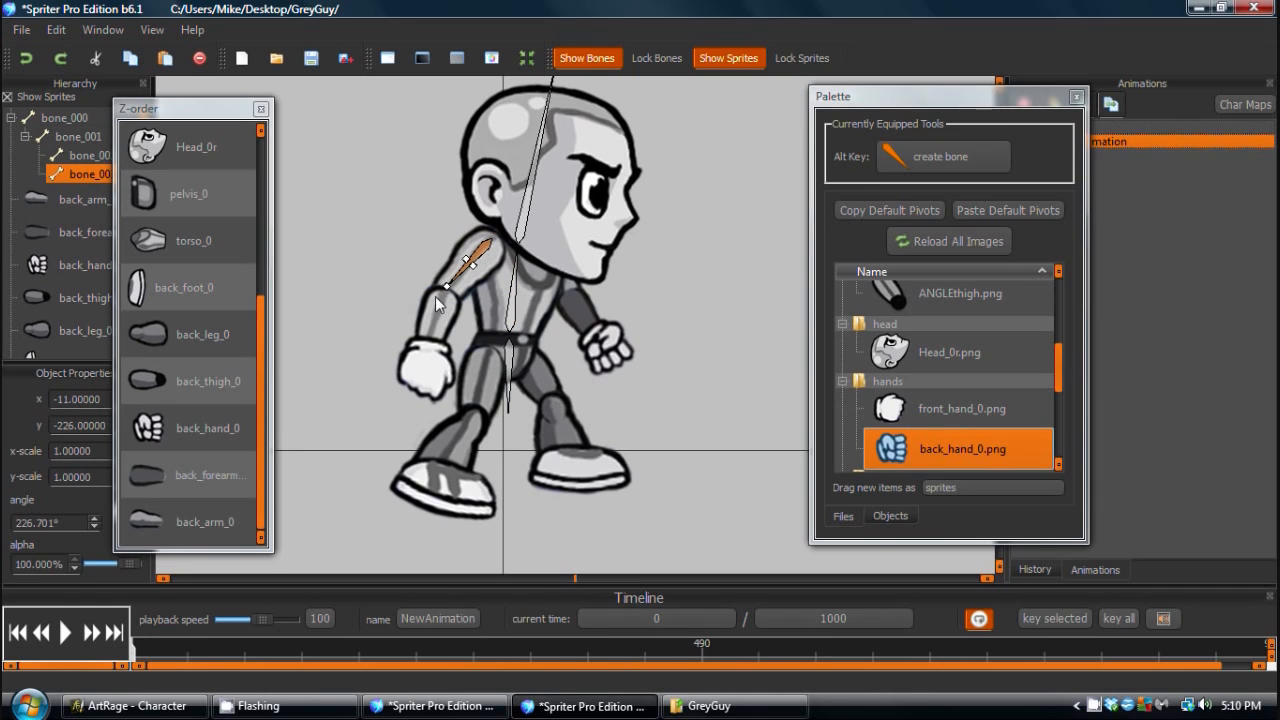
{"action": "left_click_drag", "start_coordinate": [446, 289], "coordinate": [428, 346]}
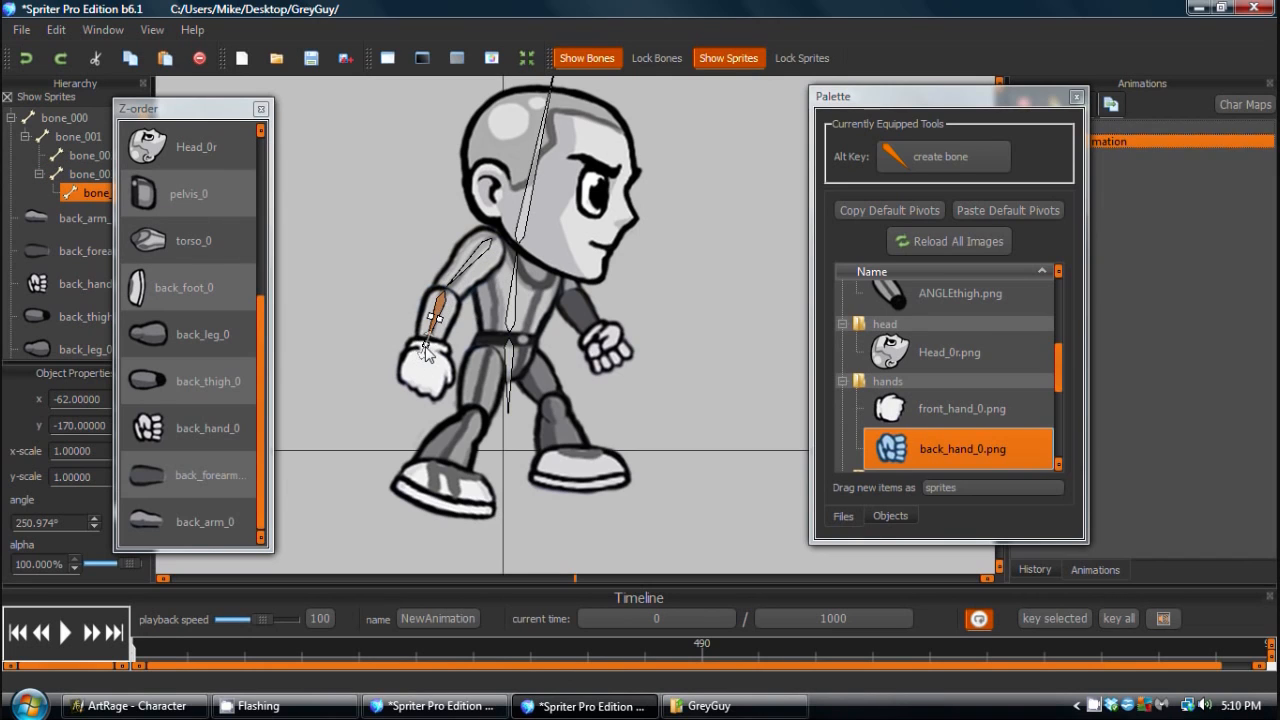
{"action": "left_click_drag", "start_coordinate": [428, 355], "coordinate": [413, 415]}
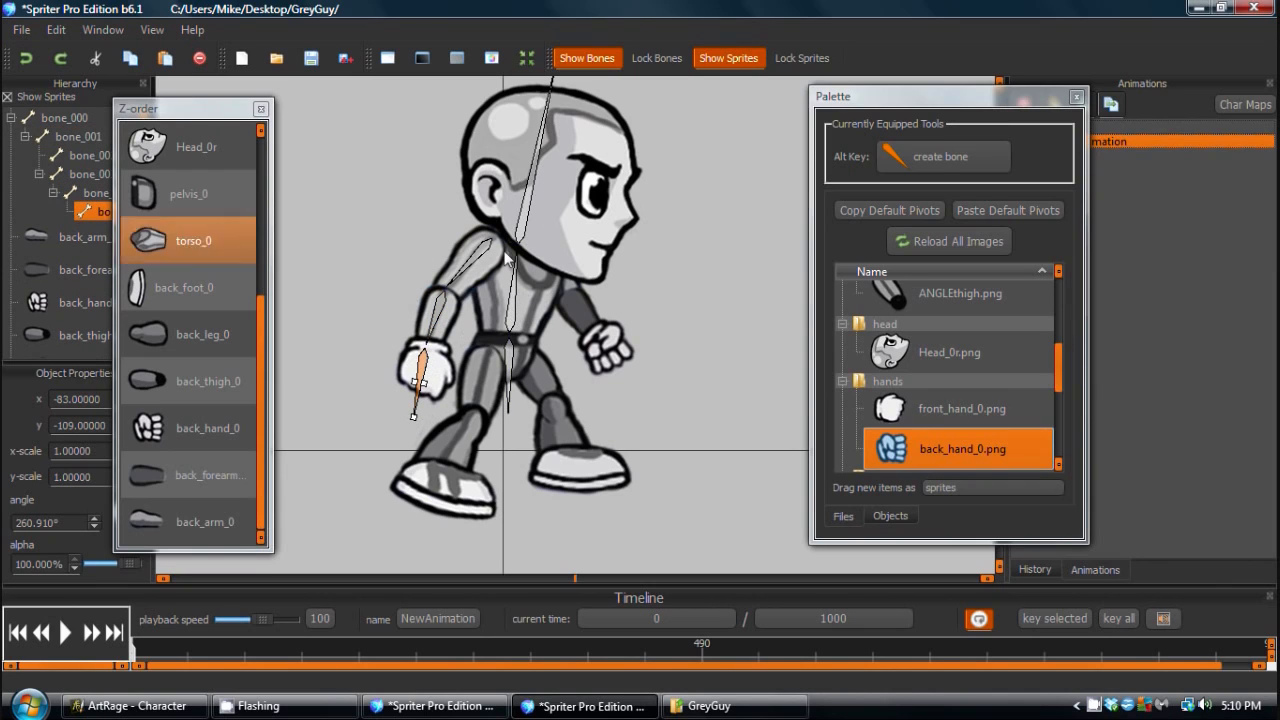
Create a chain of upper-arm, forearm and hand bones along the back arm, parented to the torso bone, and nudge them into place.
{"action": "left_click", "coordinate": [513, 308]}
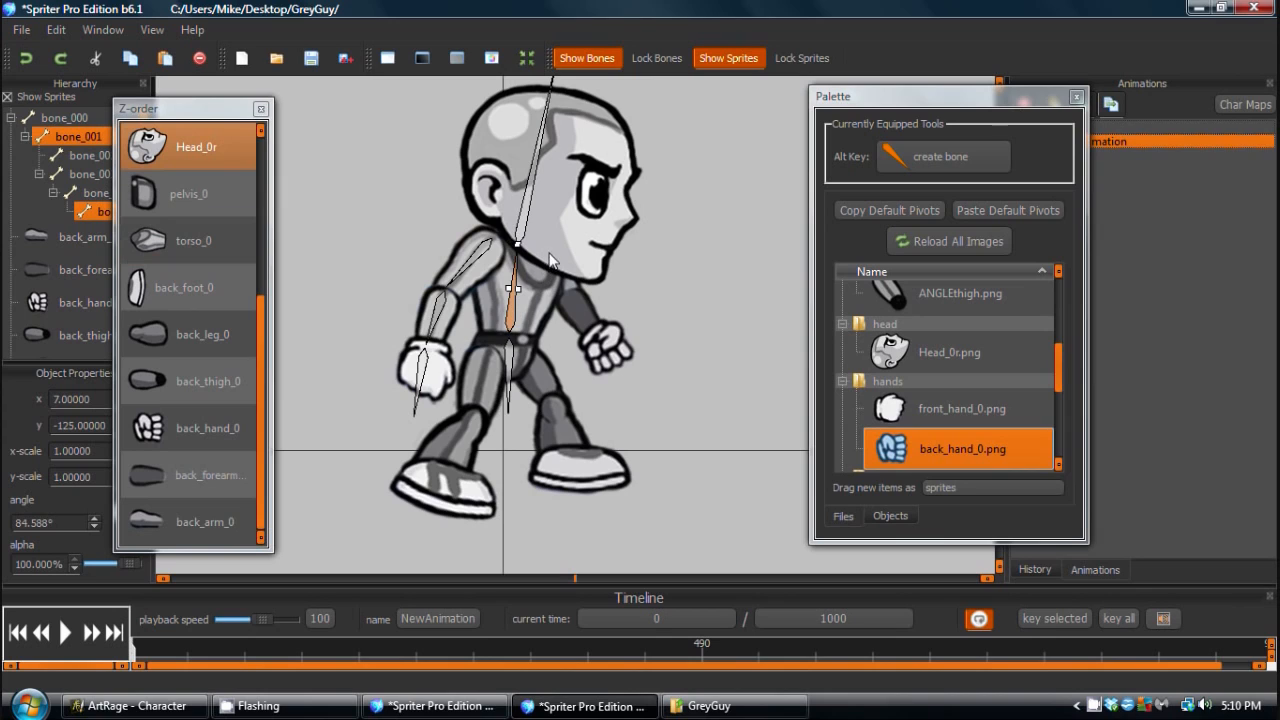
{"action": "left_click_drag", "start_coordinate": [553, 250], "coordinate": [570, 300]}
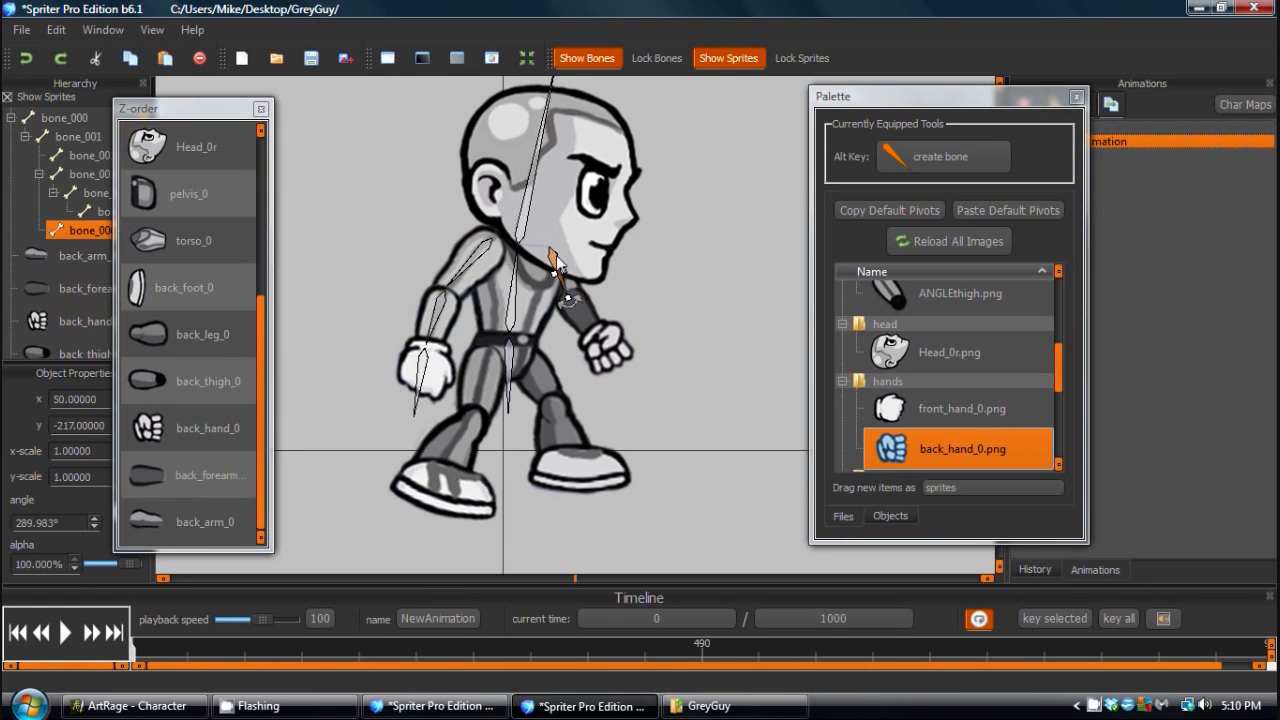
{"action": "left_click_drag", "start_coordinate": [555, 262], "coordinate": [551, 251]}
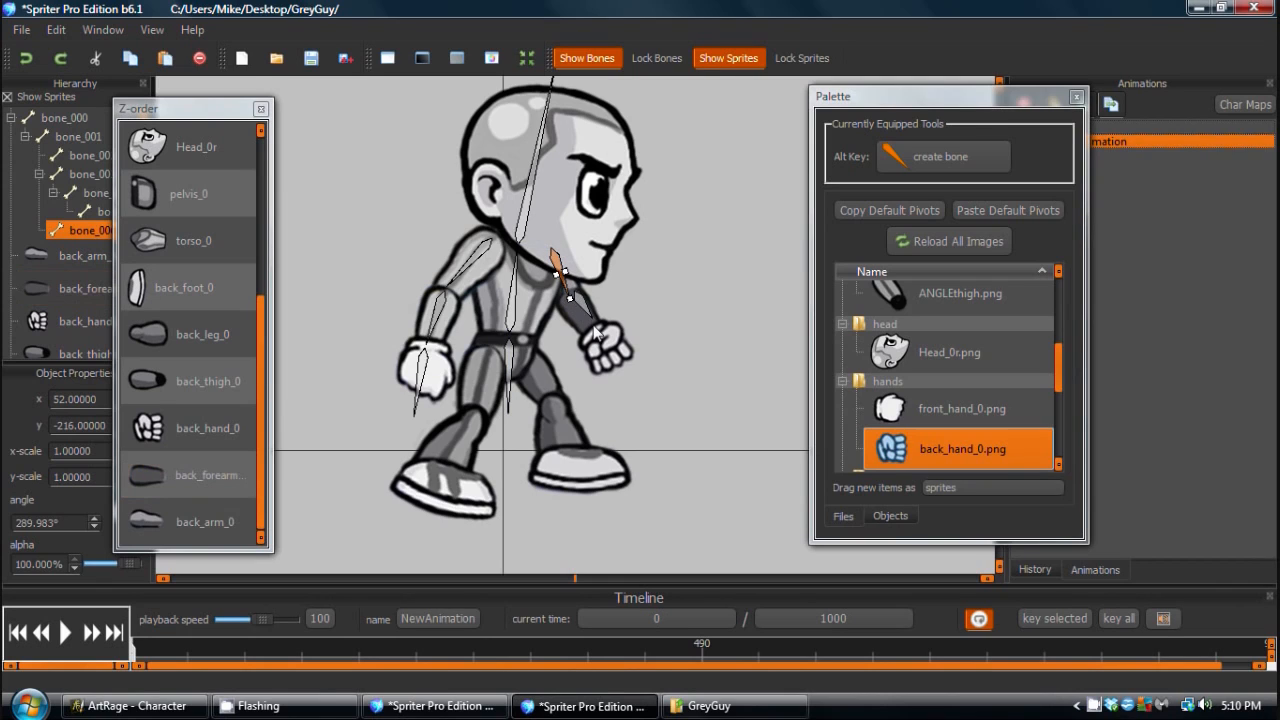
{"action": "left_click_drag", "start_coordinate": [572, 296], "coordinate": [600, 342]}
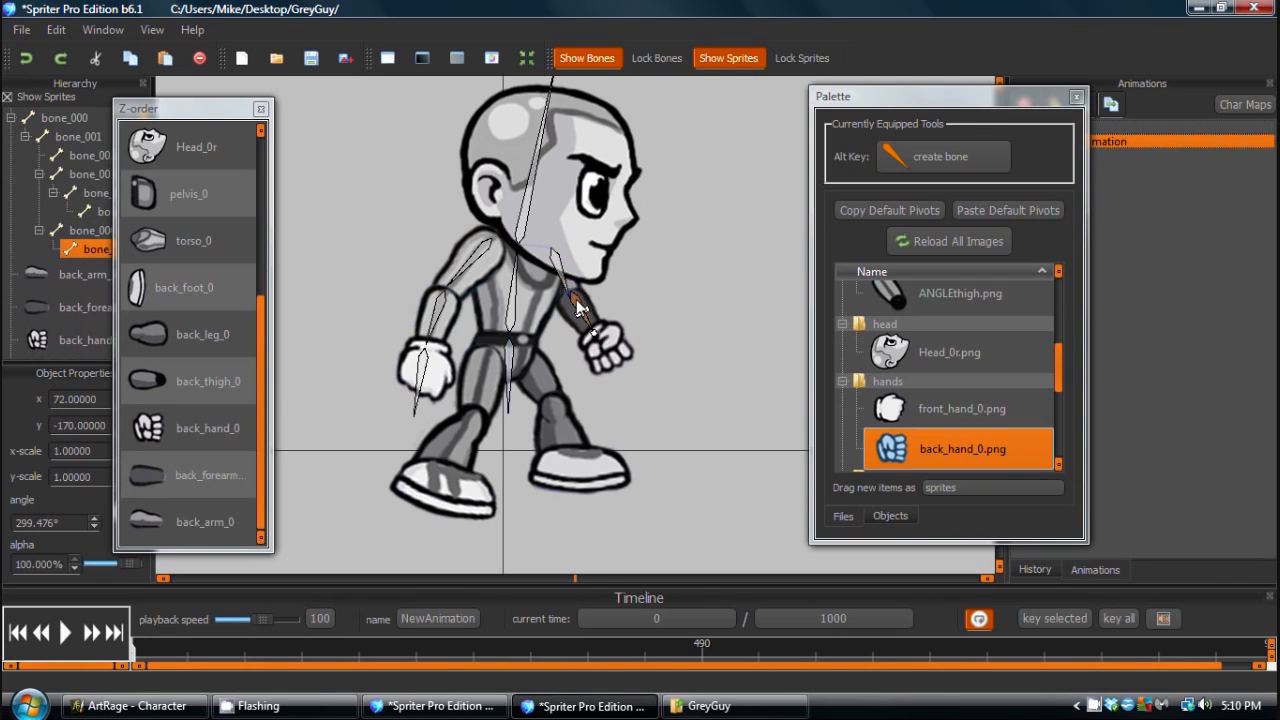
{"action": "left_click", "coordinate": [598, 345]}
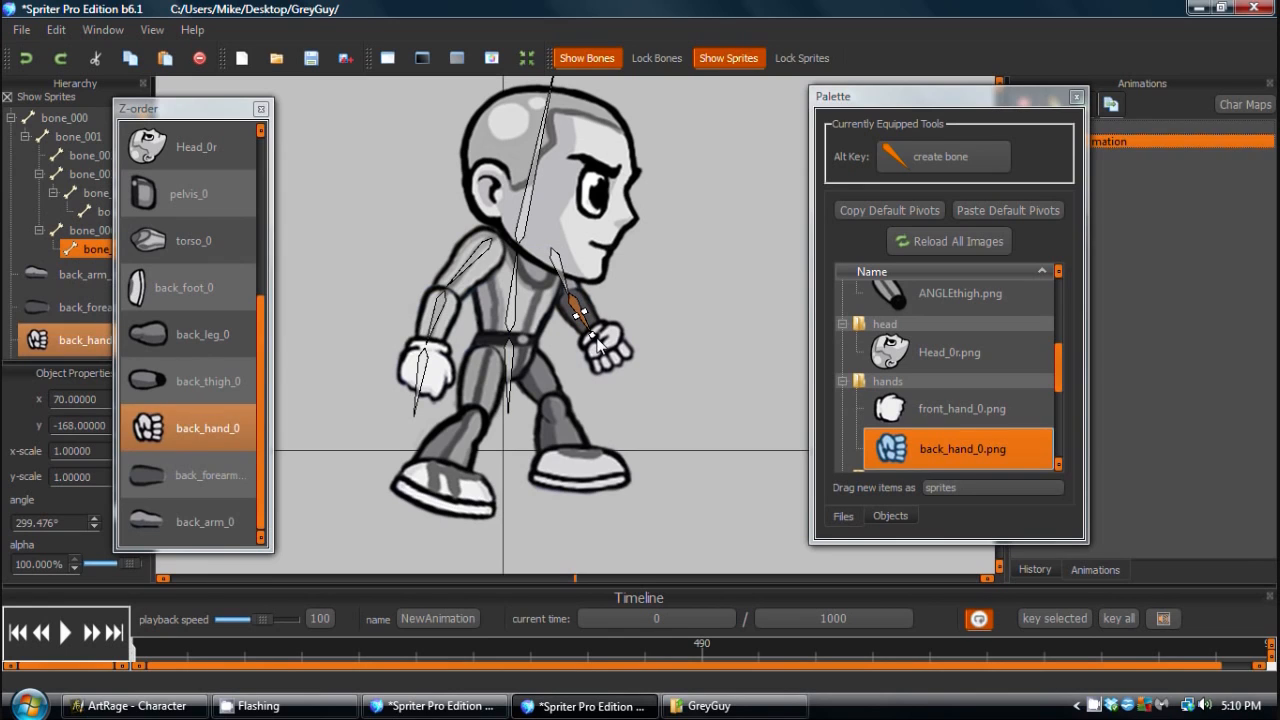
{"action": "left_click_drag", "start_coordinate": [600, 343], "coordinate": [628, 384]}
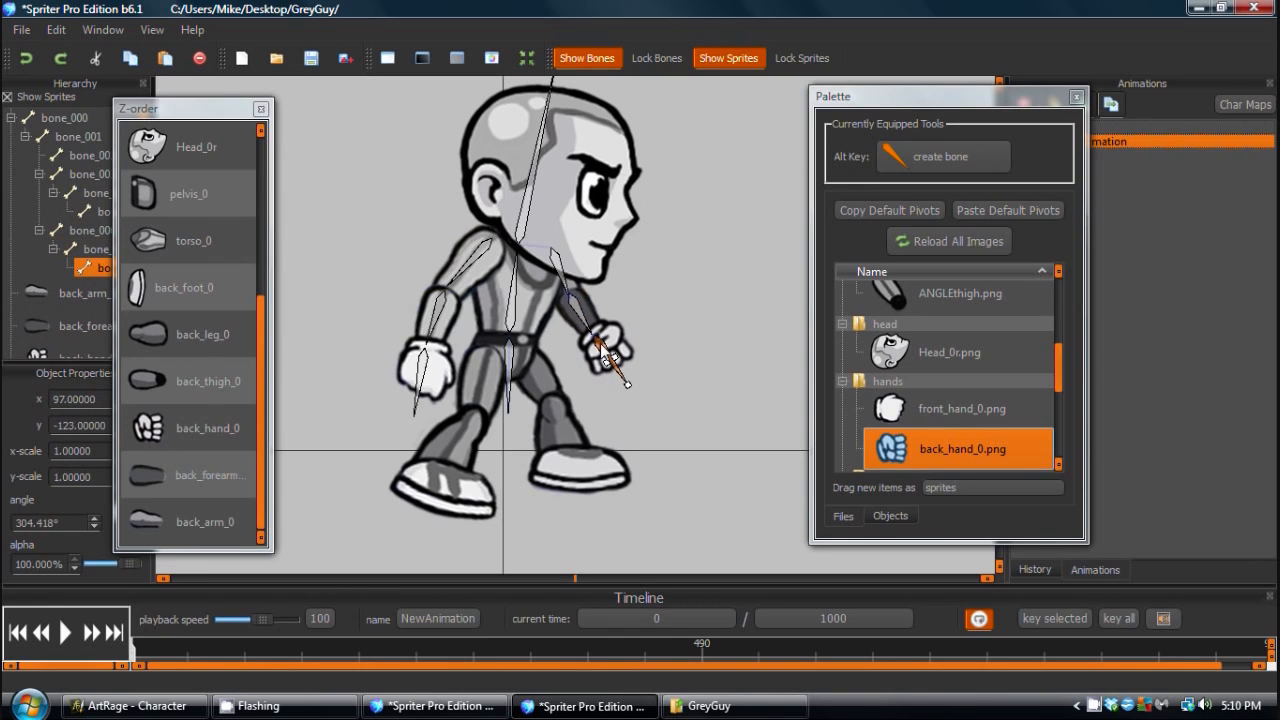
Create thigh, shin and foot bone chains along the front and back legs, each parented to the pelvis bone.
{"action": "left_click_drag", "start_coordinate": [508, 341], "coordinate": [518, 408]}
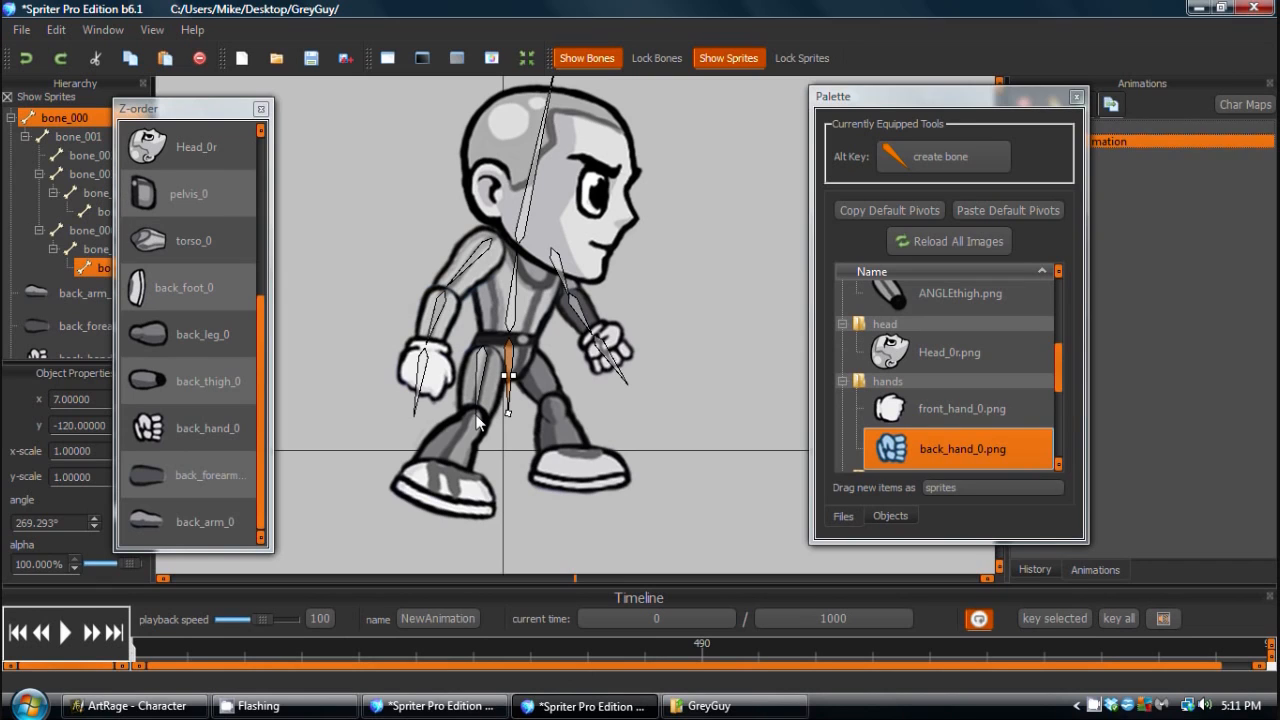
{"action": "mouse_move", "coordinate": [476, 414]}
{"action": "left_mouse_down"}
{"action": "mouse_move", "coordinate": [457, 431]}
{"action": "mouse_move", "coordinate": [423, 546]}
{"action": "left_mouse_up"}
{"action": "left_click", "coordinate": [514, 395]}
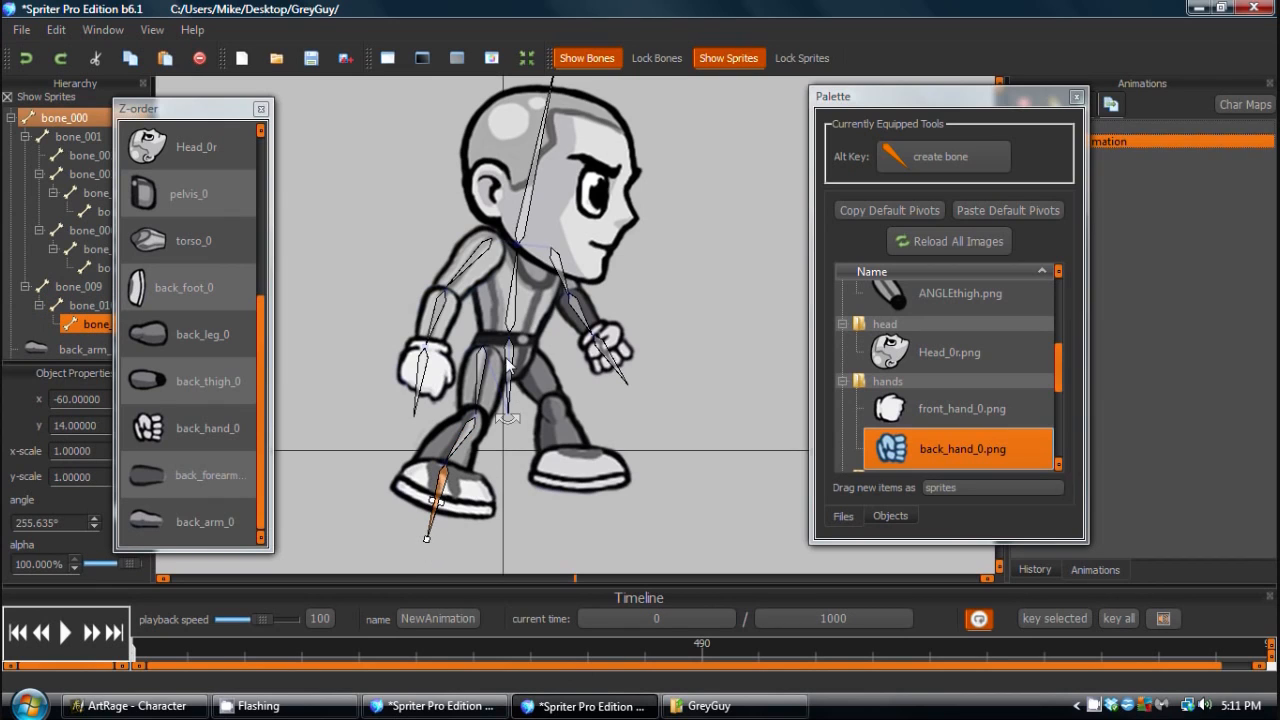
{"action": "left_click", "coordinate": [513, 366]}
{"action": "mouse_move", "coordinate": [524, 357]}
{"action": "left_mouse_down"}
{"action": "mouse_move", "coordinate": [553, 405]}
{"action": "mouse_move", "coordinate": [588, 537]}
{"action": "left_mouse_up"}
Fine-tune the skeleton's fit by moving the pelvis bone to about (9, -122), tilting the torso bone to about 81° and shifting the back upper-arm bone.
{"action": "mouse_move", "coordinate": [514, 355]}
{"action": "left_mouse_down"}
{"action": "mouse_move", "coordinate": [709, 362]}
{"action": "mouse_move", "coordinate": [698, 378]}
{"action": "mouse_move", "coordinate": [507, 370]}
{"action": "mouse_move", "coordinate": [513, 345]}
{"action": "left_mouse_up"}
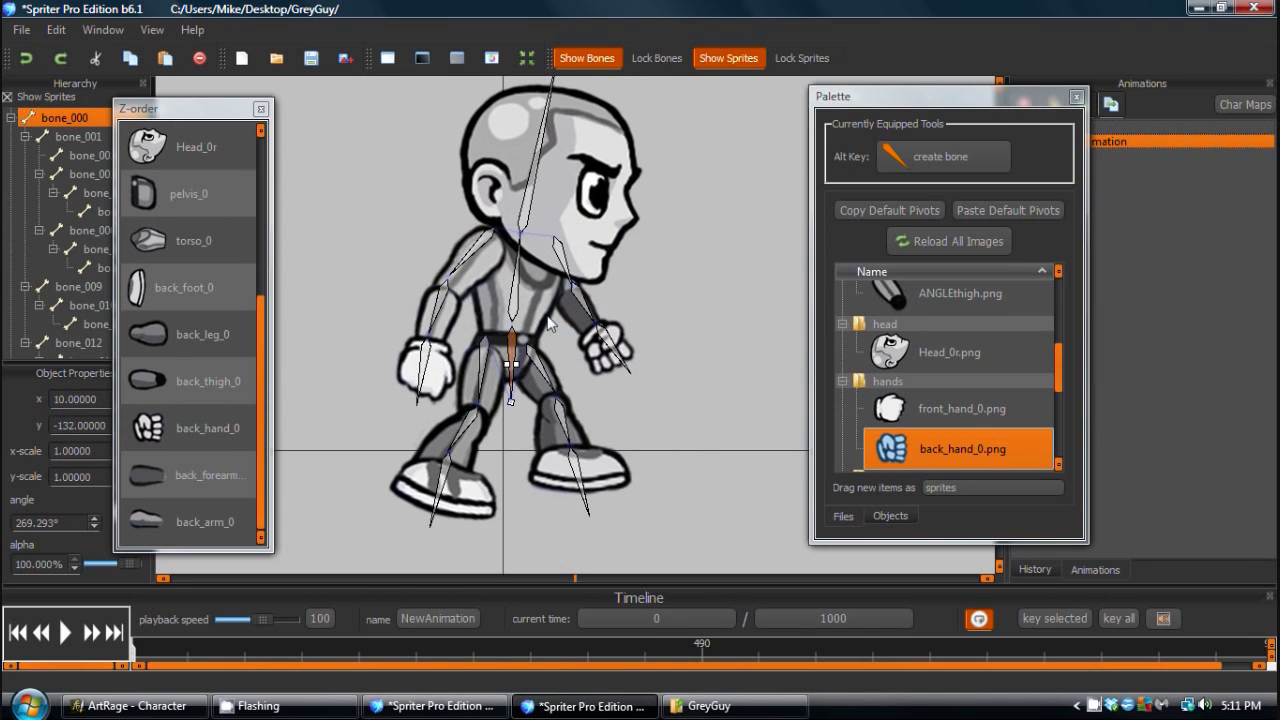
{"action": "left_click_drag", "start_coordinate": [520, 256], "coordinate": [530, 215]}
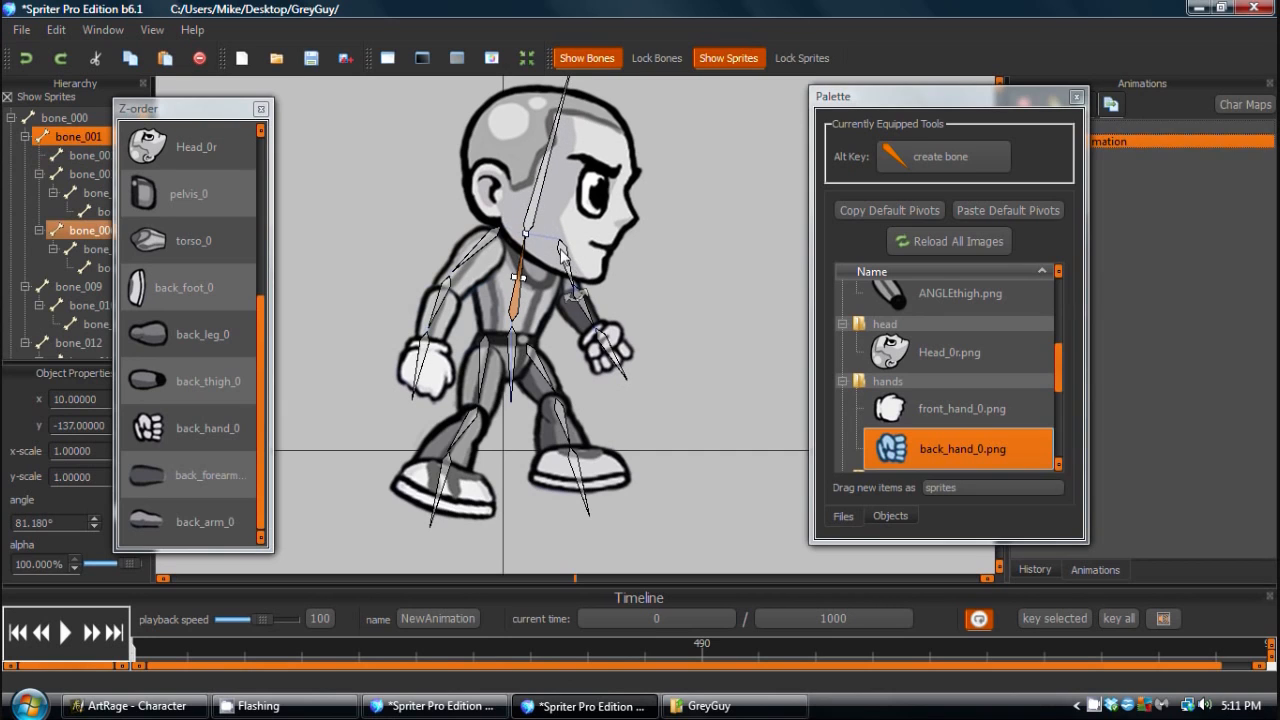
{"action": "left_click", "coordinate": [561, 252]}
{"action": "left_click_drag", "start_coordinate": [562, 259], "coordinate": [558, 256]}
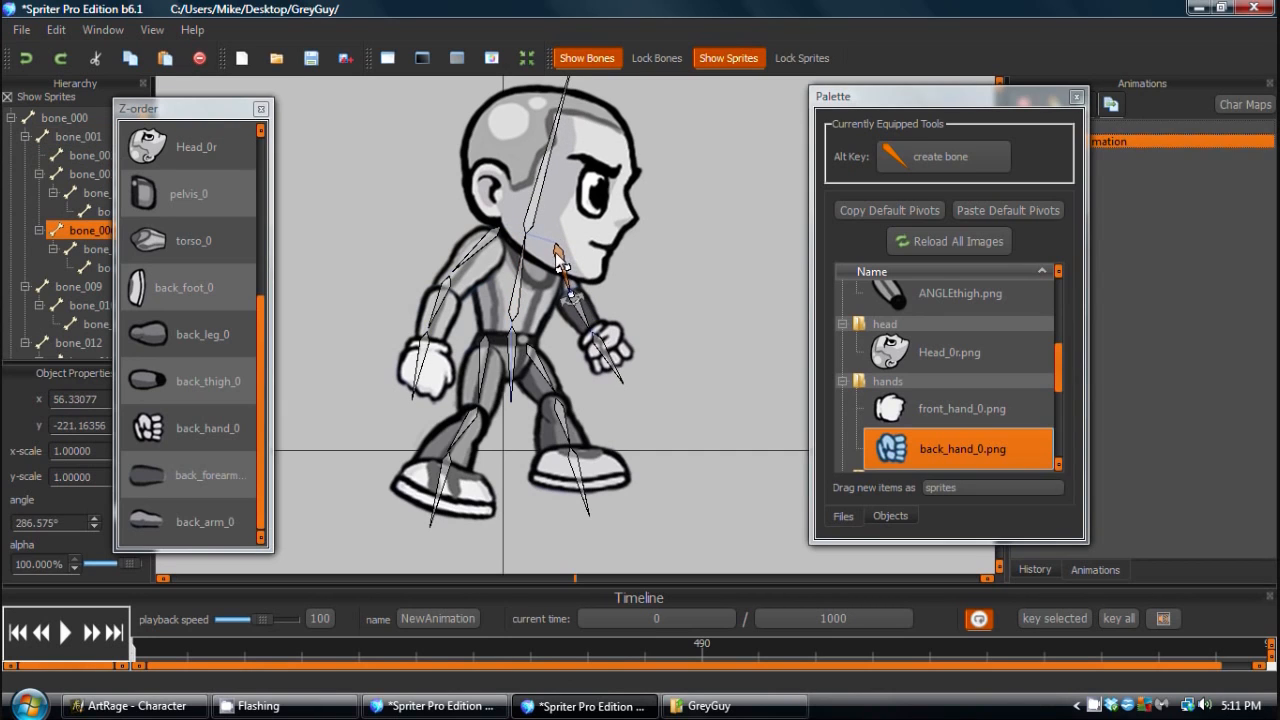
{"action": "left_click", "coordinate": [510, 372]}
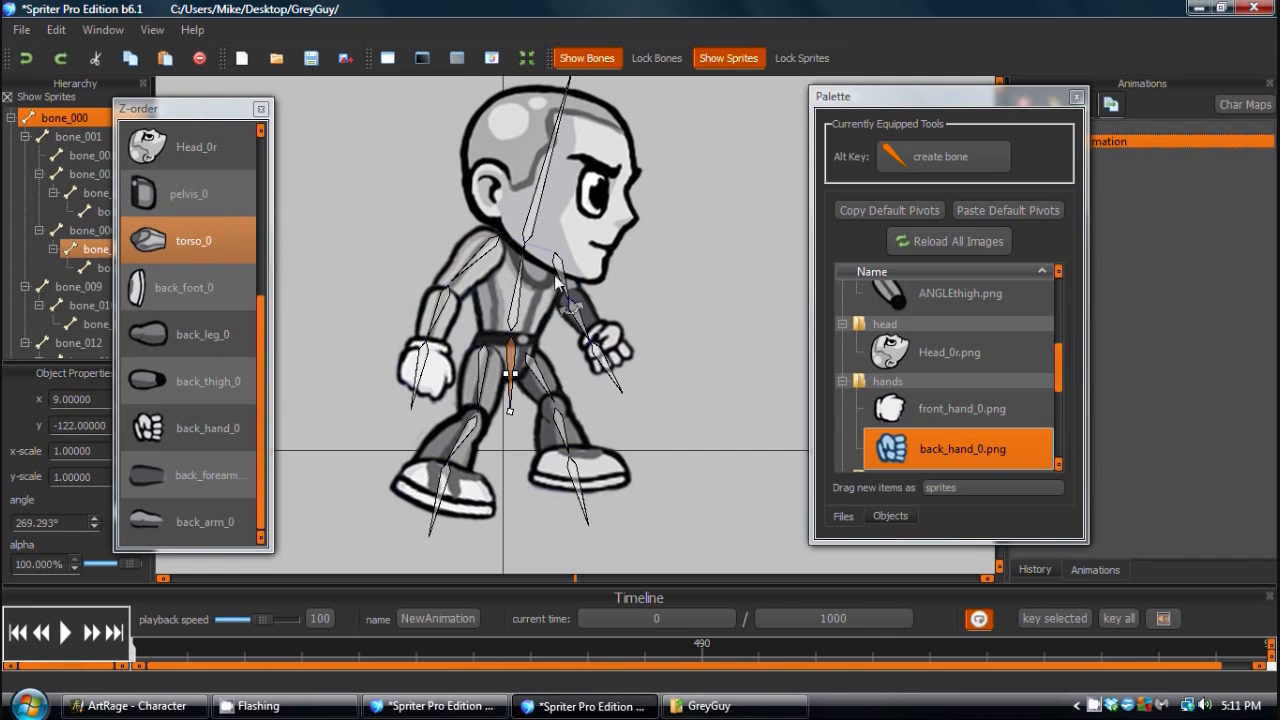
Shift the back upper-arm bone to about (52, -212) so it sits over the back shoulder.
{"action": "left_click", "coordinate": [567, 280]}
{"action": "left_click_drag", "start_coordinate": [562, 272], "coordinate": [557, 269]}
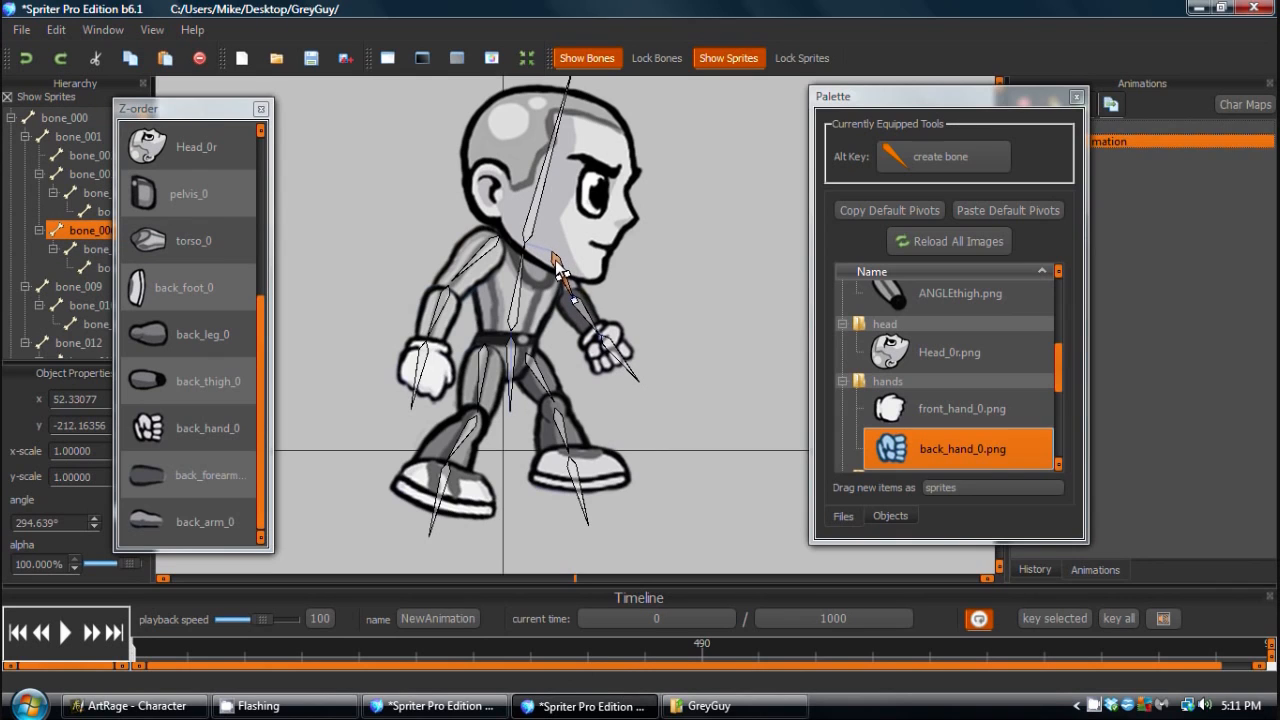
{"action": "left_click", "coordinate": [585, 312]}
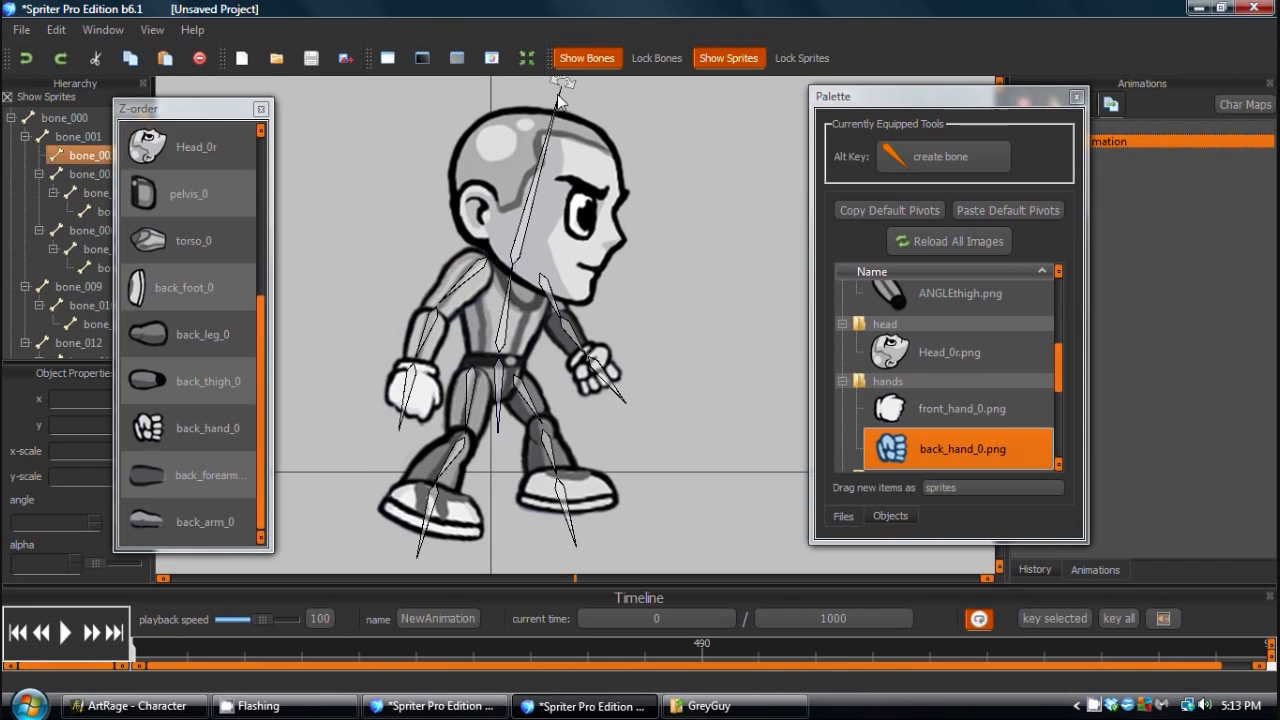
Assign the Head_0r sprite to the head bone so that it follows the bone.
{"action": "left_click", "coordinate": [517, 257]}
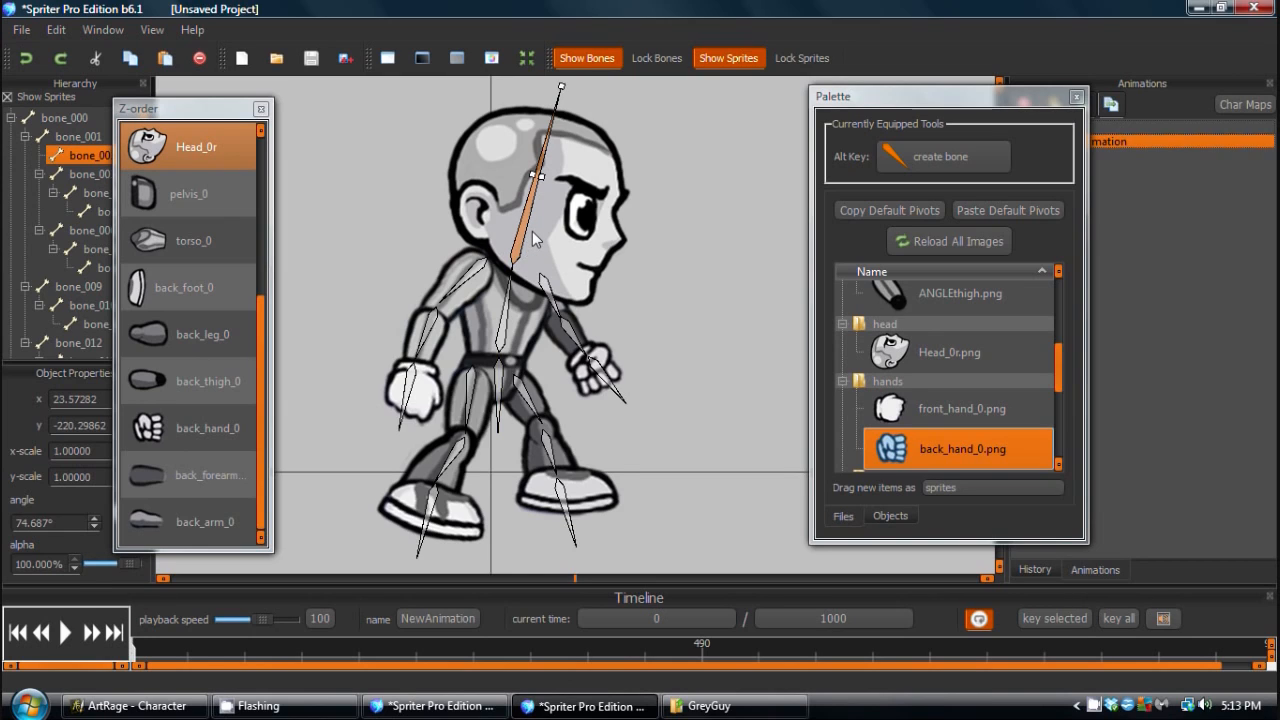
{"action": "key", "text": "b"}
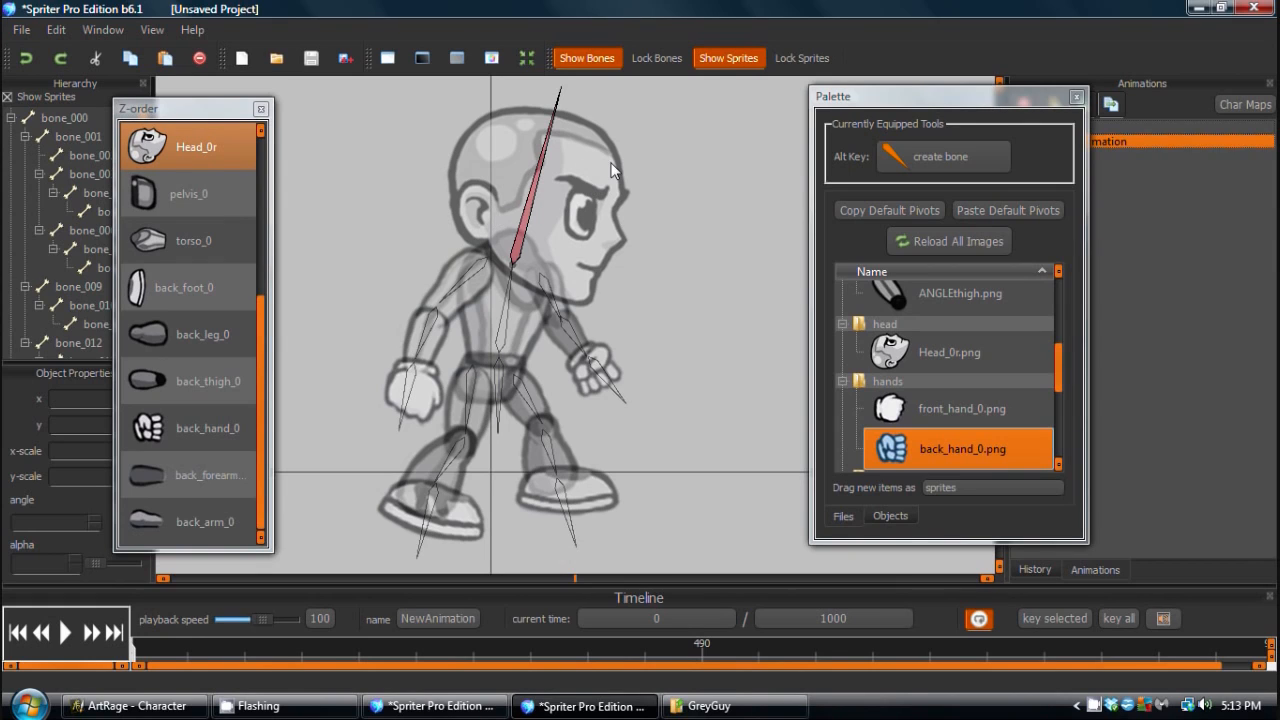
{"action": "left_click", "coordinate": [530, 180]}
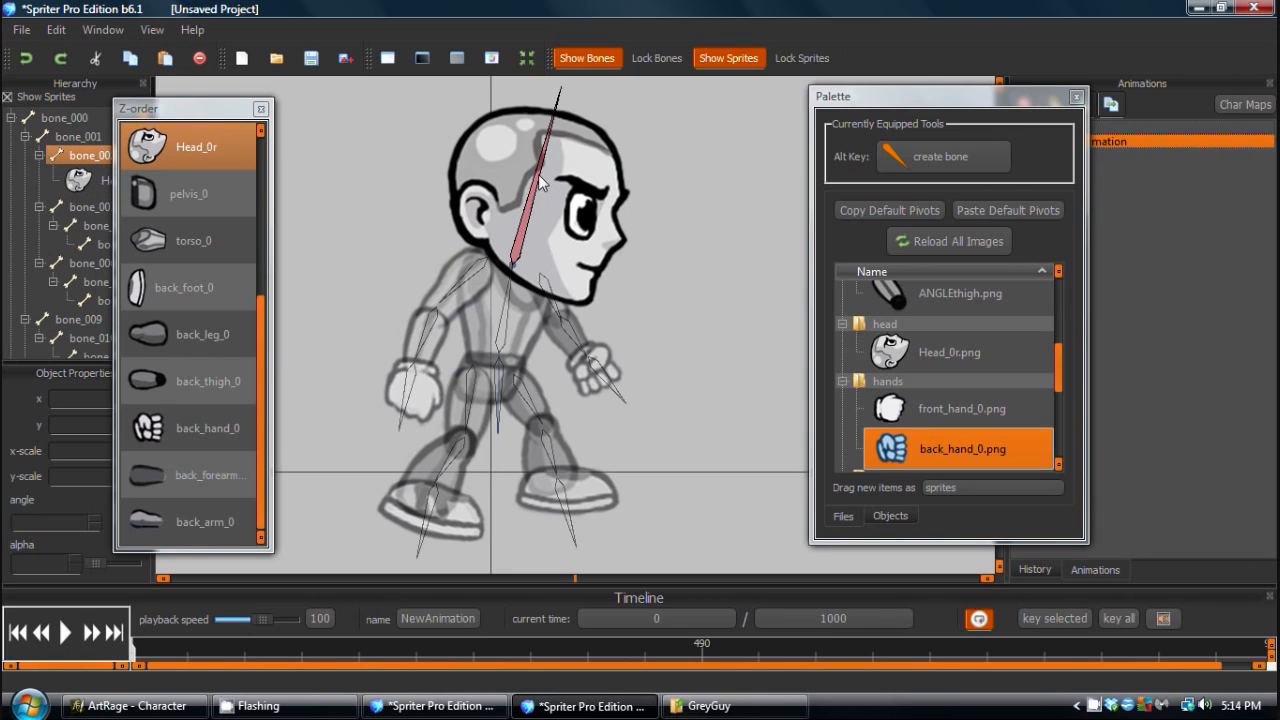
Try assigning the back foot sprite to the head bone too, rotate the bone as a test, and undo both changes.
{"action": "left_click", "coordinate": [605, 497]}
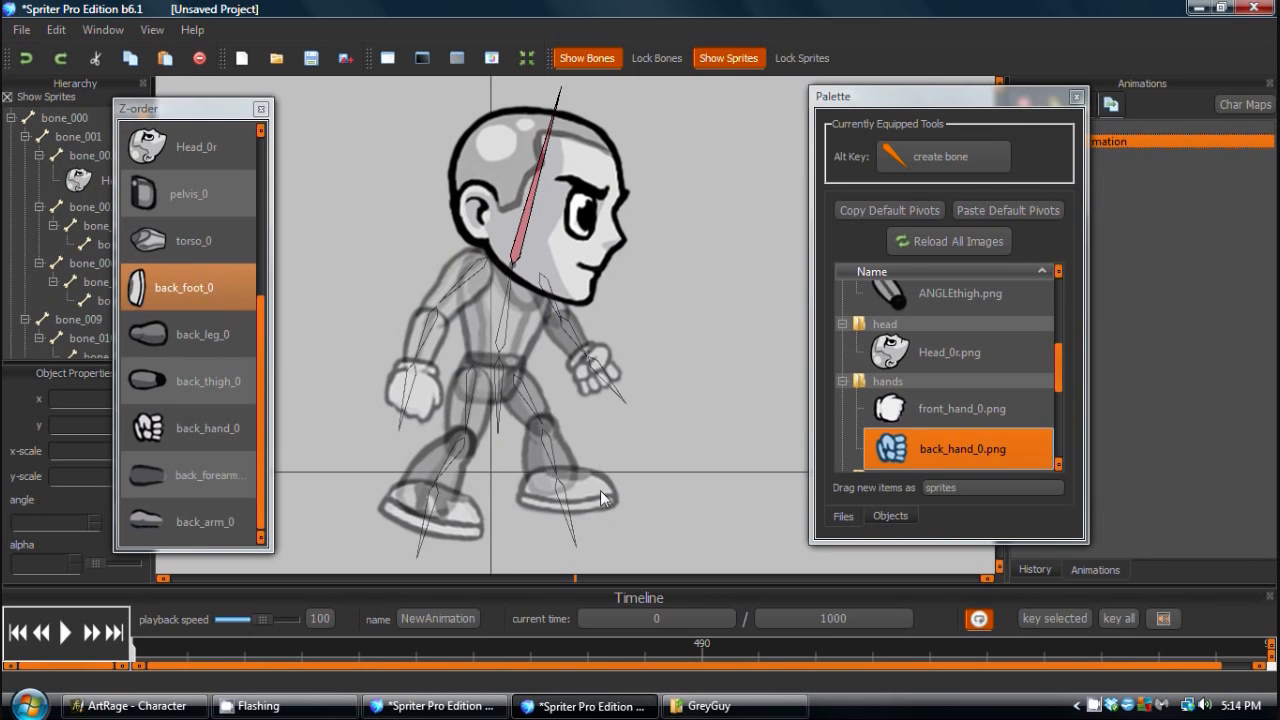
{"action": "left_click", "coordinate": [600, 490]}
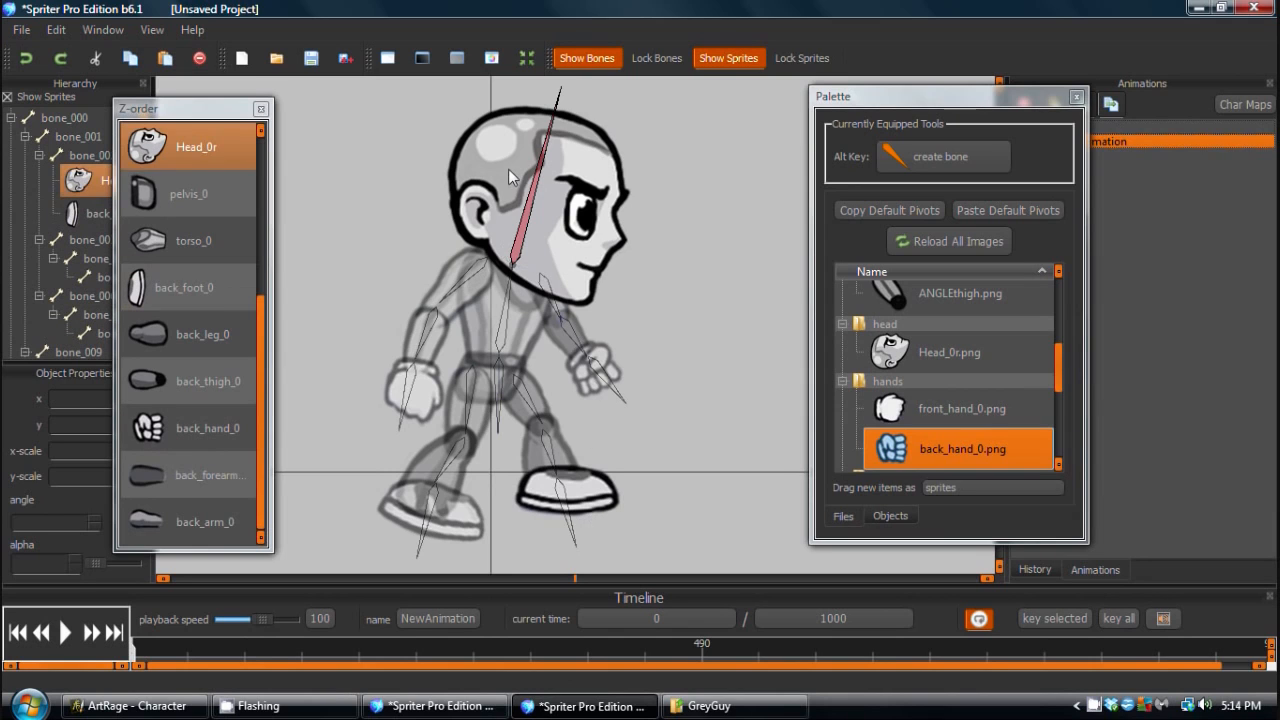
{"action": "left_click", "coordinate": [536, 175]}
{"action": "mouse_move", "coordinate": [557, 98]}
{"action": "left_mouse_down"}
{"action": "mouse_move", "coordinate": [583, 62]}
{"action": "mouse_move", "coordinate": [513, 78]}
{"action": "mouse_move", "coordinate": [541, 92]}
{"action": "left_mouse_up"}
{"action": "key", "text": "ctrl+z"}
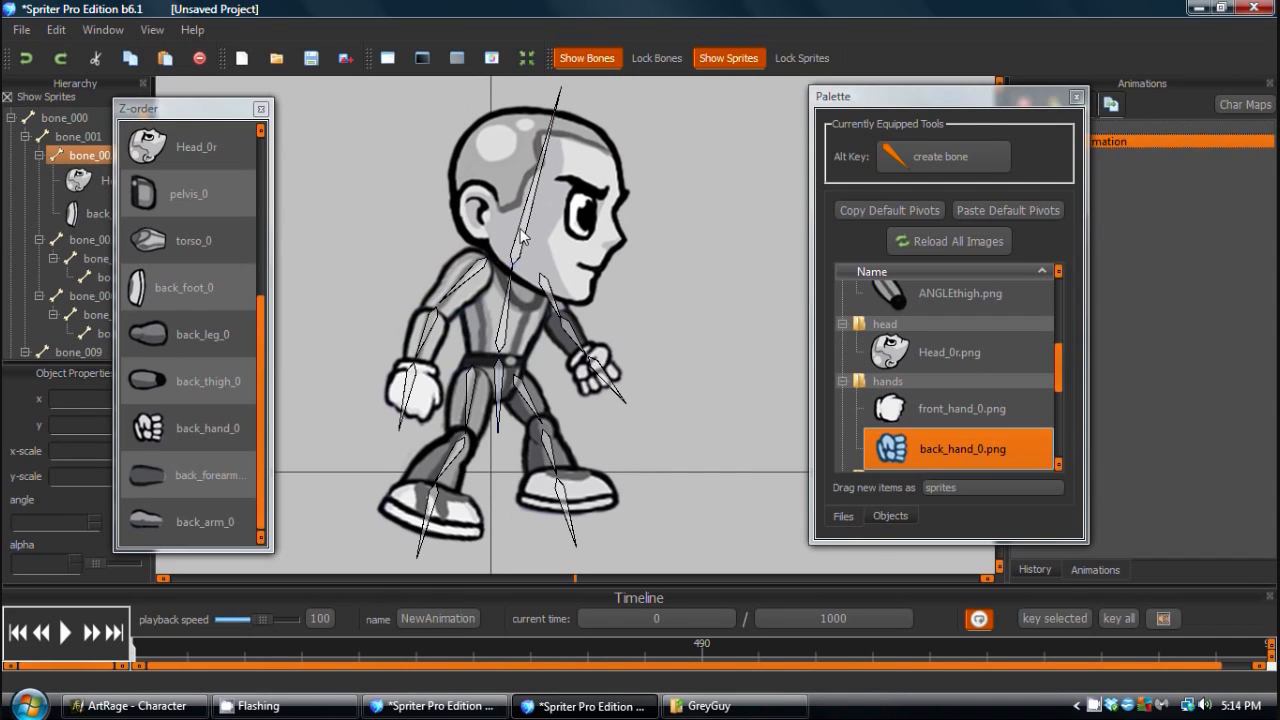
{"action": "left_click", "coordinate": [520, 236]}
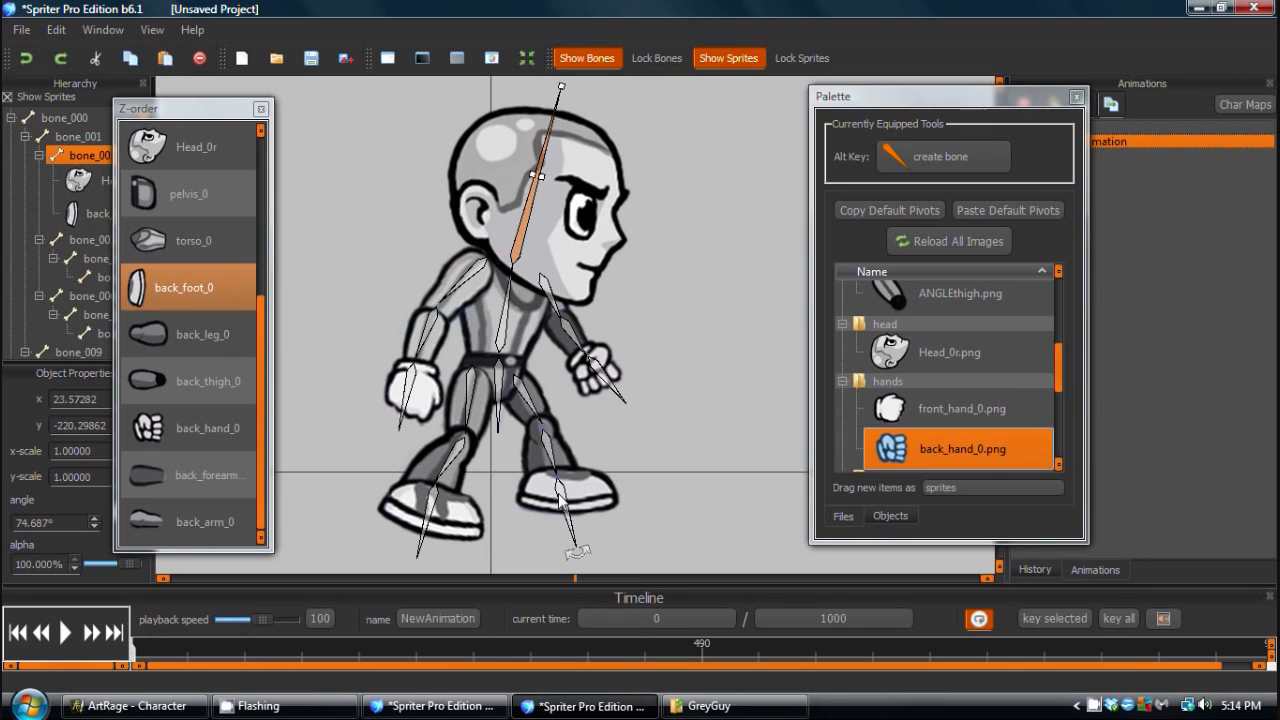
{"action": "key", "text": "b"}
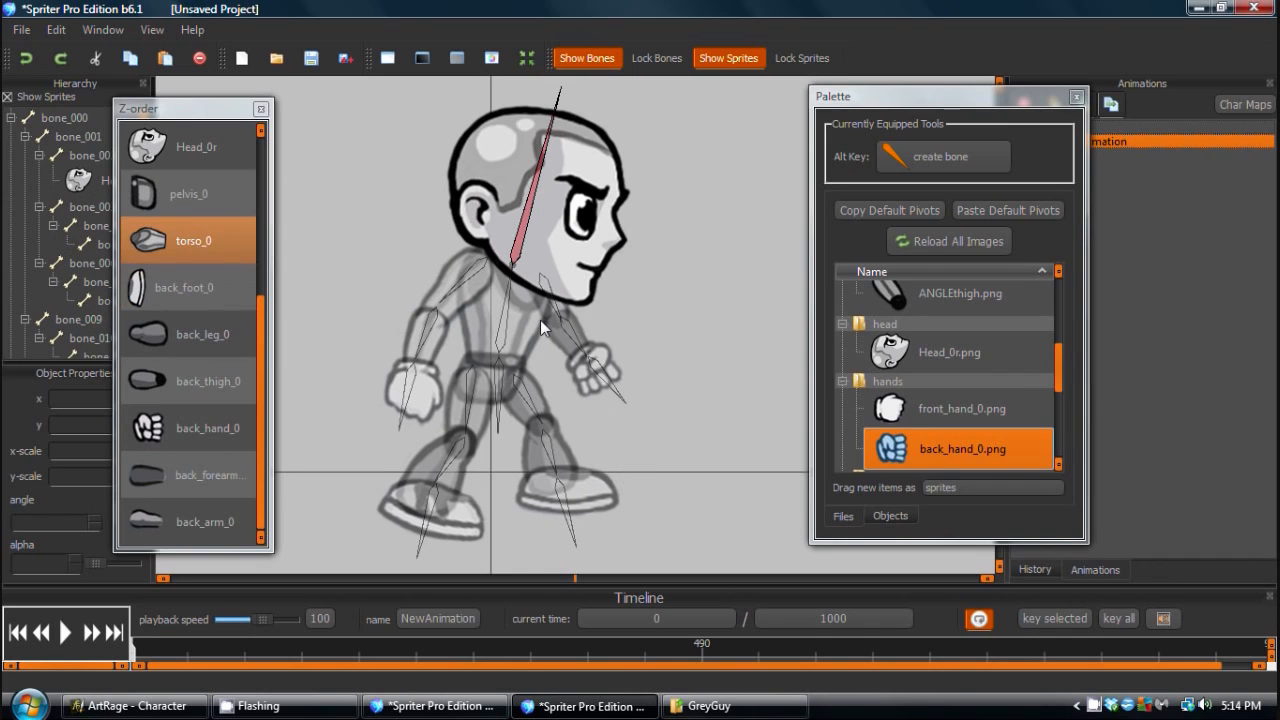
{"action": "left_click", "coordinate": [512, 172]}
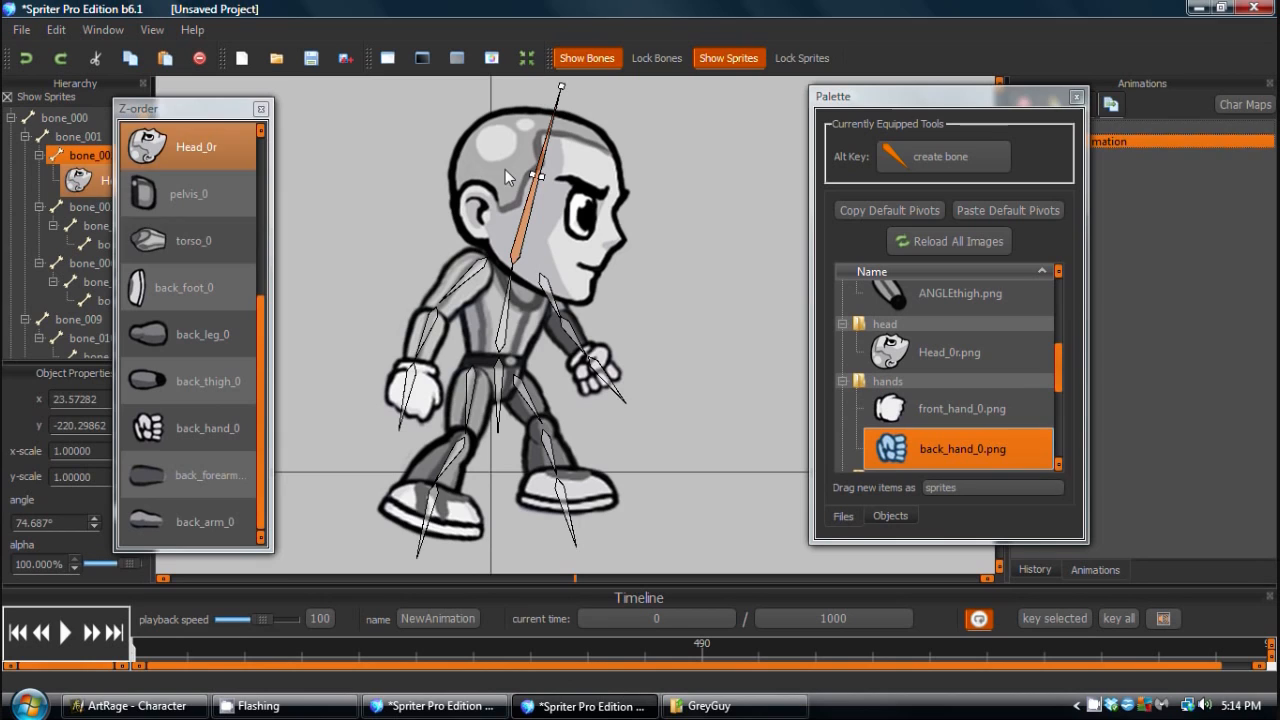
Assign the torso sprite to the torso bone and the front-arm sprites to their matching arm bones.
{"action": "left_click", "coordinate": [503, 332]}
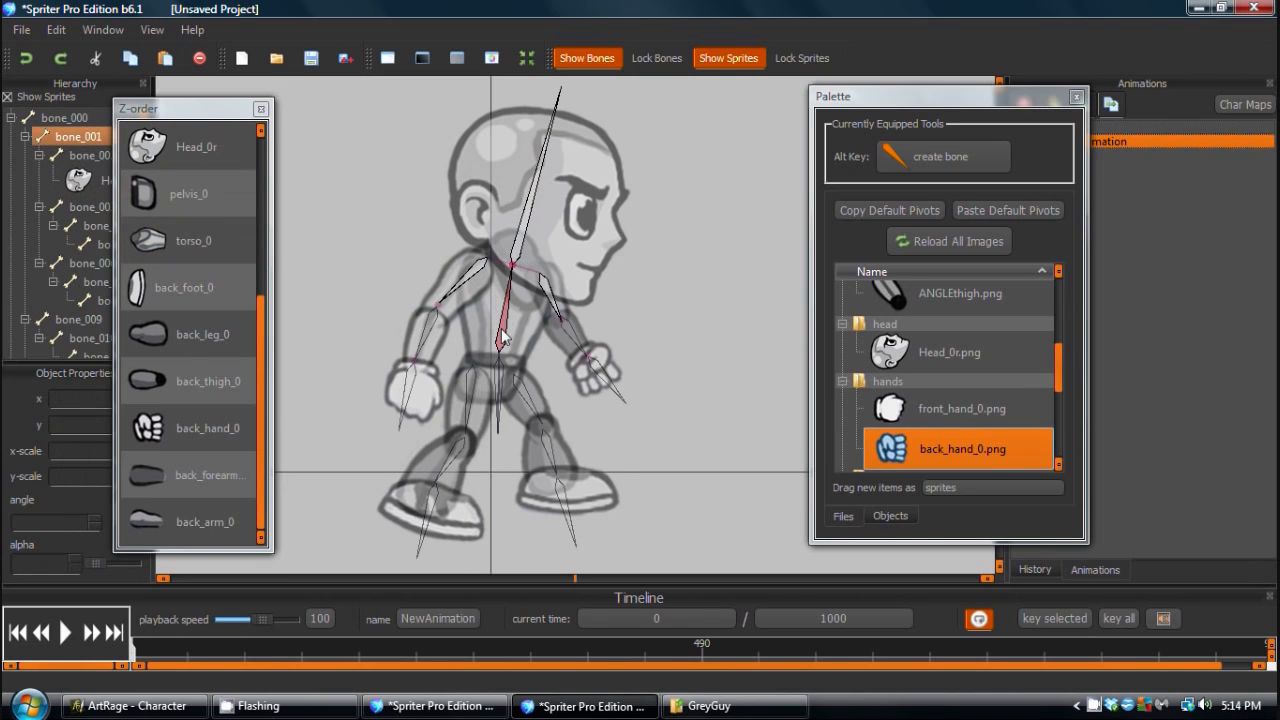
{"action": "left_click", "coordinate": [466, 272]}
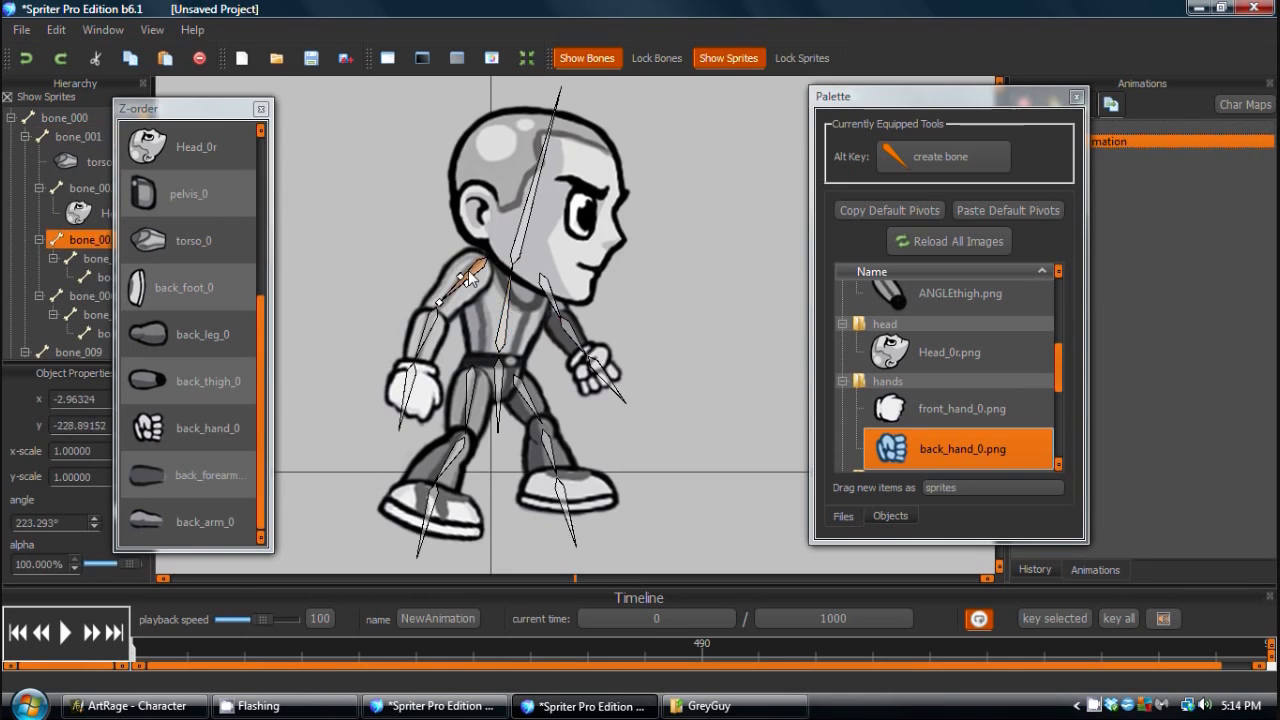
{"action": "key", "text": "b"}
{"action": "left_click", "coordinate": [457, 264]}
{"action": "left_click", "coordinate": [431, 326]}
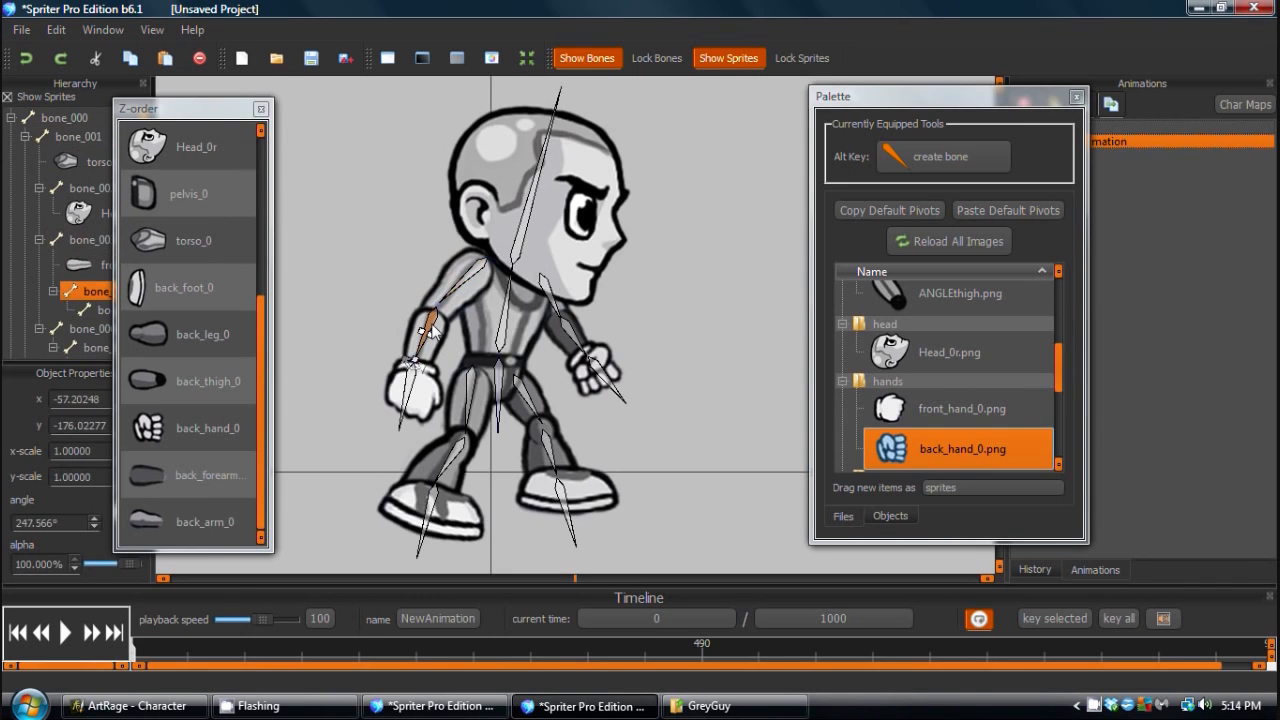
{"action": "key", "text": "b"}
{"action": "left_click", "coordinate": [418, 388]}
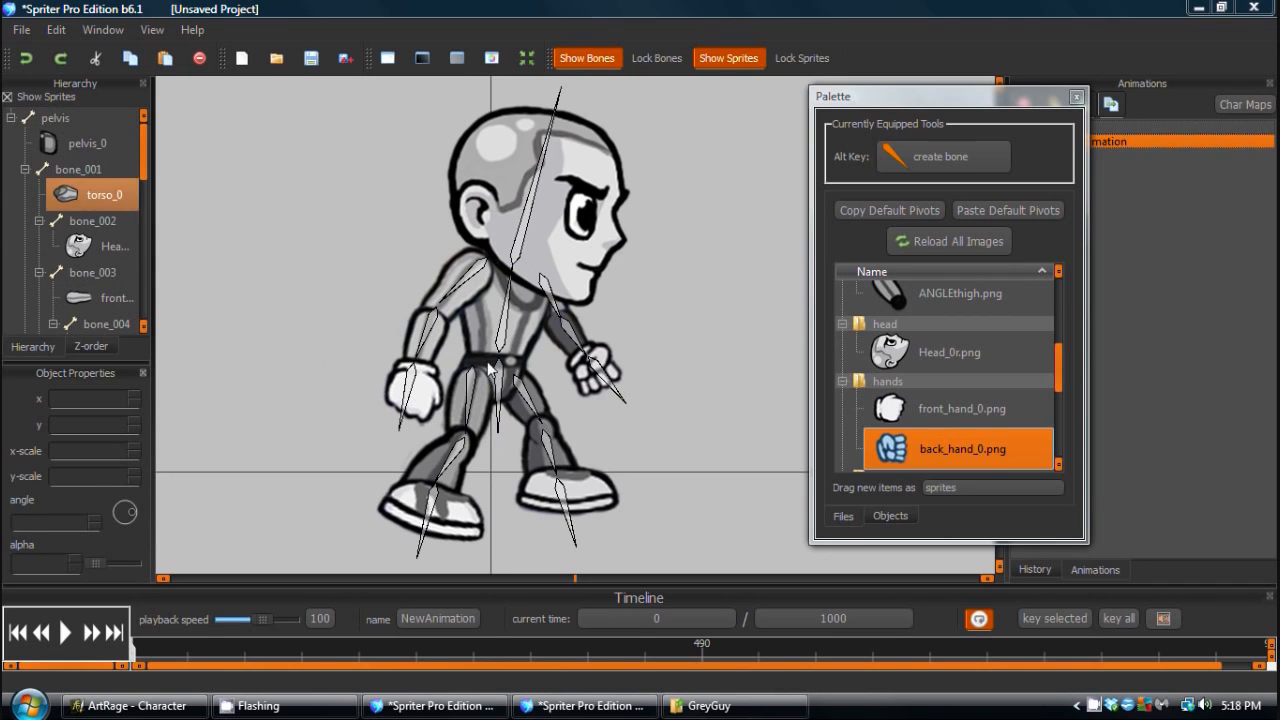
Try moving the whole character by its pelvis bone to (229, -135), and undo the move.
{"action": "left_click_drag", "start_coordinate": [503, 378], "coordinate": [706, 365]}
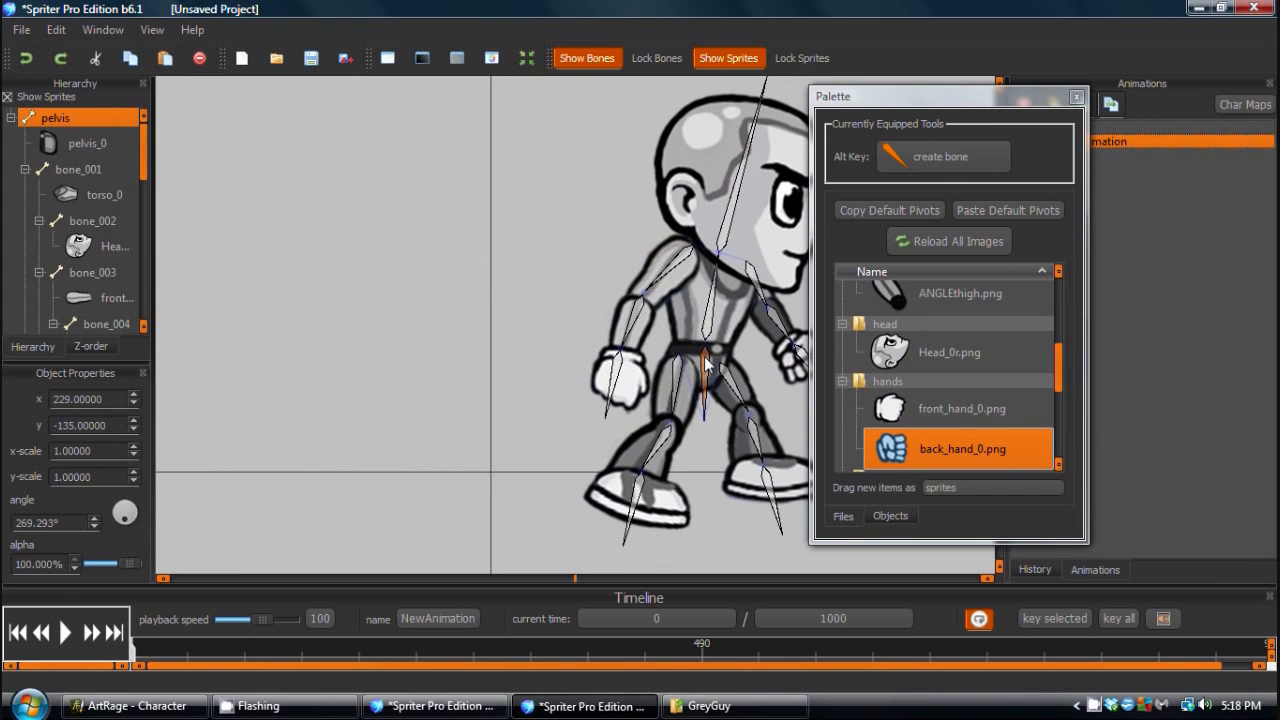
{"action": "key", "text": "ctrl+z"}
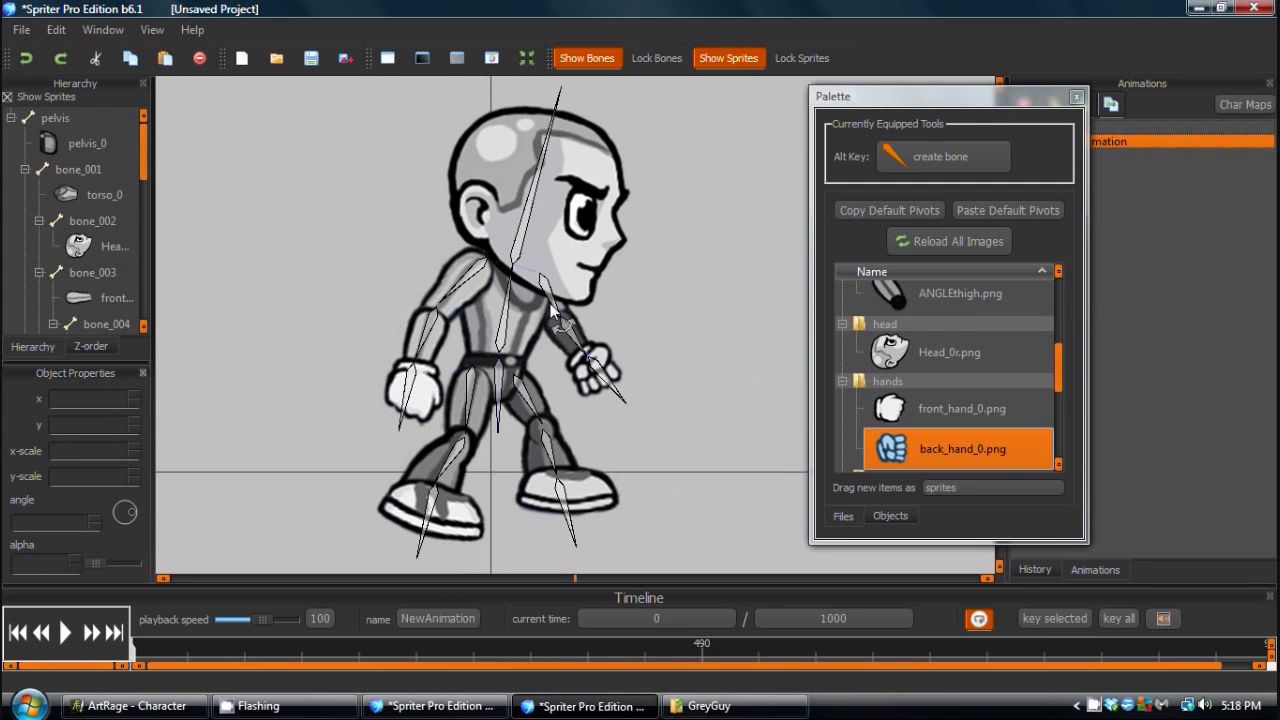
Pose both arms, rotating the back forearm bone forward to about 319° or slightly more and the front upper-arm bone backward to about 204°.
{"action": "left_click_drag", "start_coordinate": [558, 316], "coordinate": [594, 340]}
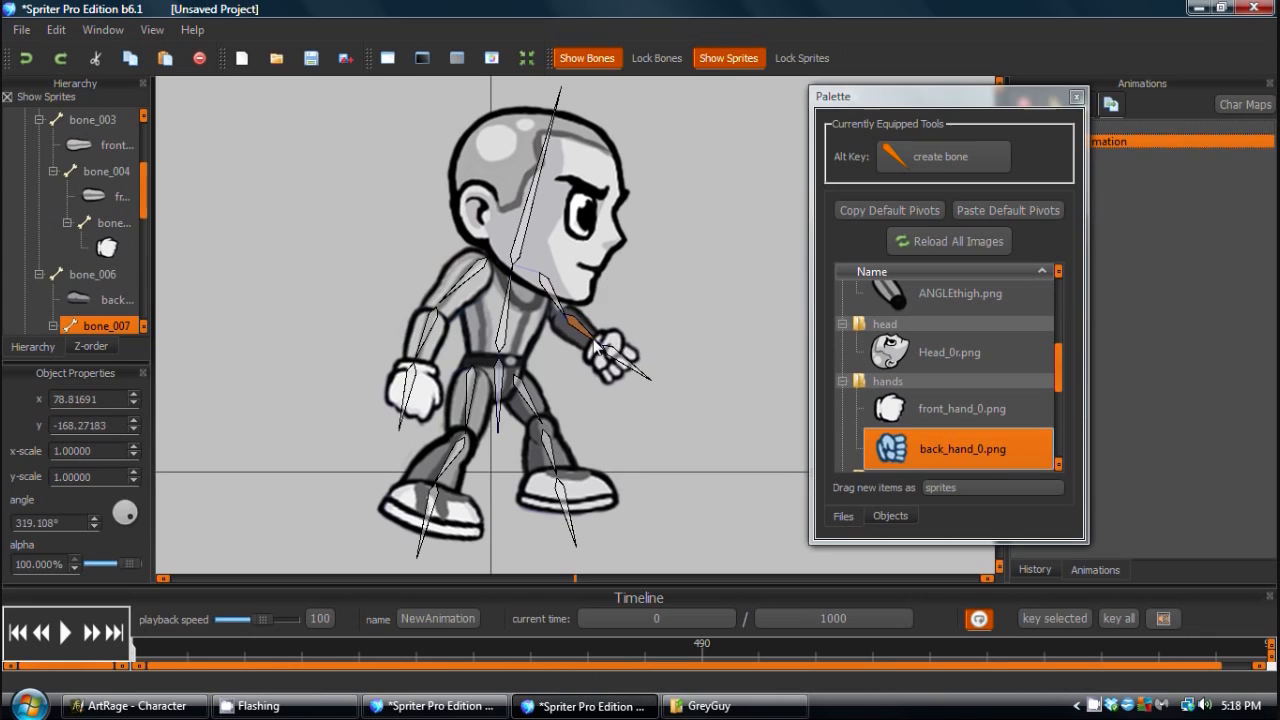
{"action": "left_click_drag", "start_coordinate": [455, 298], "coordinate": [438, 275]}
{"action": "mouse_move", "coordinate": [380, 313]}
{"action": "left_mouse_down"}
{"action": "mouse_move", "coordinate": [395, 340]}
{"action": "mouse_move", "coordinate": [420, 331]}
{"action": "mouse_move", "coordinate": [383, 310]}
{"action": "mouse_move", "coordinate": [398, 285]}
{"action": "mouse_move", "coordinate": [508, 310]}
{"action": "mouse_move", "coordinate": [541, 273]}
{"action": "mouse_move", "coordinate": [538, 222]}
{"action": "mouse_move", "coordinate": [540, 300]}
{"action": "mouse_move", "coordinate": [450, 320]}
{"action": "mouse_move", "coordinate": [402, 306]}
{"action": "left_mouse_up"}
{"action": "left_click", "coordinate": [432, 276]}
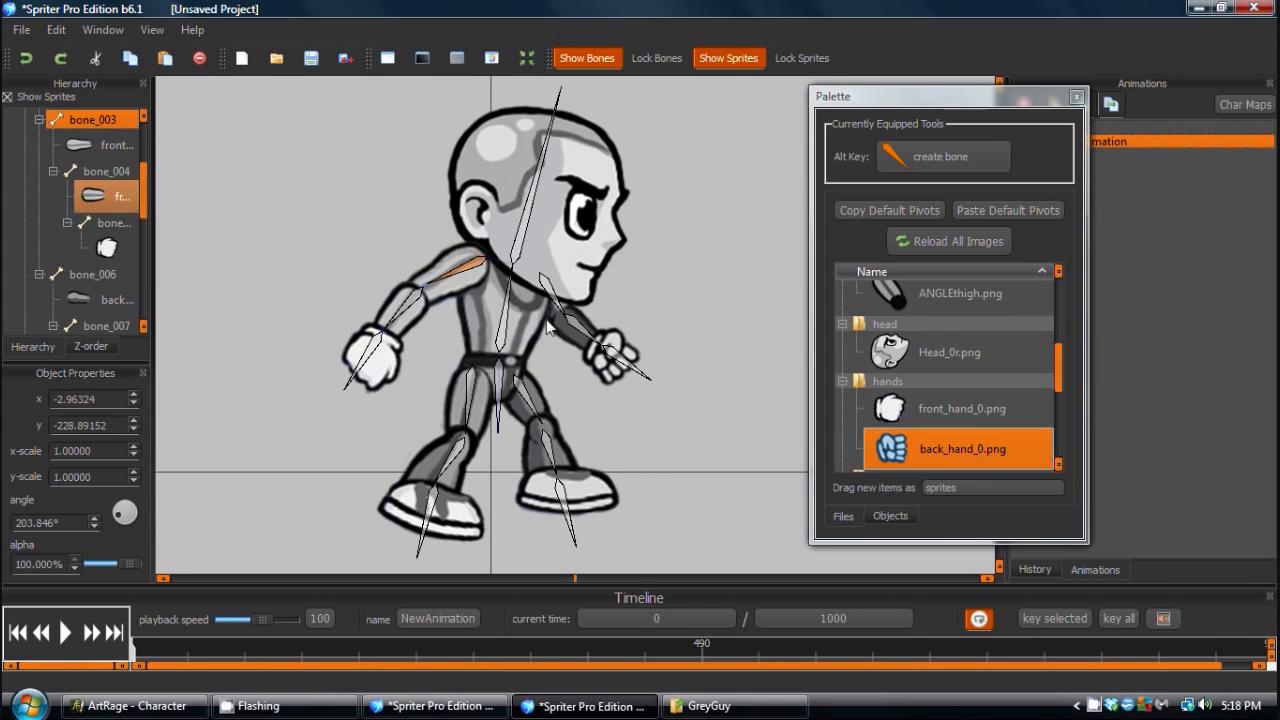
{"action": "mouse_move", "coordinate": [561, 310]}
{"action": "left_mouse_down"}
{"action": "mouse_move", "coordinate": [534, 320]}
{"action": "mouse_move", "coordinate": [501, 294]}
{"action": "mouse_move", "coordinate": [566, 310]}
{"action": "left_mouse_up"}
Adjust the front and back thigh bones, with the back one at about 301°, and move the pelvis bone to (2, -153).
{"action": "left_click_drag", "start_coordinate": [472, 408], "coordinate": [462, 440]}
{"action": "mouse_move", "coordinate": [534, 406]}
{"action": "left_mouse_down"}
{"action": "mouse_move", "coordinate": [565, 330]}
{"action": "mouse_move", "coordinate": [553, 319]}
{"action": "mouse_move", "coordinate": [620, 350]}
{"action": "mouse_move", "coordinate": [560, 440]}
{"action": "mouse_move", "coordinate": [541, 428]}
{"action": "left_mouse_up"}
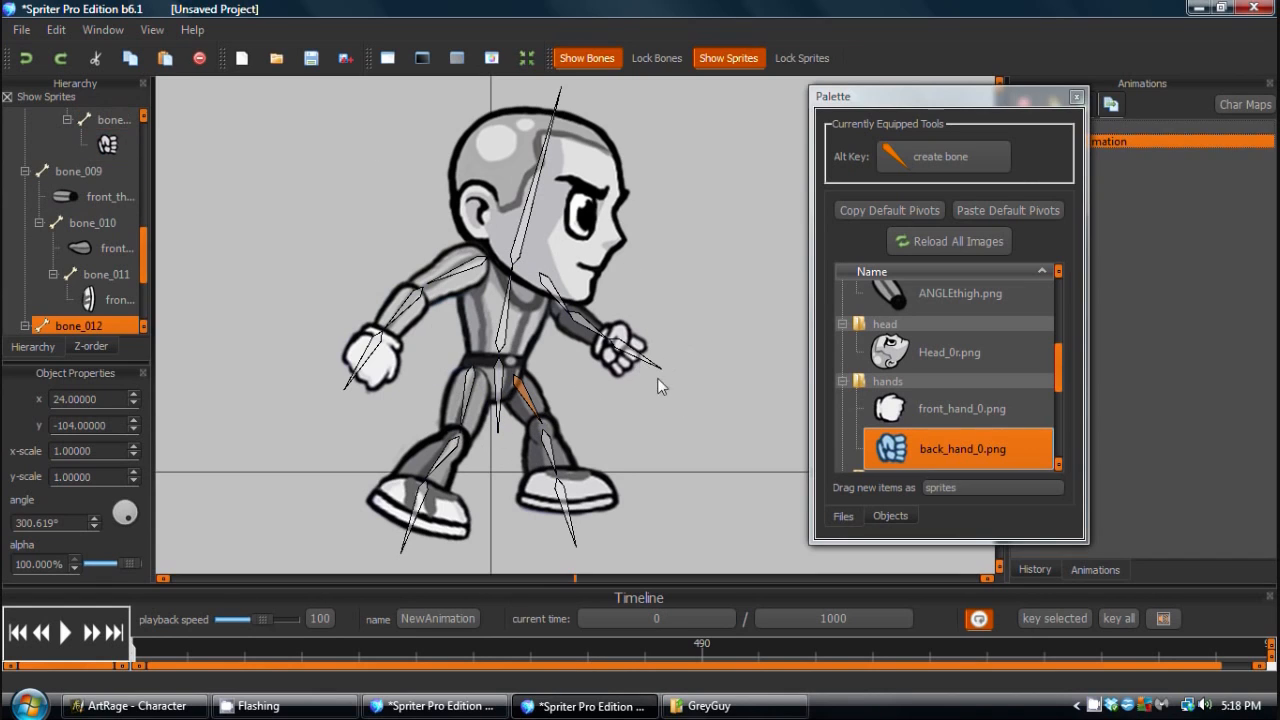
{"action": "left_click", "coordinate": [499, 370]}
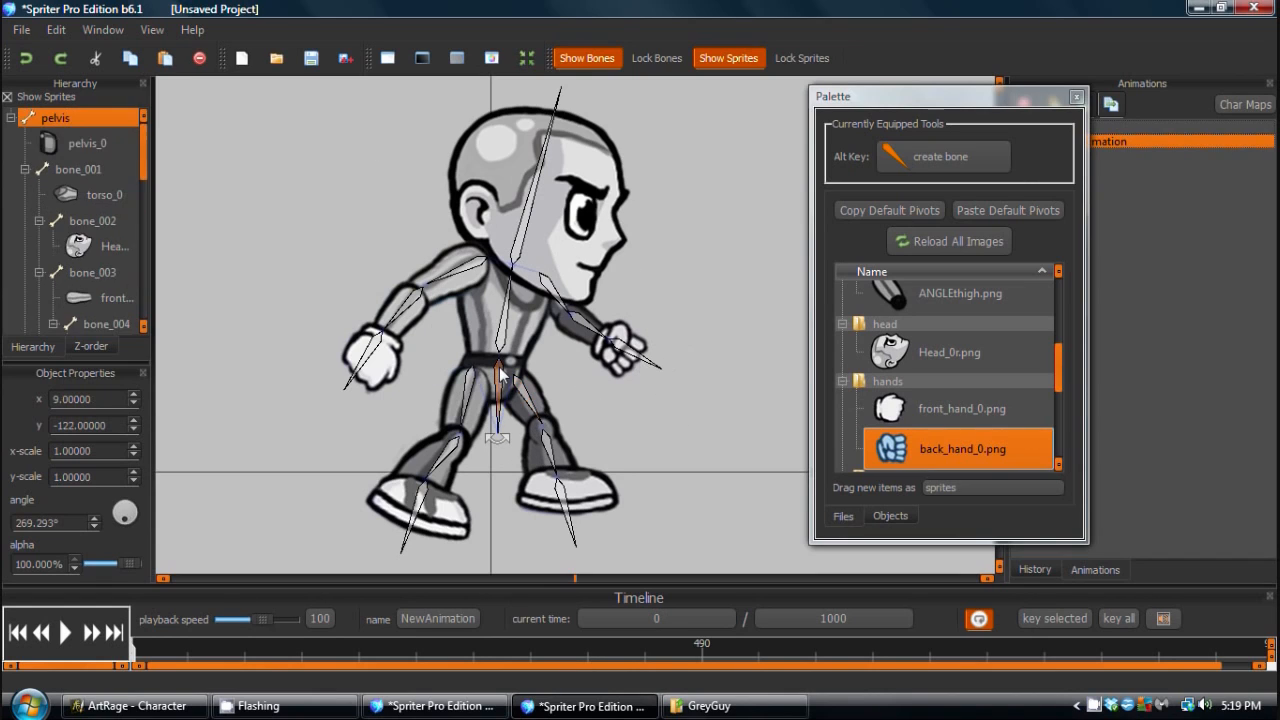
{"action": "left_click_drag", "start_coordinate": [502, 358], "coordinate": [493, 338]}
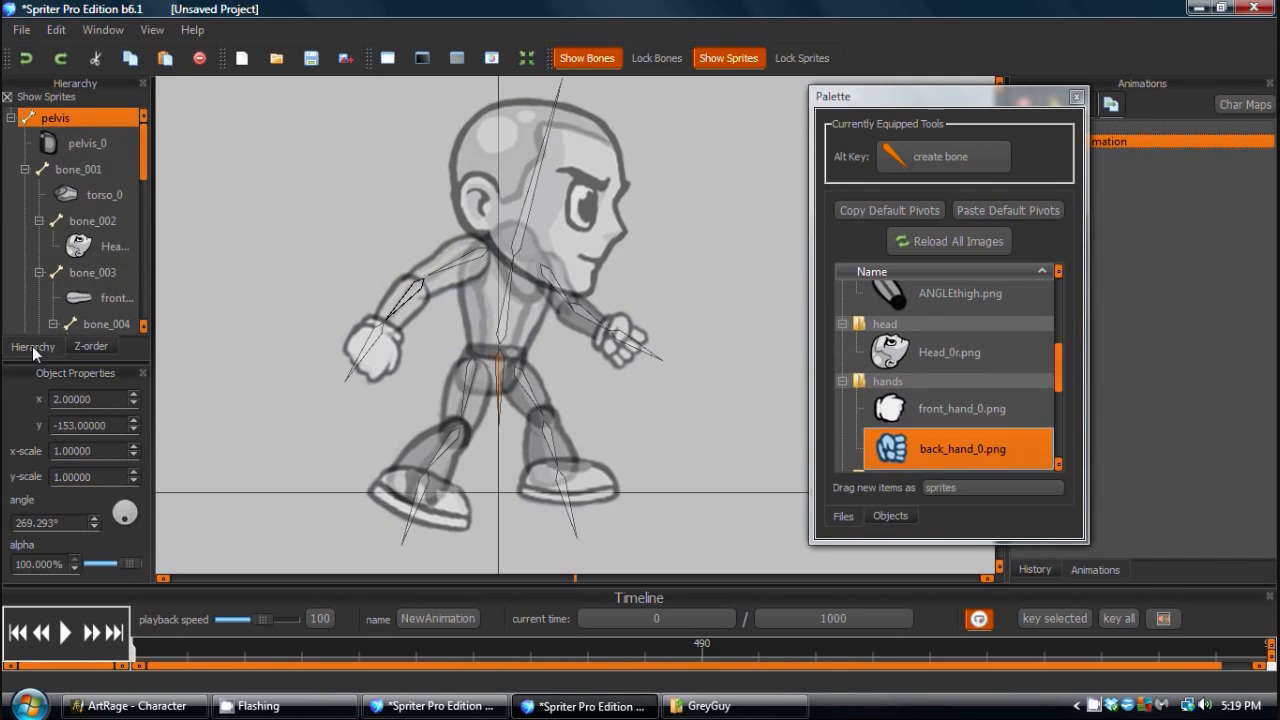
Rename the torso bone bone_001 as chest in the hierarchy.
{"action": "left_click", "coordinate": [91, 346]}
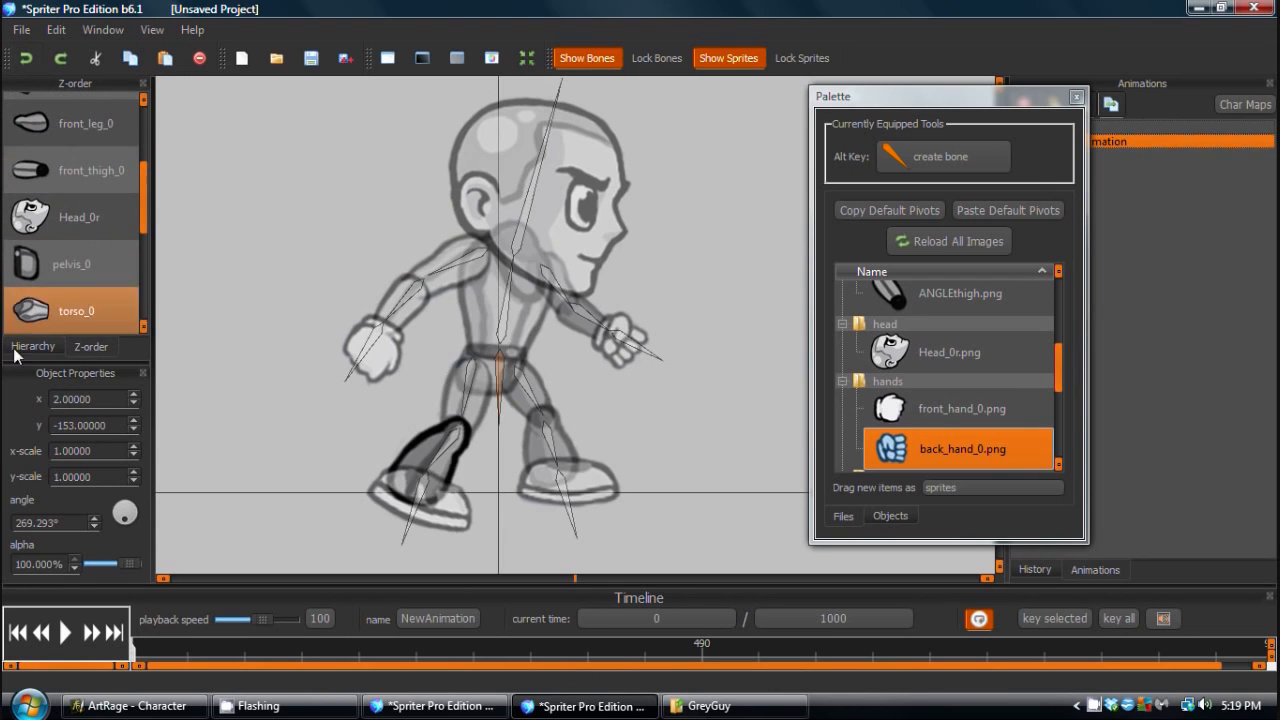
{"action": "left_click", "coordinate": [20, 346]}
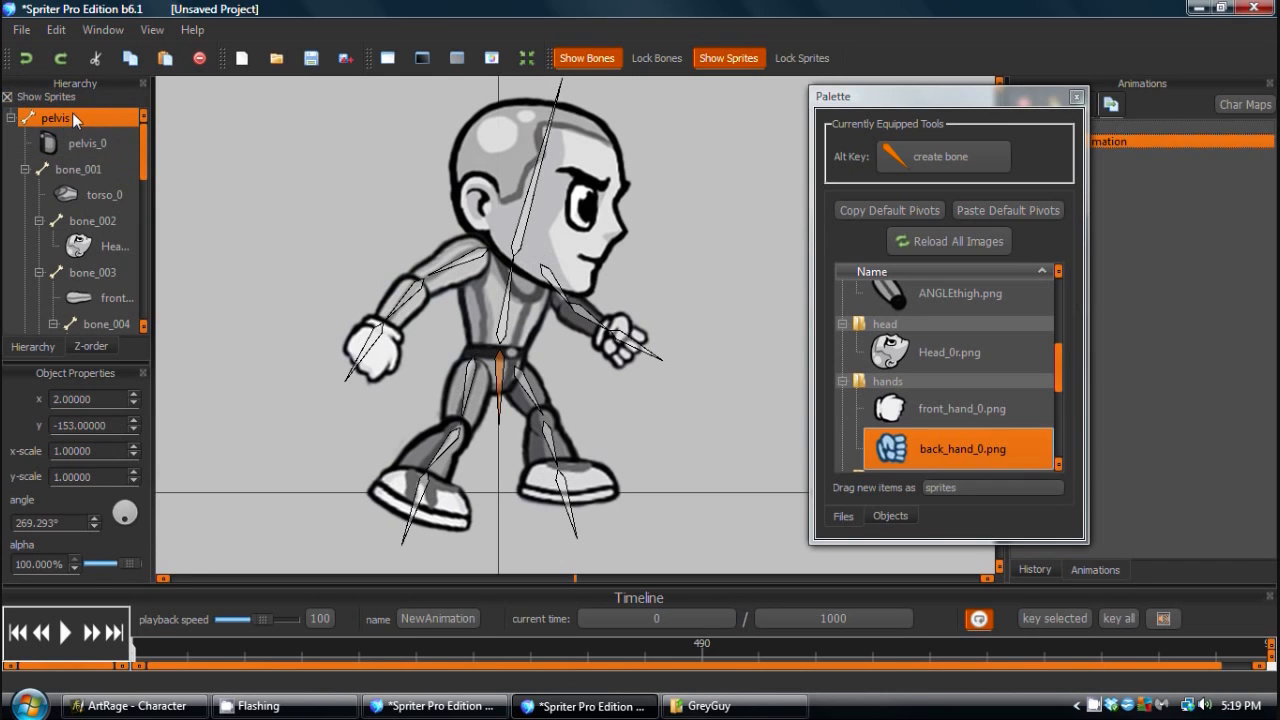
{"action": "double_click", "coordinate": [90, 170]}
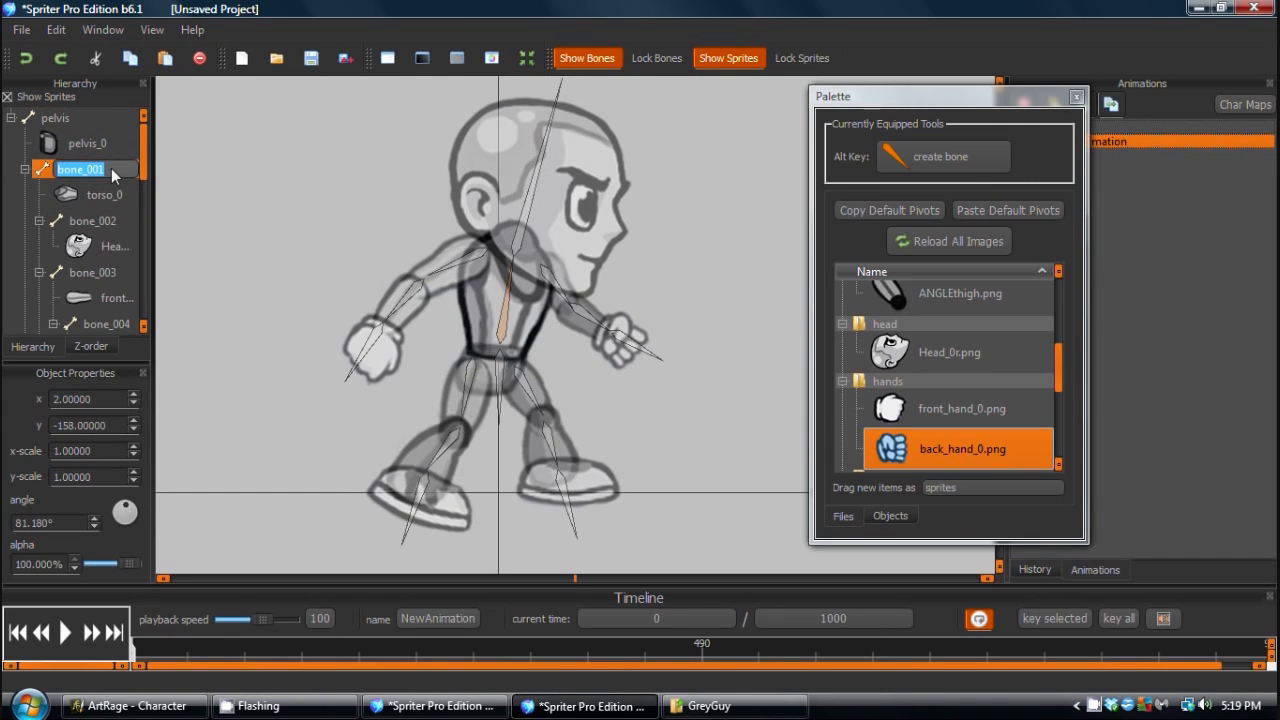
{"action": "type", "text": "c"}
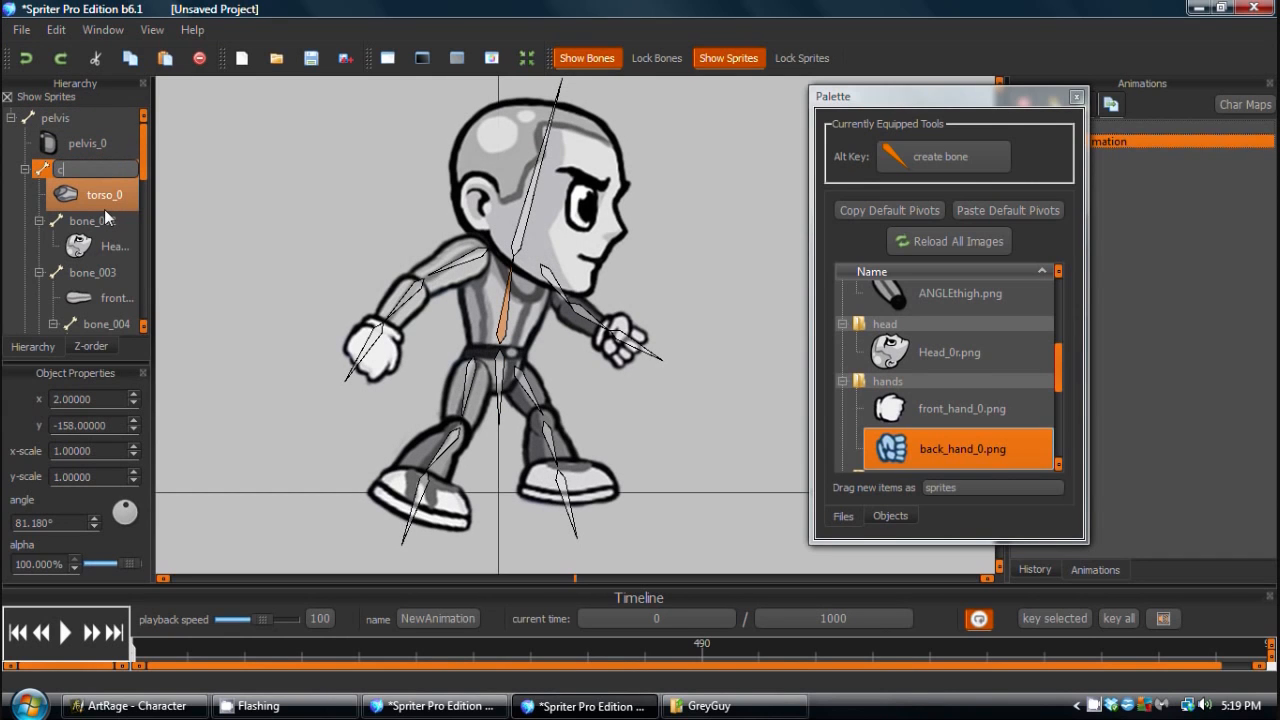
{"action": "type", "text": "hest"}
{"action": "key", "text": "Return"}
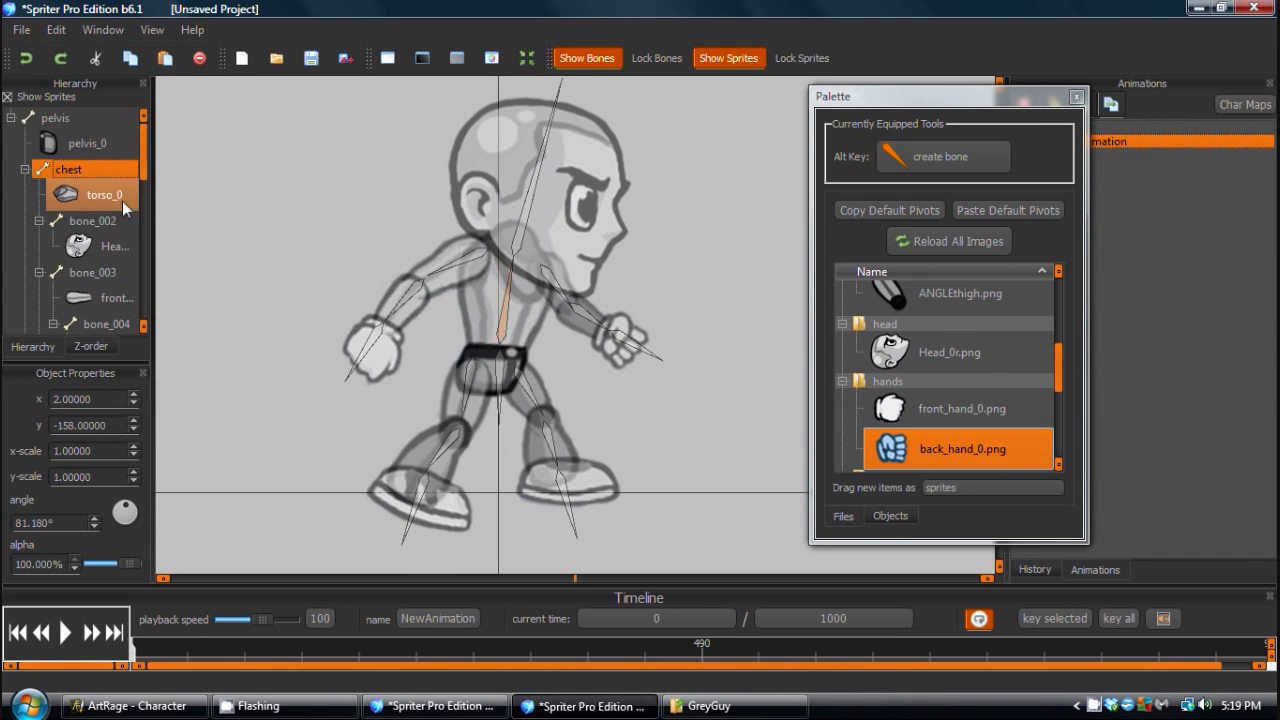
Try reparenting the torso_0 sprite from the chest bone to the pelvis bone in the hierarchy, and undo the change.
{"action": "mouse_move", "coordinate": [145, 160]}
{"action": "left_mouse_down"}
{"action": "mouse_move", "coordinate": [148, 268]}
{"action": "mouse_move", "coordinate": [160, 140]}
{"action": "left_mouse_up"}
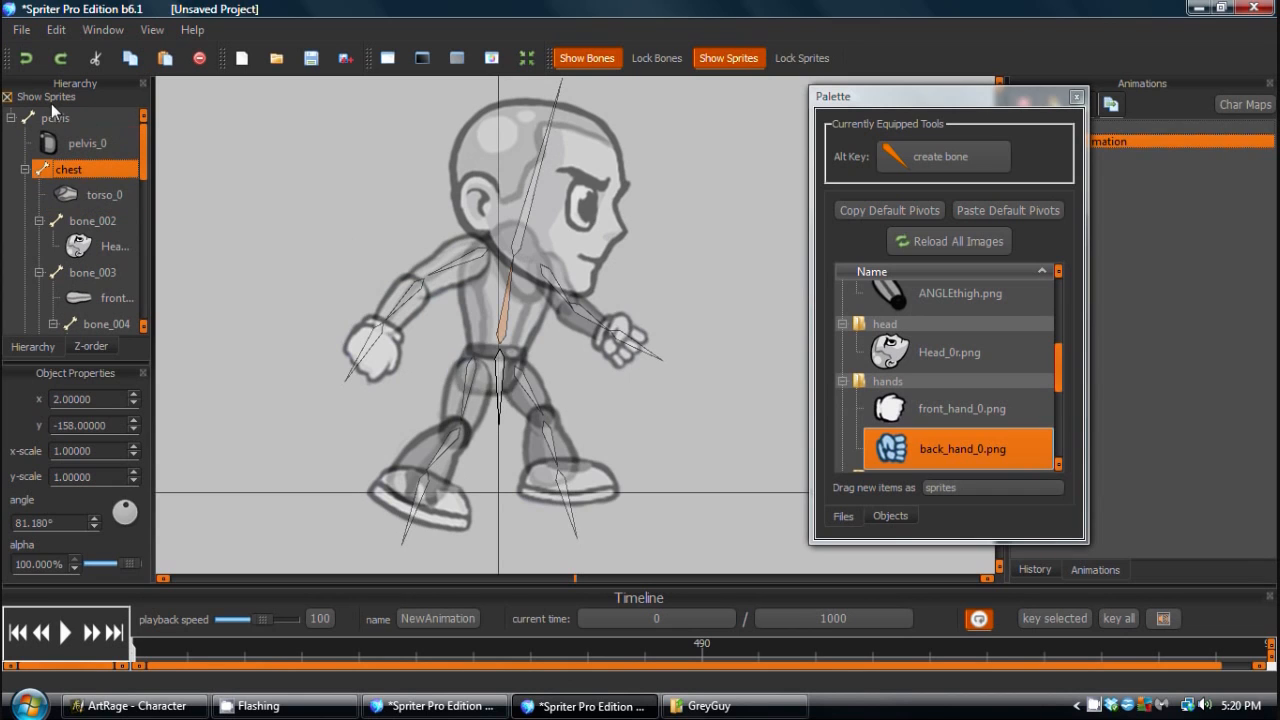
{"action": "left_click", "coordinate": [78, 195]}
{"action": "left_click_drag", "start_coordinate": [76, 190], "coordinate": [77, 154]}
{"action": "left_click", "coordinate": [78, 178]}
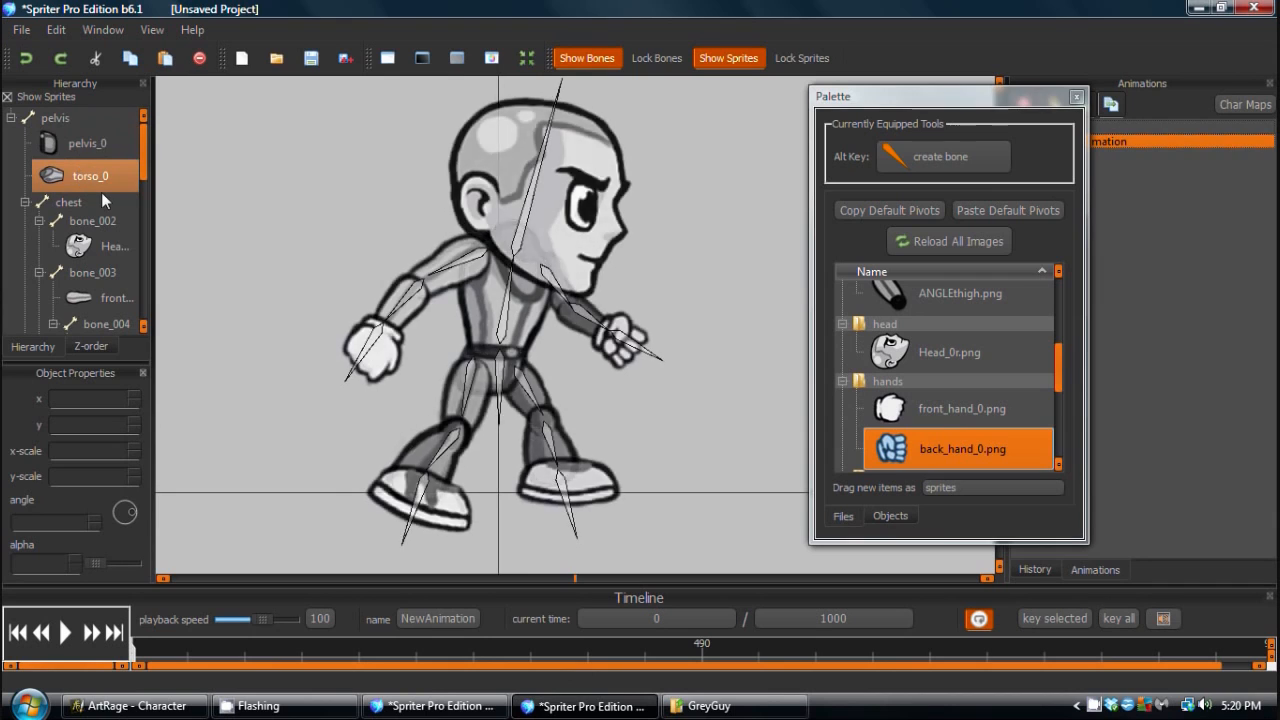
{"action": "key", "text": "ctrl+z"}
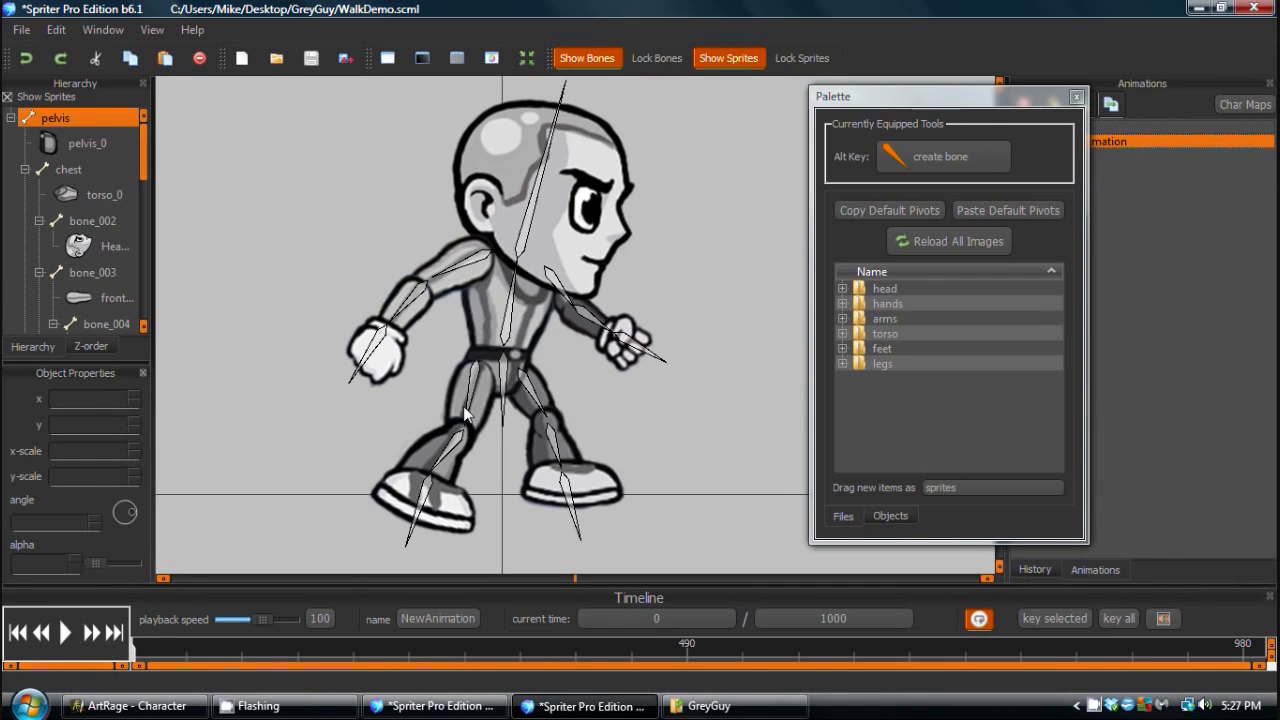
Pose the legs for a stride, rotating the front thigh bone to about 247°, its shin to about 199° and the back thigh to about 301°.
{"action": "left_click_drag", "start_coordinate": [468, 418], "coordinate": [458, 418]}
{"action": "left_click_drag", "start_coordinate": [463, 367], "coordinate": [477, 367]}
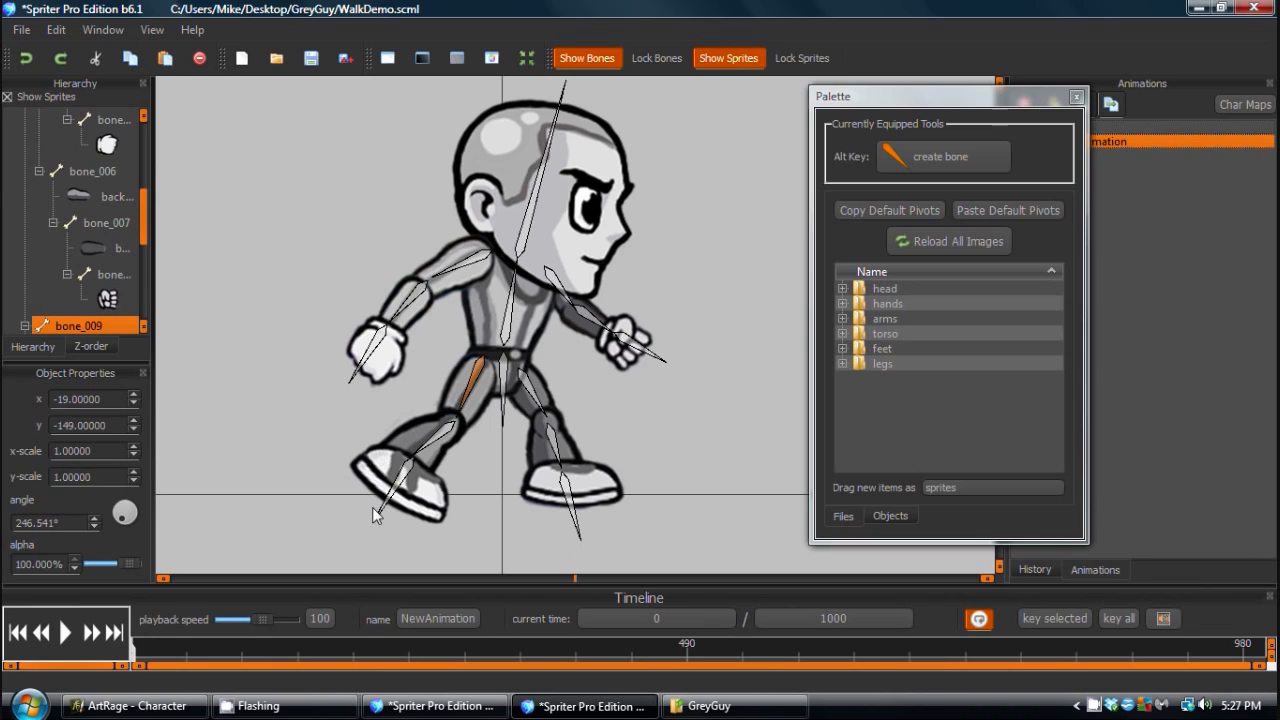
{"action": "left_click_drag", "start_coordinate": [418, 452], "coordinate": [413, 437]}
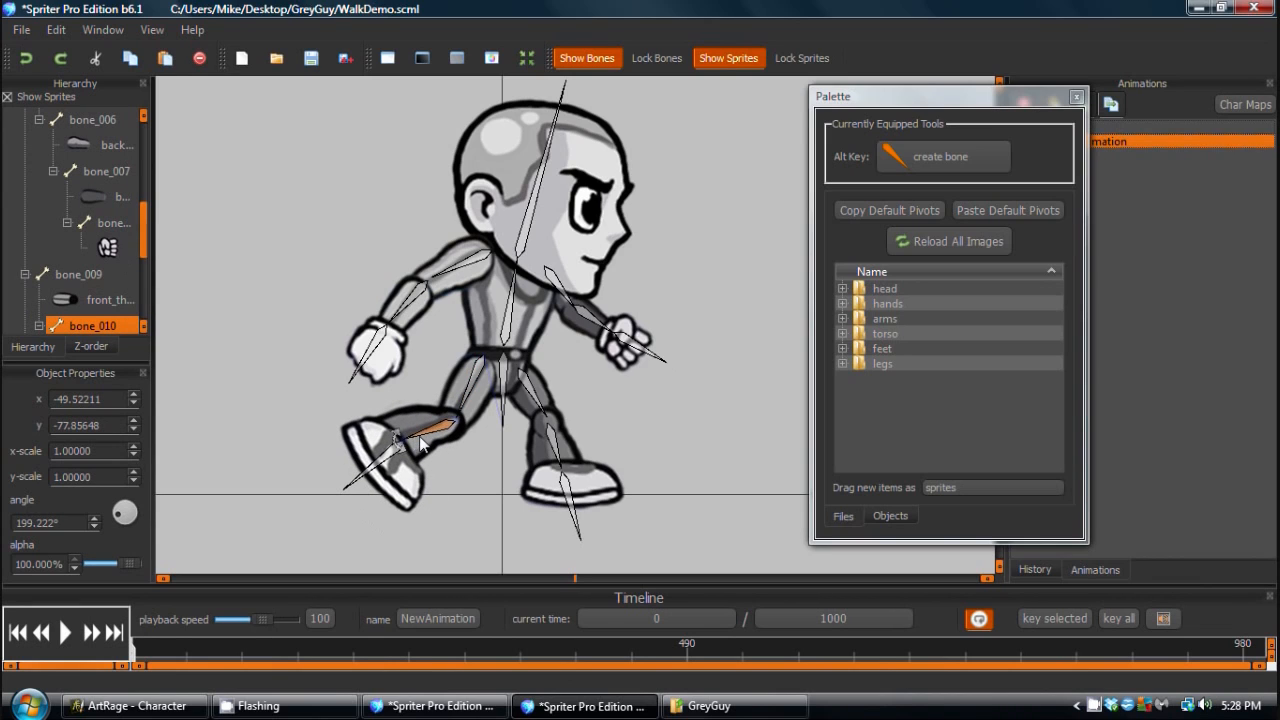
{"action": "left_click_drag", "start_coordinate": [539, 399], "coordinate": [537, 402]}
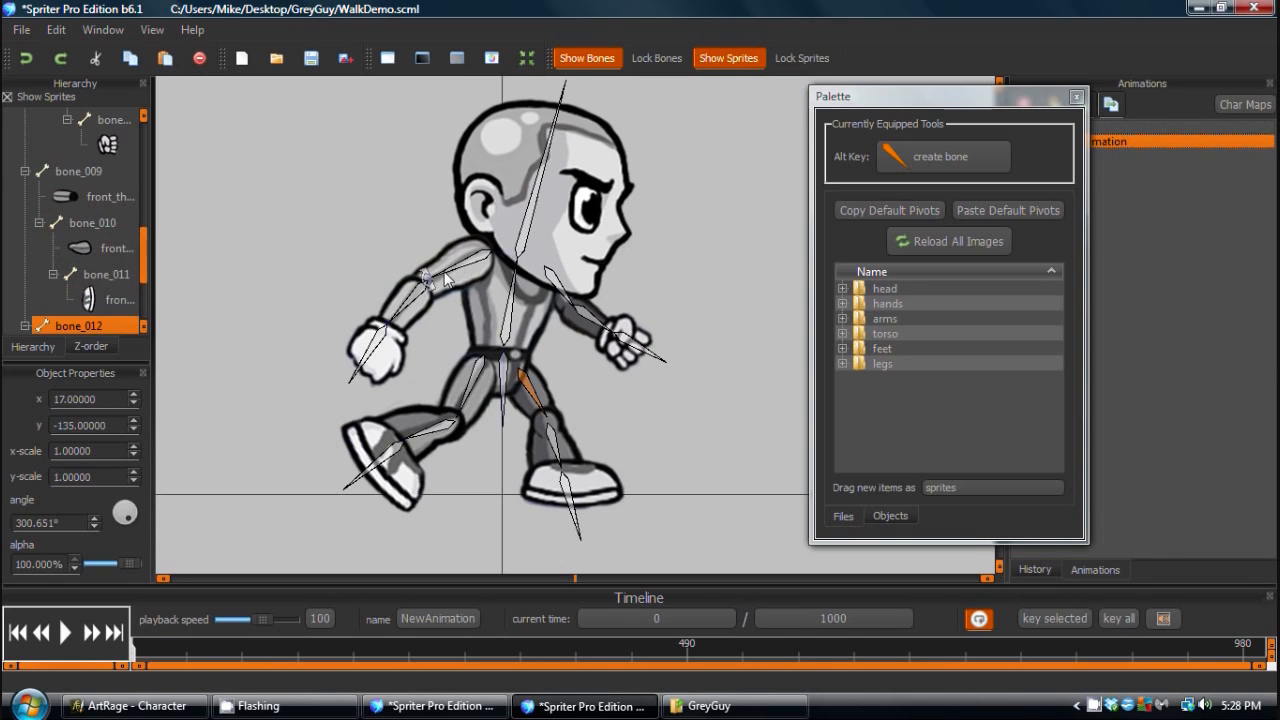
Swing the front upper-arm bone forward to about 284° and move it to about (-15, -263).
{"action": "left_click_drag", "start_coordinate": [445, 280], "coordinate": [512, 333]}
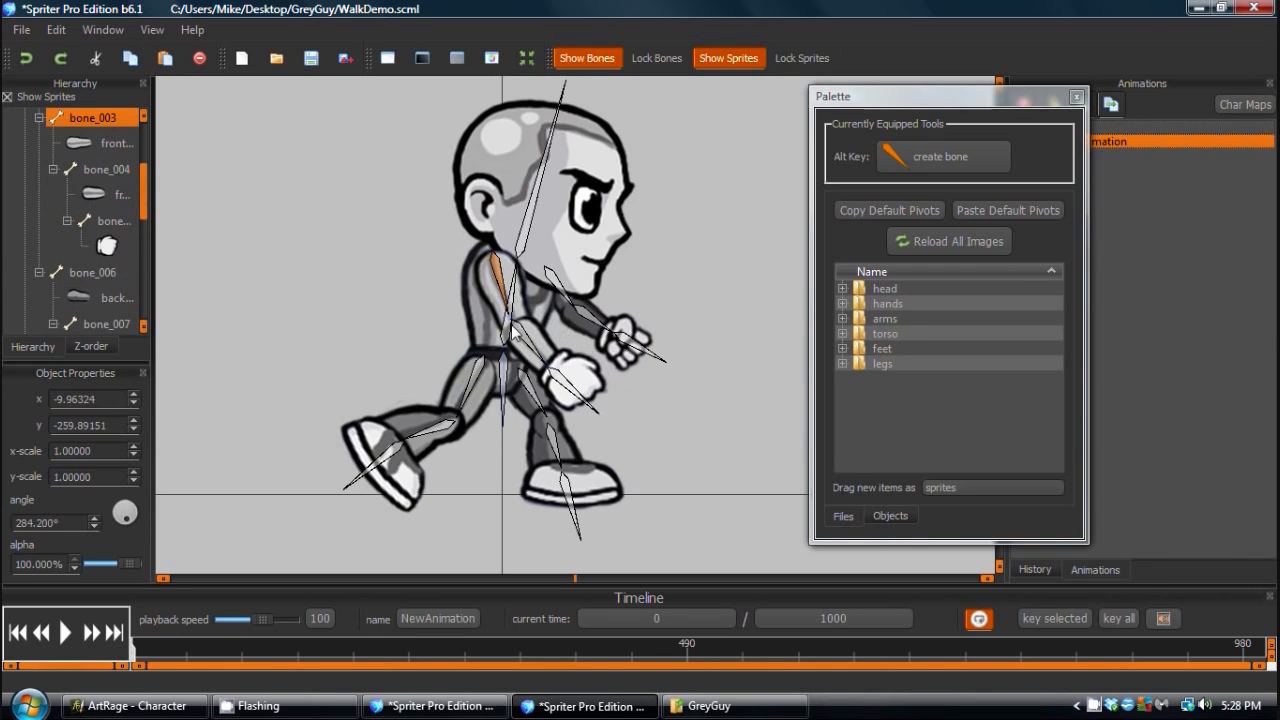
{"action": "left_click_drag", "start_coordinate": [494, 268], "coordinate": [489, 264]}
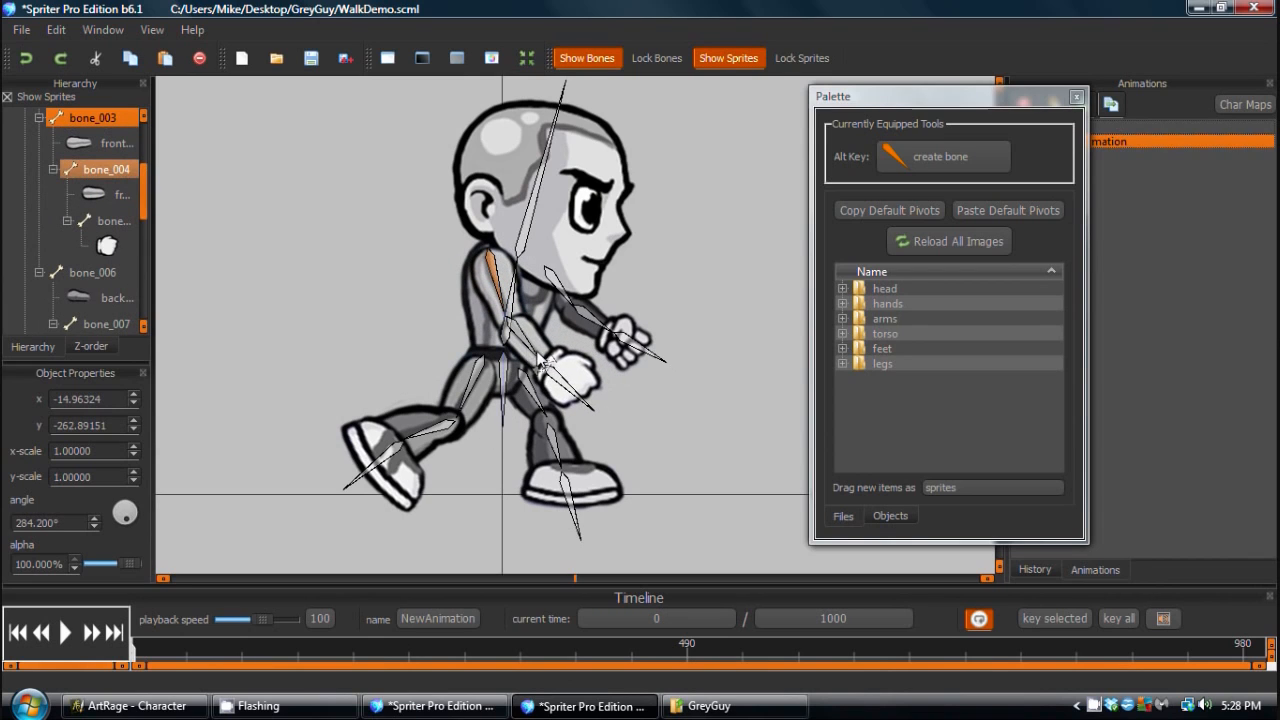
Rotate the front forearm bone to about 322° and swing the back upper-arm bone backward to about 217°.
{"action": "left_click_drag", "start_coordinate": [540, 362], "coordinate": [550, 355]}
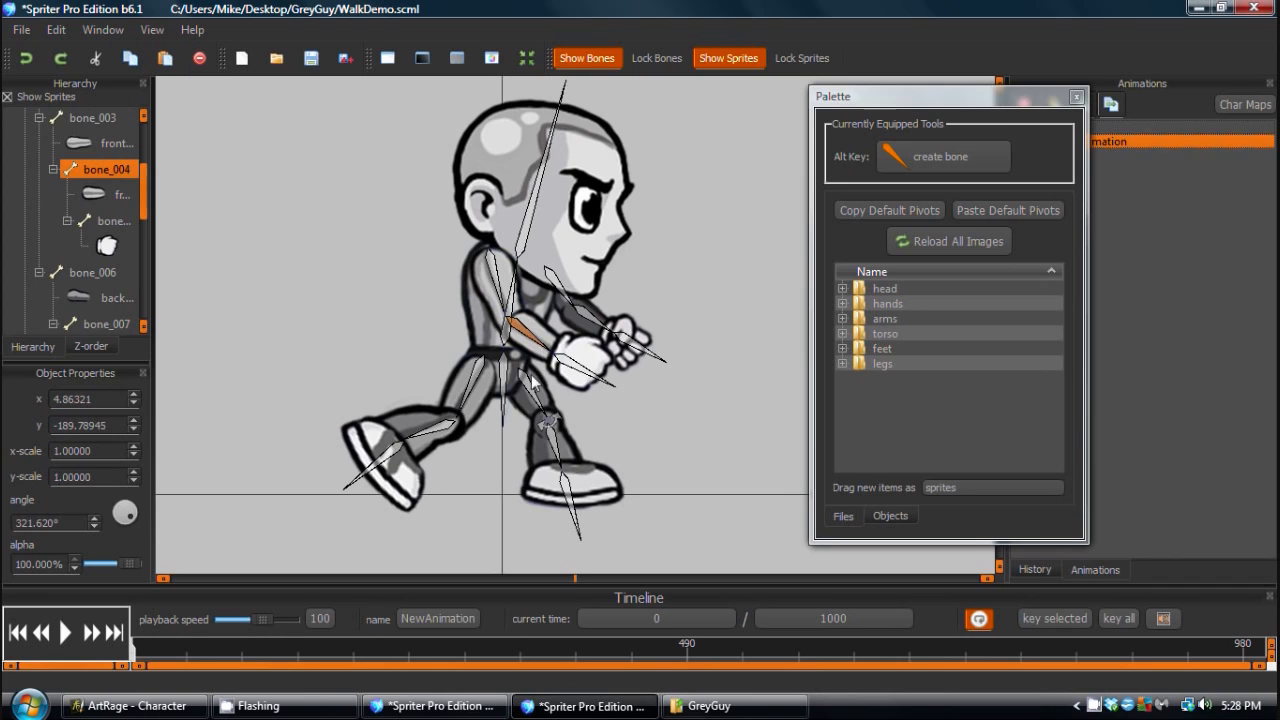
{"action": "left_click_drag", "start_coordinate": [571, 312], "coordinate": [524, 272]}
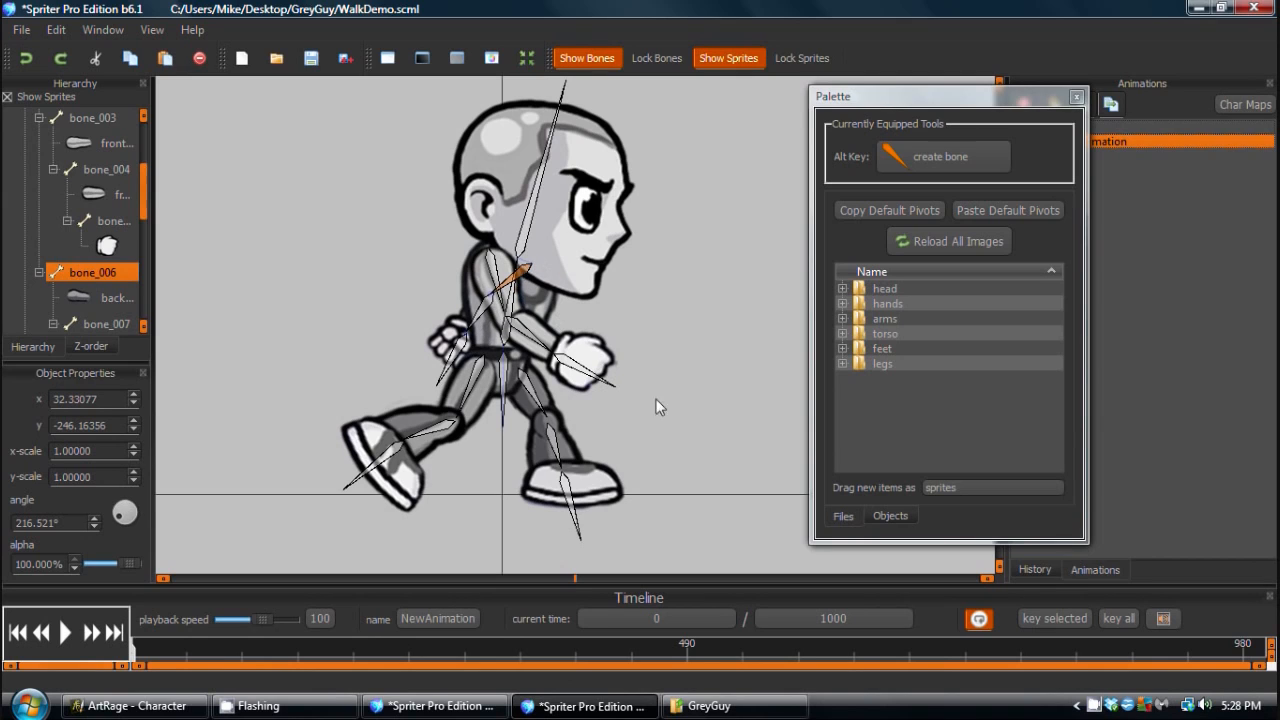
{"action": "left_click_drag", "start_coordinate": [671, 213], "coordinate": [674, 231]}
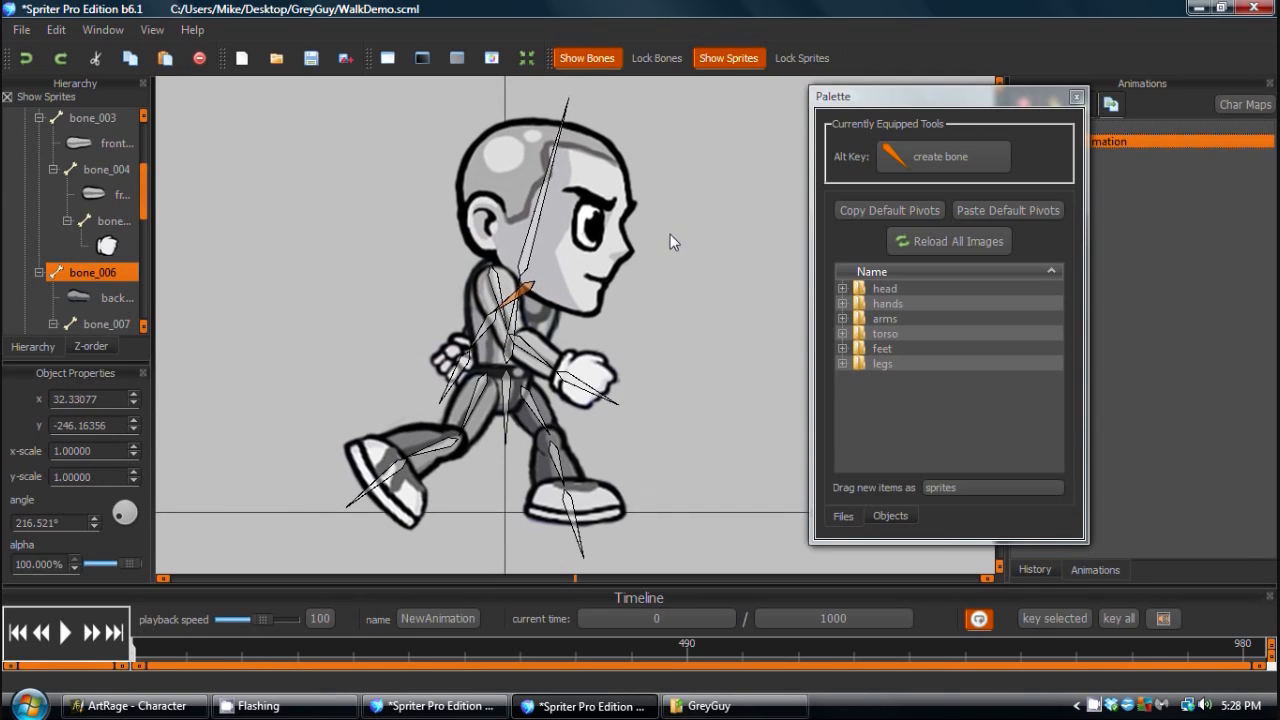
Rotate the head bone to about 79° and the front upper-arm bone to about 283°.
{"action": "left_click_drag", "start_coordinate": [566, 112], "coordinate": [525, 250]}
{"action": "left_click_drag", "start_coordinate": [446, 390], "coordinate": [450, 344]}
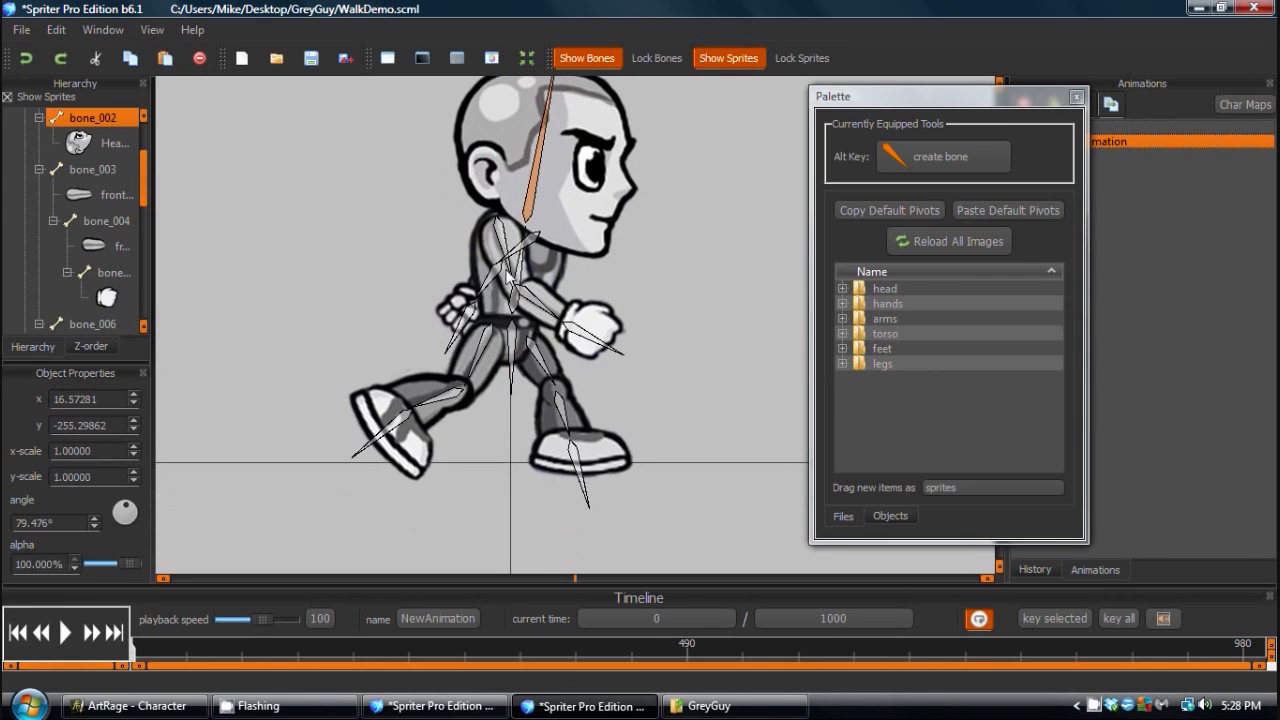
{"action": "left_click", "coordinate": [511, 272]}
{"action": "left_click_drag", "start_coordinate": [508, 271], "coordinate": [509, 271]}
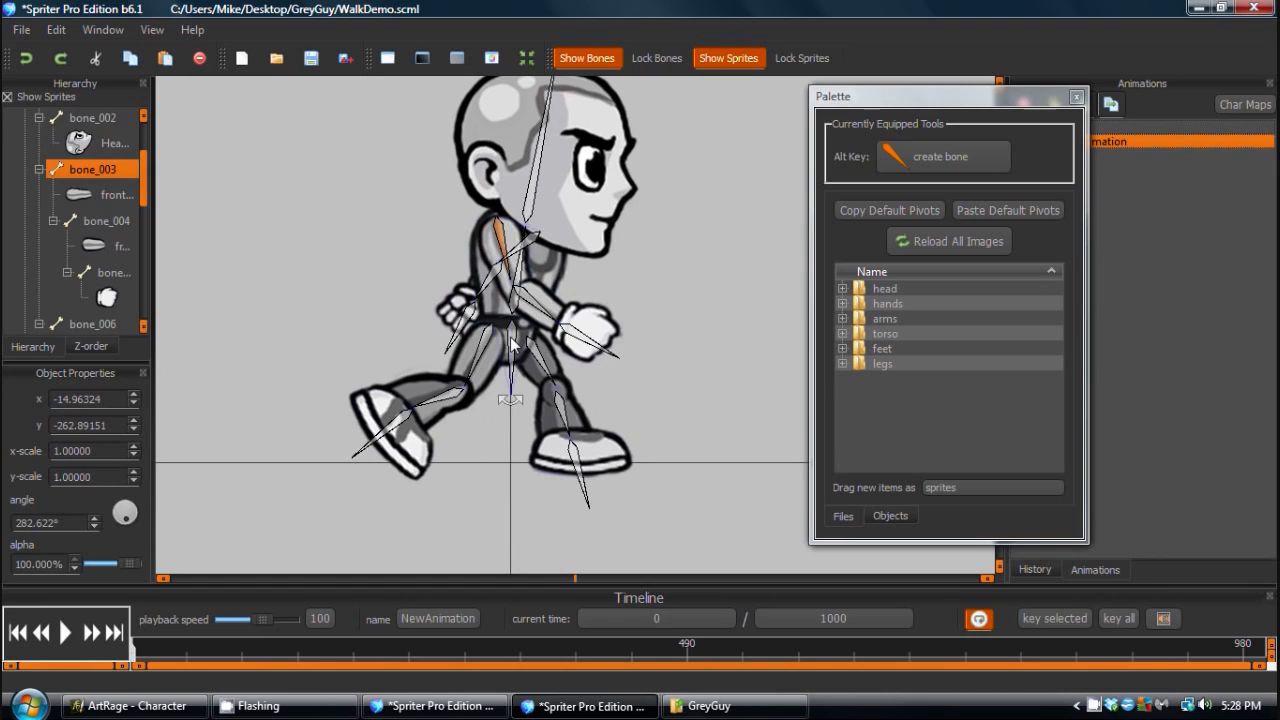
Move the pelvis bone to (7, -157) and fine-tune the rotation of the front shin bone.
{"action": "left_click_drag", "start_coordinate": [512, 343], "coordinate": [515, 340]}
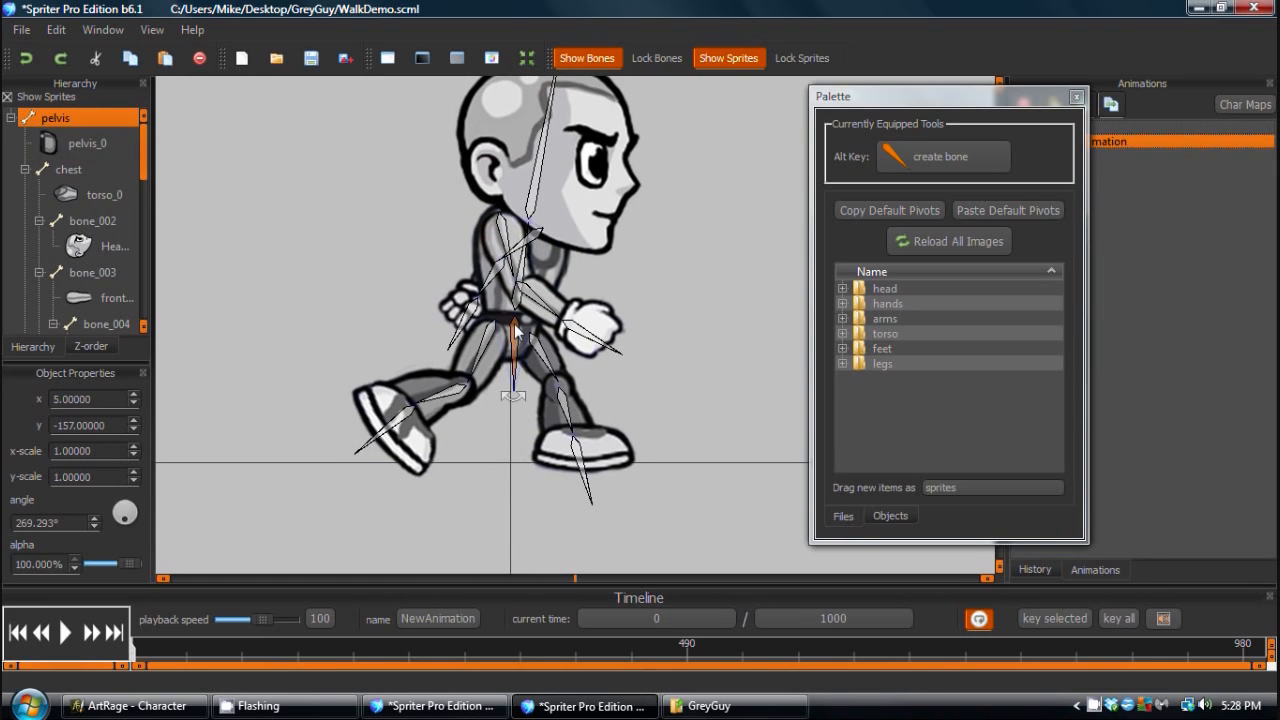
{"action": "left_click_drag", "start_coordinate": [516, 328], "coordinate": [518, 328]}
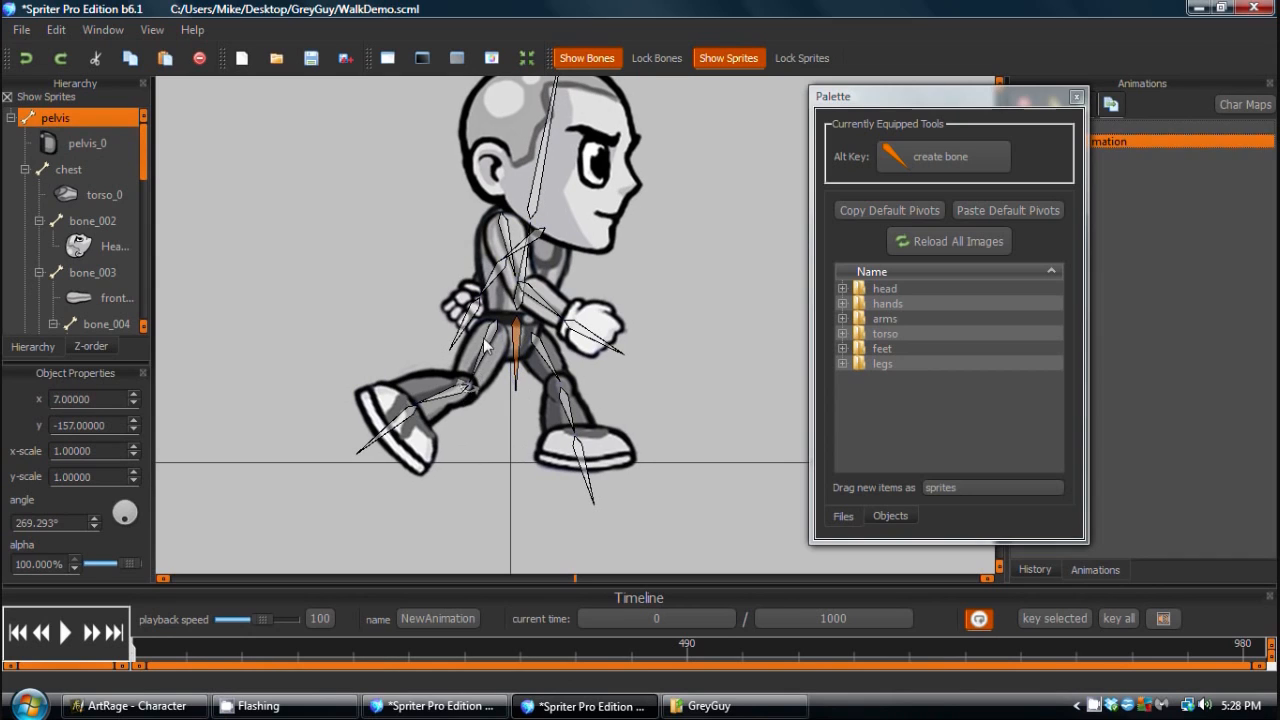
{"action": "left_click_drag", "start_coordinate": [468, 382], "coordinate": [433, 403]}
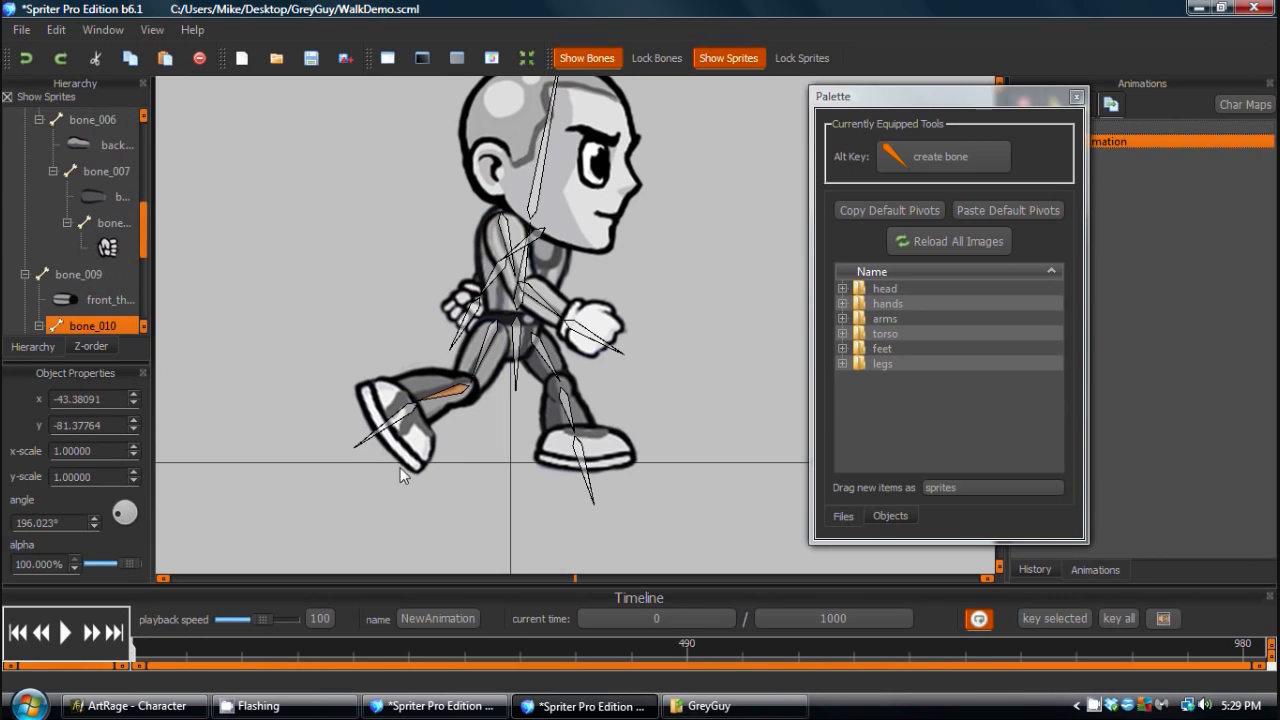
{"action": "left_click_drag", "start_coordinate": [432, 408], "coordinate": [432, 407]}
Rotate the front foot bone, bone_011, to about 224°.
{"action": "left_click", "coordinate": [366, 450]}
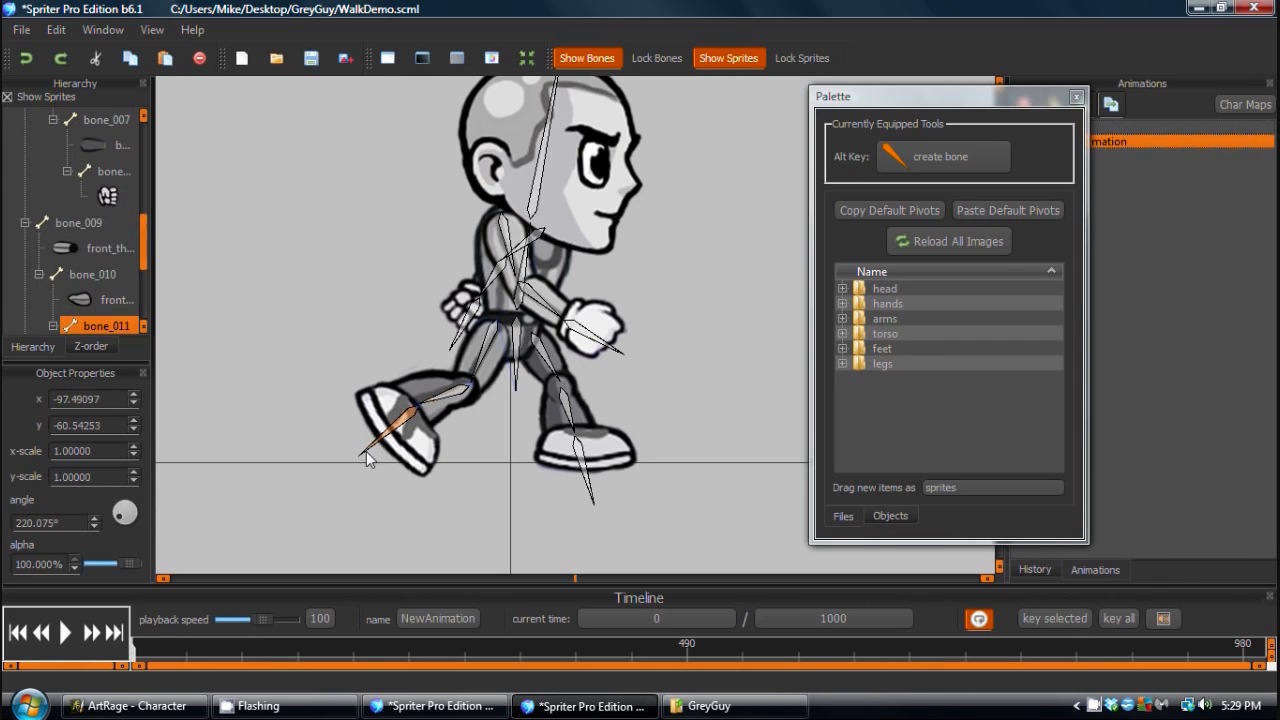
{"action": "left_click_drag", "start_coordinate": [366, 451], "coordinate": [365, 451]}
{"action": "left_click_drag", "start_coordinate": [368, 451], "coordinate": [369, 452]}
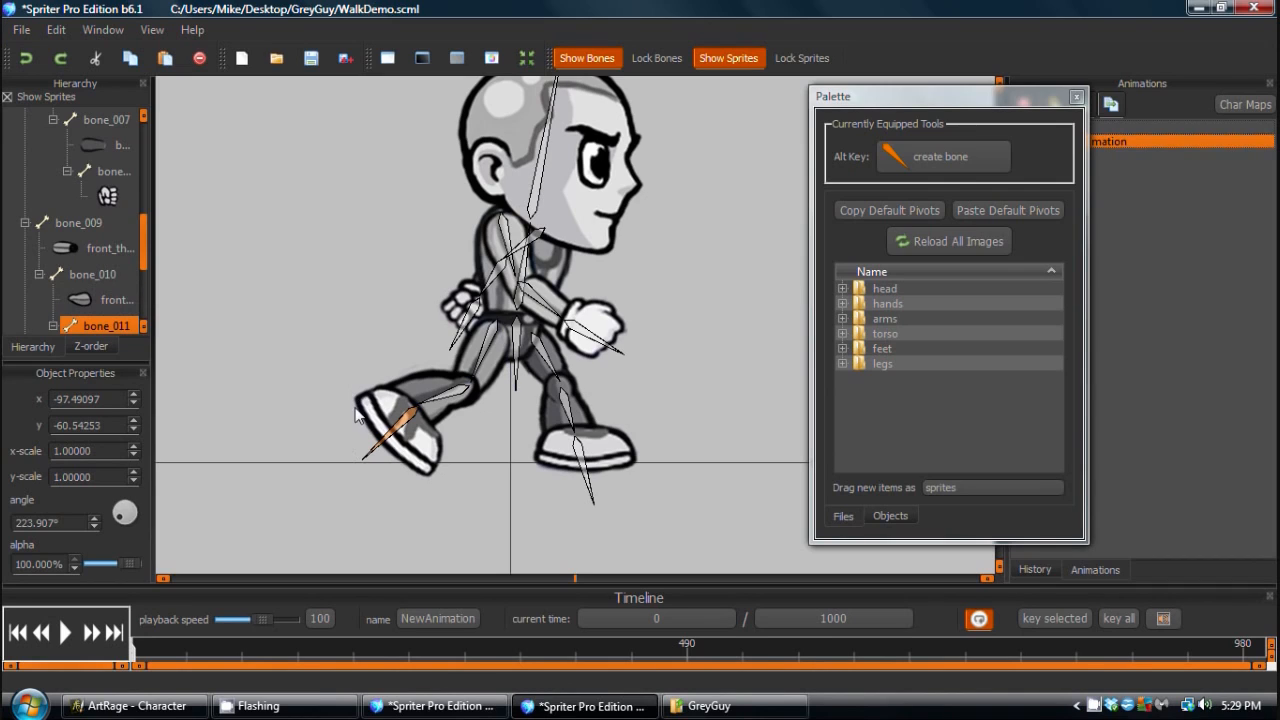
{"action": "left_click_drag", "start_coordinate": [367, 432], "coordinate": [373, 449]}
{"action": "left_click_drag", "start_coordinate": [595, 421], "coordinate": [600, 455]}
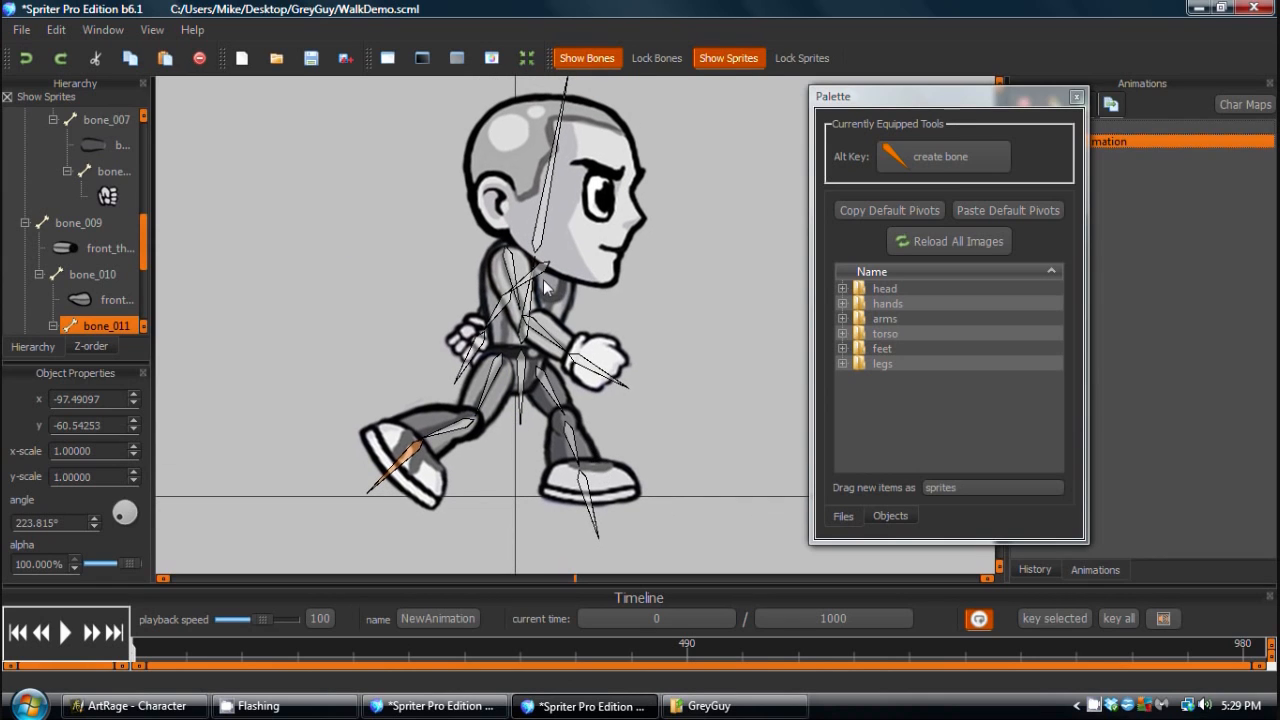
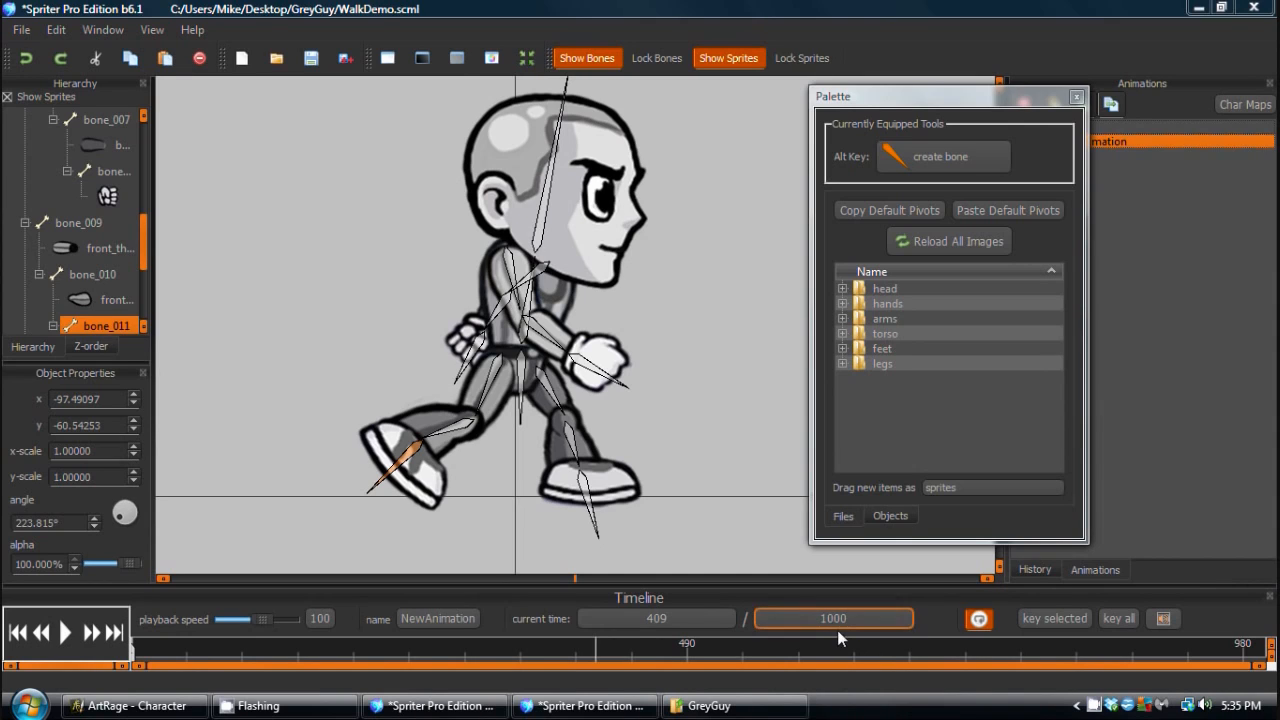
Set the animation length to 782 and apply it.
{"action": "double_click", "coordinate": [838, 618]}
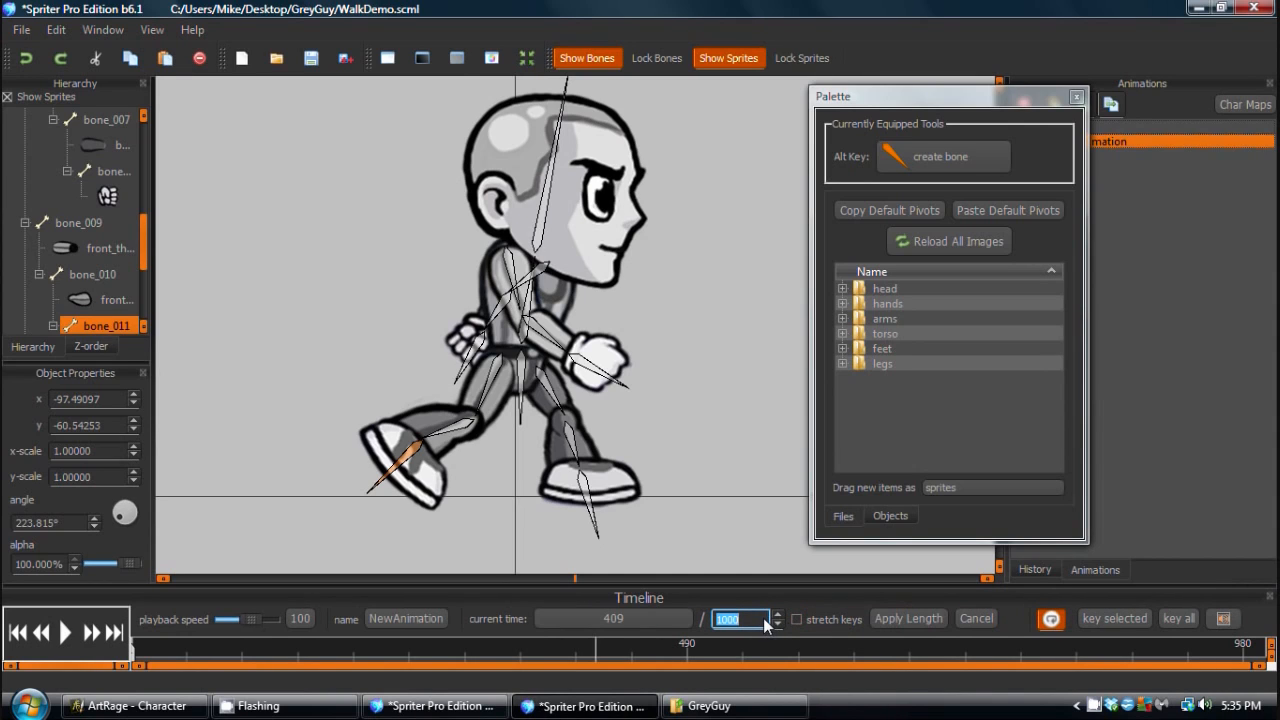
{"action": "type", "text": "782"}
{"action": "left_click", "coordinate": [912, 619]}
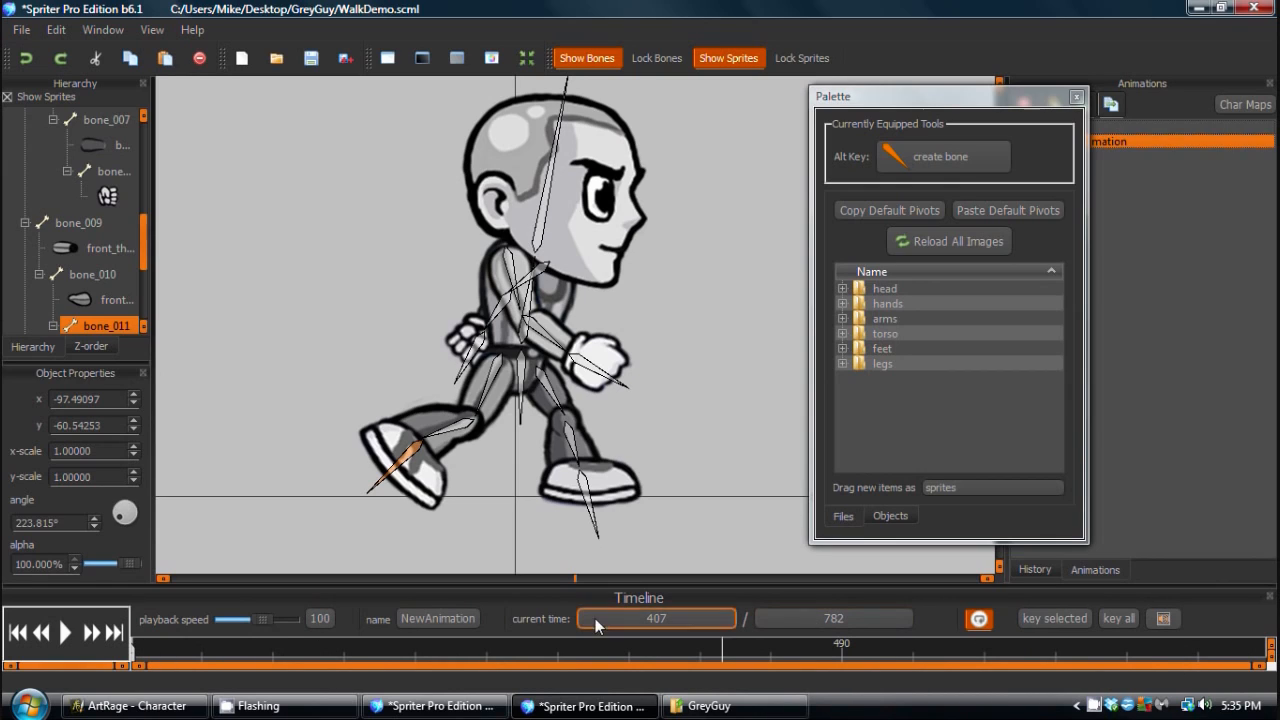
Place the timeline playhead at time 392, about halfway through the animation.
{"action": "left_click", "coordinate": [213, 663]}
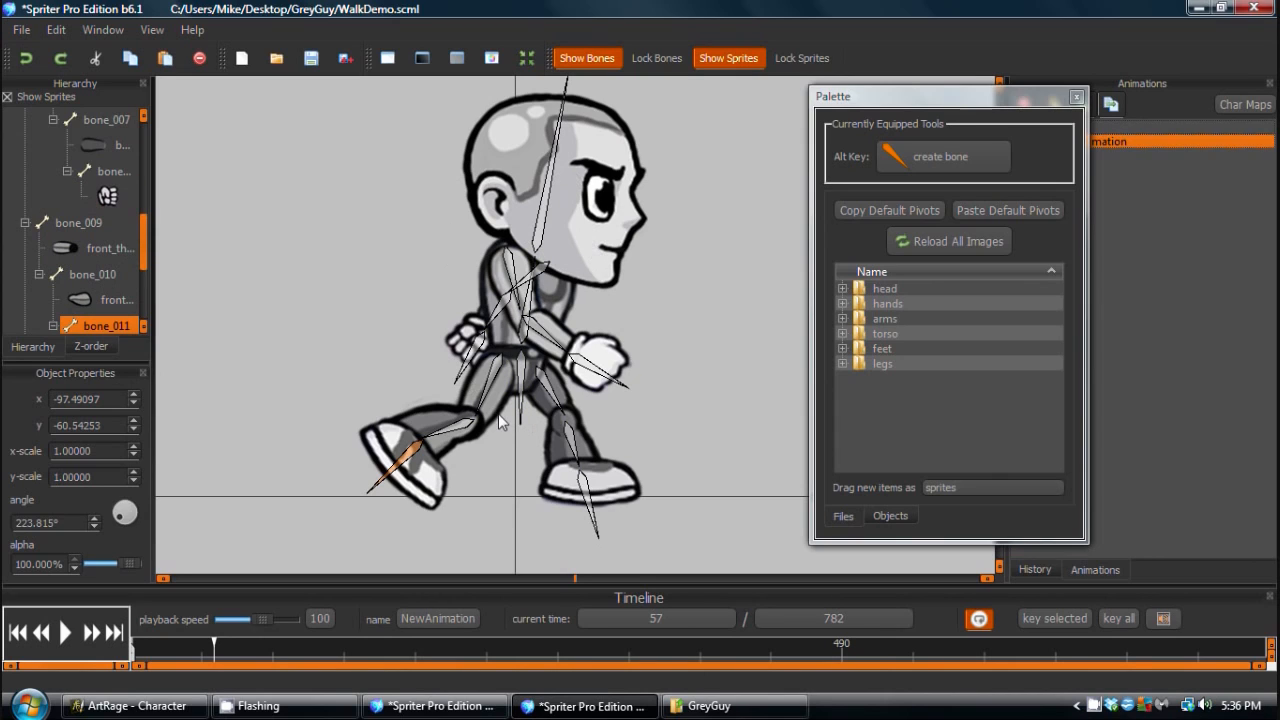
{"action": "left_click_drag", "start_coordinate": [201, 662], "coordinate": [703, 672]}
{"action": "left_click", "coordinate": [758, 649]}
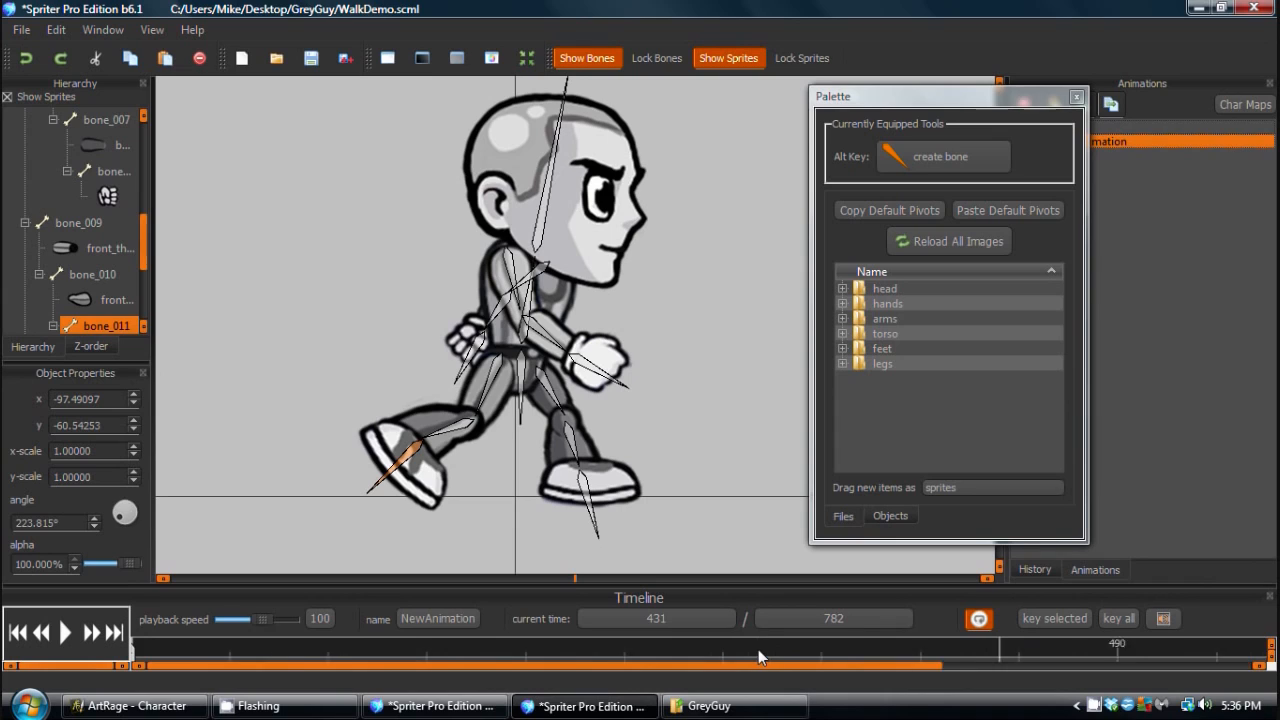
{"action": "scroll", "coordinate": [758, 649], "scroll_direction": "up", "scroll_amount": 3}
{"action": "scroll", "coordinate": [758, 649], "scroll_direction": "up", "scroll_amount": 3}
{"action": "left_click_drag", "start_coordinate": [780, 652], "coordinate": [703, 665]}
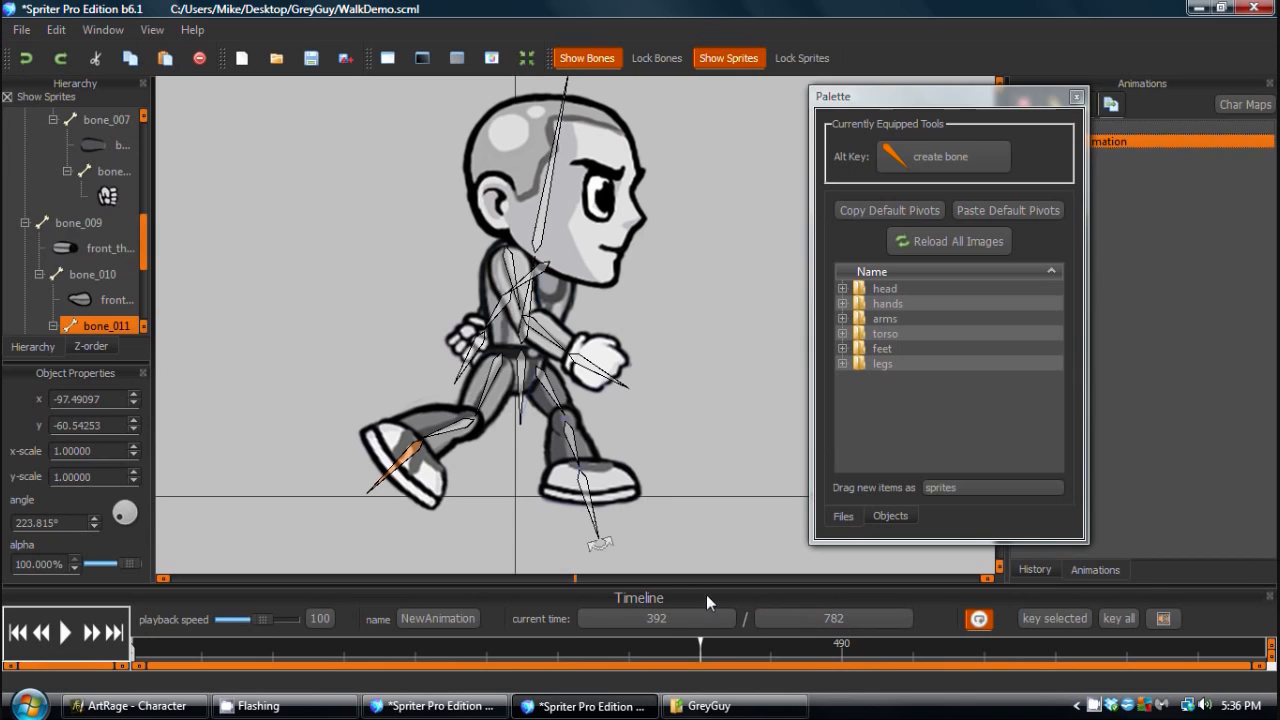
{"action": "left_click_drag", "start_coordinate": [202, 647], "coordinate": [97, 660]}
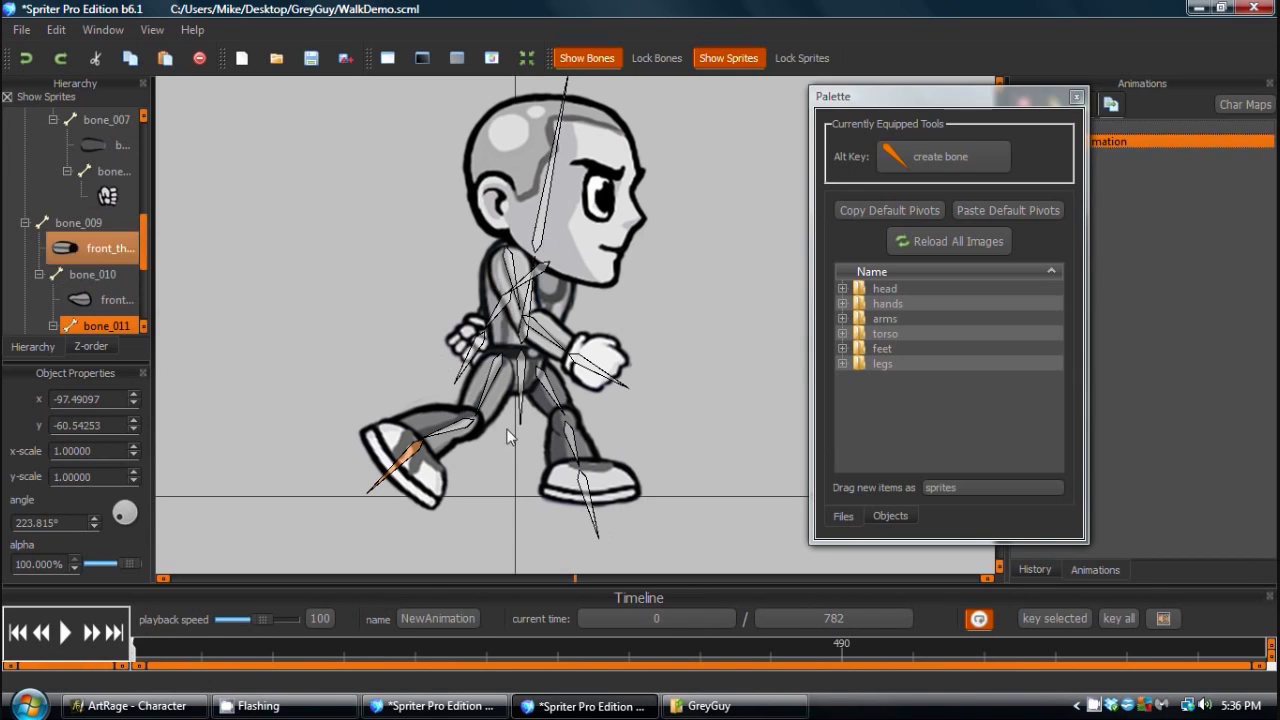
{"action": "left_click_drag", "start_coordinate": [246, 644], "coordinate": [701, 679]}
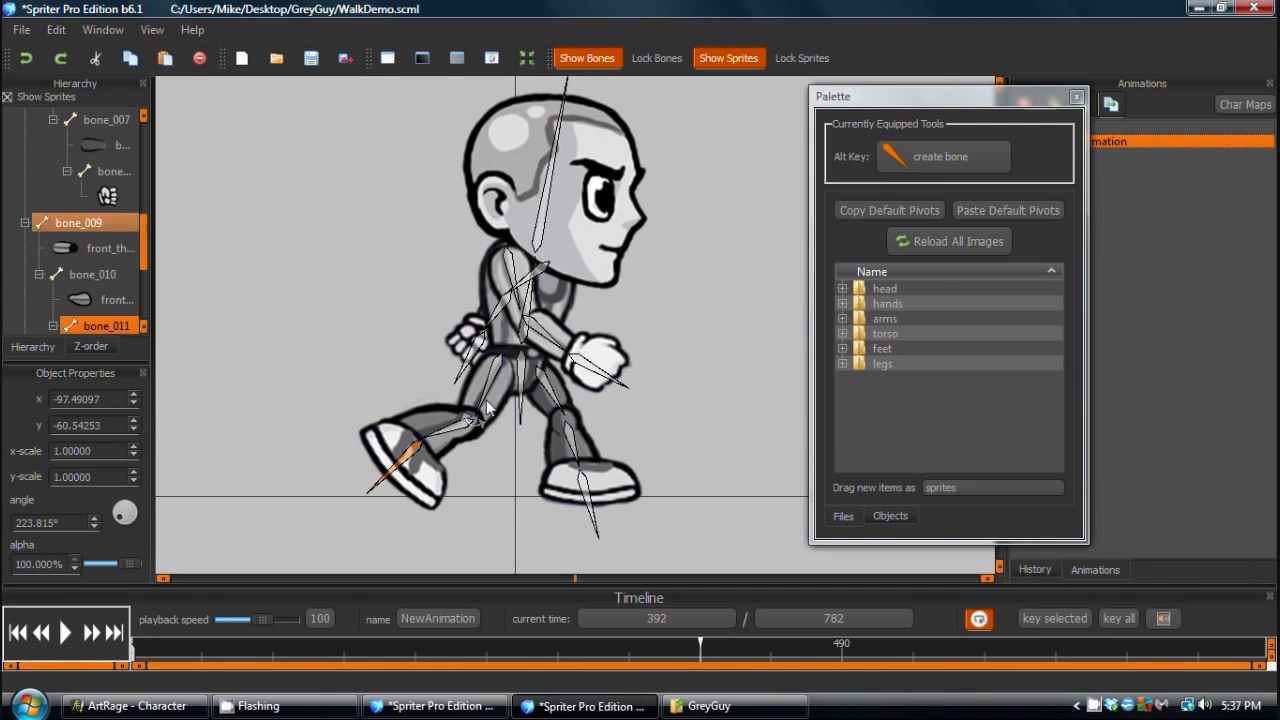
Swing the front leg forward and the back thigh bone backward to about 245° at time 392, and lock the sprites.
{"action": "left_click_drag", "start_coordinate": [490, 405], "coordinate": [532, 378]}
{"action": "left_click", "coordinate": [530, 378]}
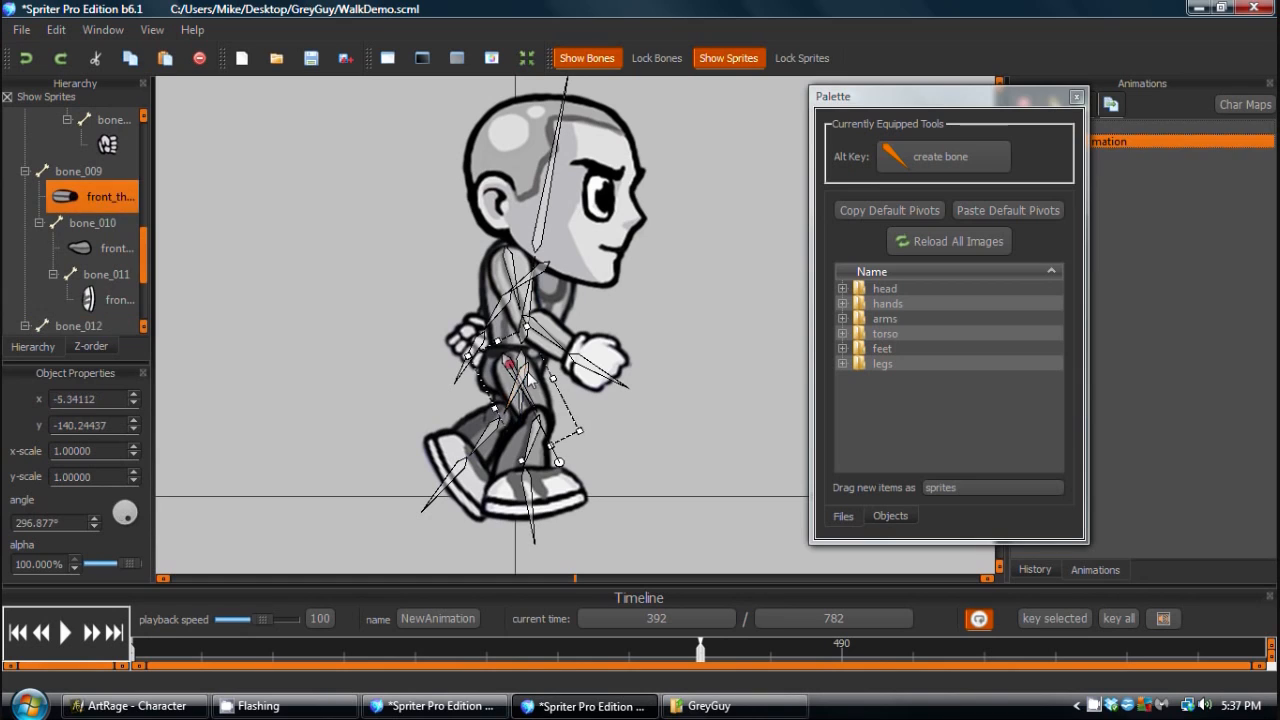
{"action": "left_click", "coordinate": [528, 380]}
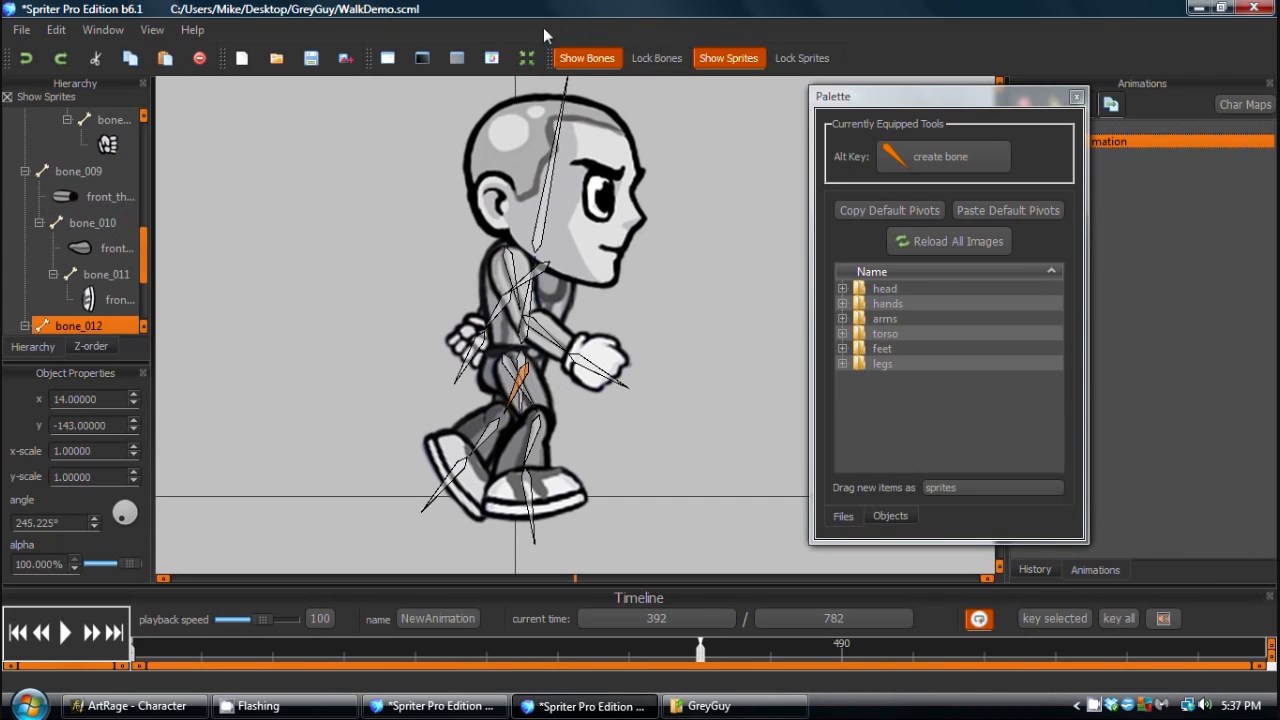
{"action": "left_click", "coordinate": [805, 58]}
{"action": "left_click", "coordinate": [553, 397]}
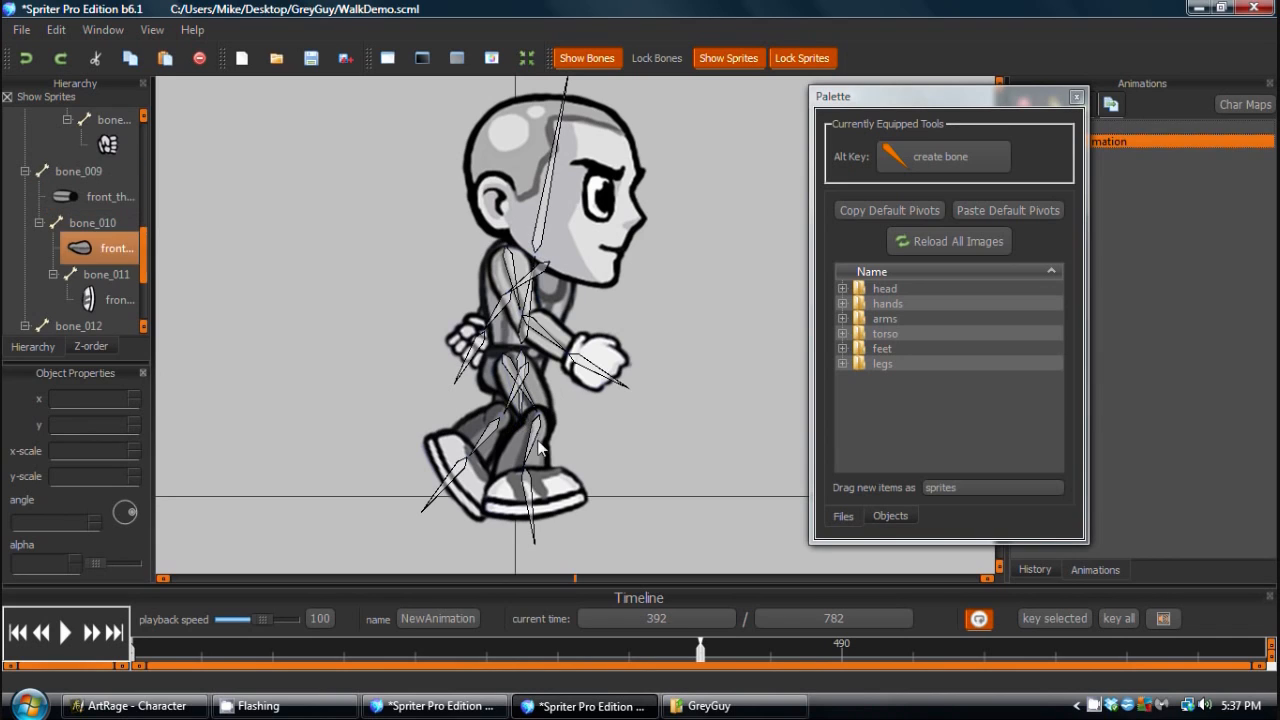
Move the back thigh bone to (4, -139) at about 234° and rotate the back foot bone to about 246°.
{"action": "left_click", "coordinate": [510, 414]}
{"action": "left_click_drag", "start_coordinate": [518, 394], "coordinate": [490, 418]}
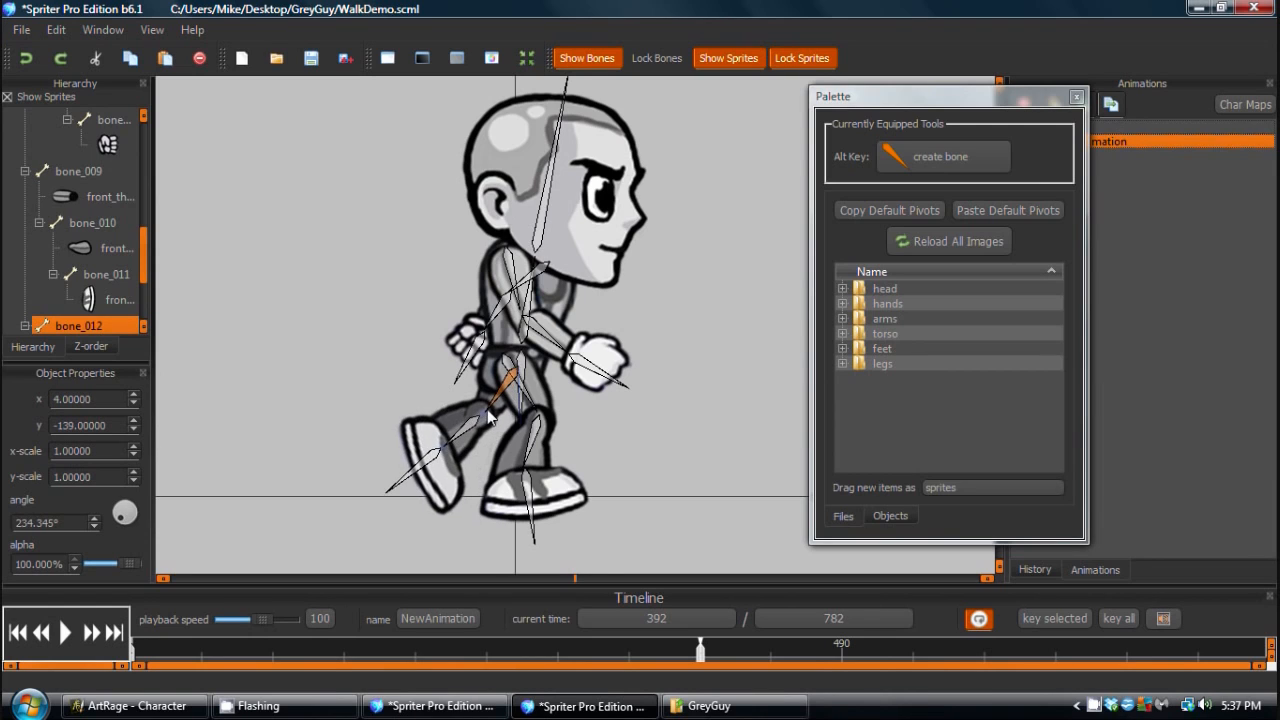
{"action": "left_click_drag", "start_coordinate": [416, 474], "coordinate": [428, 464]}
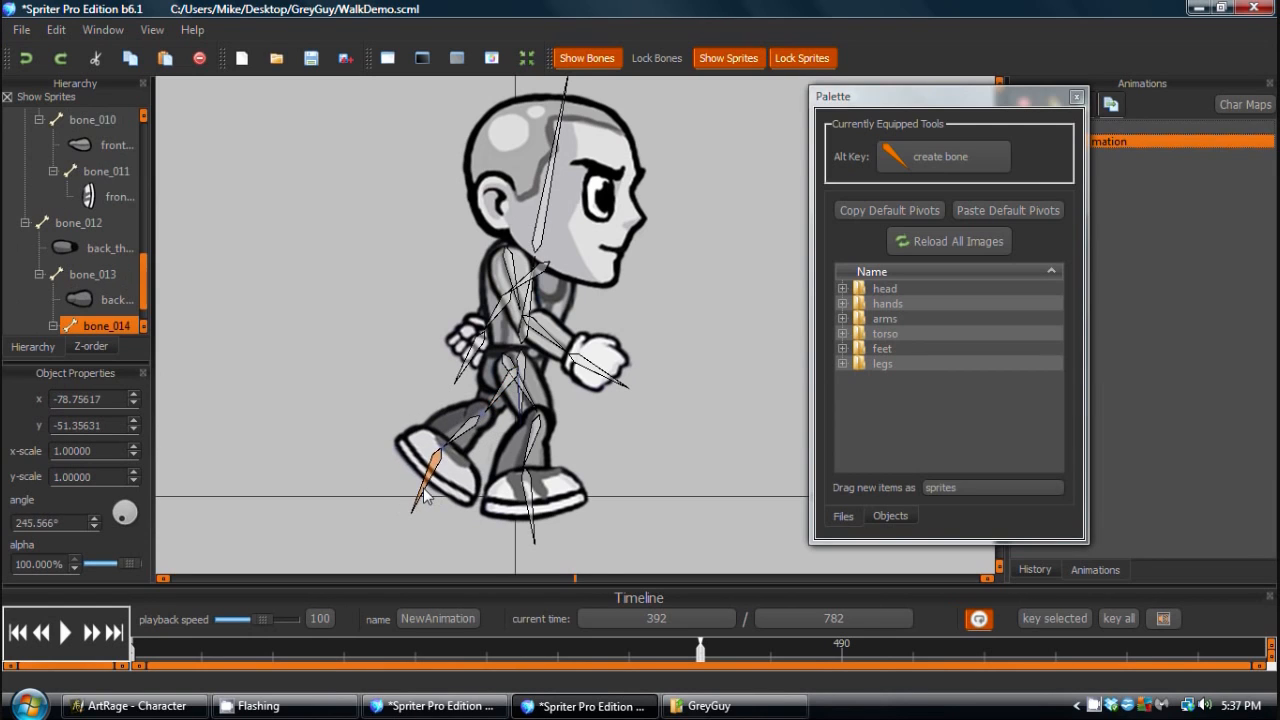
Reposition the front thigh bone at the hip for a forward stride, rotating its shin to about 298° and its foot to about 292°.
{"action": "left_click_drag", "start_coordinate": [533, 402], "coordinate": [497, 370]}
{"action": "left_click_drag", "start_coordinate": [615, 515], "coordinate": [603, 508]}
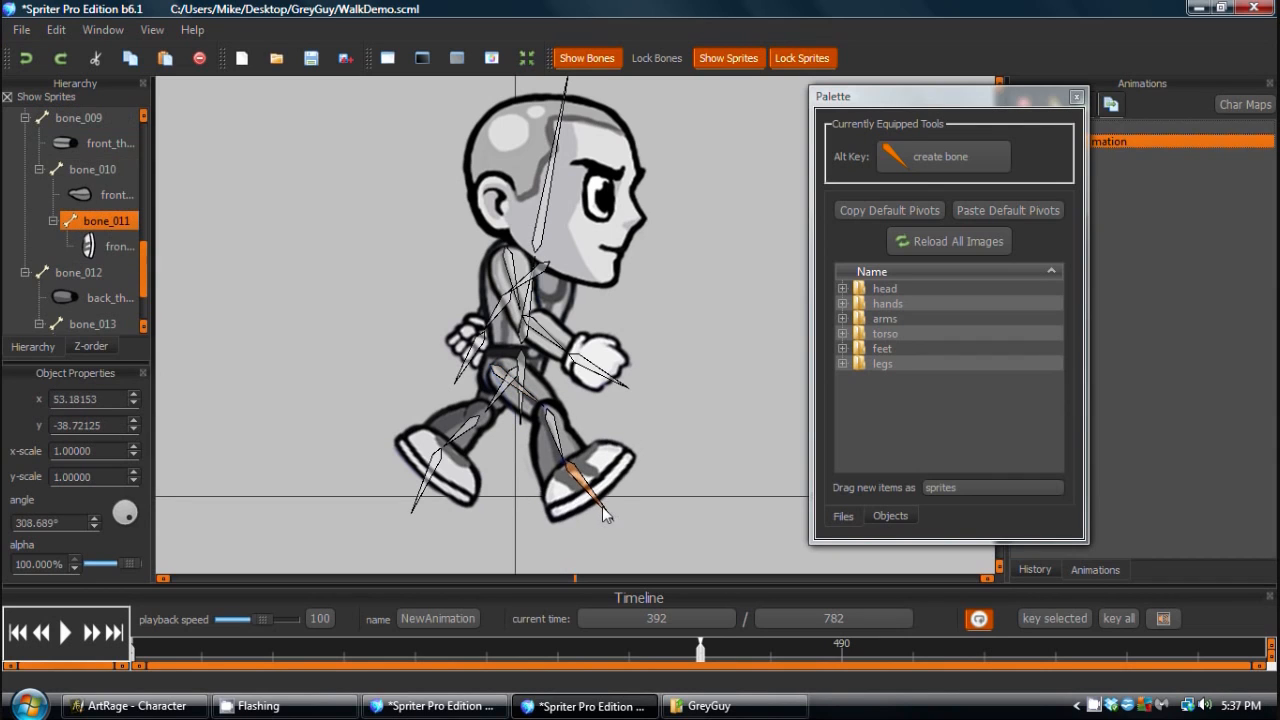
{"action": "left_click_drag", "start_coordinate": [562, 450], "coordinate": [566, 452]}
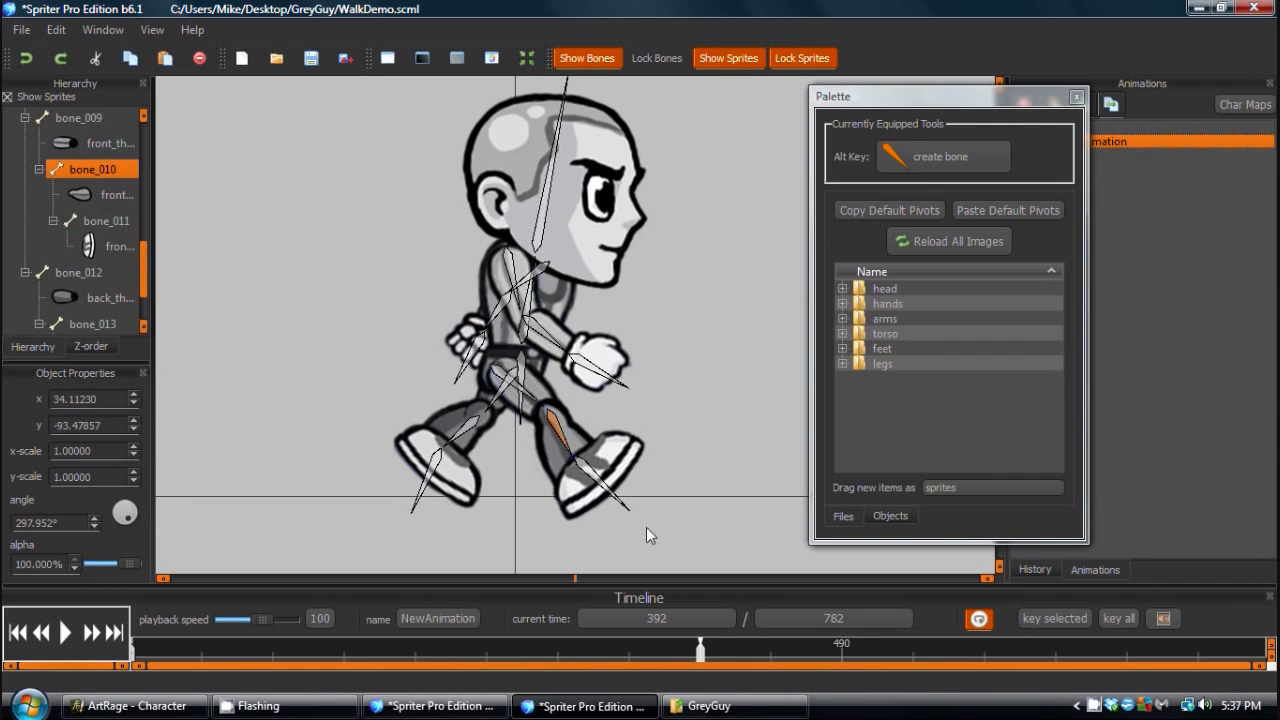
{"action": "left_click_drag", "start_coordinate": [621, 503], "coordinate": [594, 504]}
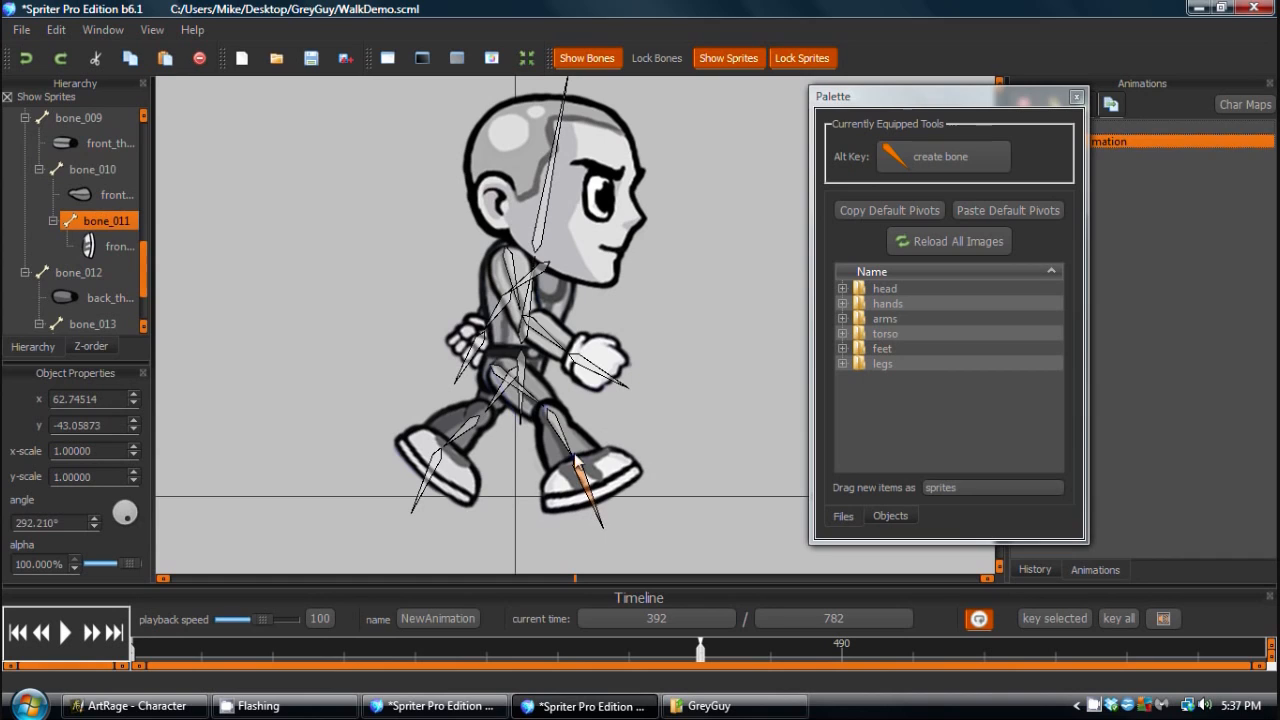
Refine the front leg, placing the thigh bone at (-28, -144) and about 317°, the shin at about 295° and the foot at about 290°.
{"action": "left_click_drag", "start_coordinate": [570, 450], "coordinate": [559, 453]}
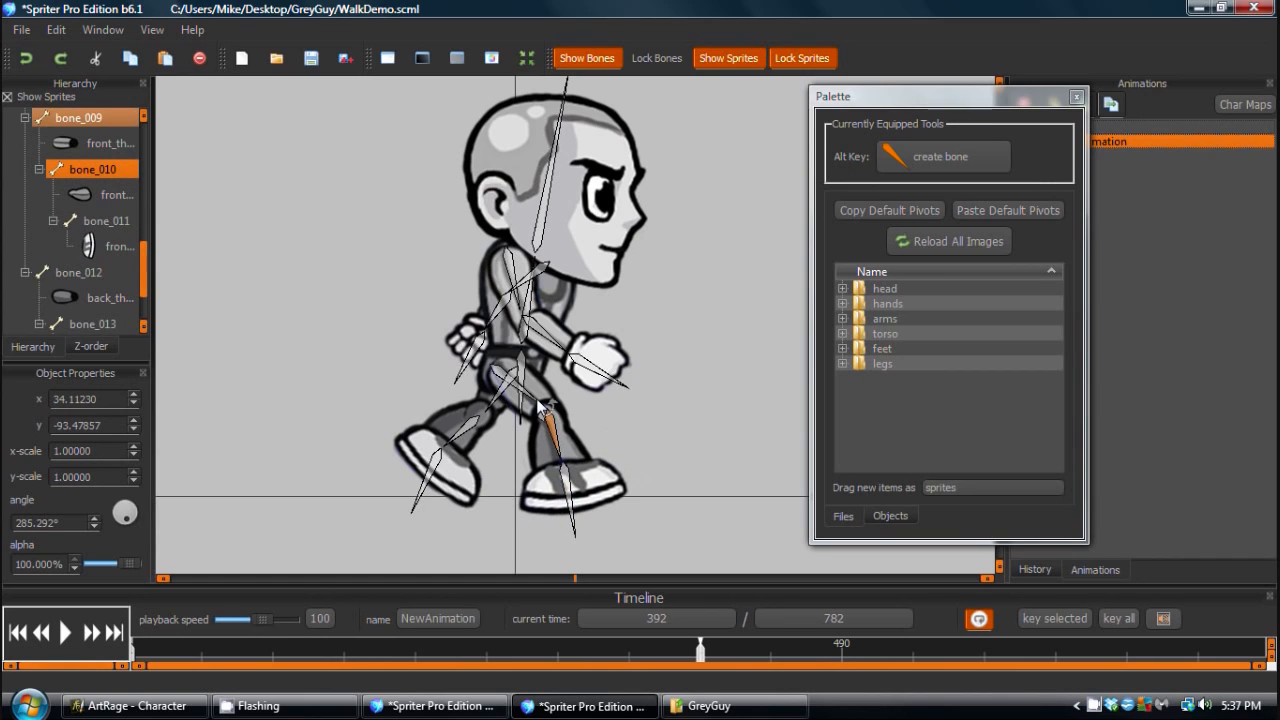
{"action": "left_click_drag", "start_coordinate": [540, 405], "coordinate": [537, 410]}
{"action": "left_click_drag", "start_coordinate": [557, 456], "coordinate": [565, 449]}
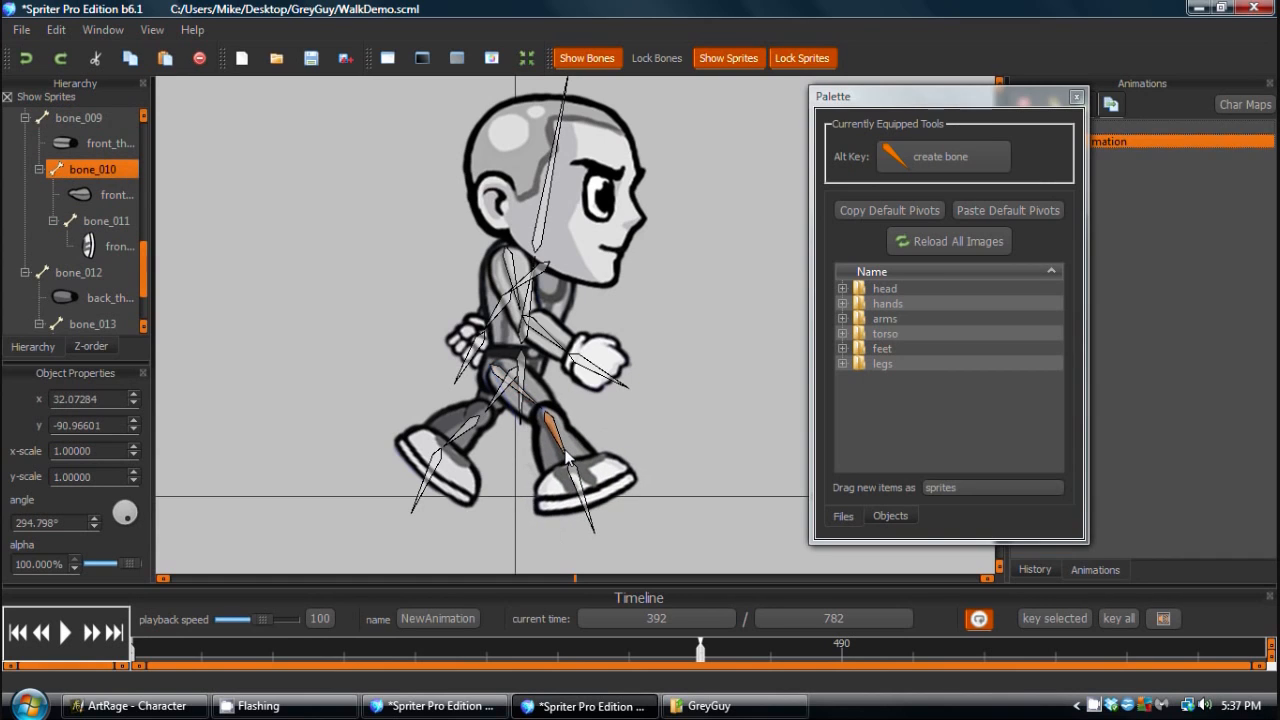
{"action": "left_click_drag", "start_coordinate": [537, 406], "coordinate": [537, 412]}
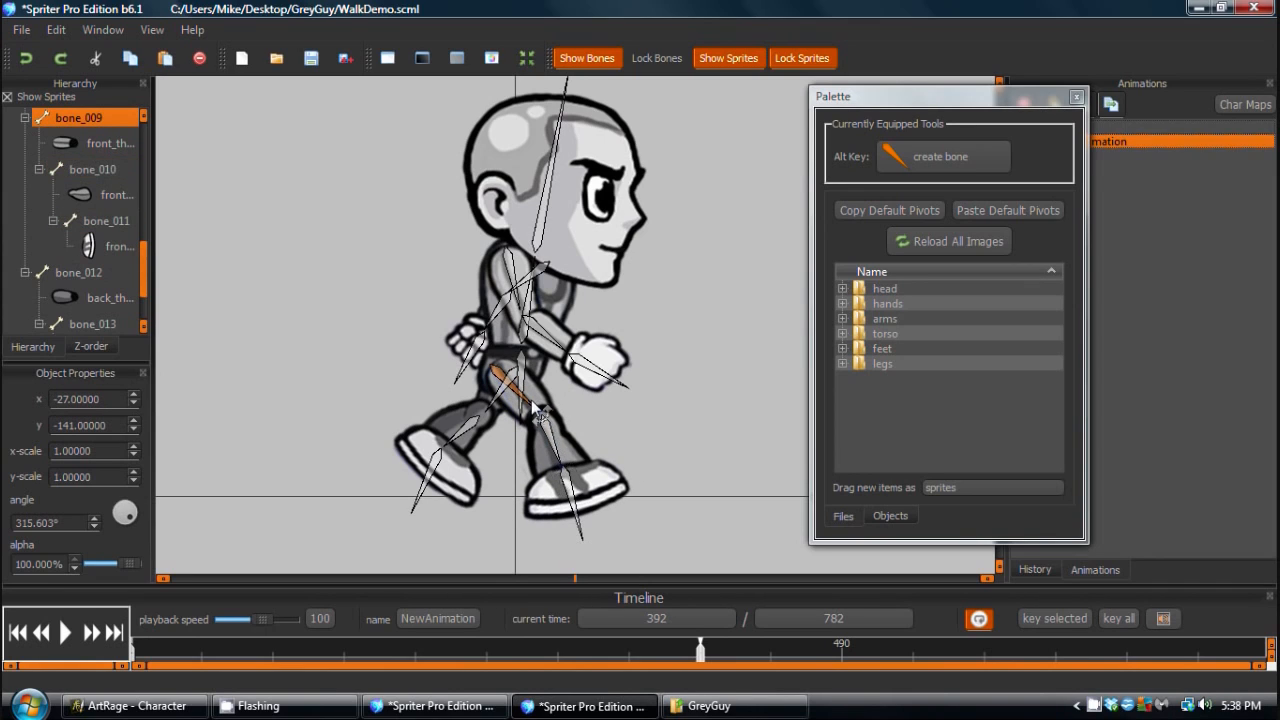
{"action": "left_click_drag", "start_coordinate": [496, 368], "coordinate": [495, 365]}
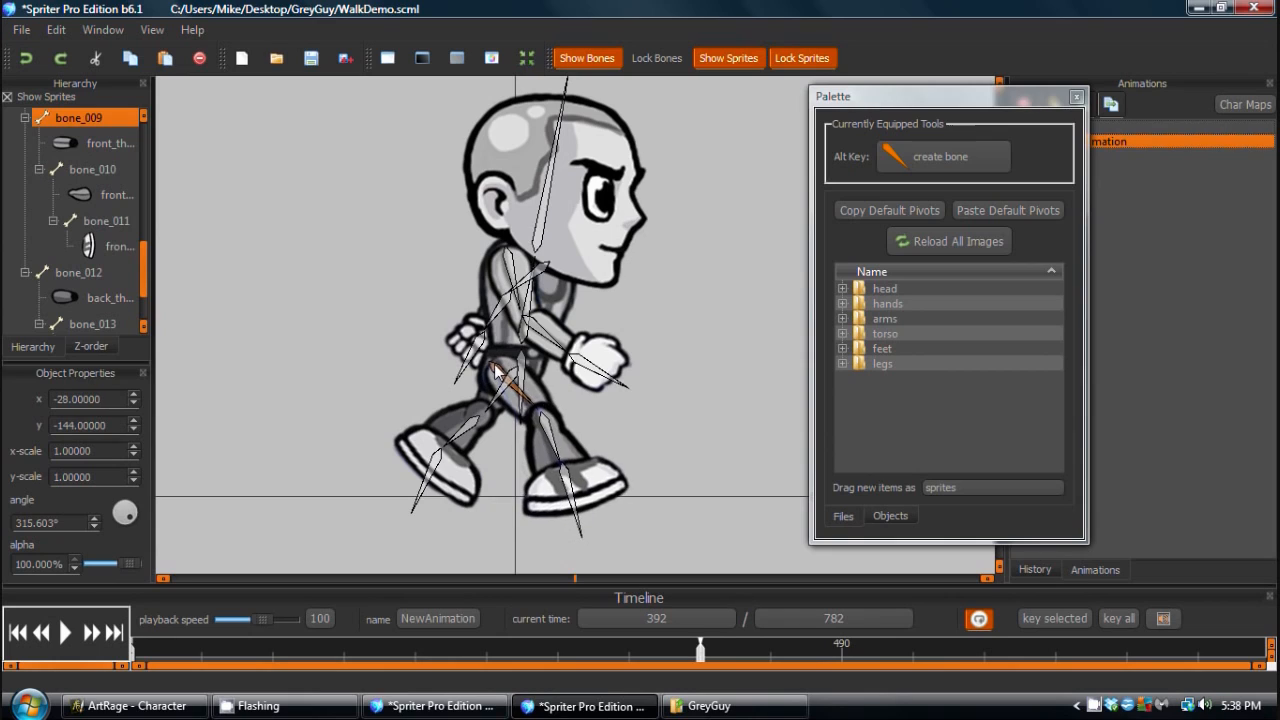
{"action": "left_click_drag", "start_coordinate": [533, 405], "coordinate": [533, 401]}
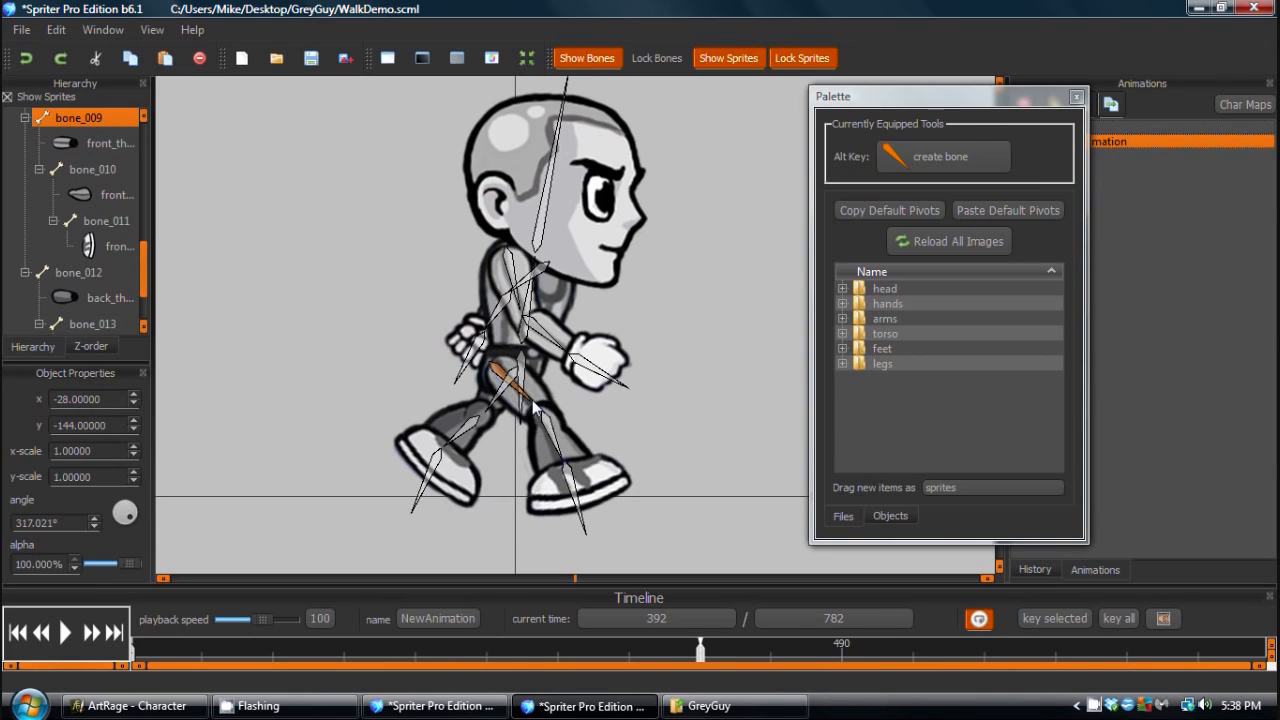
{"action": "left_click", "coordinate": [586, 528]}
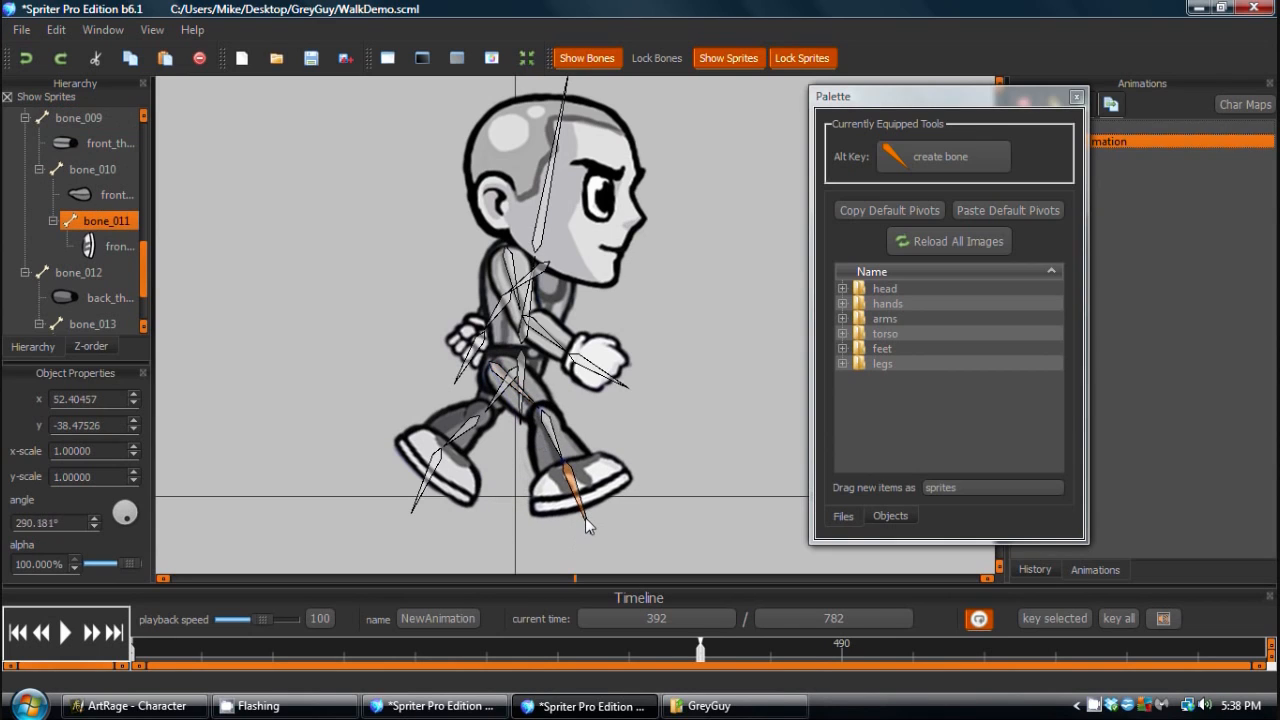
Swing the back arm forward and the front upper-arm bone backward to about 206°, placing the latter at about (-1, -263).
{"action": "left_click", "coordinate": [490, 416]}
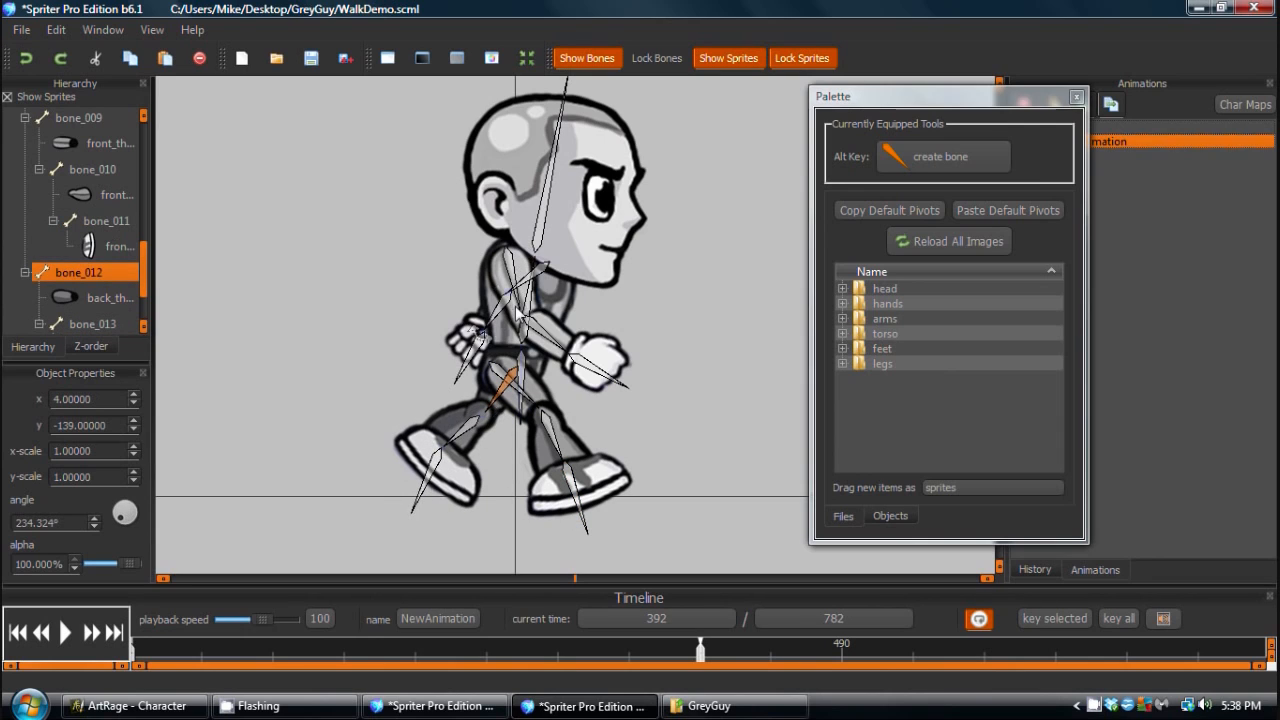
{"action": "left_click_drag", "start_coordinate": [522, 312], "coordinate": [500, 262]}
{"action": "left_click", "coordinate": [508, 264]}
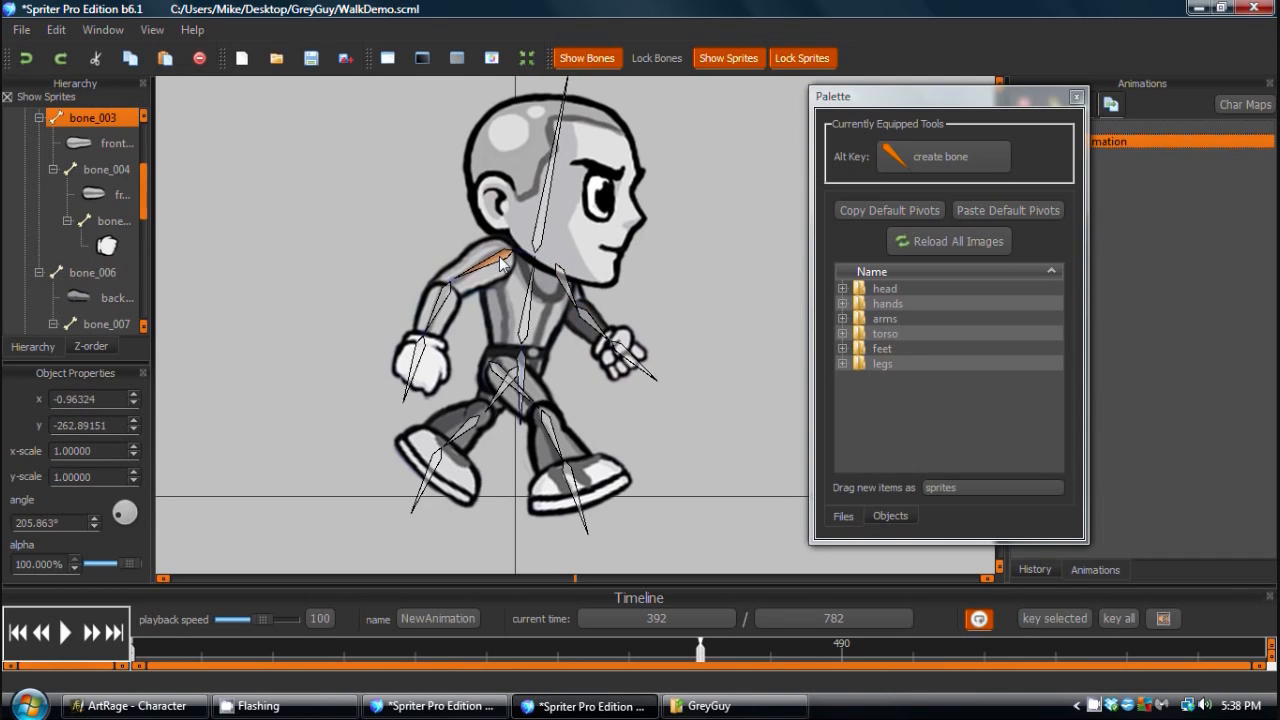
Move the back upper-arm bone to about (50, -241) in the 392 ms pose.
{"action": "left_click", "coordinate": [578, 278]}
{"action": "left_click_drag", "start_coordinate": [560, 278], "coordinate": [569, 286]}
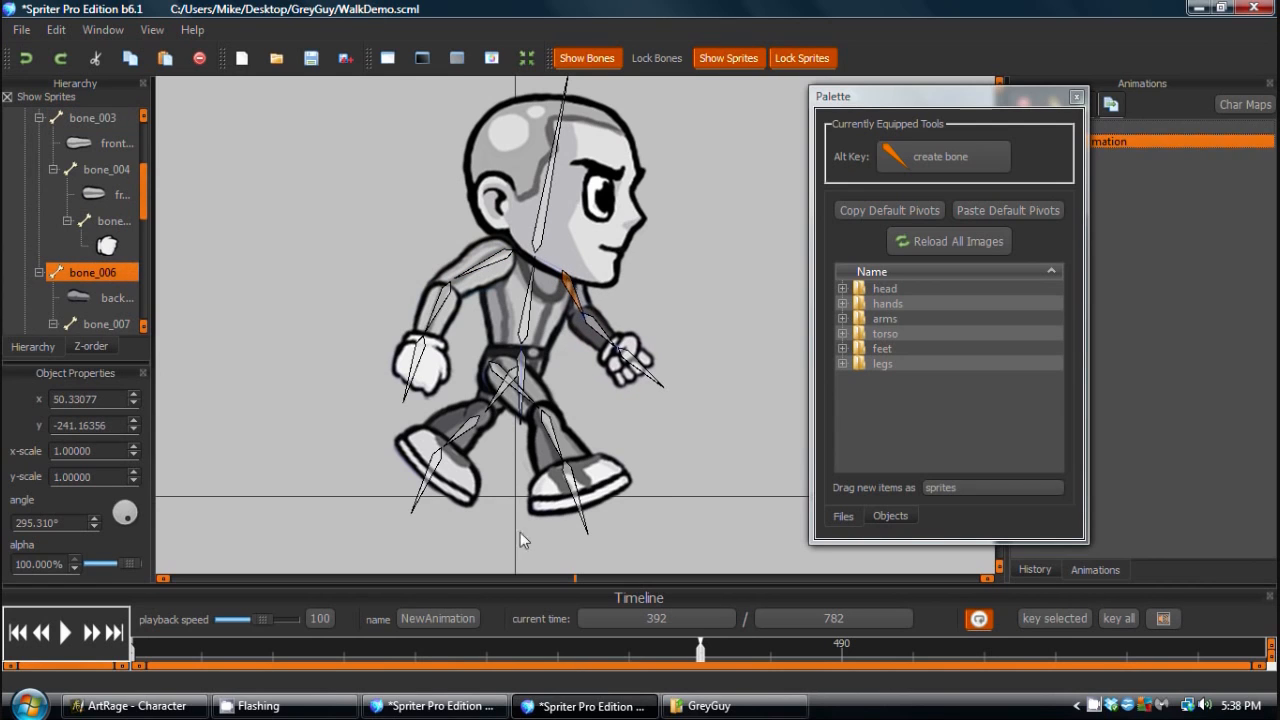
Scrub through the first half of the walk cycle and play it to review the motion between the two stride poses.
{"action": "left_click_drag", "start_coordinate": [655, 652], "coordinate": [308, 680]}
{"action": "left_click_drag", "start_coordinate": [58, 668], "coordinate": [685, 664]}
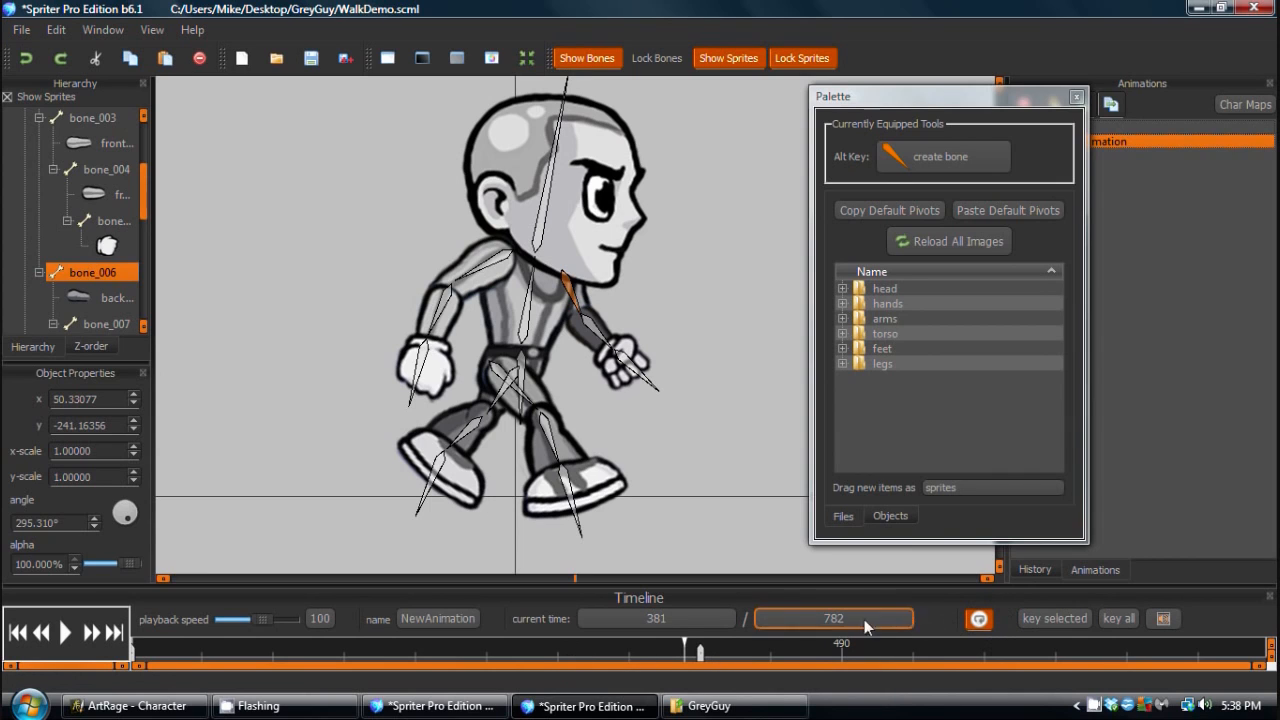
{"action": "left_click", "coordinate": [646, 651]}
{"action": "left_click_drag", "start_coordinate": [646, 651], "coordinate": [110, 651]}
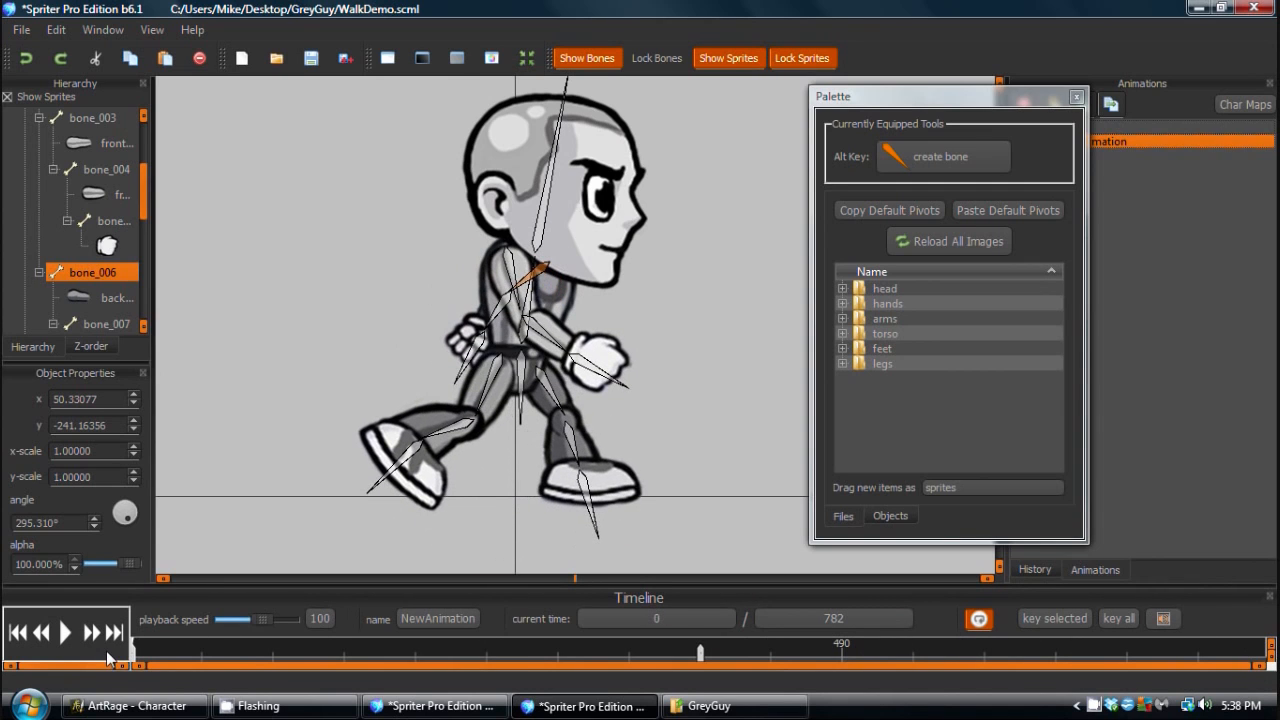
{"action": "left_click", "coordinate": [63, 632]}
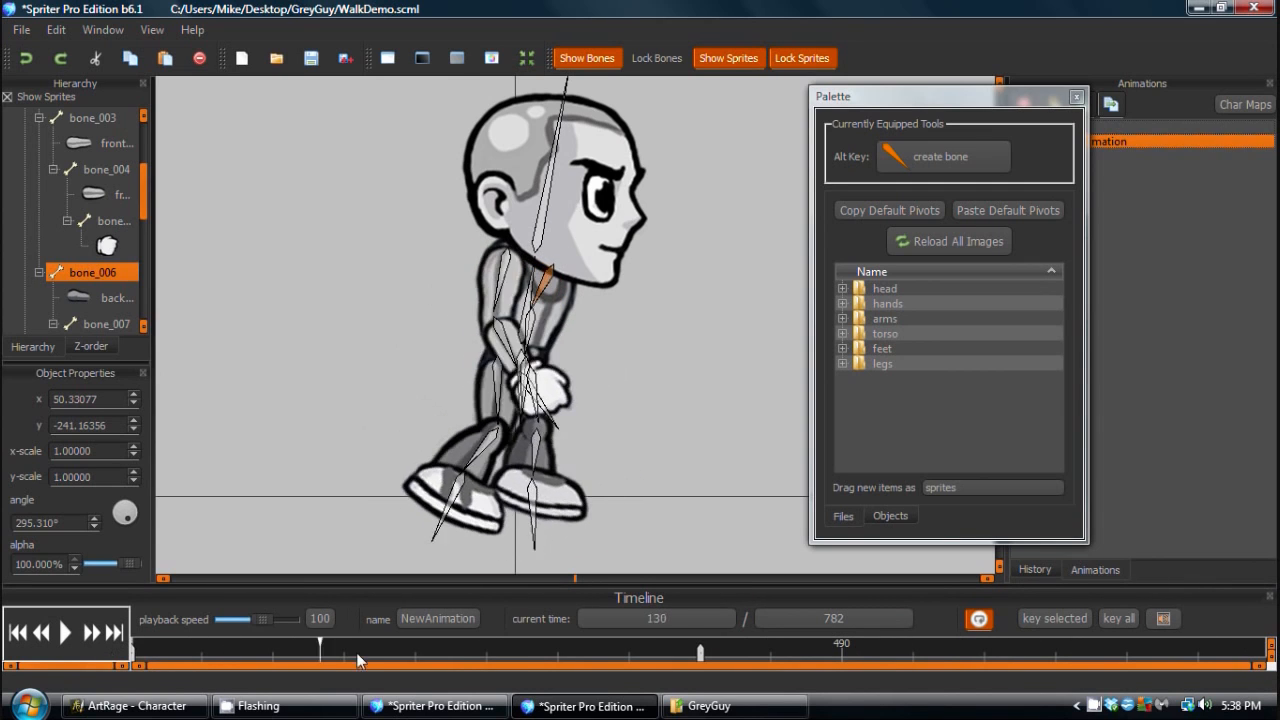
{"action": "left_click", "coordinate": [63, 632]}
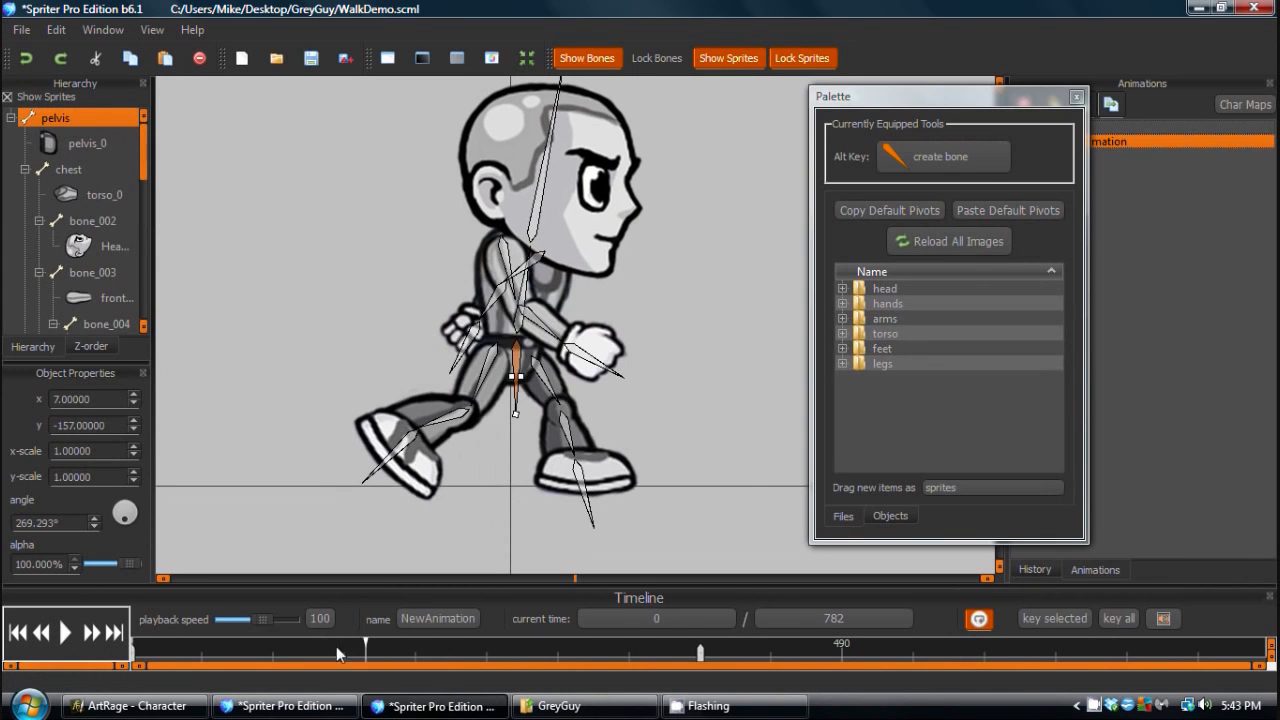
{"action": "left_click_drag", "start_coordinate": [336, 647], "coordinate": [418, 669]}
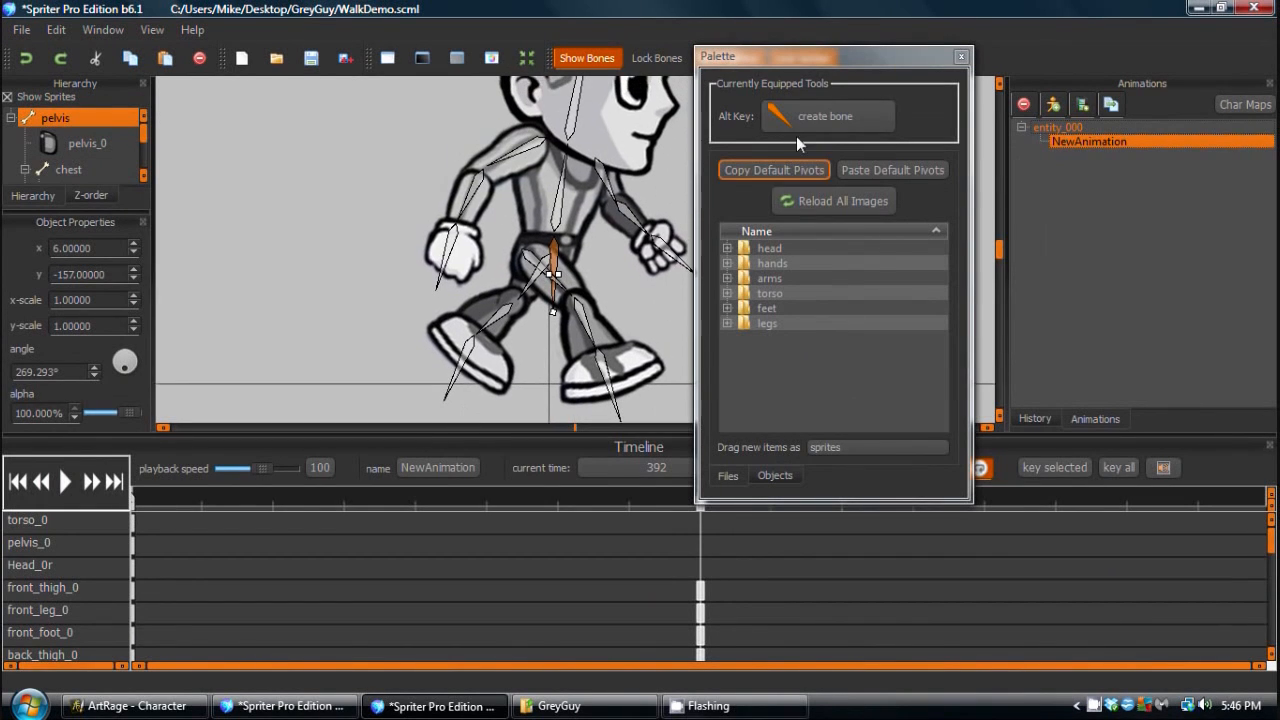
Dock the Palette beside the canvas and enlarge the timeline to show the individual object tracks.
{"action": "left_click_drag", "start_coordinate": [792, 67], "coordinate": [1130, 200]}
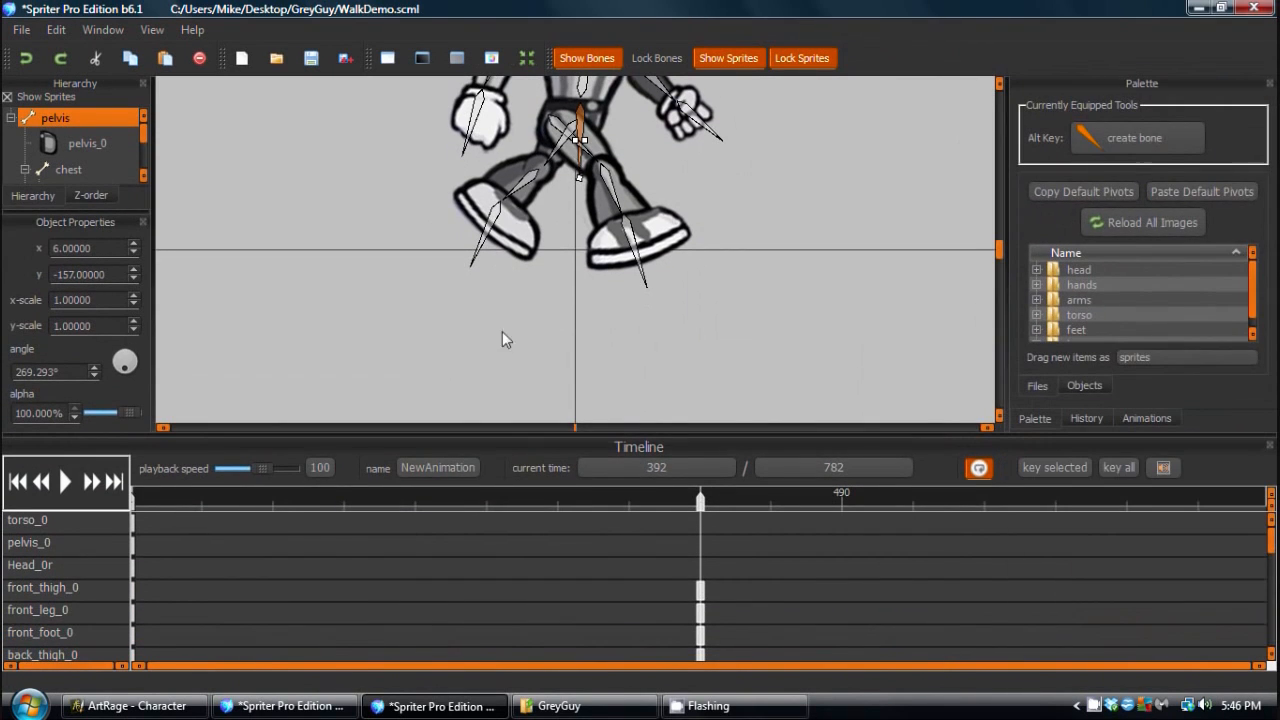
{"action": "left_click_drag", "start_coordinate": [503, 332], "coordinate": [545, 484]}
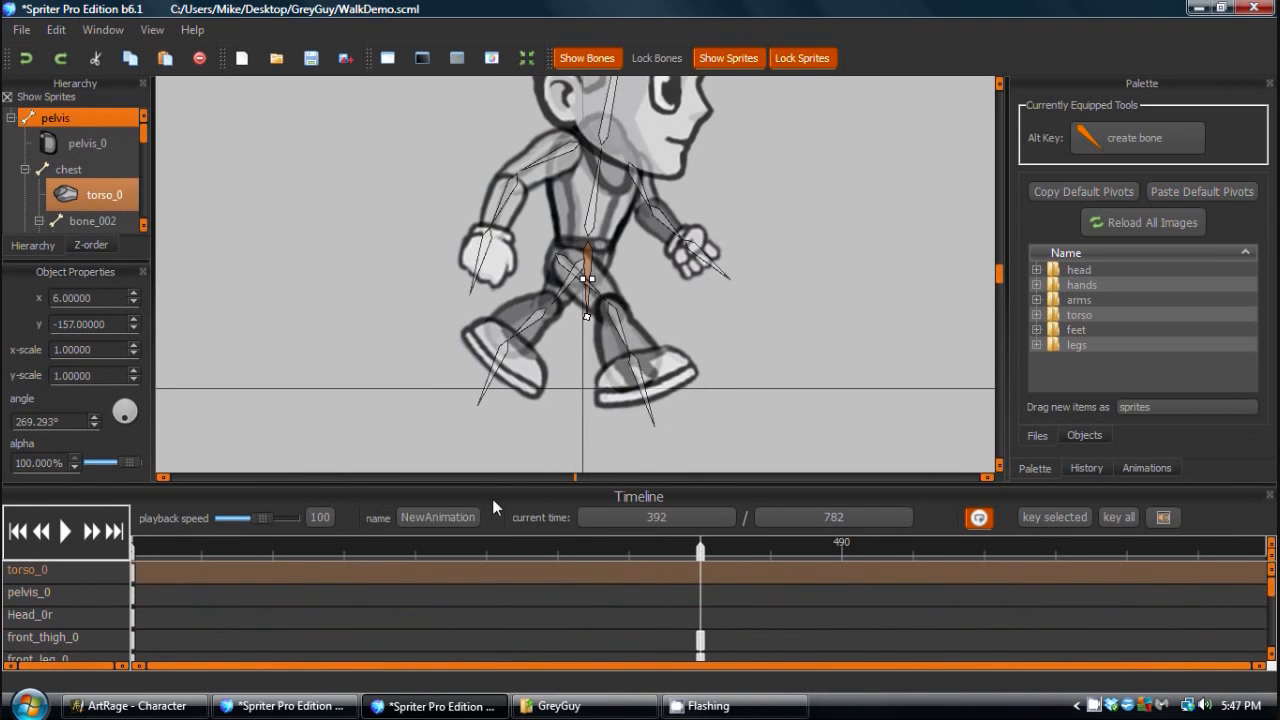
{"action": "left_click_drag", "start_coordinate": [489, 485], "coordinate": [502, 375]}
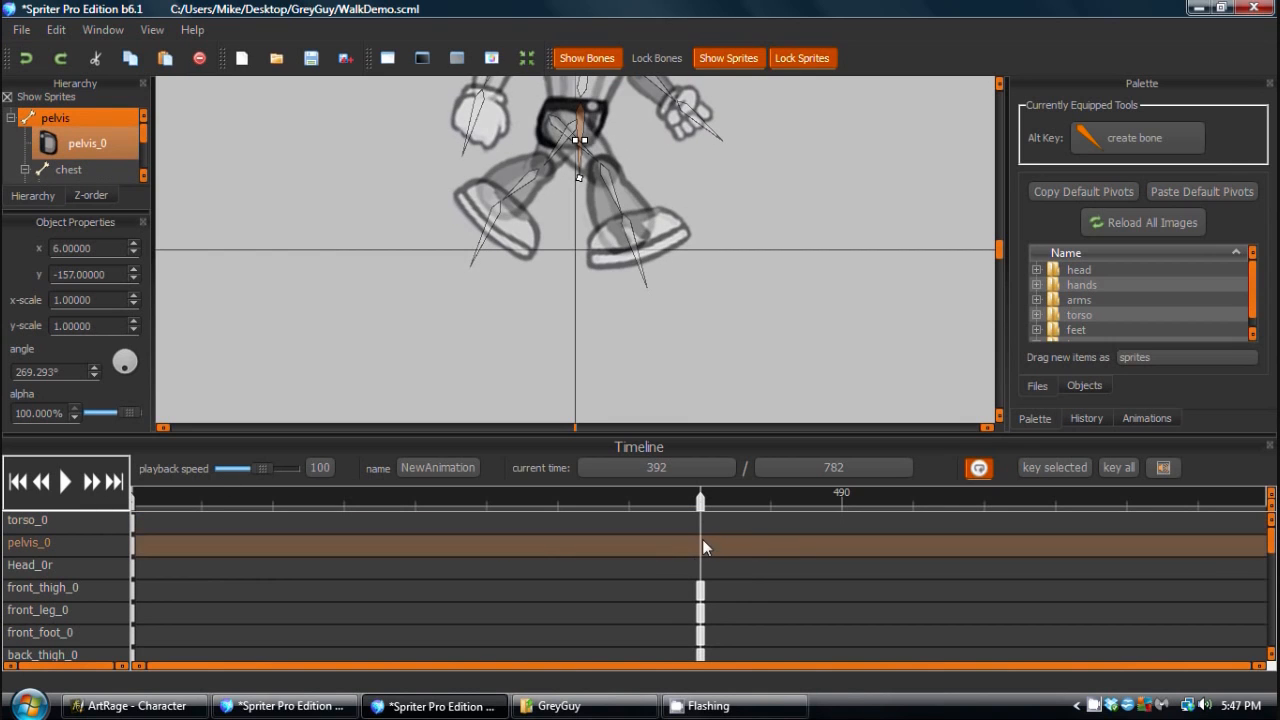
Compare the 196 ms and 392 ms poses, and key all objects and bones at 392 ms.
{"action": "left_click_drag", "start_coordinate": [703, 541], "coordinate": [415, 504]}
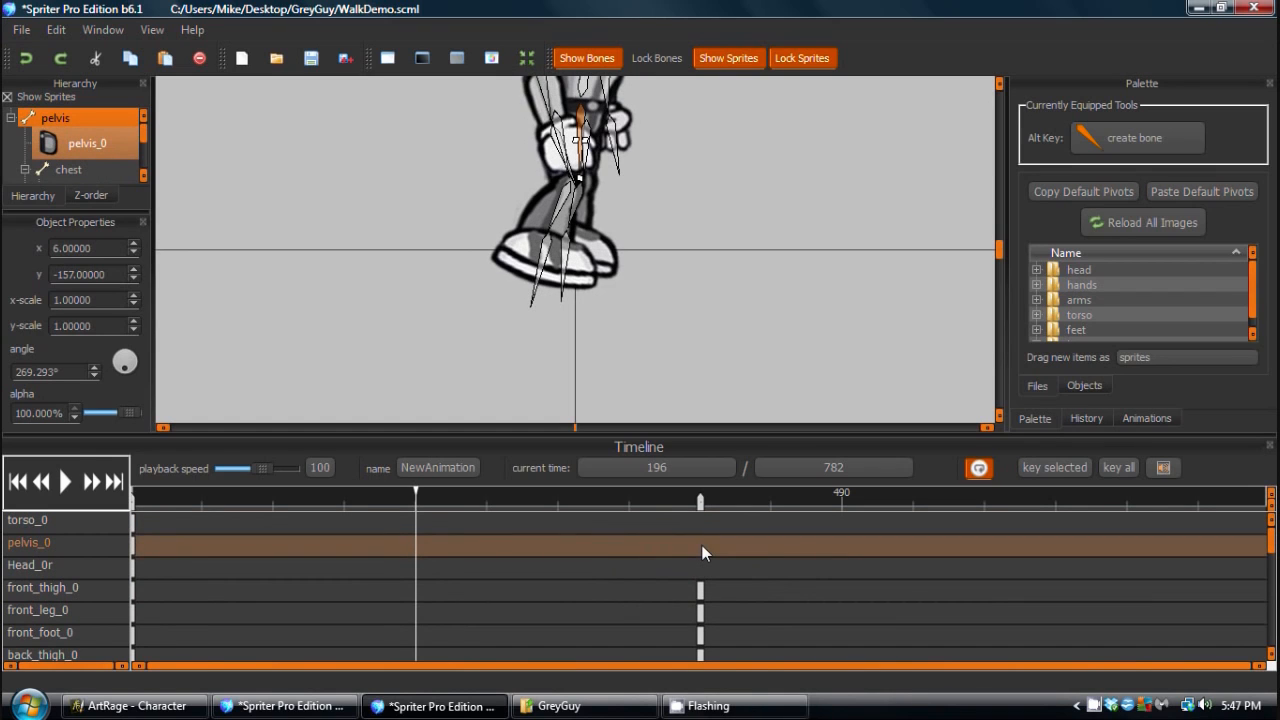
{"action": "left_click", "coordinate": [699, 500]}
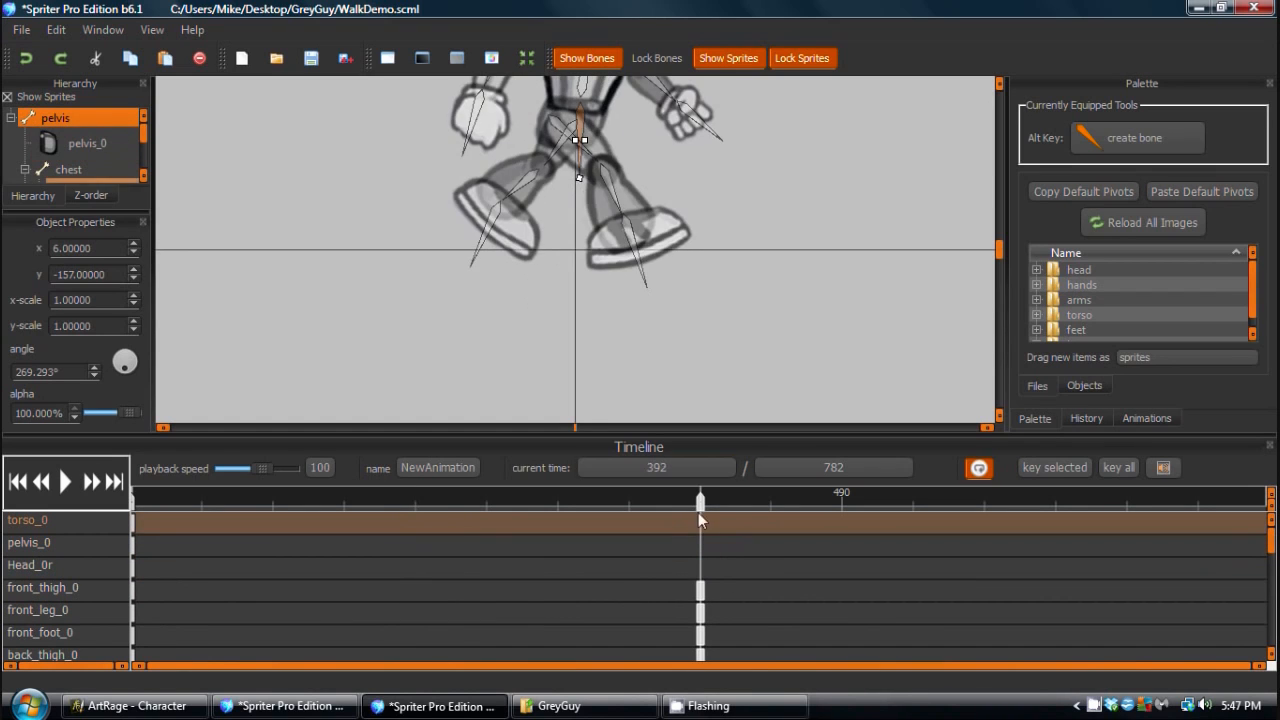
{"action": "left_click_drag", "start_coordinate": [676, 383], "coordinate": [686, 416]}
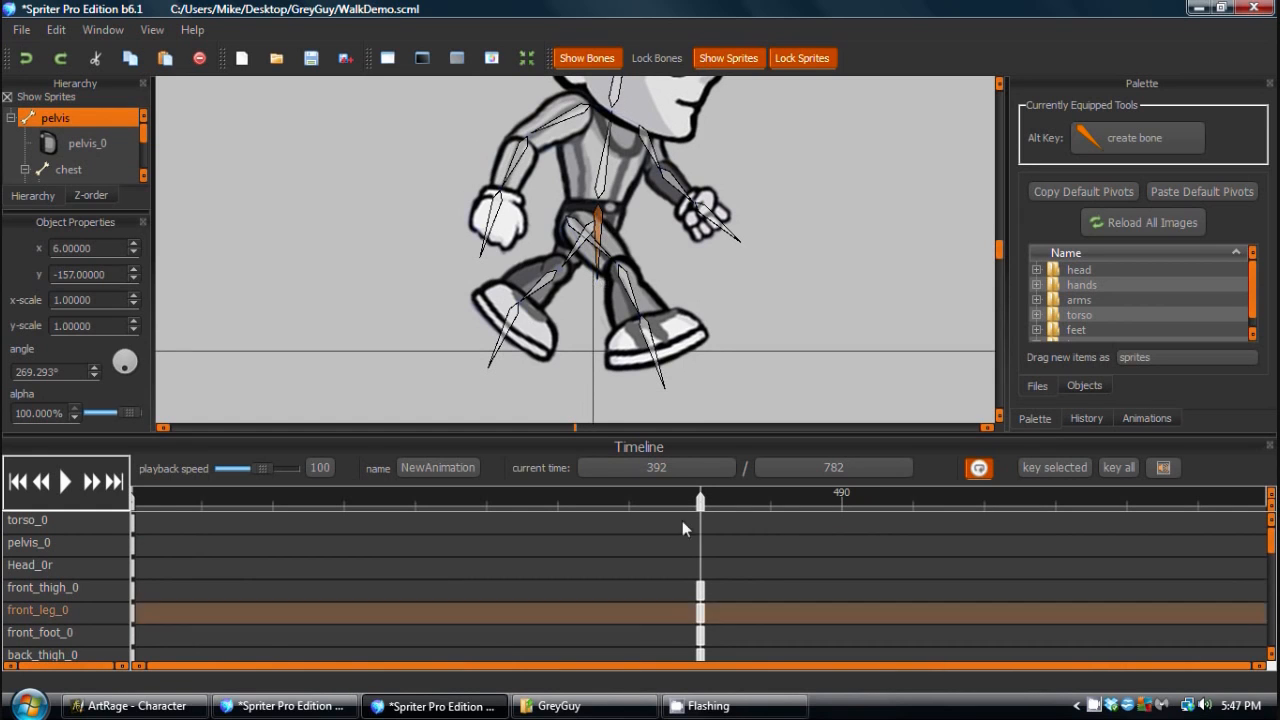
{"action": "mouse_move", "coordinate": [1271, 543]}
{"action": "left_mouse_down"}
{"action": "mouse_move", "coordinate": [1272, 631]}
{"action": "mouse_move", "coordinate": [1272, 543]}
{"action": "left_mouse_up"}
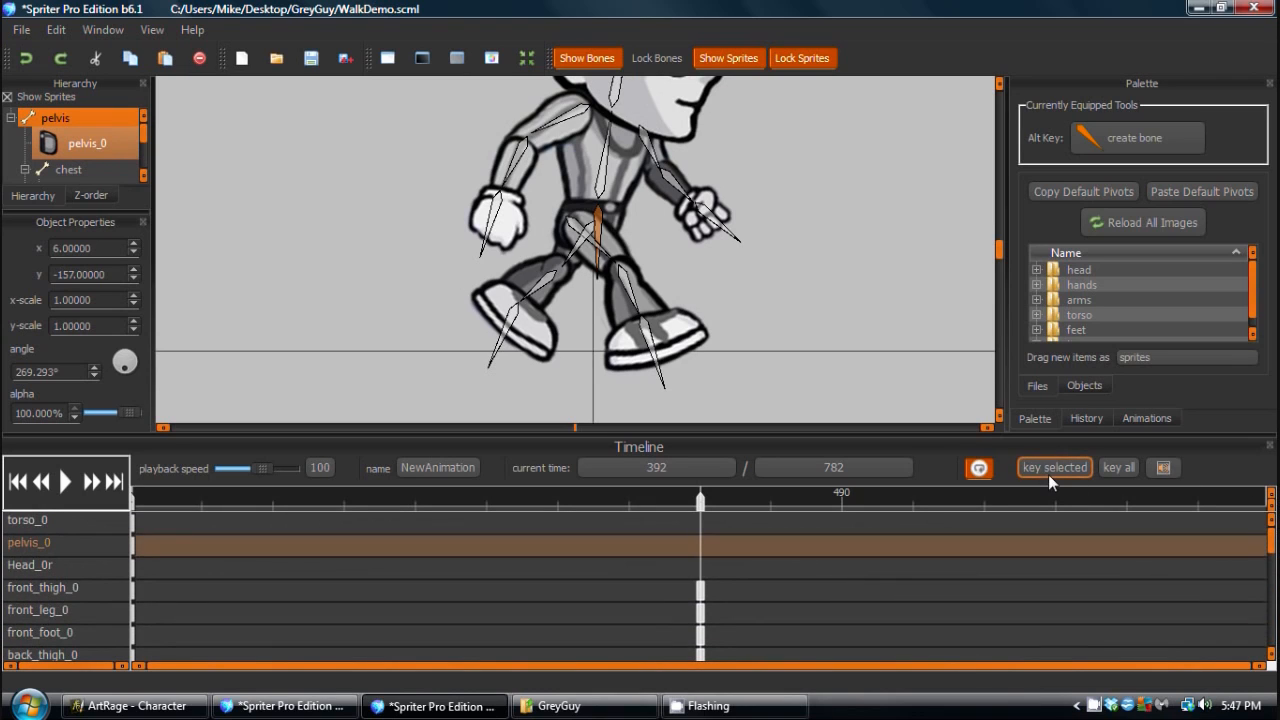
{"action": "left_click", "coordinate": [1110, 470]}
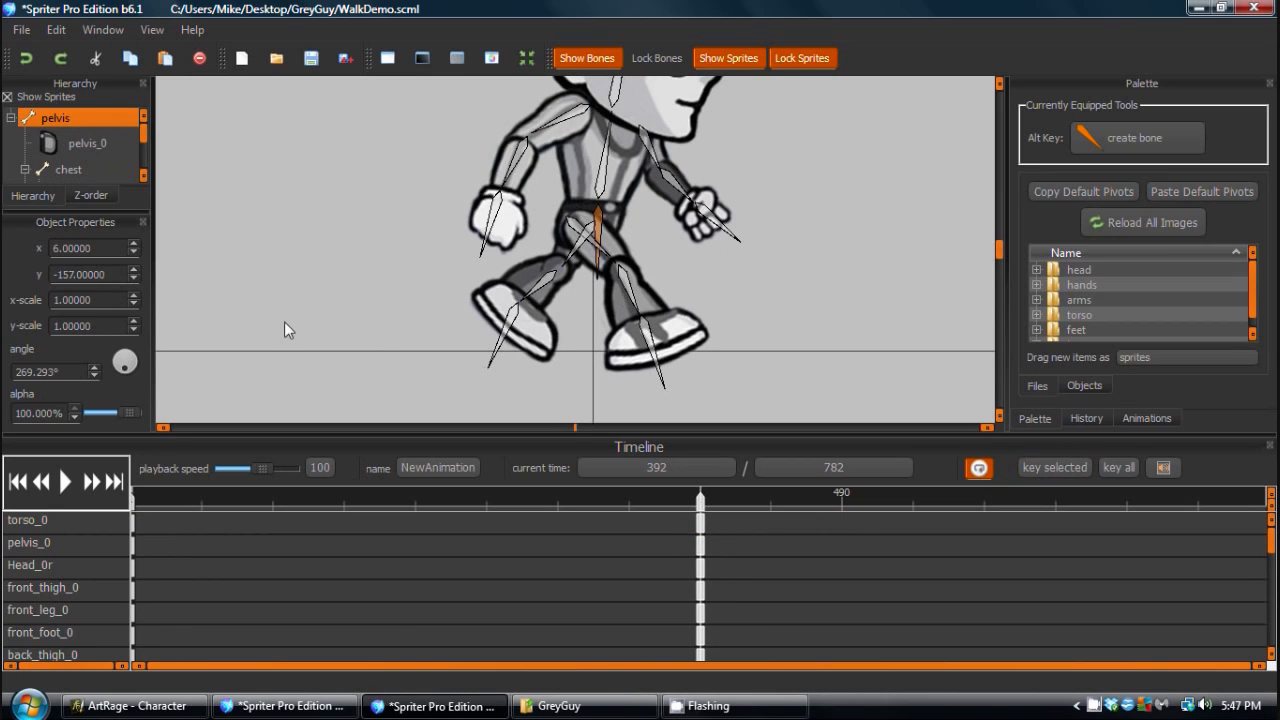
Check the pelvis bone's track for its 392 ms key, and shrink the timeline back to its compact height.
{"action": "left_click", "coordinate": [286, 329]}
{"action": "left_click", "coordinate": [600, 215]}
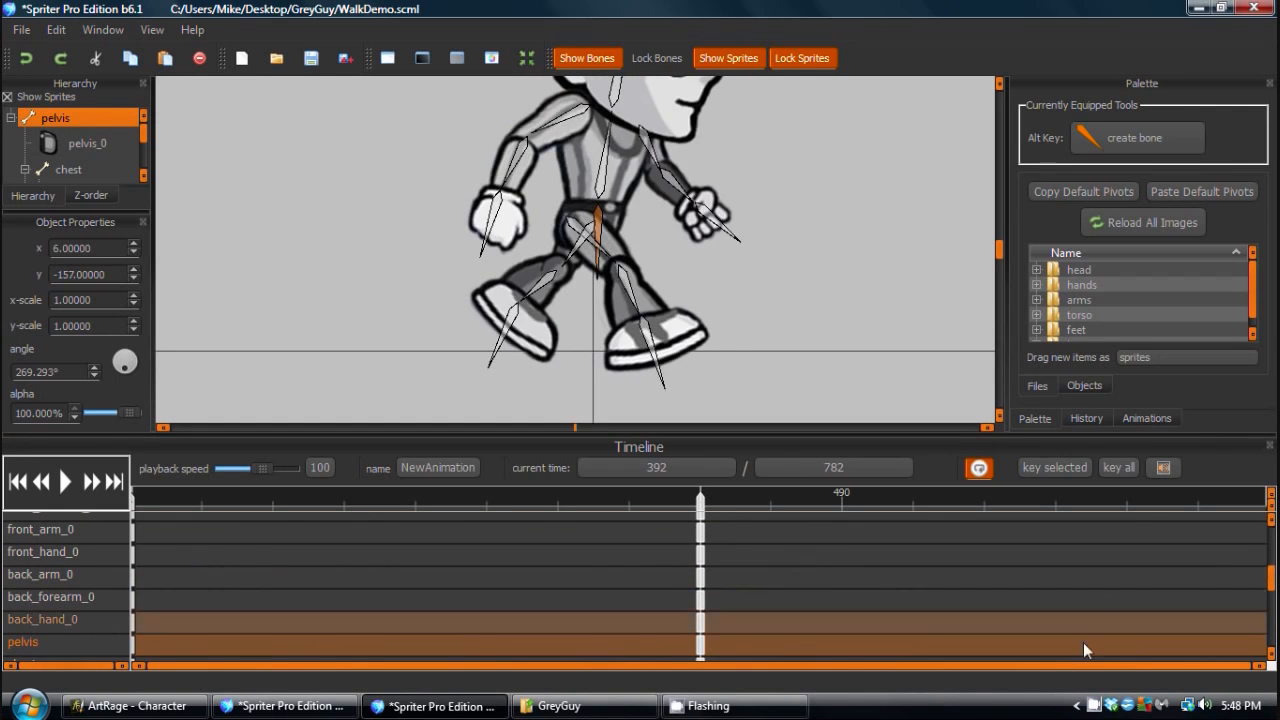
{"action": "left_click", "coordinate": [977, 464]}
{"action": "left_click", "coordinate": [977, 464]}
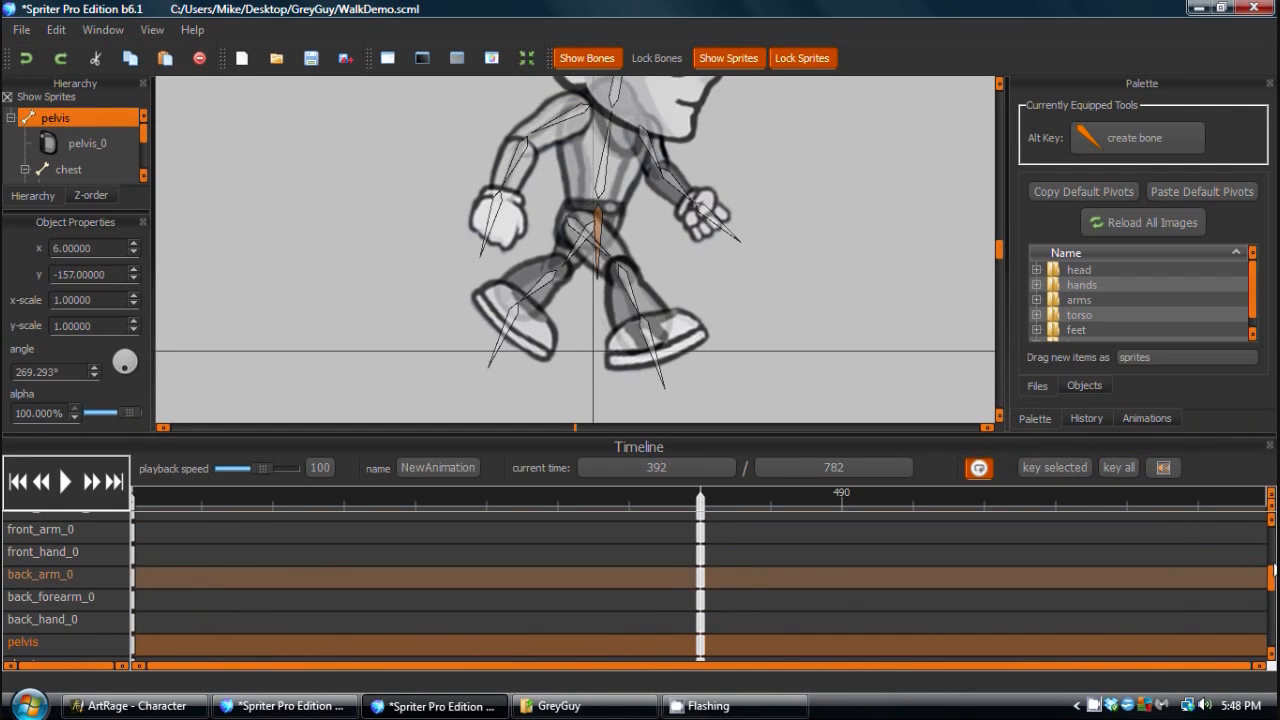
{"action": "left_click_drag", "start_coordinate": [841, 272], "coordinate": [820, 352]}
{"action": "left_click_drag", "start_coordinate": [501, 434], "coordinate": [525, 590]}
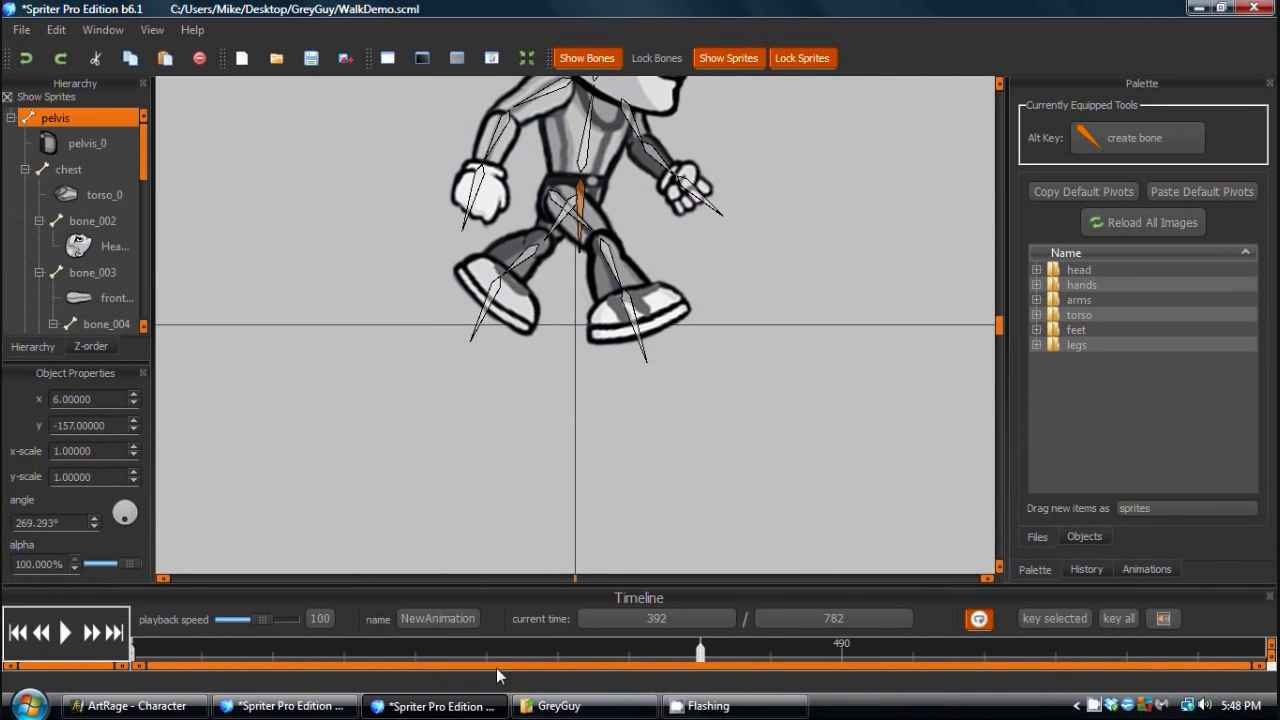
Go to 196 ms and raise the pelvis bone to a y position of -165 for the passing pose.
{"action": "left_click_drag", "start_coordinate": [672, 401], "coordinate": [641, 461]}
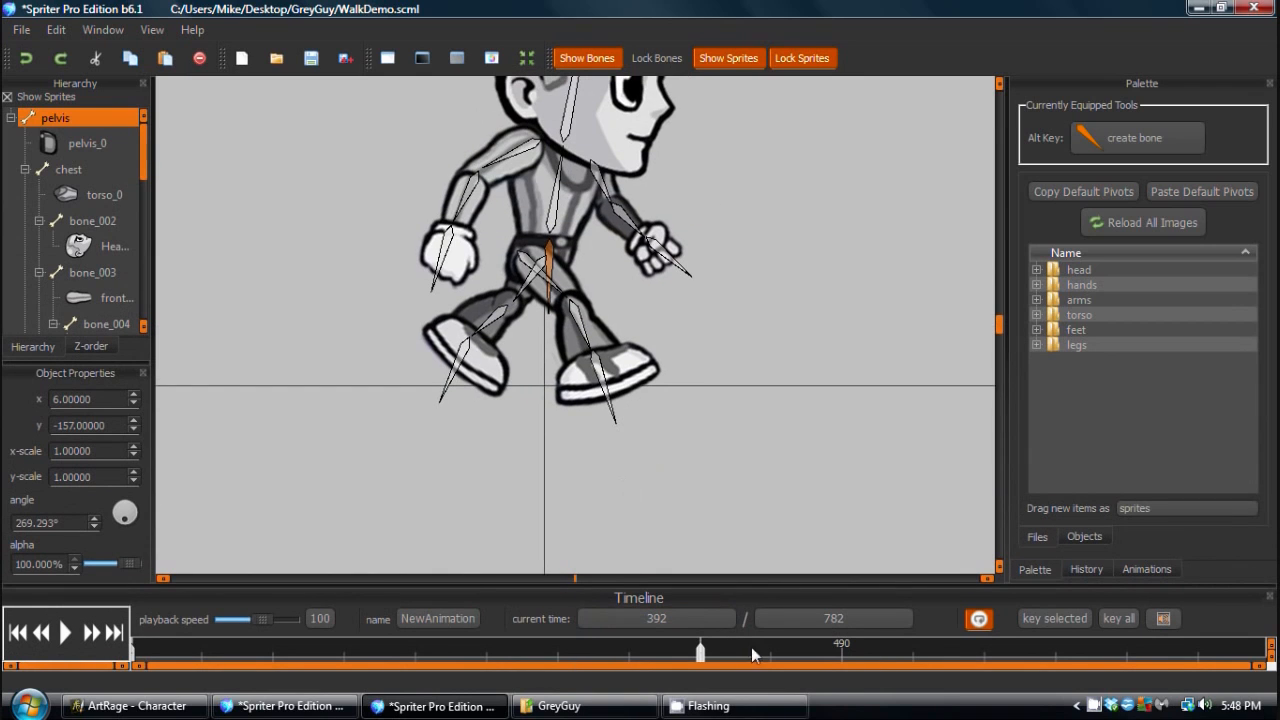
{"action": "left_click_drag", "start_coordinate": [481, 661], "coordinate": [417, 656]}
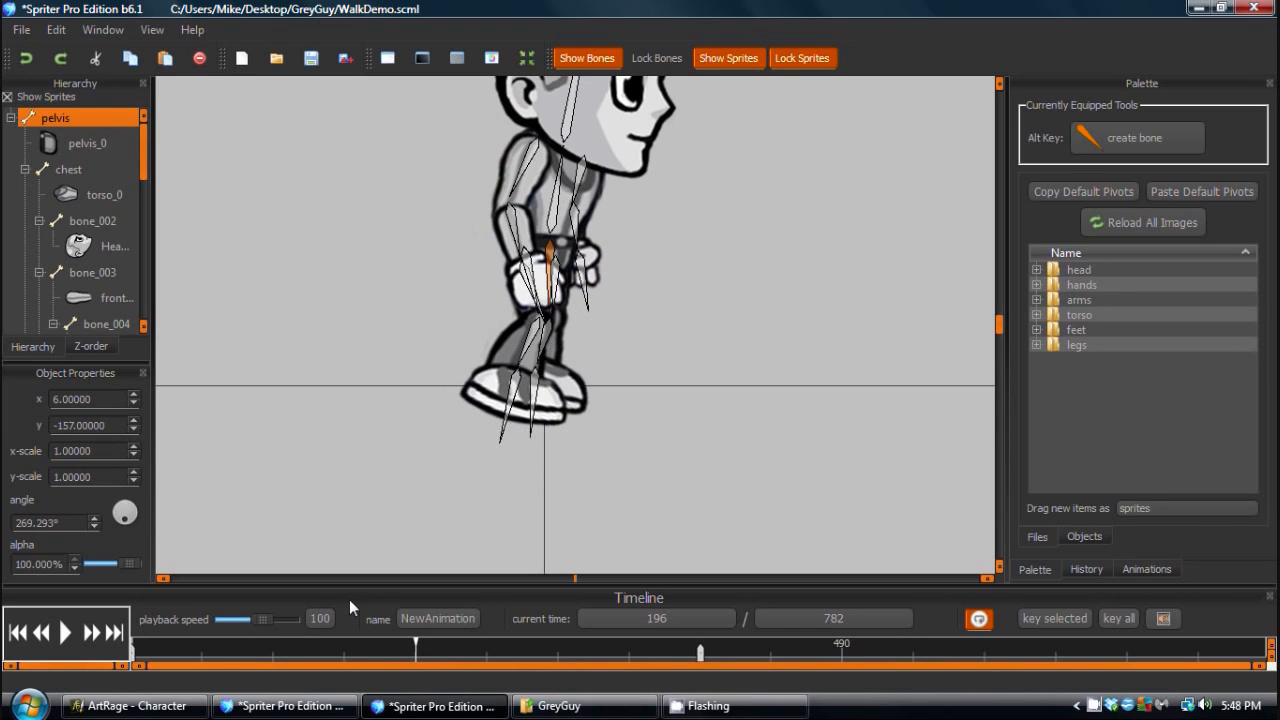
{"action": "left_click_drag", "start_coordinate": [694, 380], "coordinate": [664, 455]}
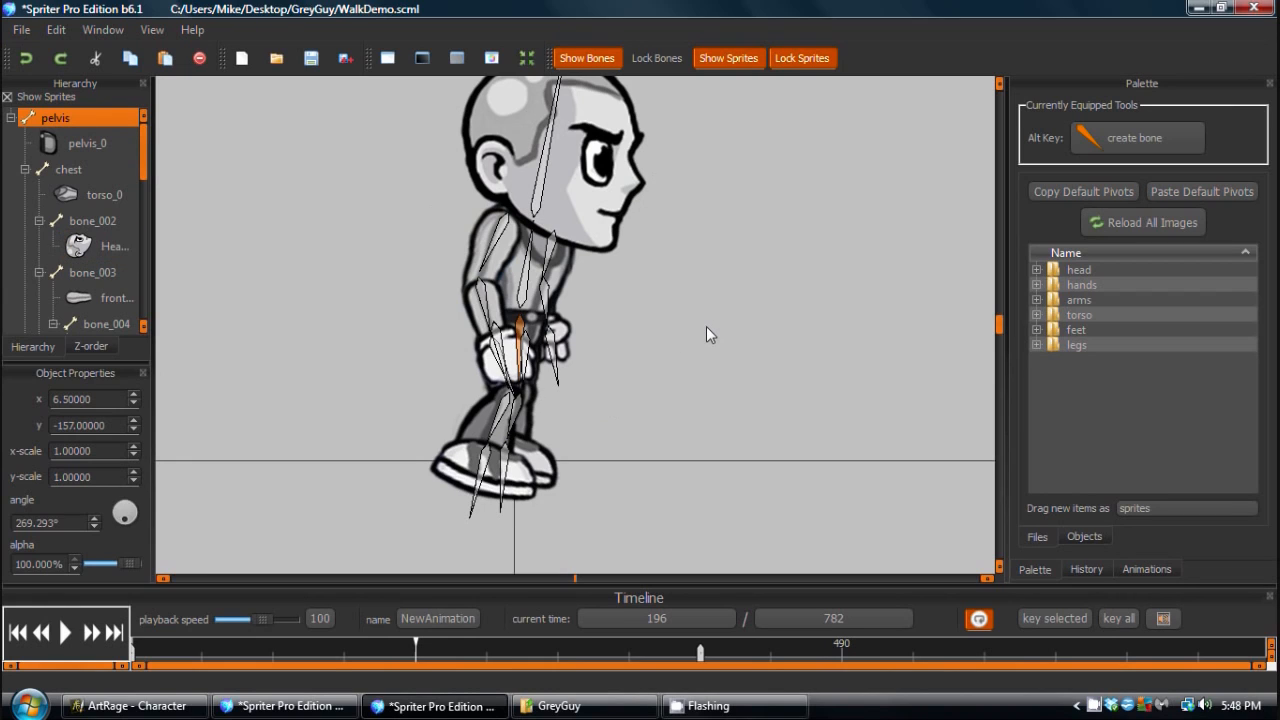
{"action": "key", "text": "Down"}
{"action": "key", "text": "Down"}
{"action": "key", "text": "Down"}
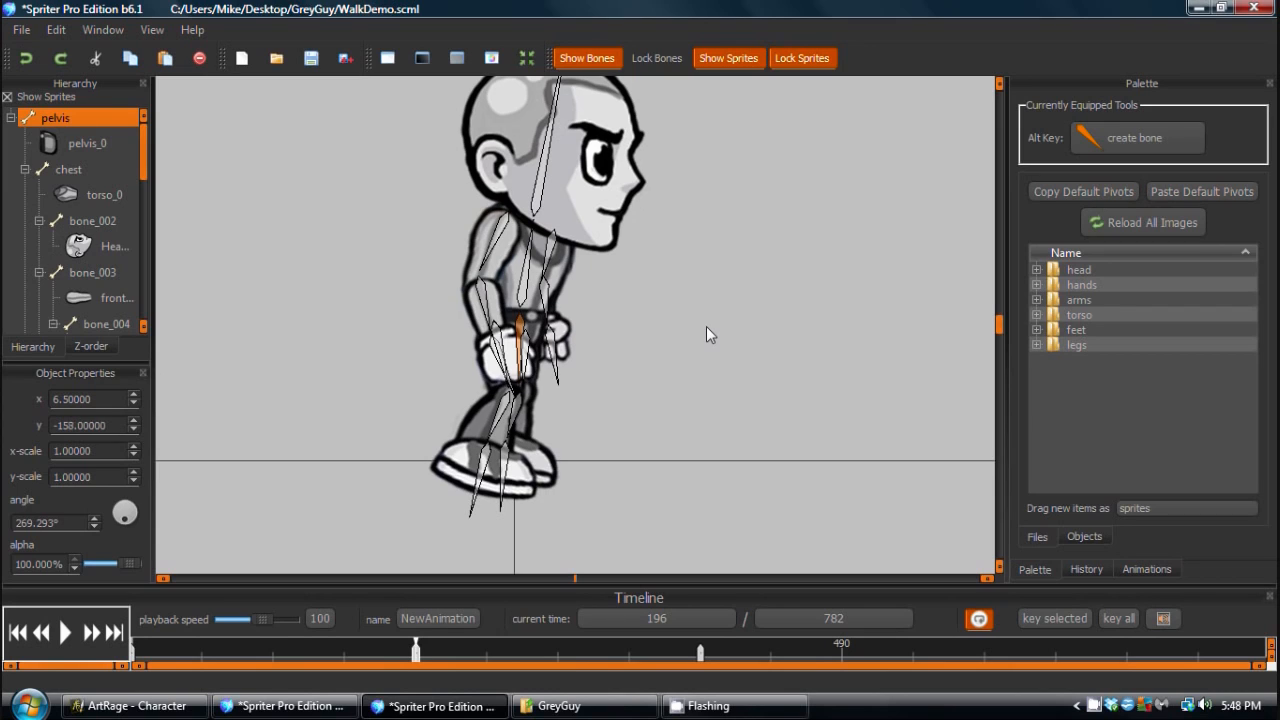
{"action": "key", "text": "Down"}
{"action": "key", "text": "Down"}
{"action": "key", "text": "Down"}
{"action": "key", "text": "Down"}
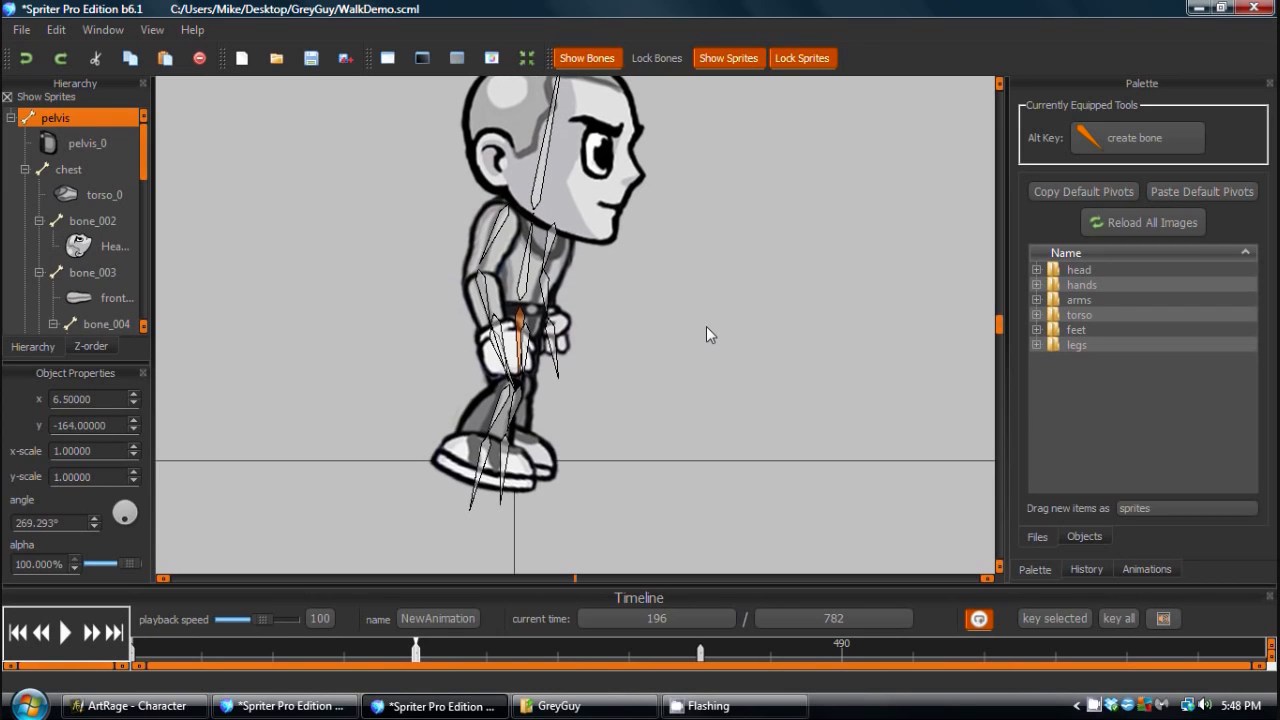
Go to 588 ms and raise the pelvis bone to a y position of -165 for the second passing pose.
{"action": "left_click_drag", "start_coordinate": [341, 657], "coordinate": [4, 698]}
{"action": "mouse_move", "coordinate": [175, 660]}
{"action": "left_mouse_down"}
{"action": "mouse_move", "coordinate": [703, 666]}
{"action": "mouse_move", "coordinate": [234, 666]}
{"action": "mouse_move", "coordinate": [124, 683]}
{"action": "mouse_move", "coordinate": [438, 663]}
{"action": "mouse_move", "coordinate": [985, 665]}
{"action": "left_mouse_up"}
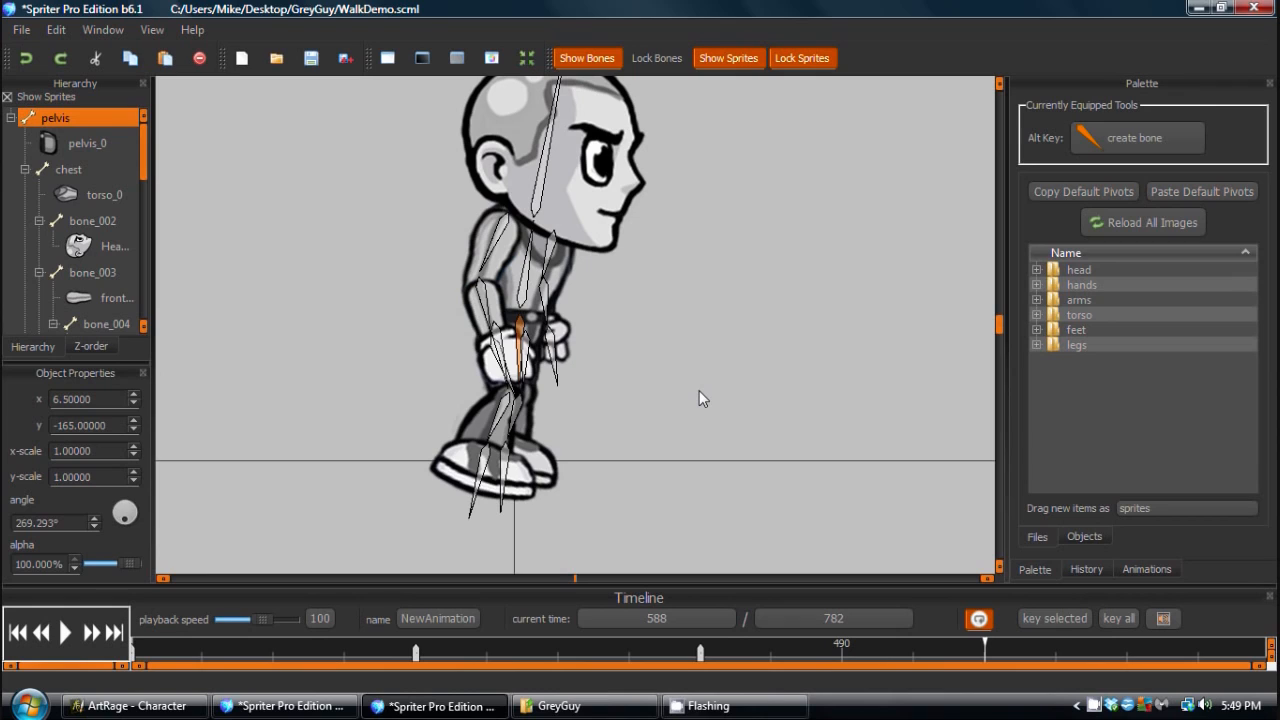
{"action": "left_click", "coordinate": [745, 396]}
{"action": "left_click", "coordinate": [522, 325]}
{"action": "key", "text": "Down"}
{"action": "key", "text": "Down"}
{"action": "key", "text": "Down"}
{"action": "key", "text": "Down"}
{"action": "key", "text": "Down"}
{"action": "key", "text": "Down"}
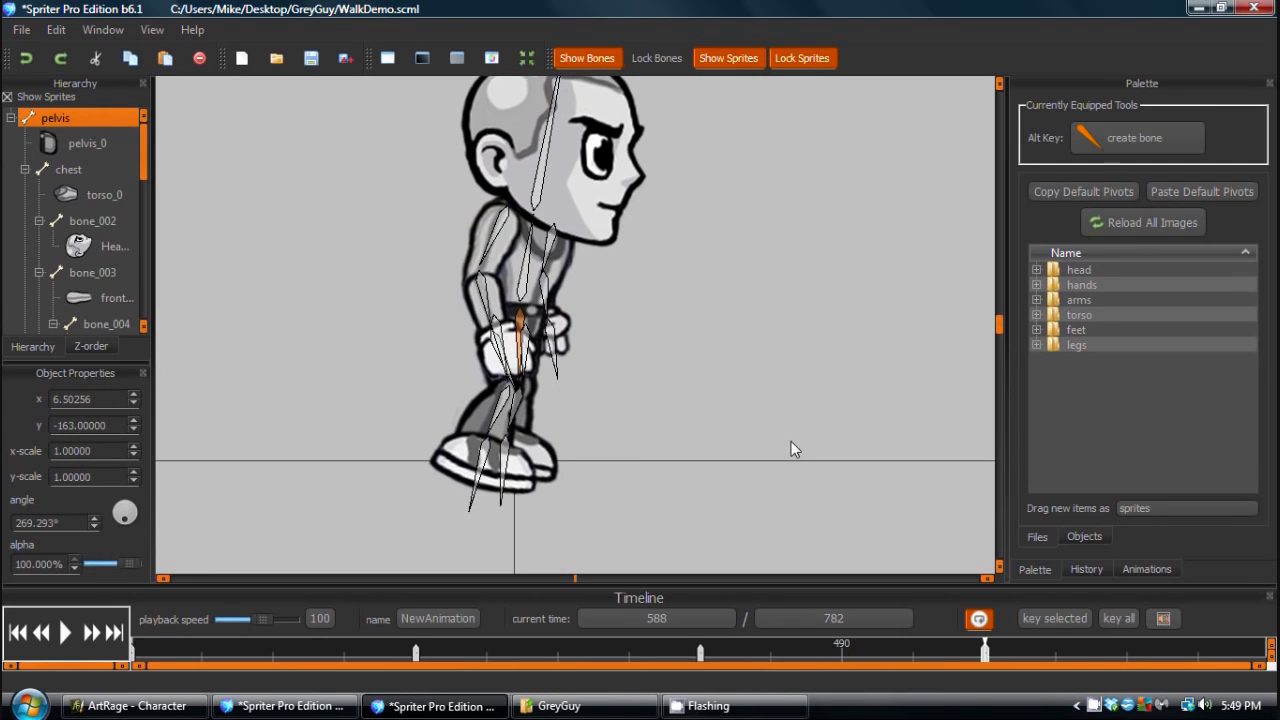
{"action": "key", "text": "Down"}
{"action": "key", "text": "Down"}
Scrub and play back the walk cycle to review the body's up-and-down movement.
{"action": "left_click", "coordinate": [236, 650]}
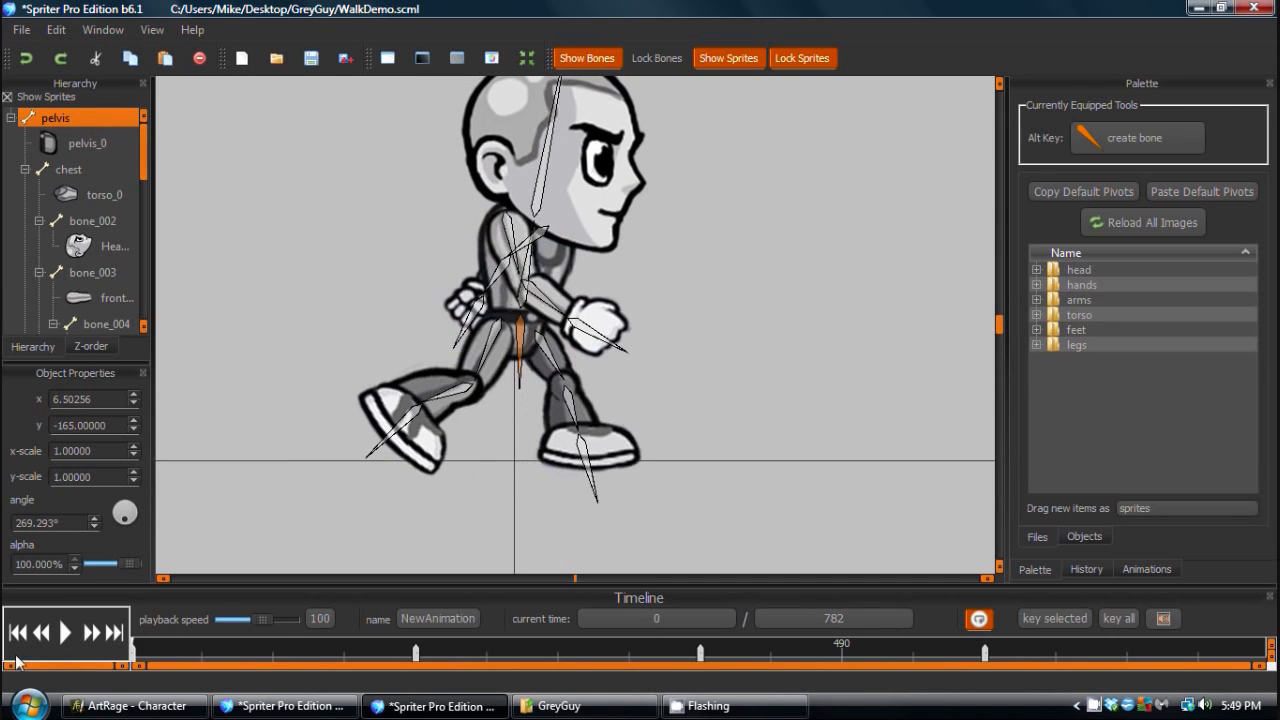
{"action": "left_click", "coordinate": [404, 650]}
{"action": "left_click_drag", "start_coordinate": [418, 643], "coordinate": [472, 649]}
{"action": "left_click", "coordinate": [63, 631]}
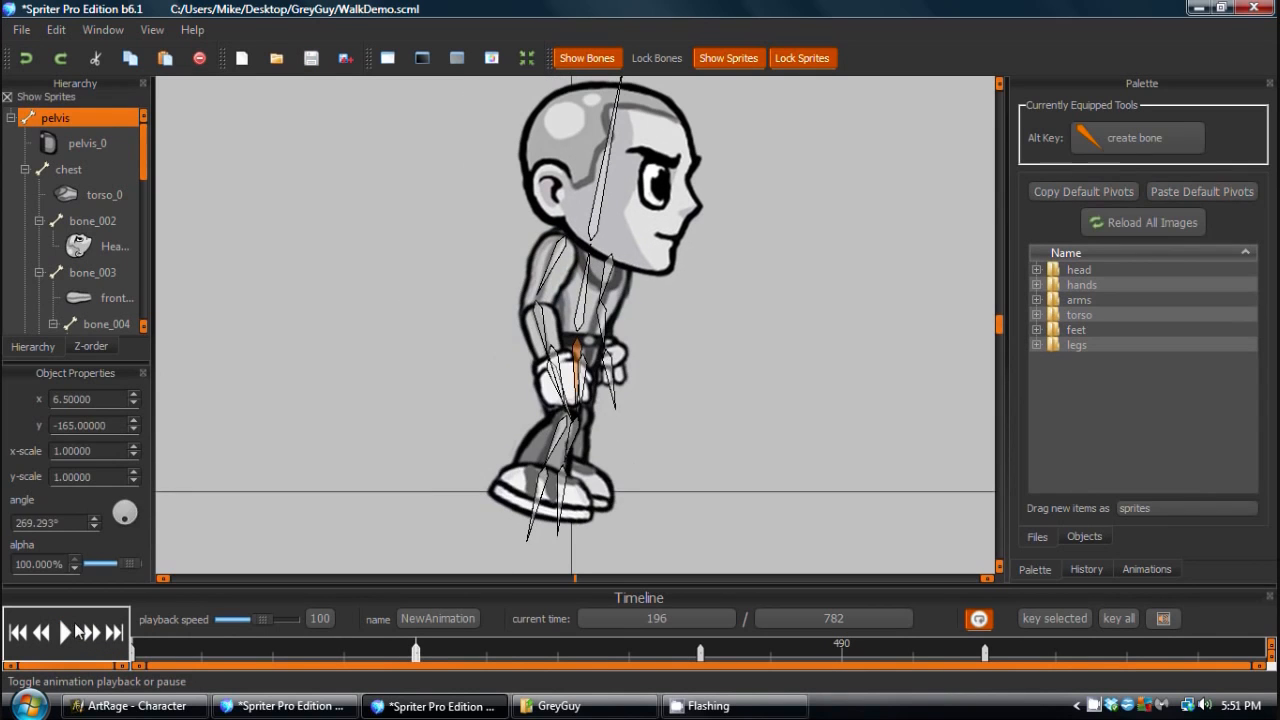
{"action": "left_click", "coordinate": [65, 631]}
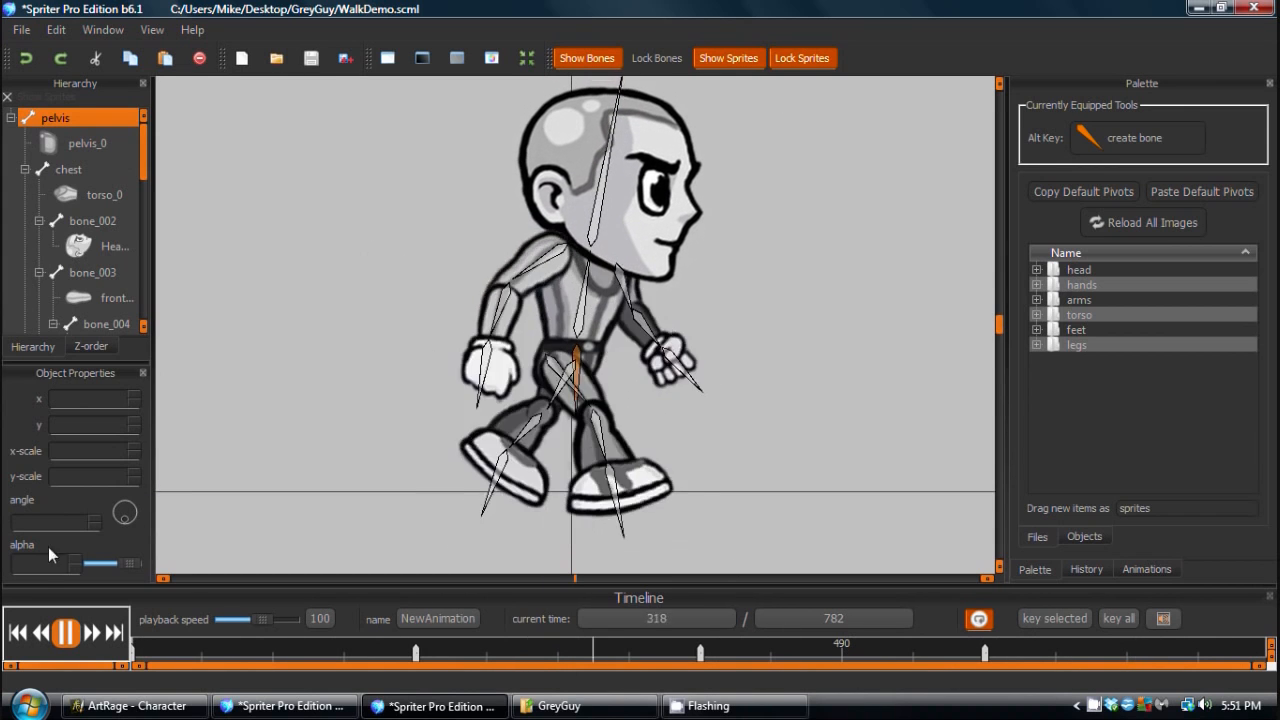
{"action": "left_click", "coordinate": [61, 638]}
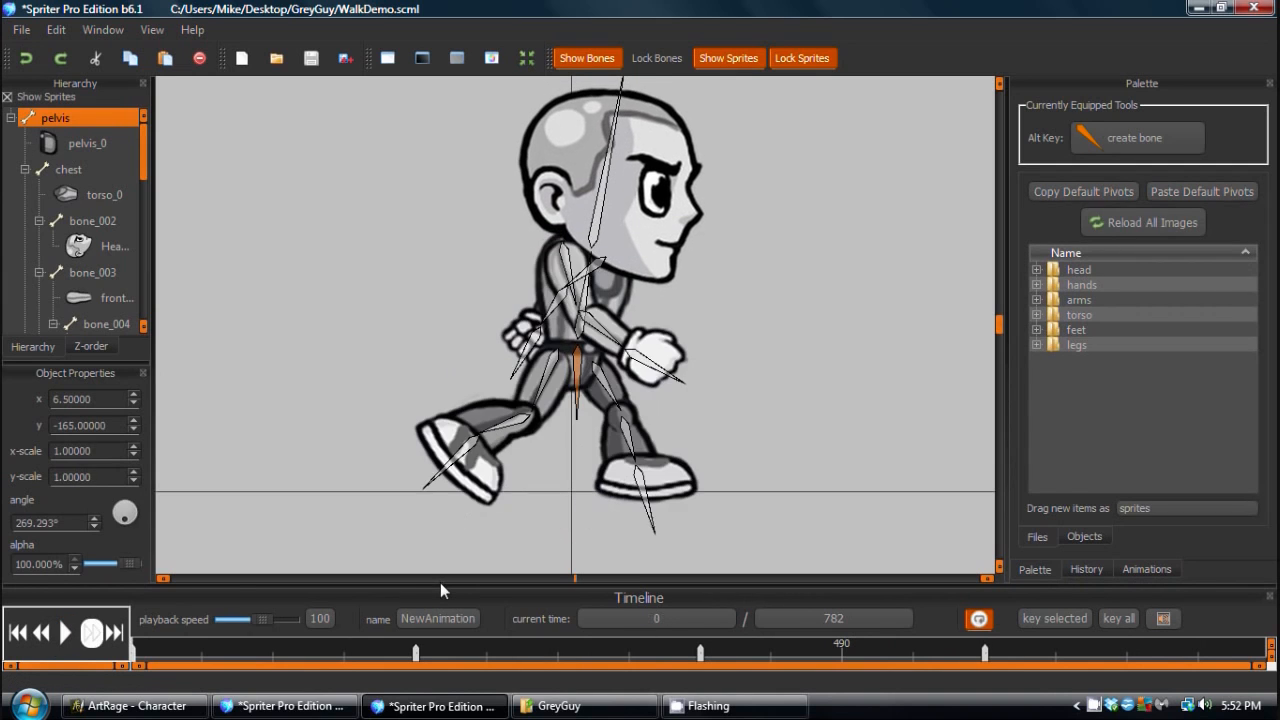
Step back and forth between the keyframes at 0, 196 and 392 ms to compare the stride and passing poses.
{"action": "key", "text": "comma"}
{"action": "key", "text": "comma"}
{"action": "key", "text": "comma"}
{"action": "key", "text": "period"}
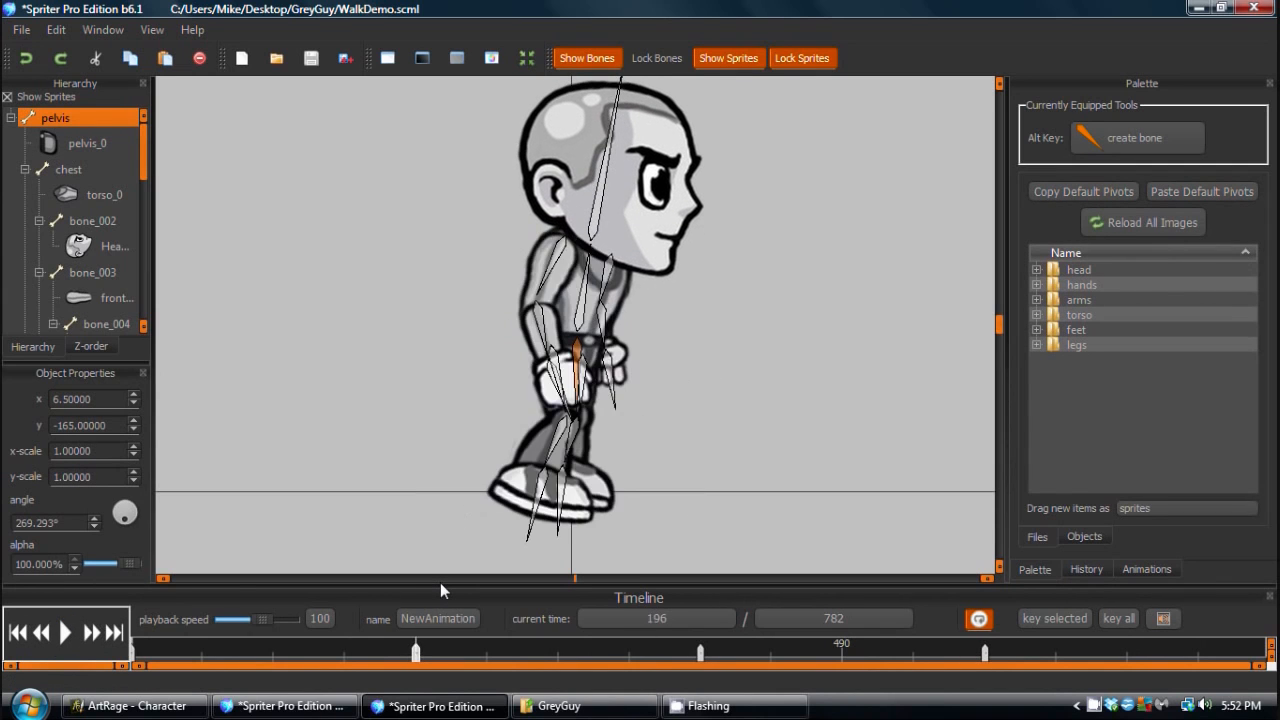
{"action": "key", "text": "comma"}
{"action": "key", "text": "period"}
{"action": "key", "text": "comma"}
{"action": "key", "text": "period"}
{"action": "key", "text": "period"}
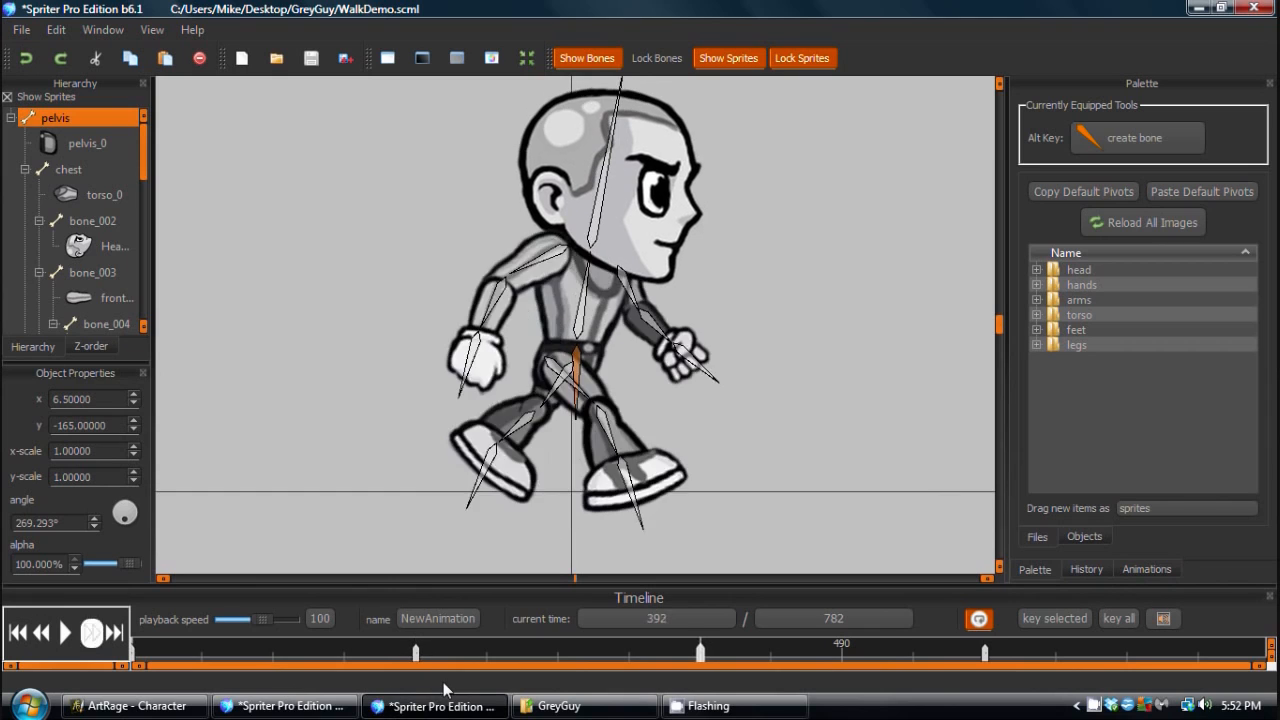
{"action": "key", "text": "comma"}
{"action": "key", "text": "comma"}
{"action": "key", "text": "period"}
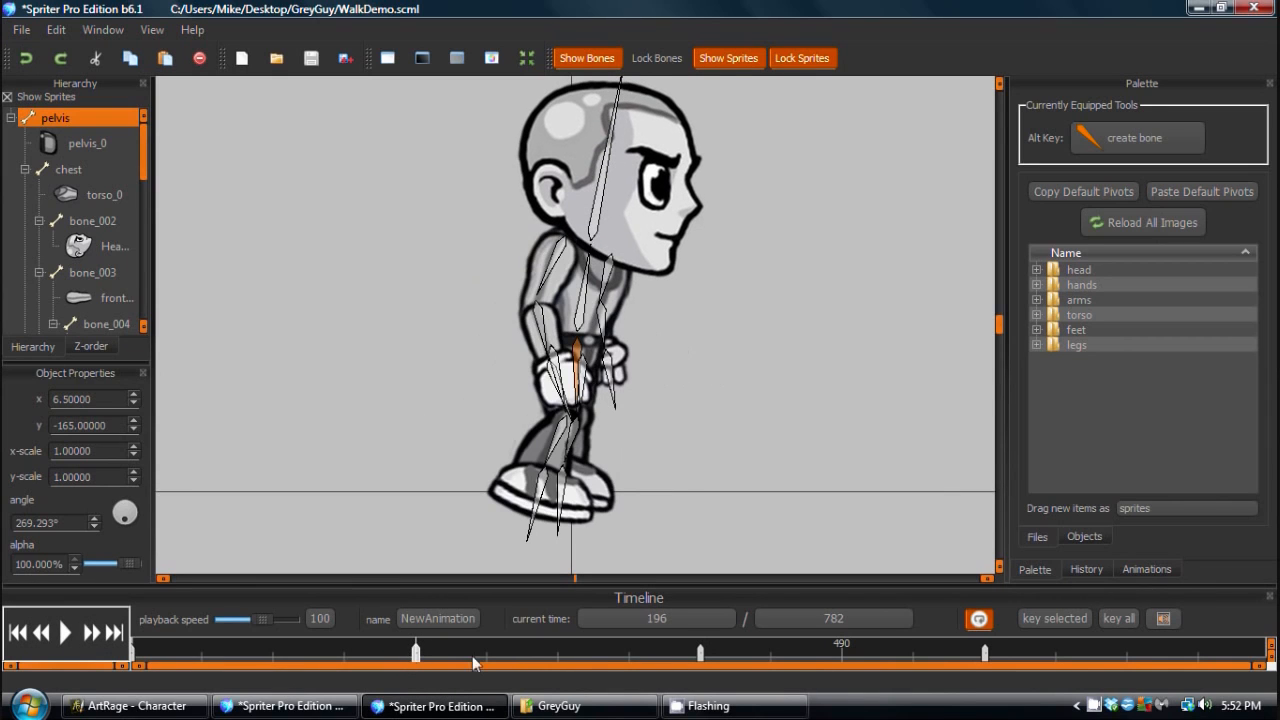
Review the 392 ms stride, step through the neighbouring keyframes, and stop on the passing pose at 196 ms.
{"action": "left_click_drag", "start_coordinate": [424, 647], "coordinate": [702, 665]}
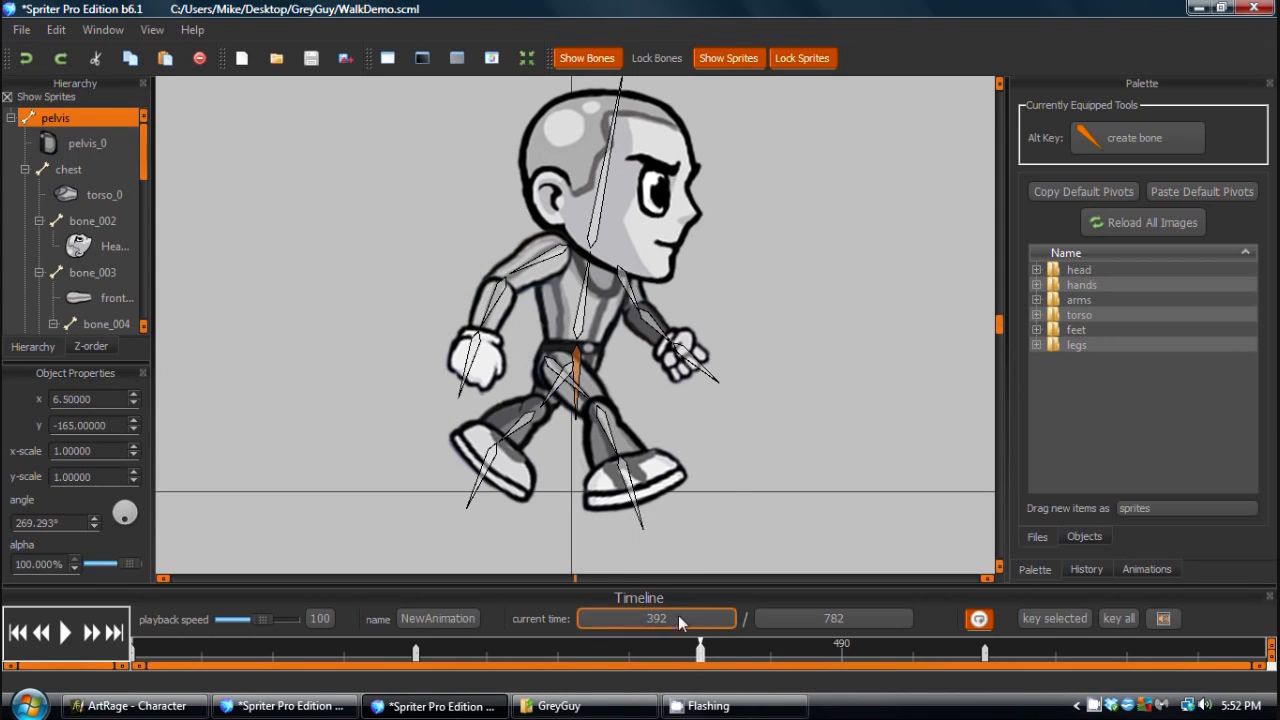
{"action": "key", "text": "Left"}
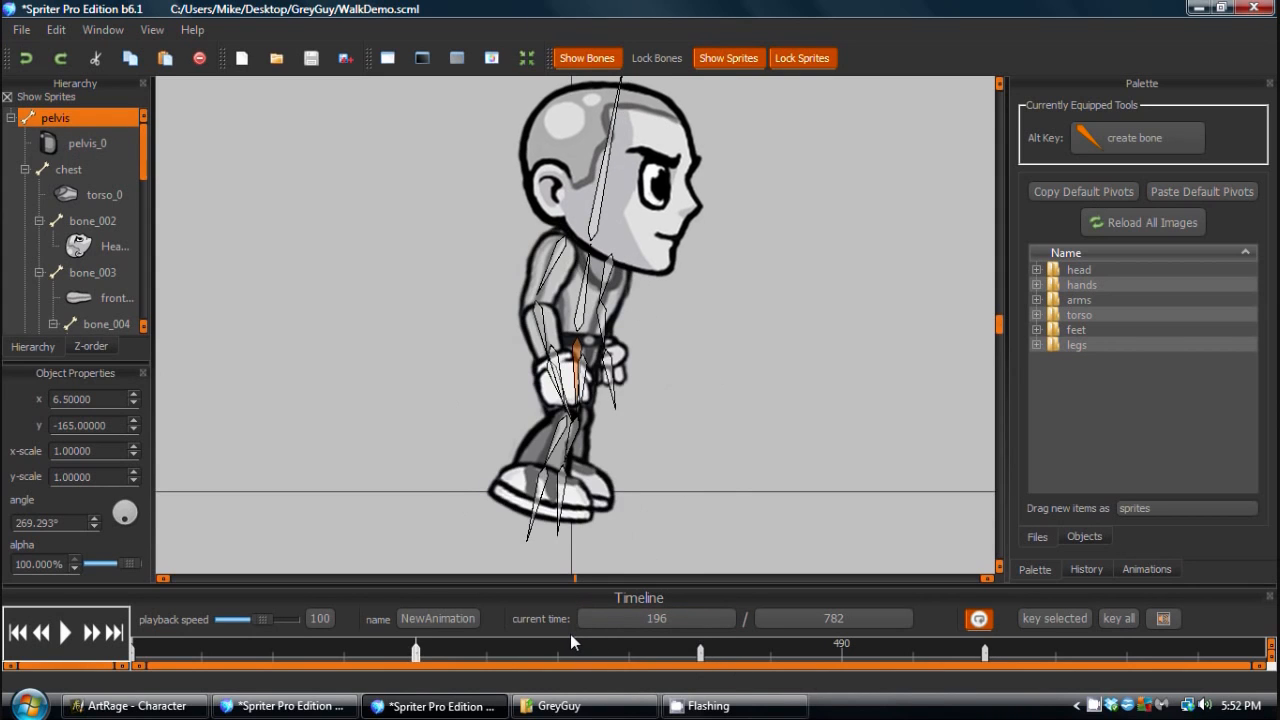
{"action": "key", "text": "Left"}
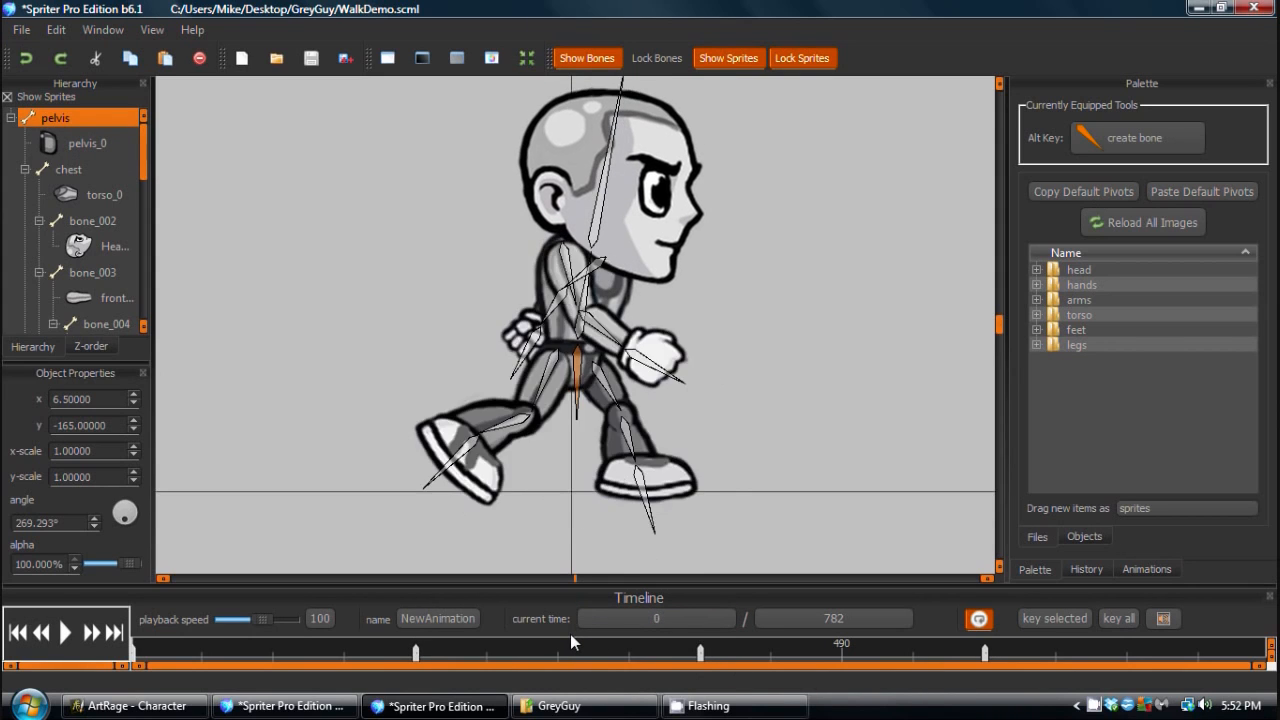
{"action": "key", "text": "Right"}
{"action": "key", "text": "Right"}
{"action": "key", "text": "Left"}
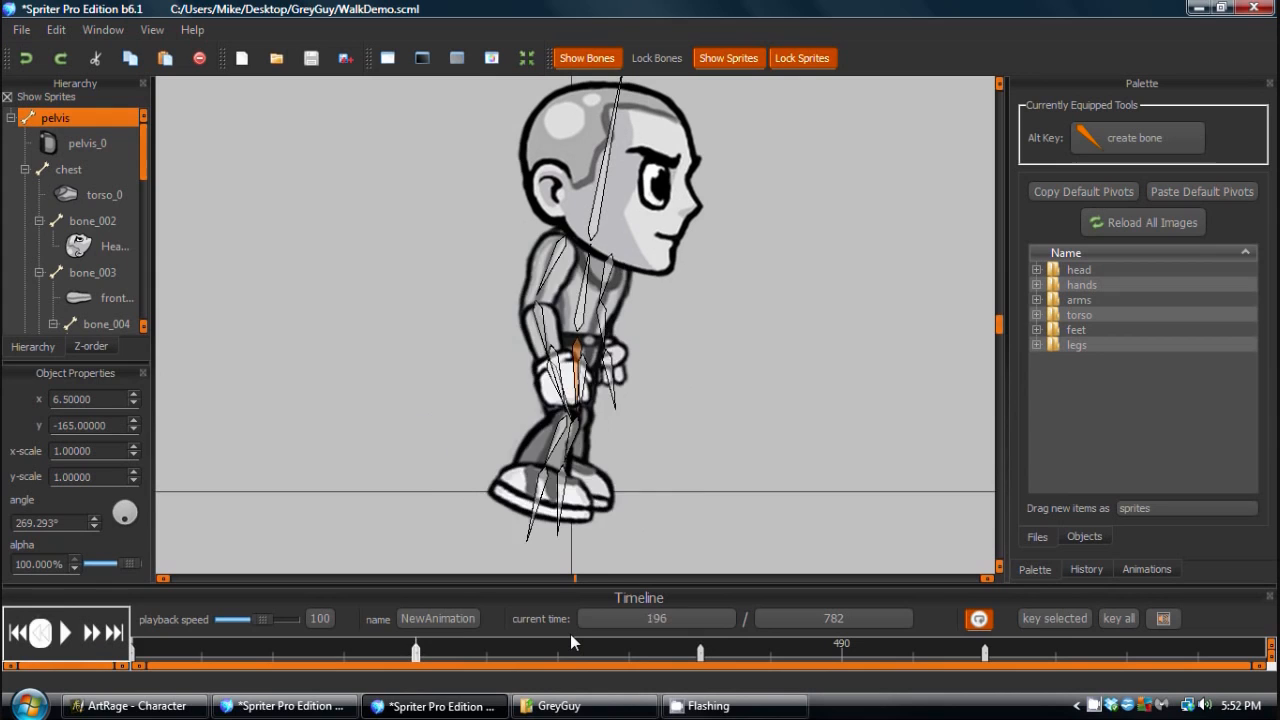
Step back and forth between the 0 ms stride and the 196 ms passing pose to compare the leg positions.
{"action": "key", "text": "Right"}
{"action": "key", "text": "Left"}
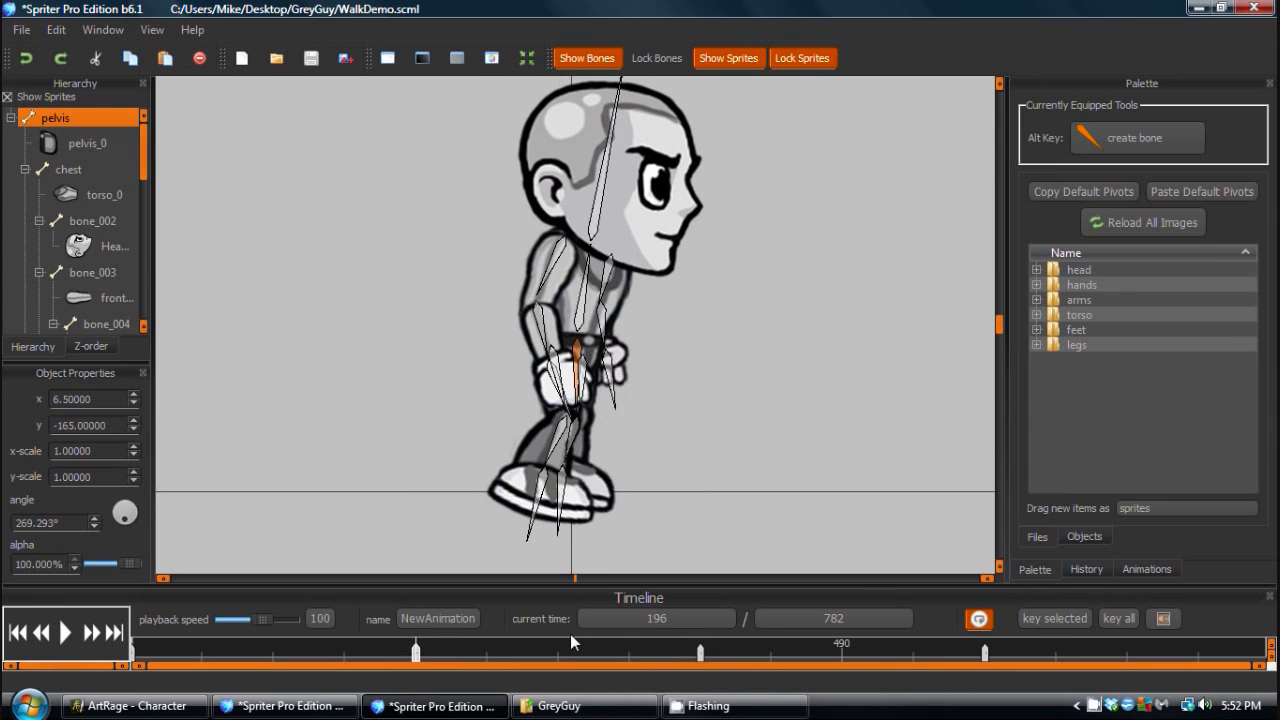
{"action": "key", "text": "Left"}
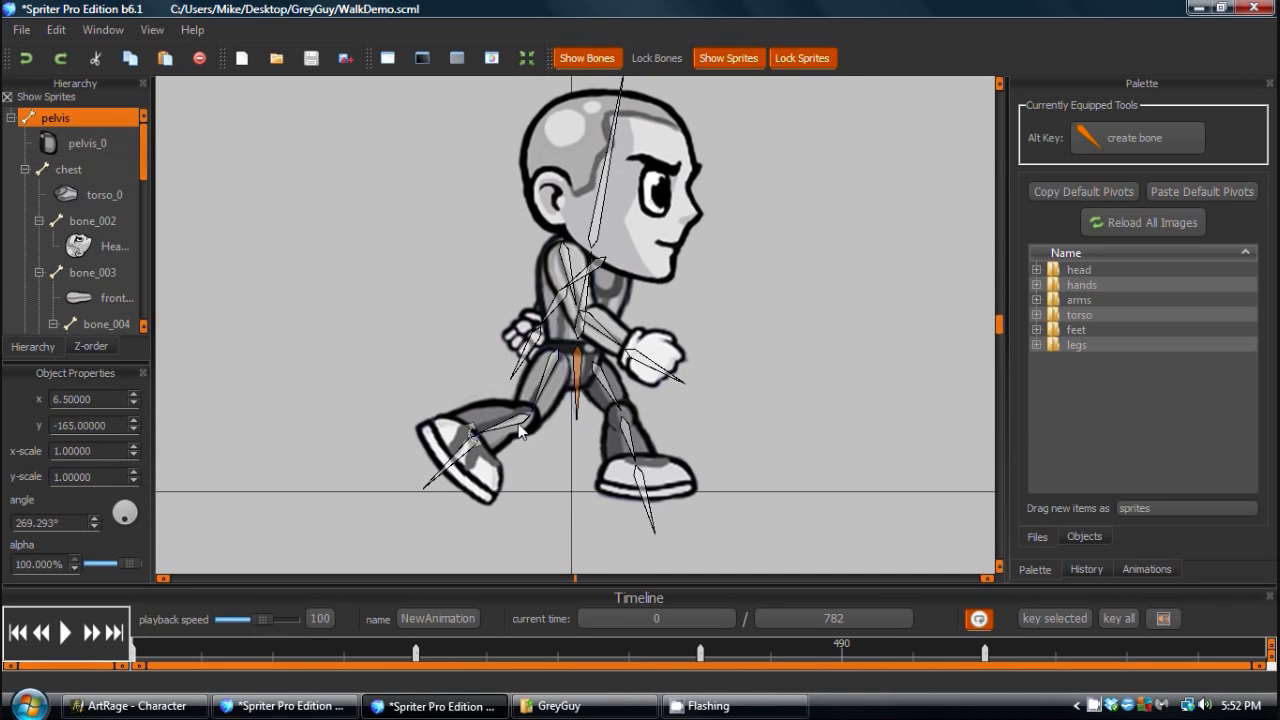
{"action": "key", "text": "Right"}
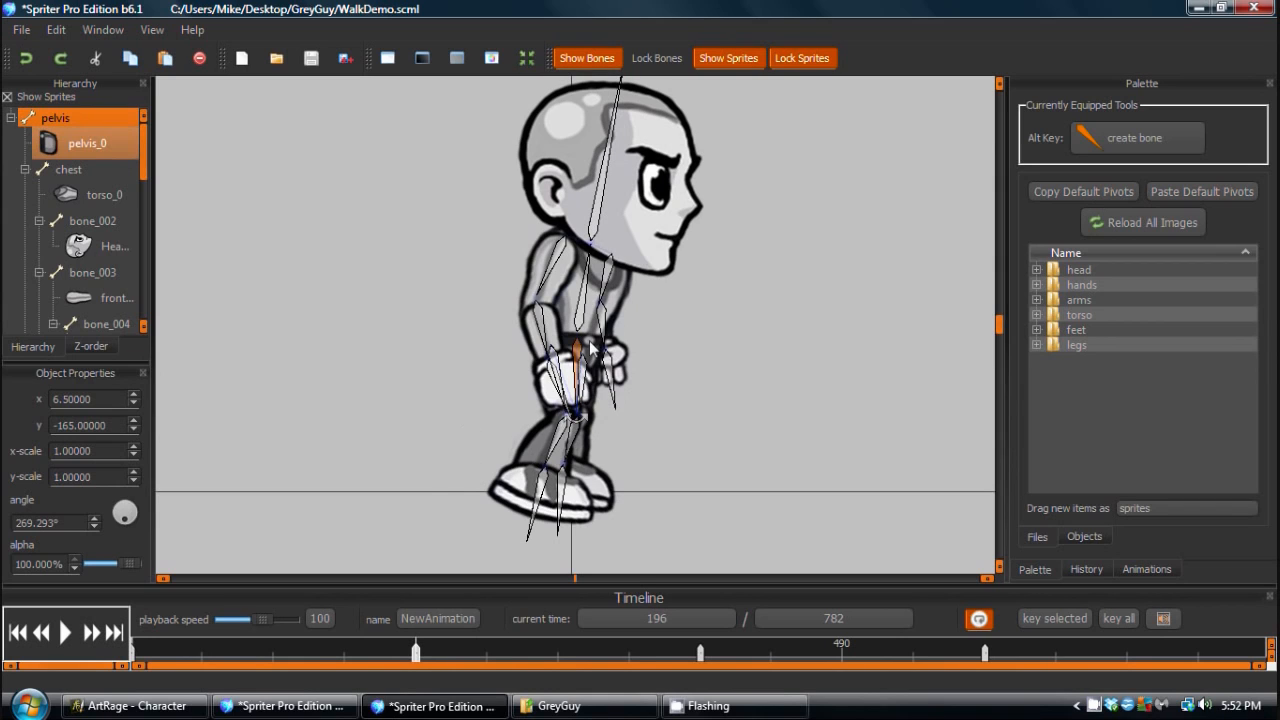
{"action": "key", "text": "Left"}
At 196 ms, swing the front thigh forward to lift the knee and bend the shin back to about 232 degrees.
{"action": "left_click", "coordinate": [551, 375]}
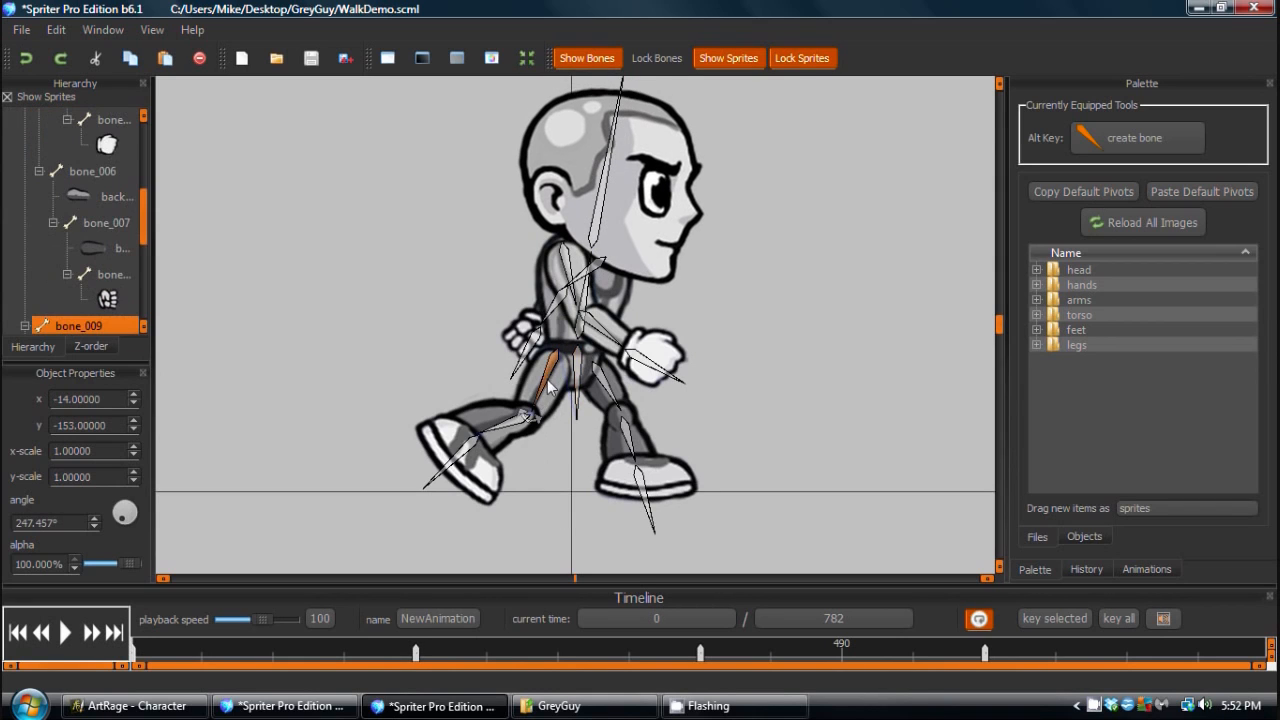
{"action": "key", "text": "Right"}
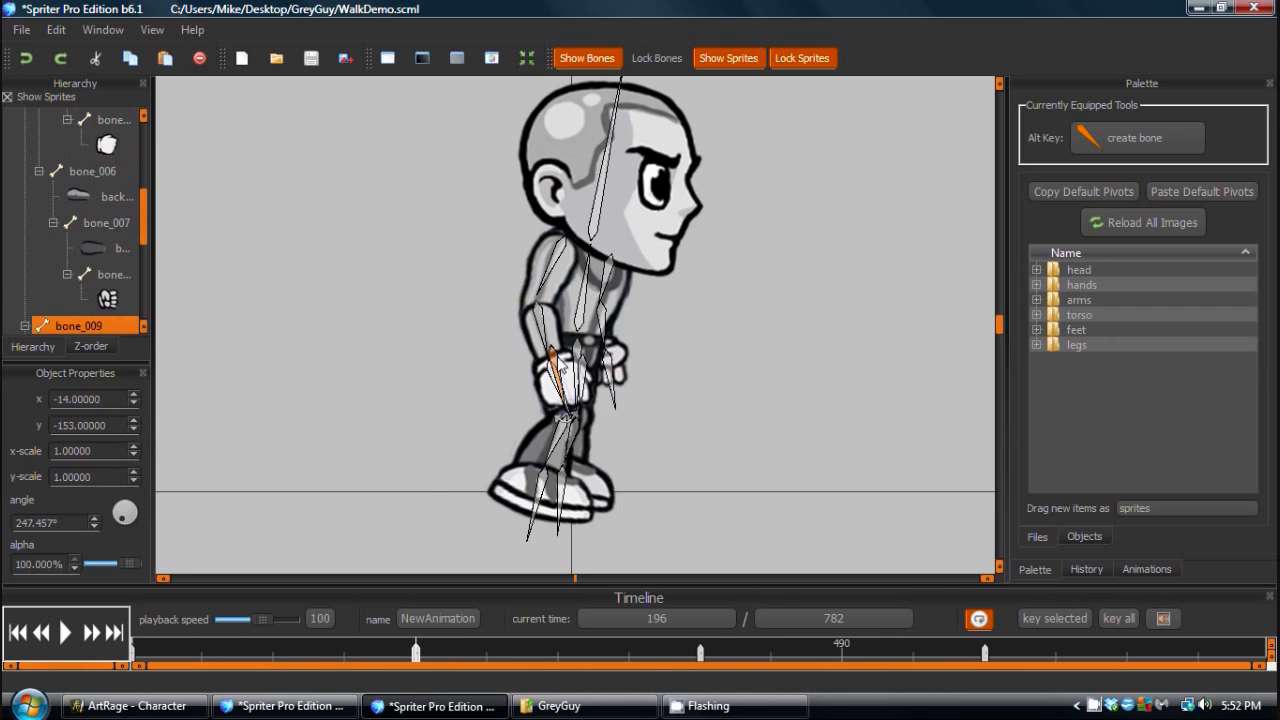
{"action": "key", "text": "Left"}
{"action": "key", "text": "Right"}
{"action": "left_click_drag", "start_coordinate": [566, 410], "coordinate": [604, 392]}
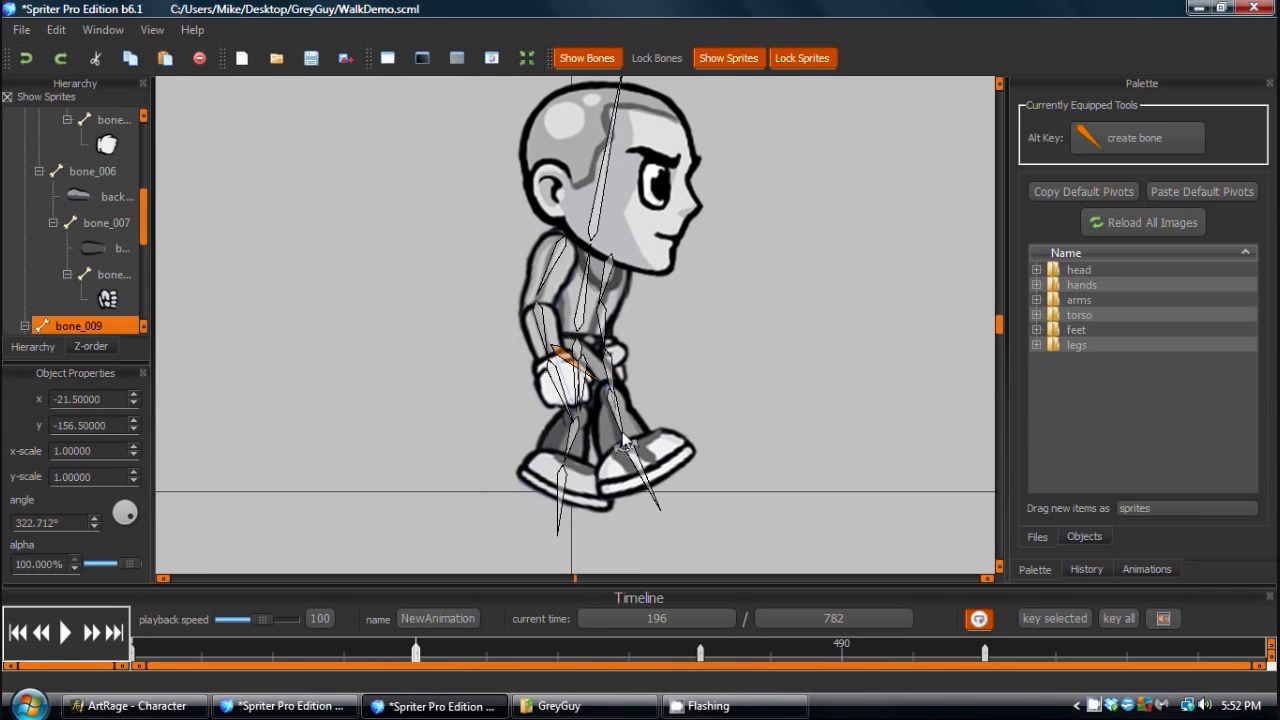
{"action": "left_click_drag", "start_coordinate": [624, 442], "coordinate": [595, 422]}
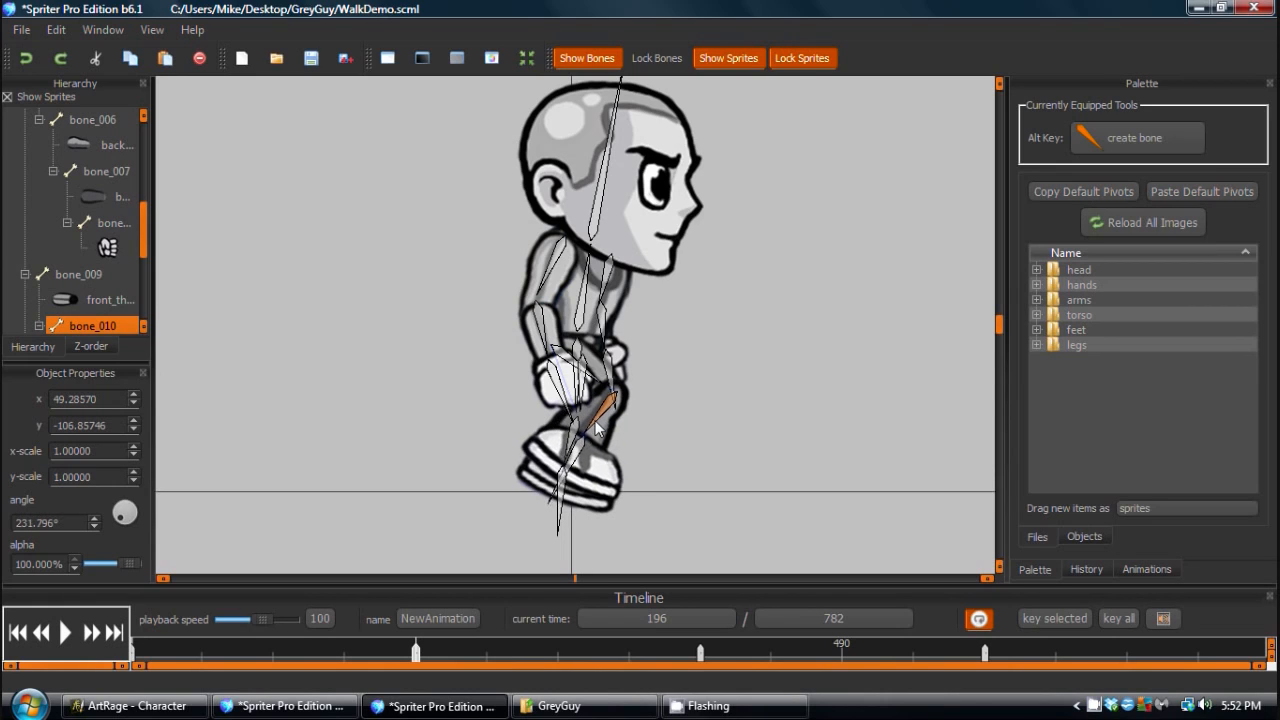
Undo the stray back foot rotation and rotate the front foot at 196 ms to about 256 degrees.
{"action": "left_click", "coordinate": [562, 528]}
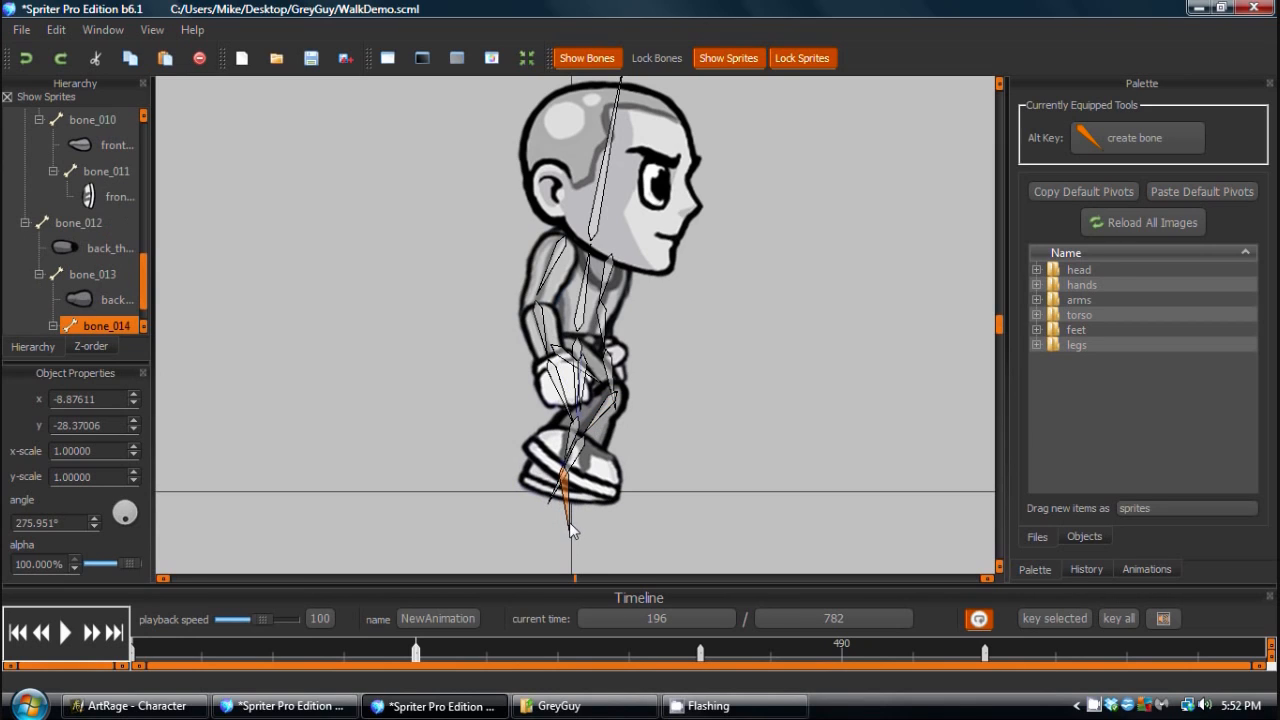
{"action": "key", "text": "ctrl+z"}
{"action": "left_click", "coordinate": [572, 465]}
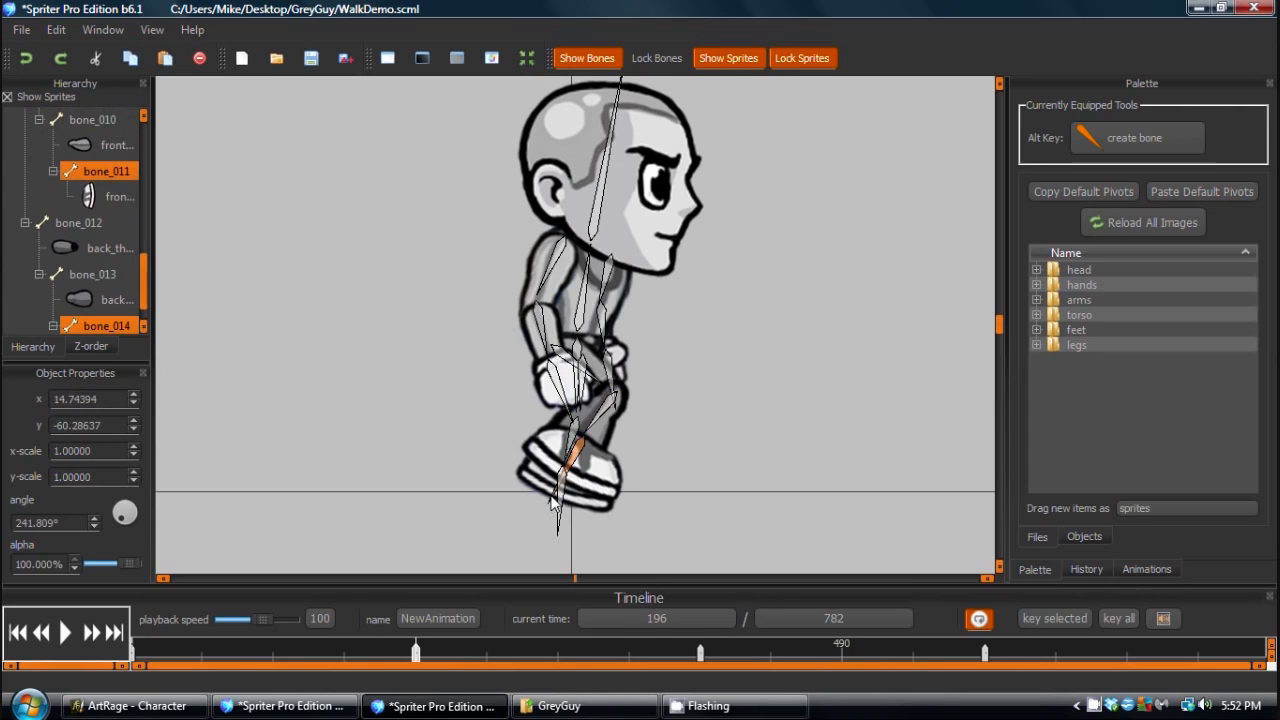
{"action": "left_click_drag", "start_coordinate": [545, 505], "coordinate": [572, 505]}
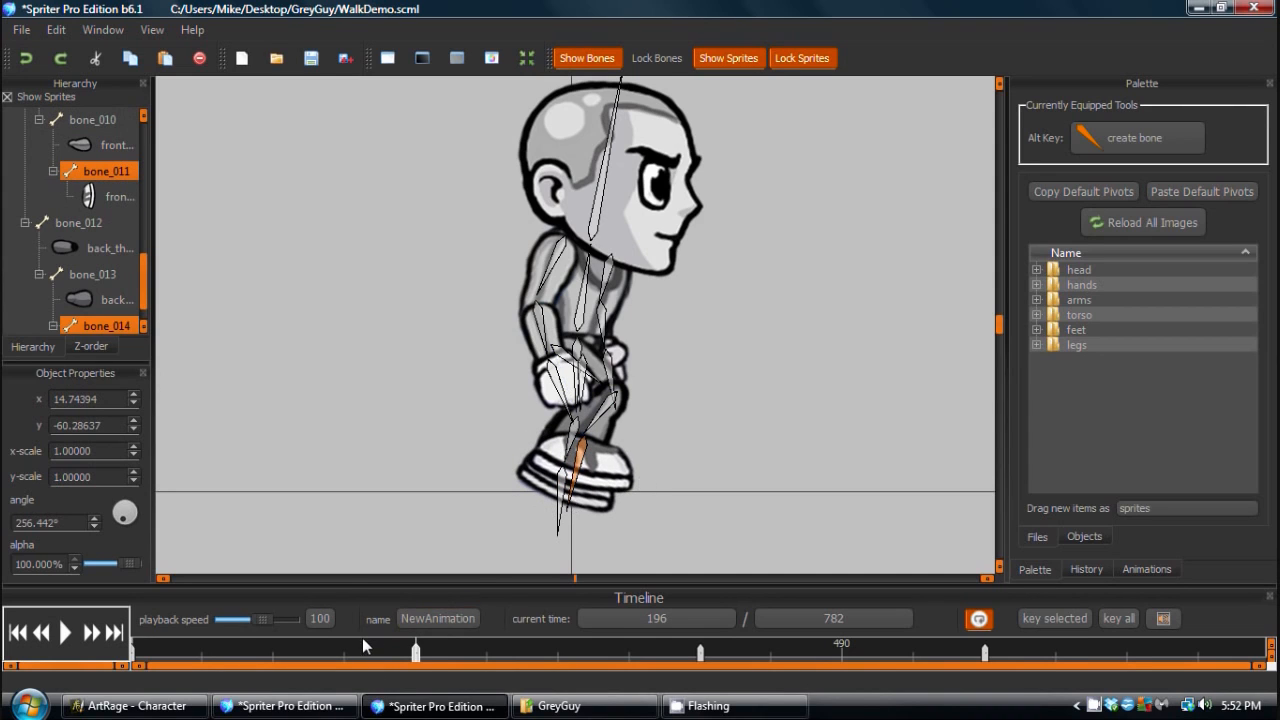
At 588 ms, swing the back thigh forward, bend its shin to about 244 degrees and rotate the foot to about 267 degrees.
{"action": "left_click_drag", "start_coordinate": [362, 637], "coordinate": [930, 663]}
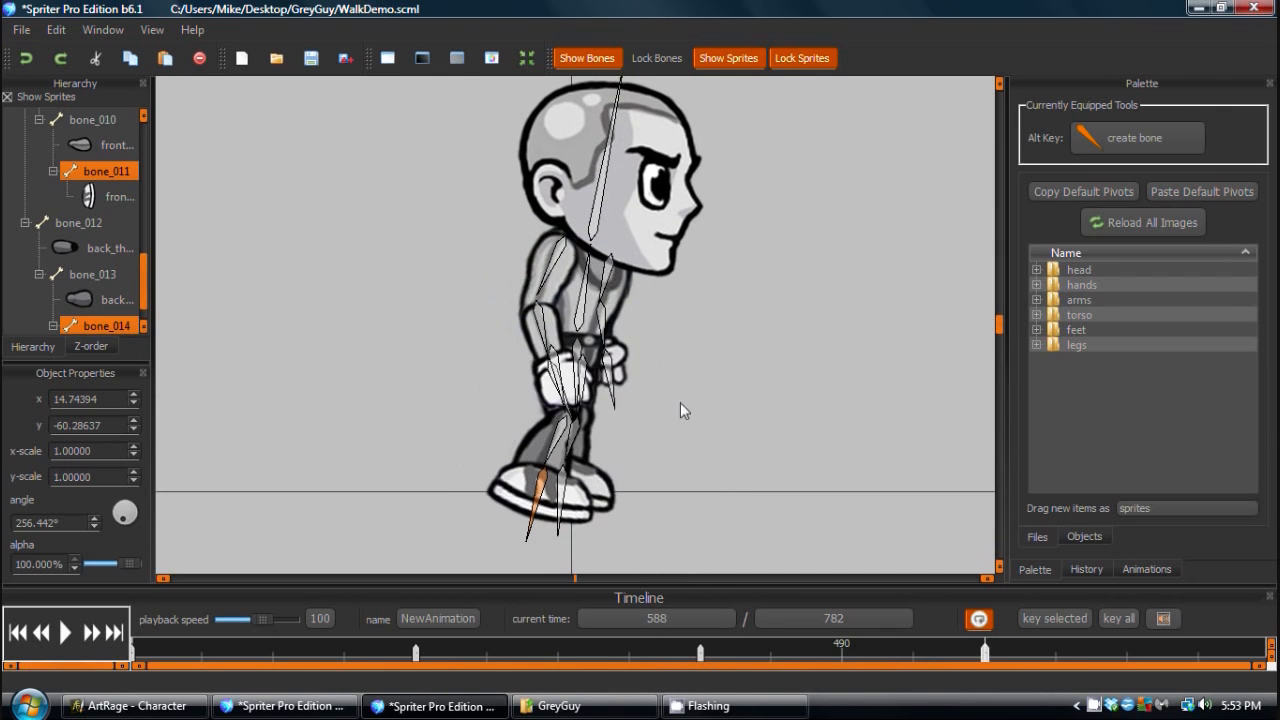
{"action": "left_click", "coordinate": [558, 383]}
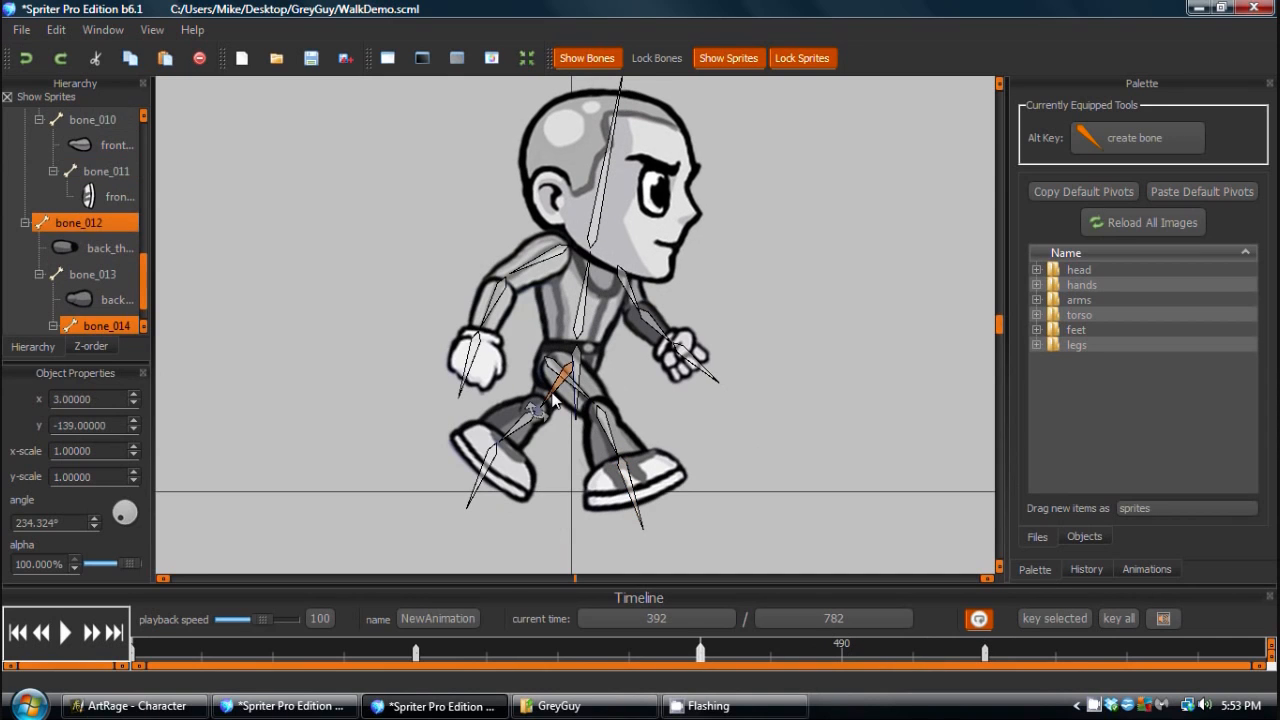
{"action": "key", "text": "period"}
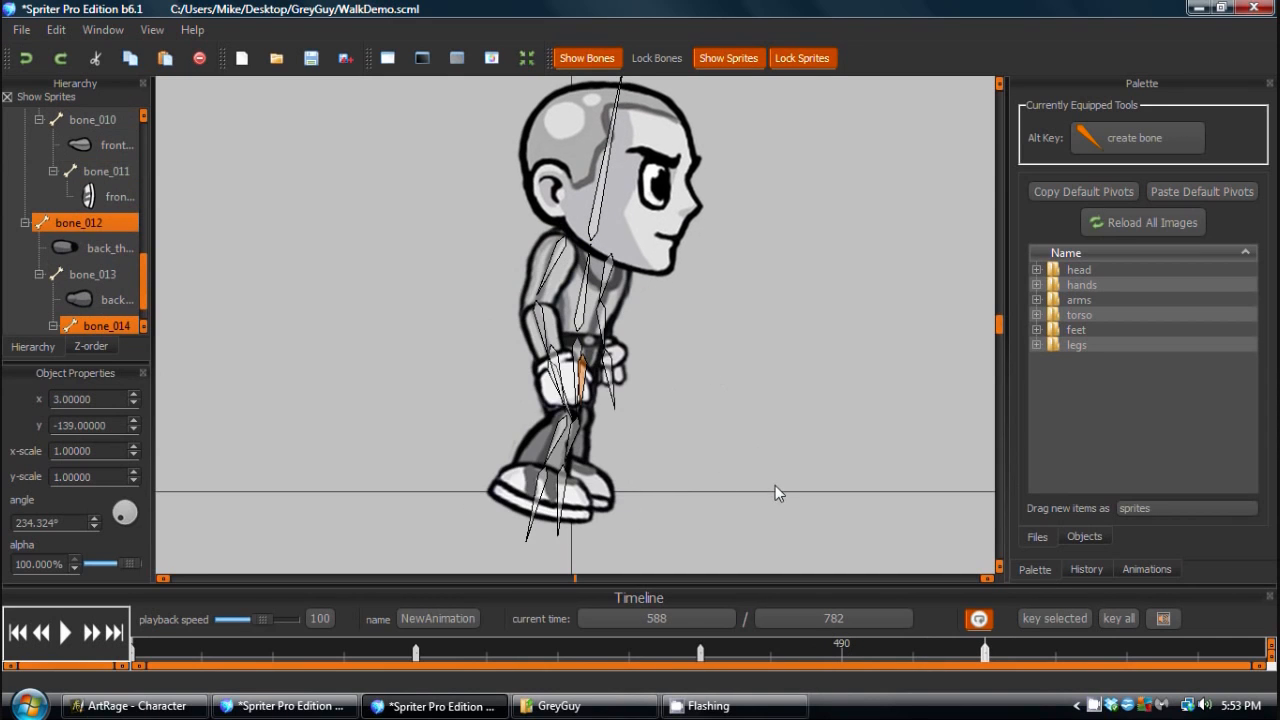
{"action": "left_click_drag", "start_coordinate": [583, 410], "coordinate": [617, 432]}
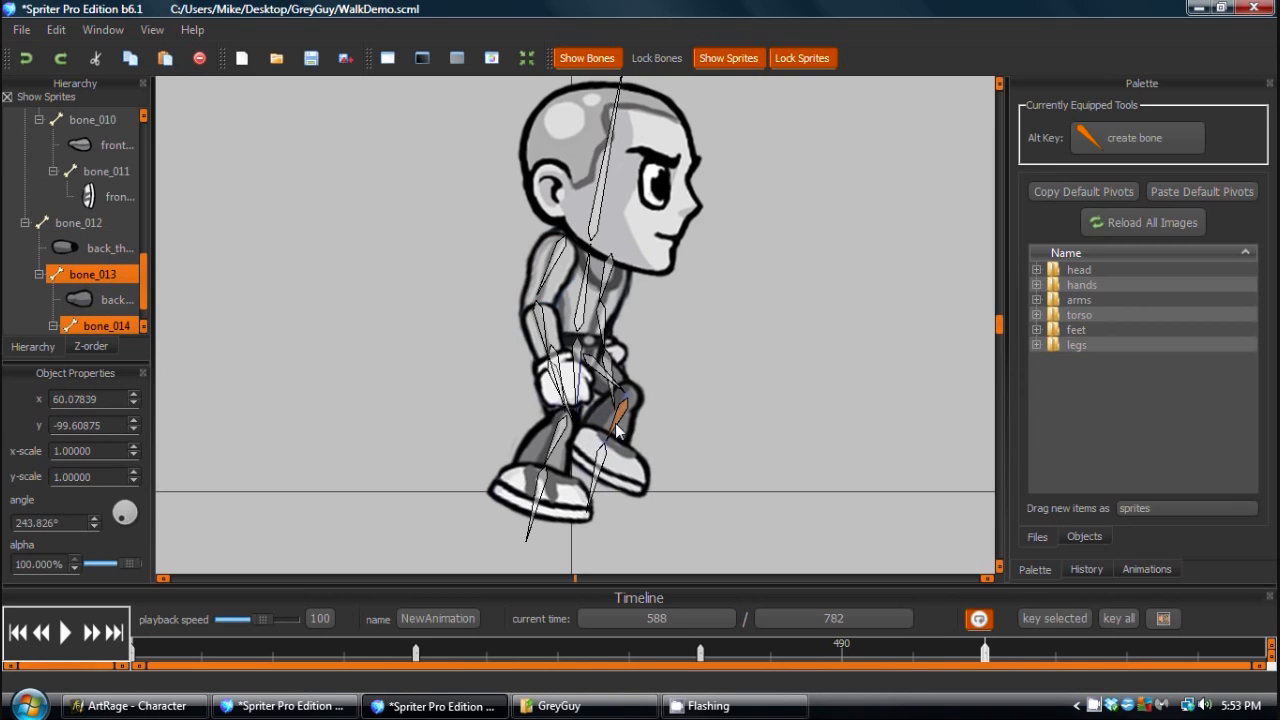
{"action": "left_click_drag", "start_coordinate": [593, 497], "coordinate": [605, 494]}
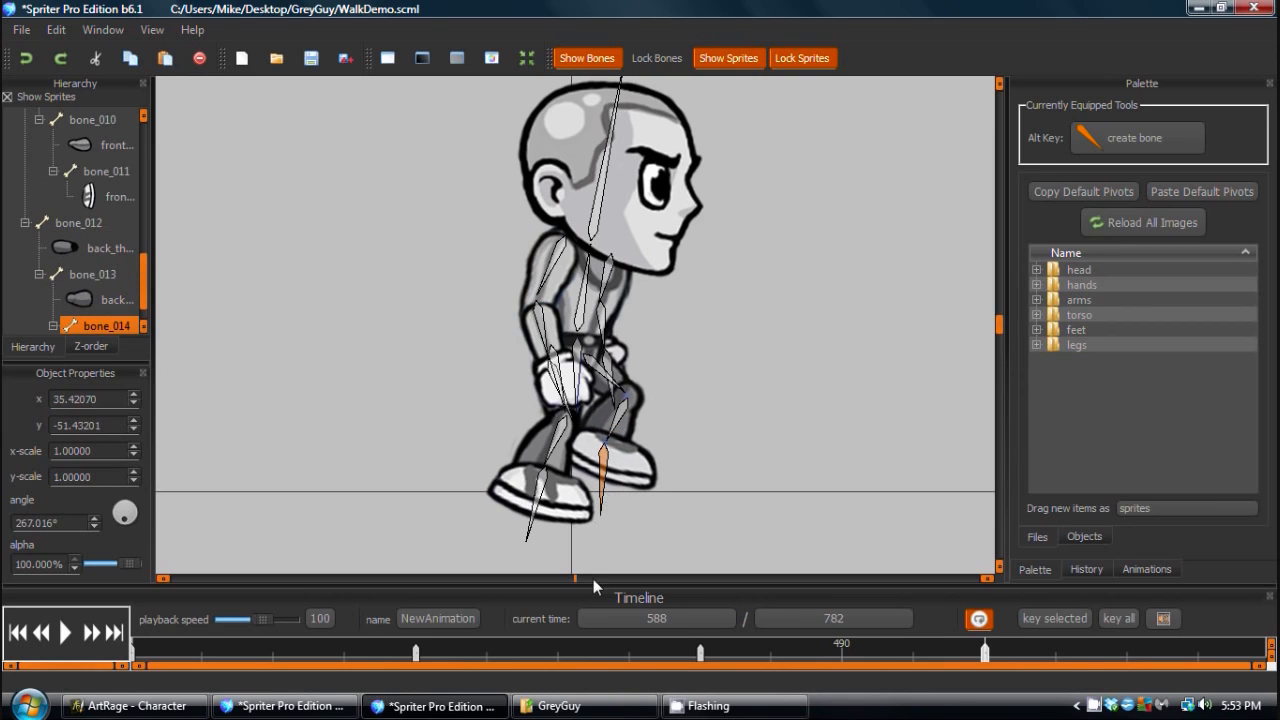
Play back the walk cycle to review the bent-knee passing poses and return to the 196 ms keyframe.
{"action": "left_click", "coordinate": [66, 633]}
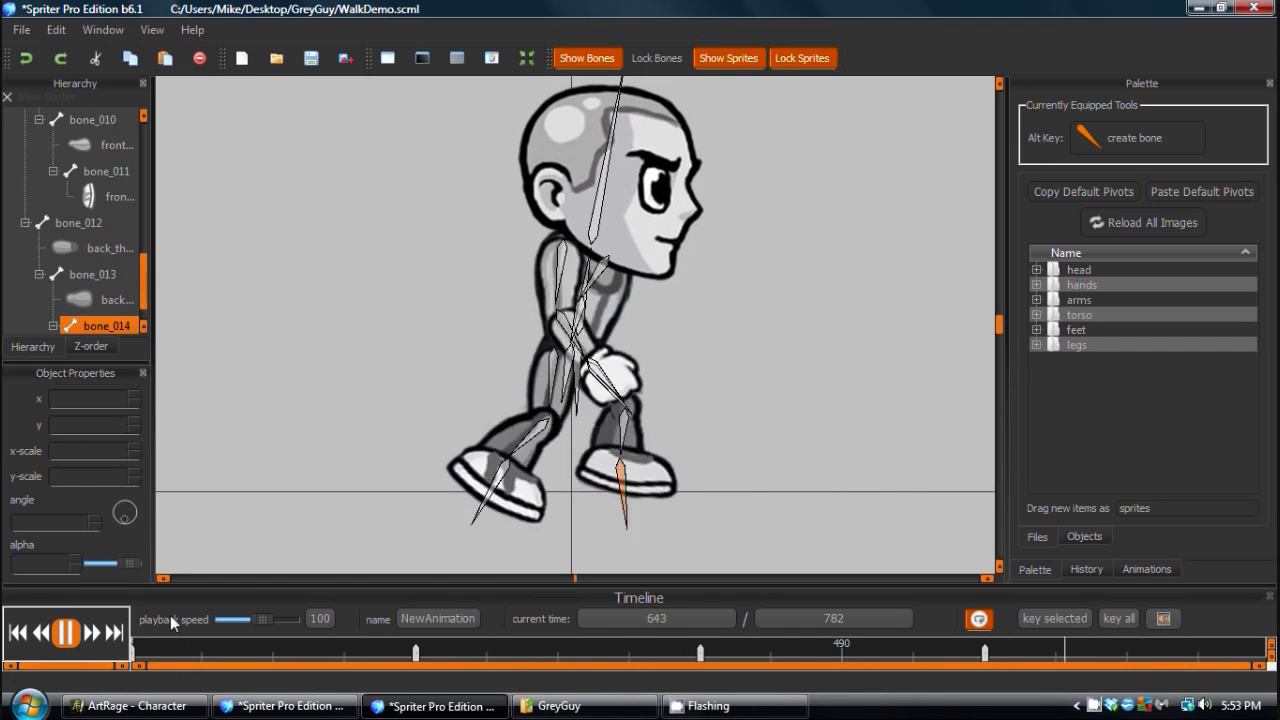
{"action": "left_click", "coordinate": [65, 632]}
{"action": "key", "text": "Right"}
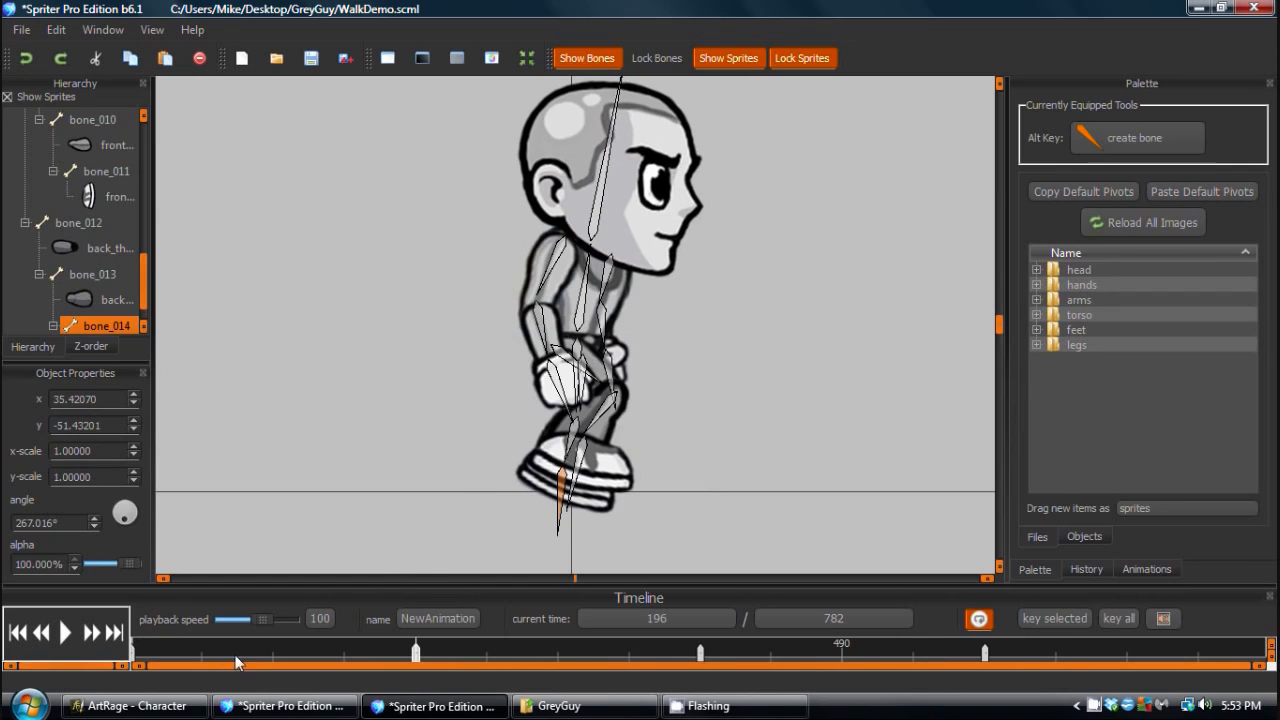
Add a pose at 98 ms with the back foot rotated to about 285 degrees, and check it against the 196 ms keyframe.
{"action": "left_click", "coordinate": [224, 656]}
{"action": "left_click_drag", "start_coordinate": [216, 648], "coordinate": [278, 662]}
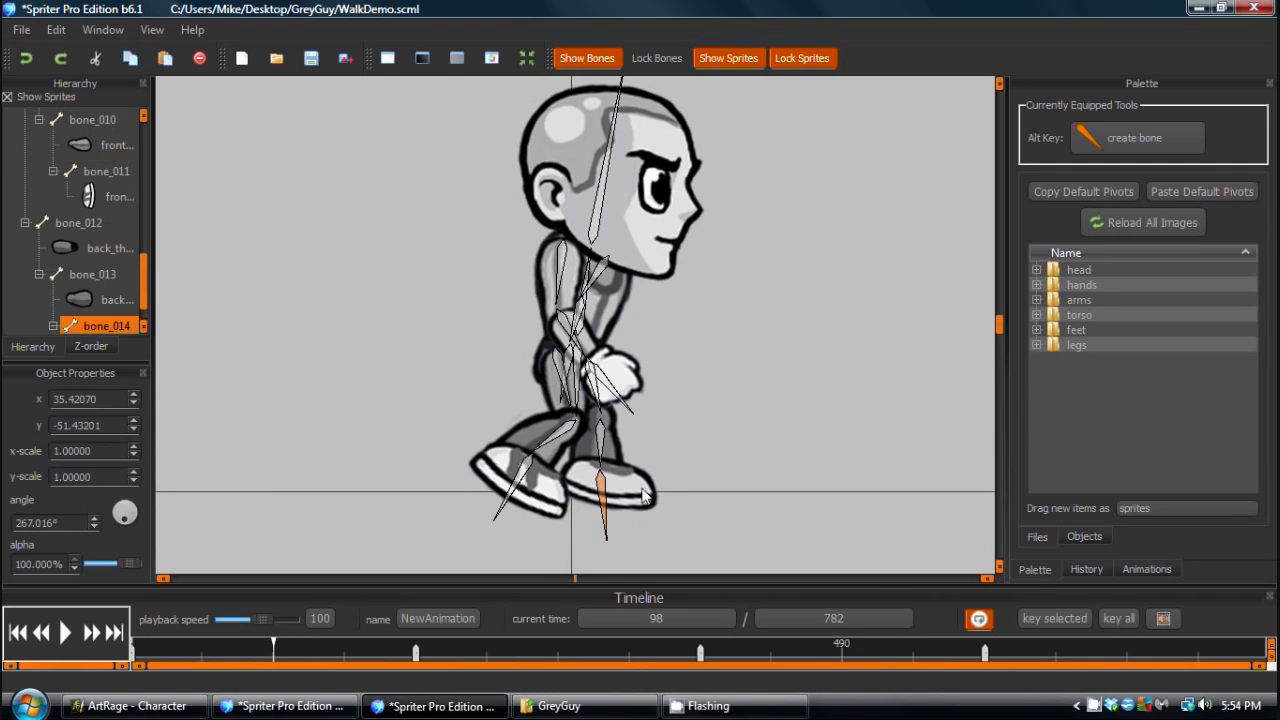
{"action": "left_click_drag", "start_coordinate": [606, 540], "coordinate": [616, 535]}
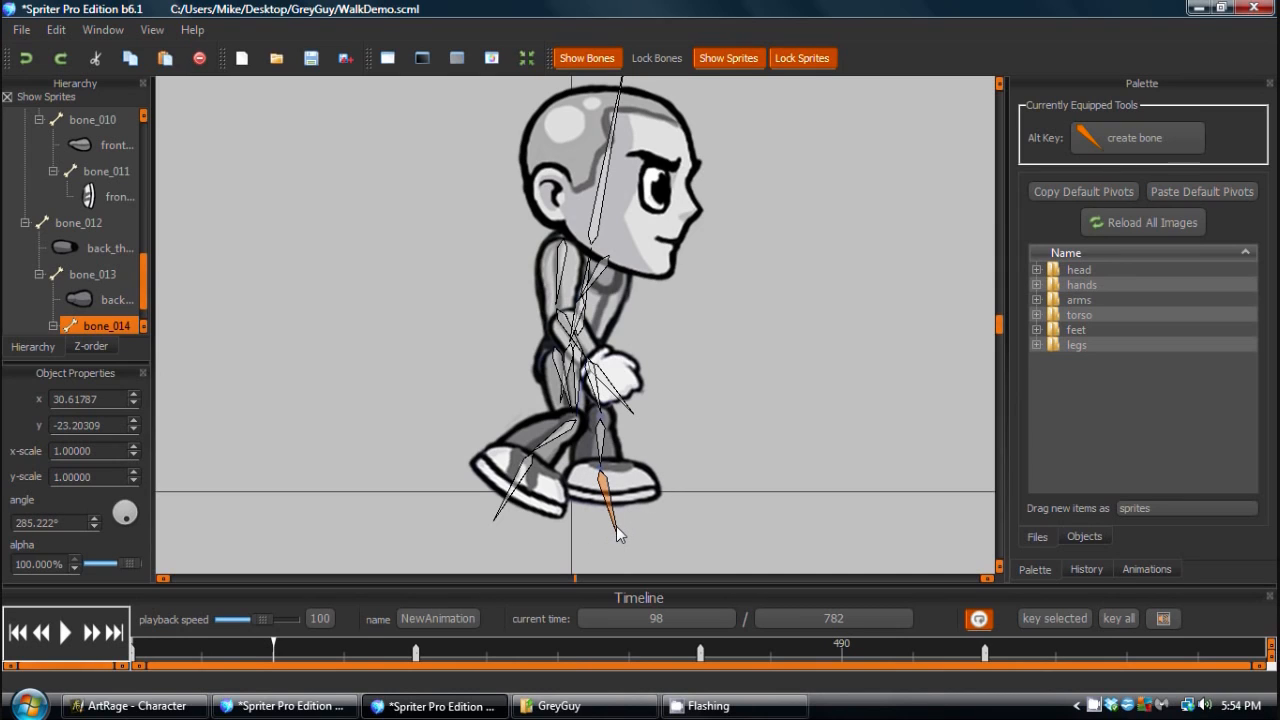
{"action": "key", "text": "period"}
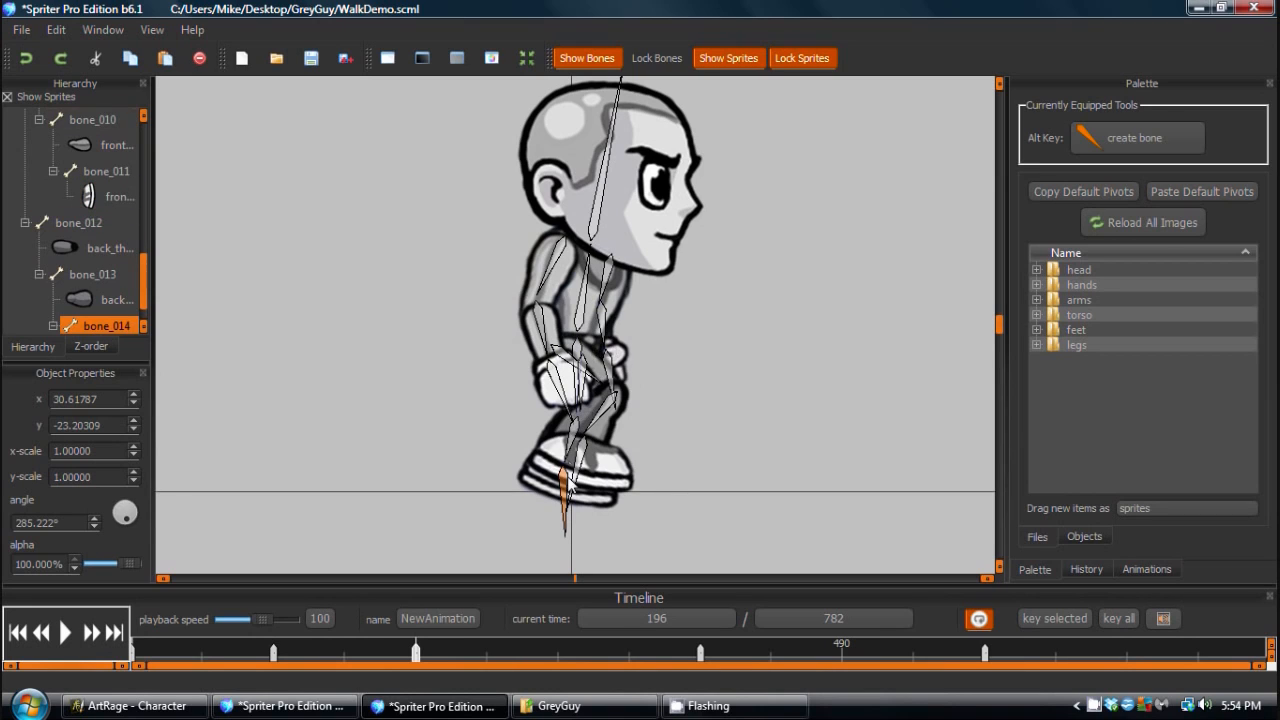
{"action": "key", "text": "comma"}
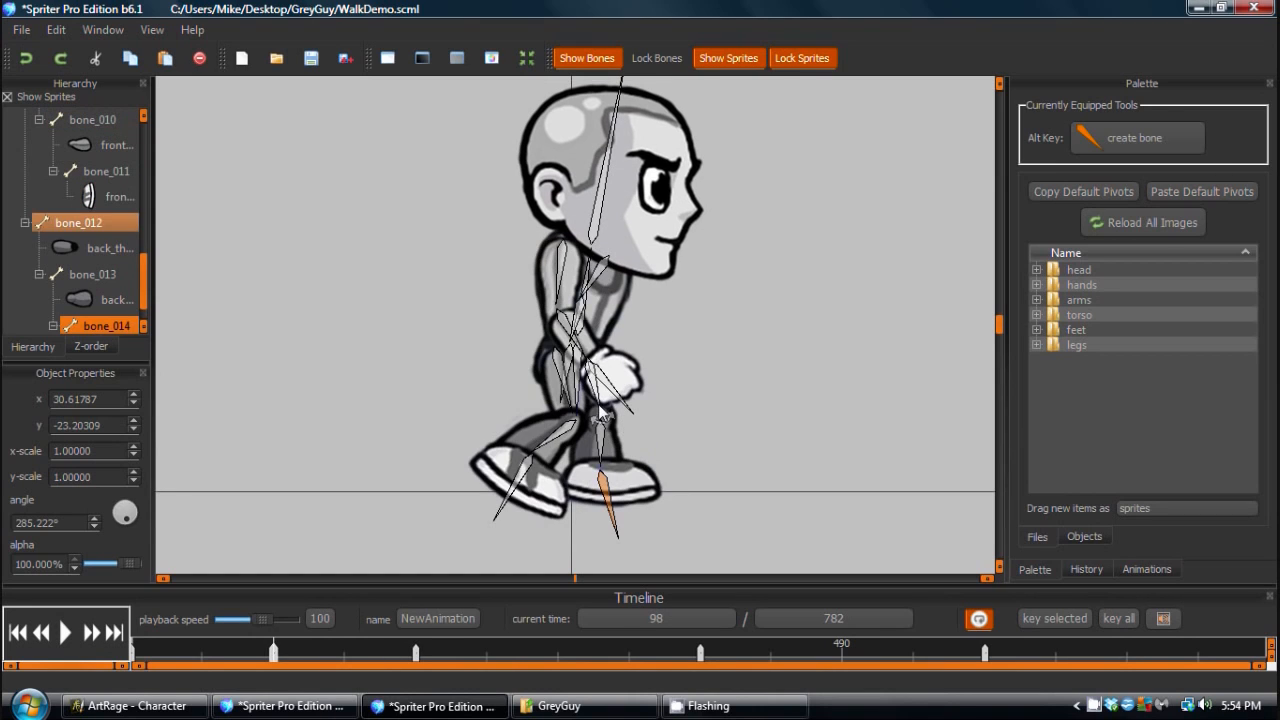
Add a pose at 294 ms with the front shin swung forward to about 280 degrees.
{"action": "key", "text": "period"}
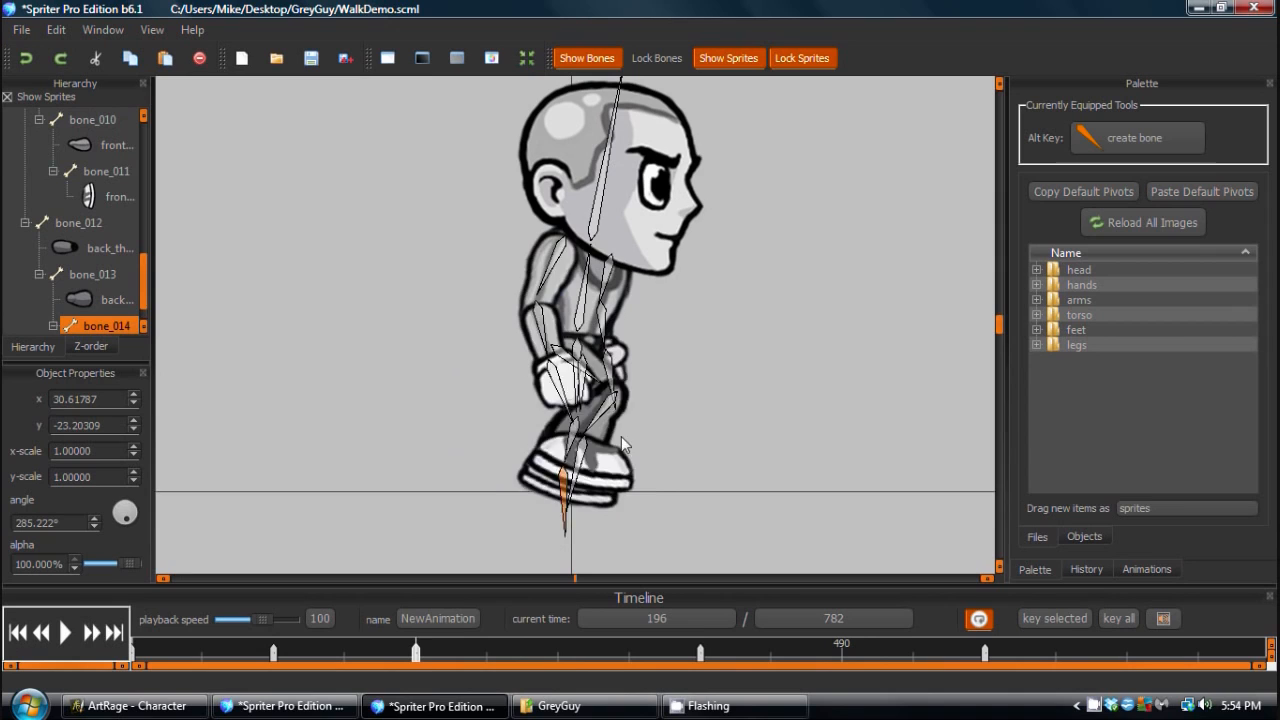
{"action": "key", "text": "period"}
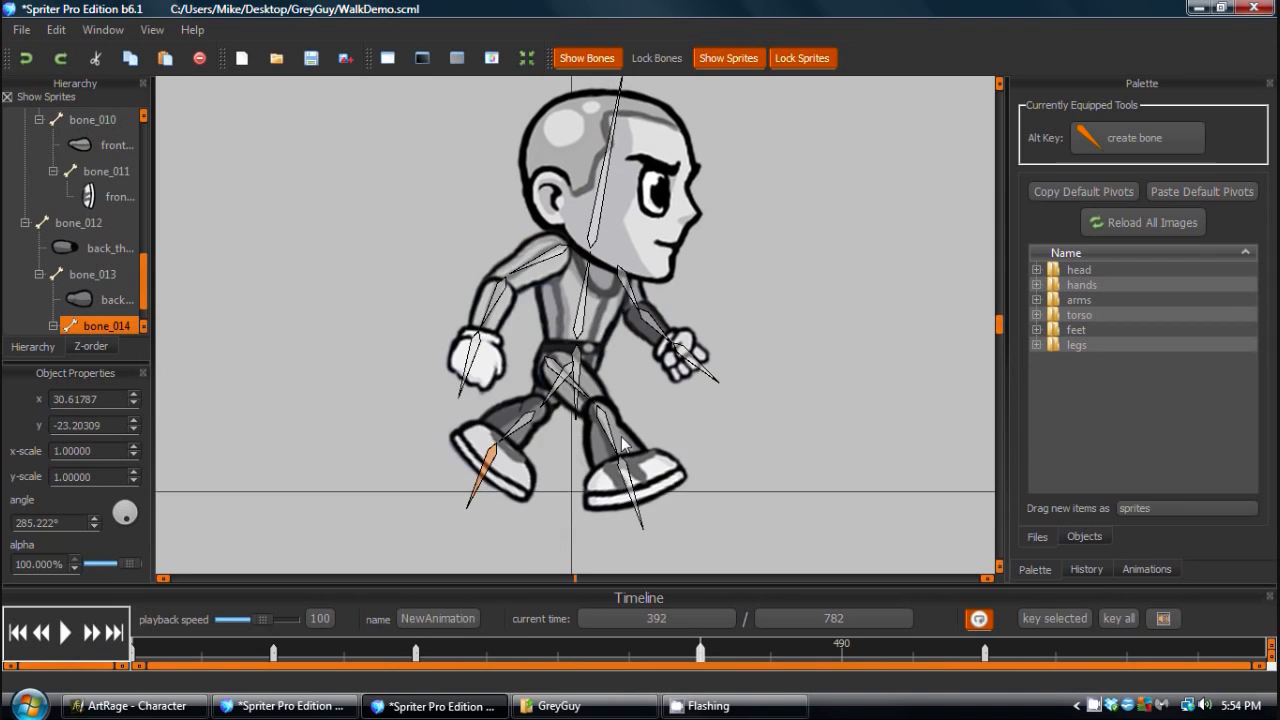
{"action": "key", "text": "comma"}
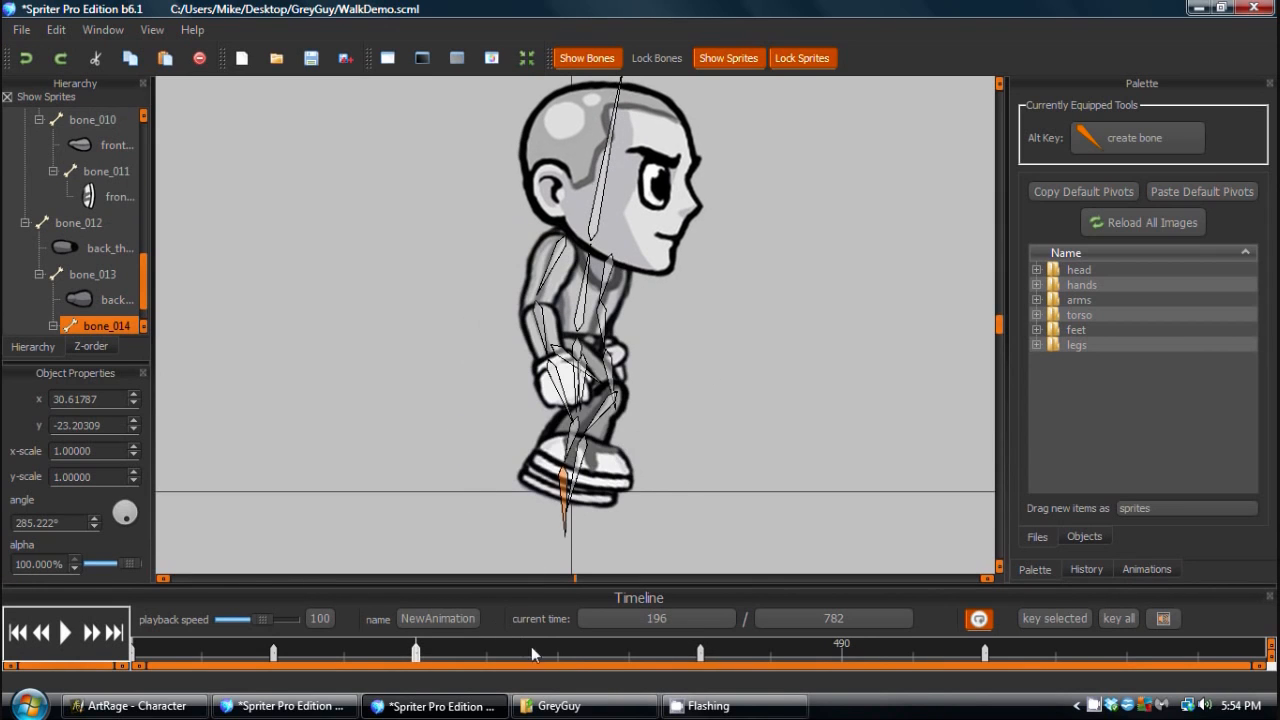
{"action": "left_click_drag", "start_coordinate": [532, 655], "coordinate": [560, 658]}
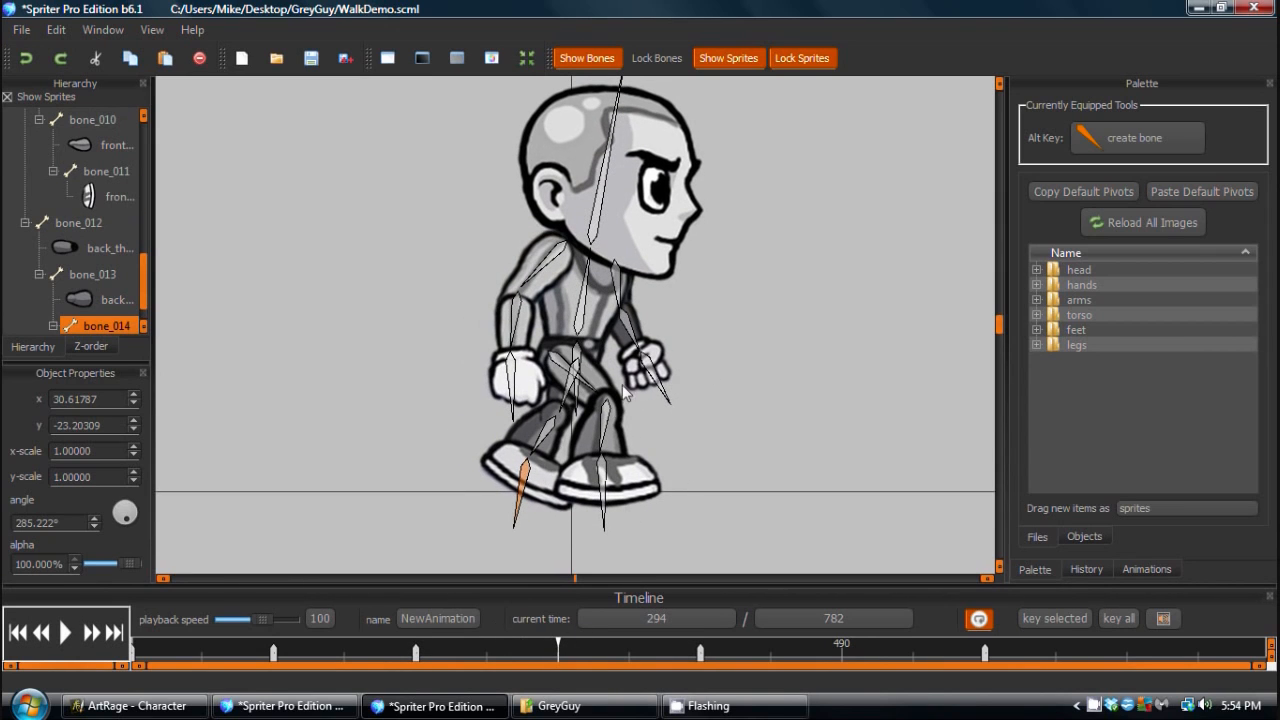
{"action": "left_click_drag", "start_coordinate": [606, 450], "coordinate": [618, 451]}
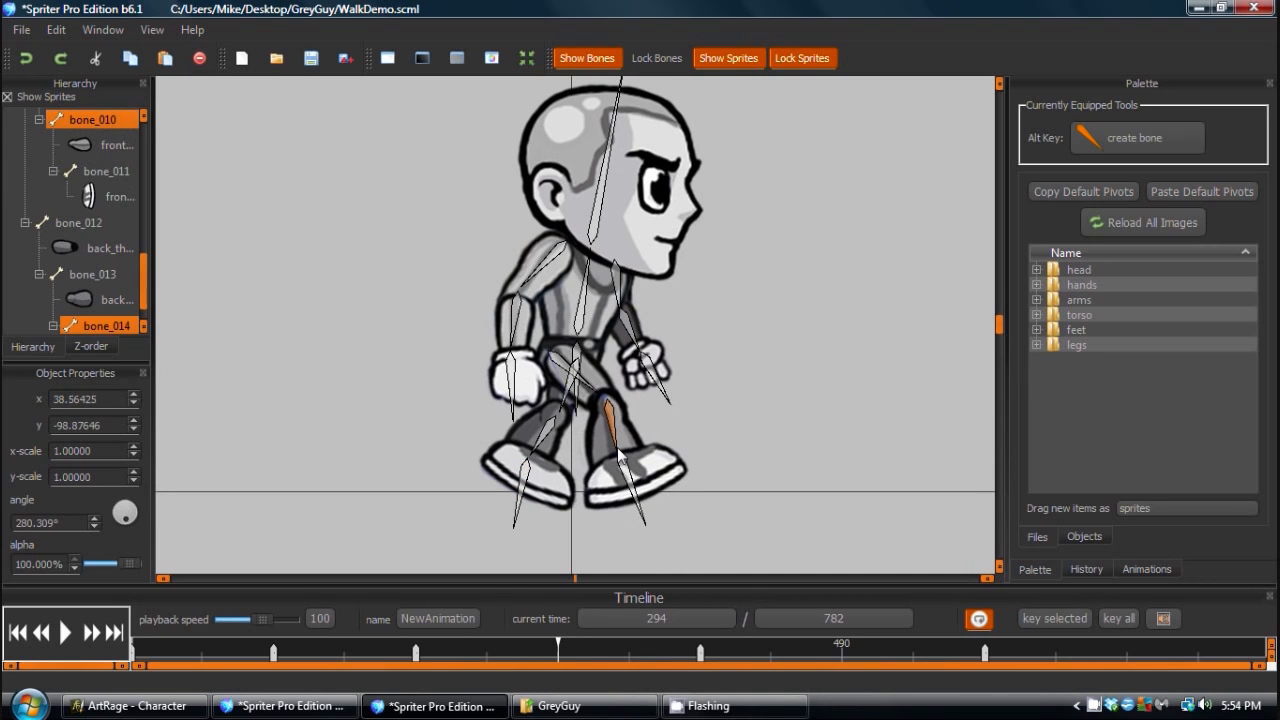
Compare the 294 and 392 ms keyframes, then at 392 ms lower the front thigh to about 313 degrees and rotate the foot to about 281 degrees.
{"action": "key", "text": "period"}
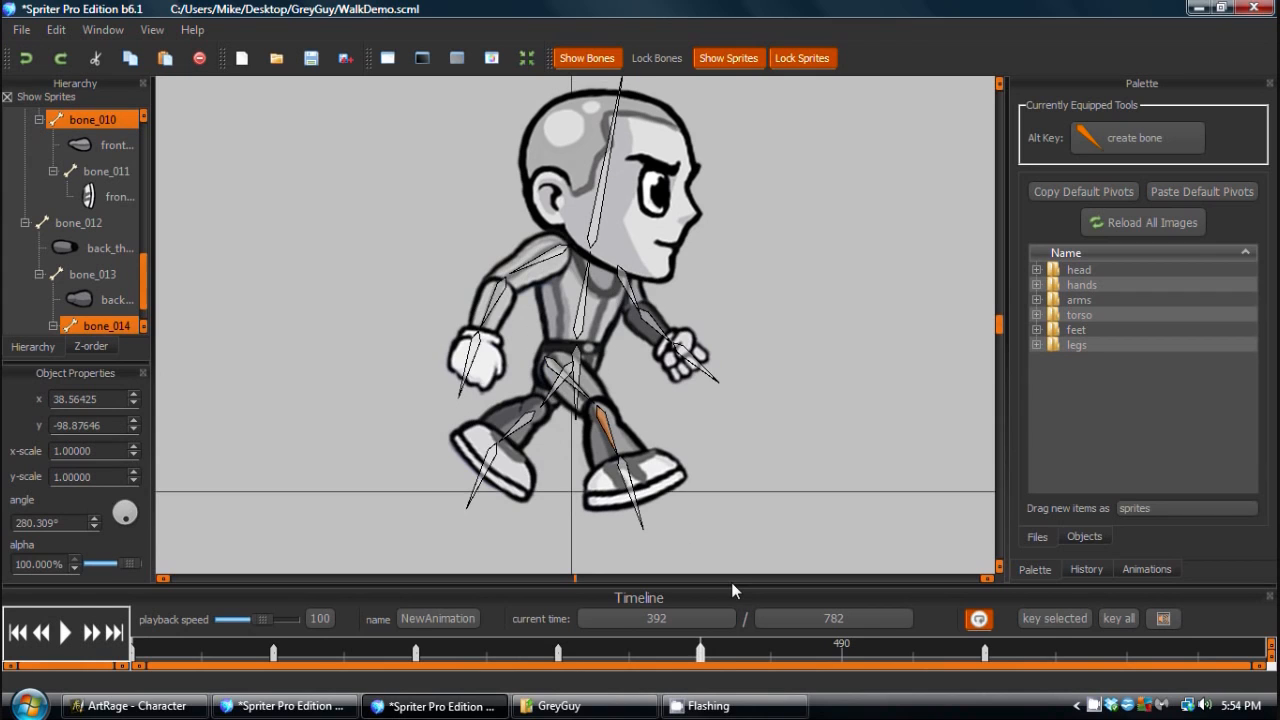
{"action": "key", "text": "comma"}
{"action": "key", "text": "period"}
{"action": "key", "text": "comma"}
{"action": "key", "text": "period"}
{"action": "key", "text": "comma"}
{"action": "key", "text": "period"}
{"action": "mouse_move", "coordinate": [588, 405]}
{"action": "left_mouse_down"}
{"action": "mouse_move", "coordinate": [598, 396]}
{"action": "mouse_move", "coordinate": [586, 410]}
{"action": "left_mouse_up"}
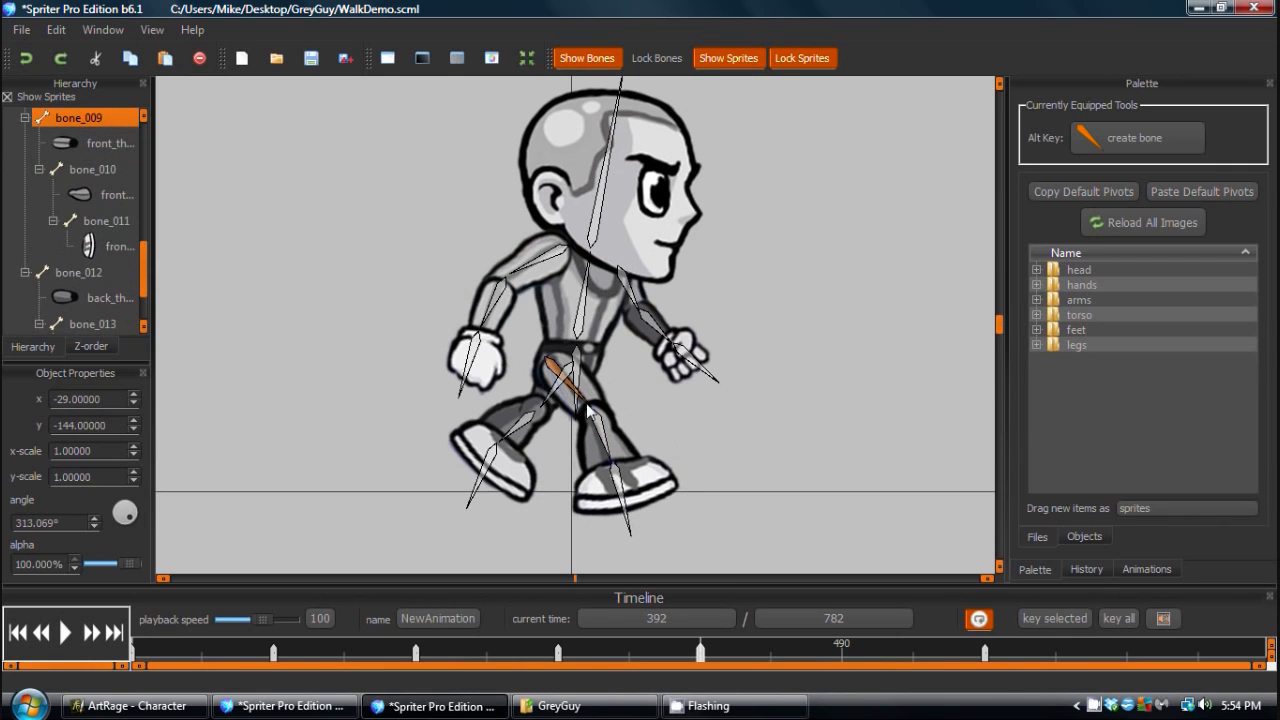
{"action": "left_click", "coordinate": [629, 535]}
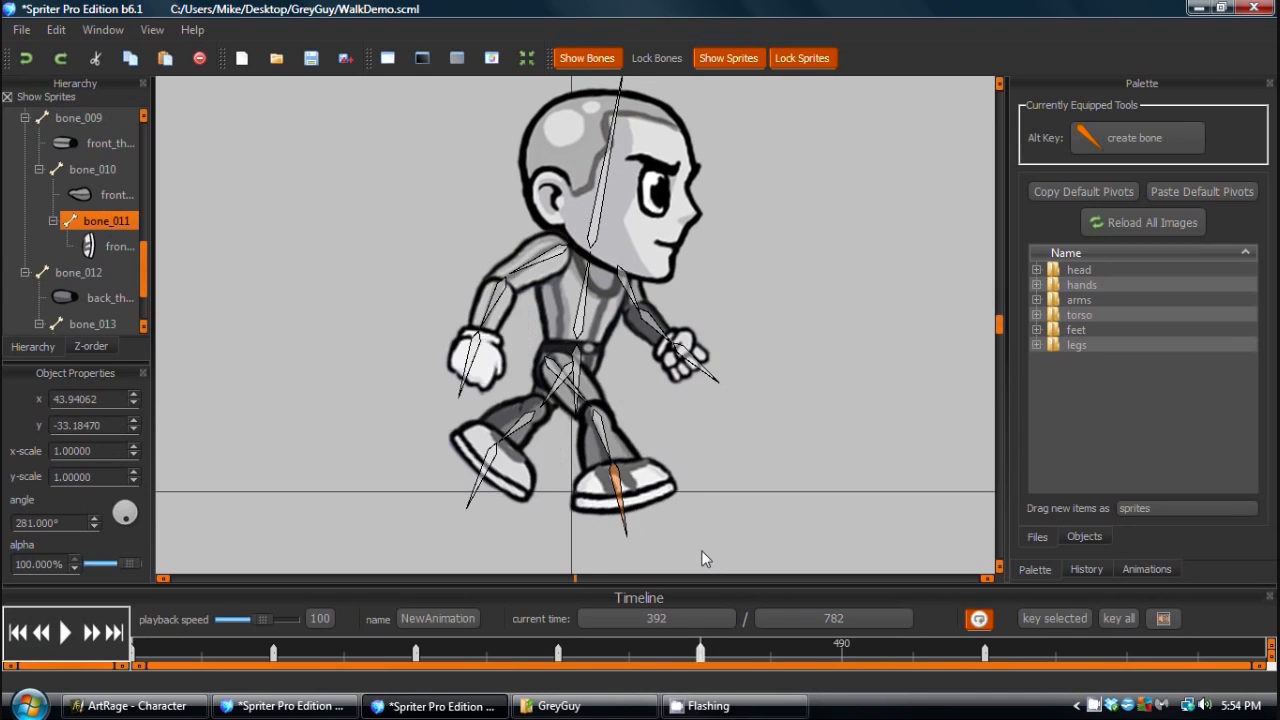
Lower the front thigh at 392 ms further to about 311 degrees, checking it against the 294 ms keyframe.
{"action": "key", "text": "comma"}
{"action": "key", "text": "period"}
{"action": "left_click_drag", "start_coordinate": [590, 400], "coordinate": [585, 410]}
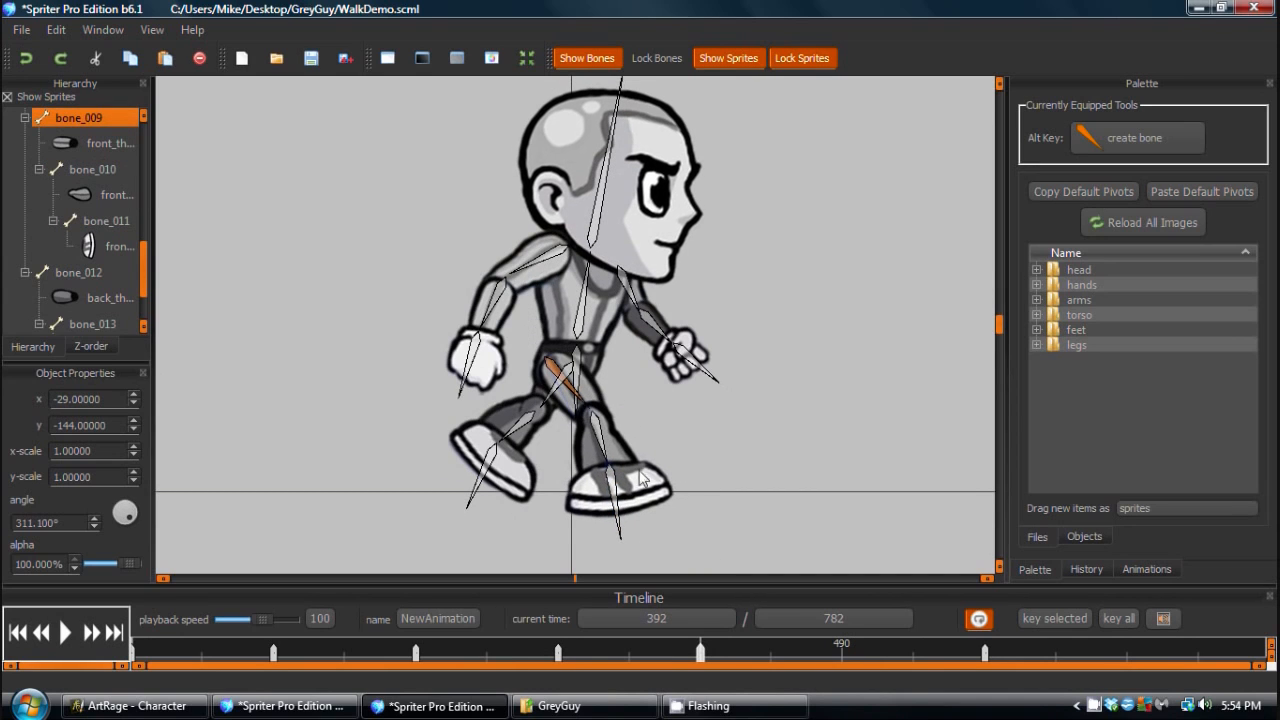
{"action": "key", "text": "comma"}
{"action": "key", "text": "period"}
Add a pose at 686 ms with the back shin swung forward to about 282 degrees.
{"action": "left_click_drag", "start_coordinate": [672, 648], "coordinate": [1127, 667]}
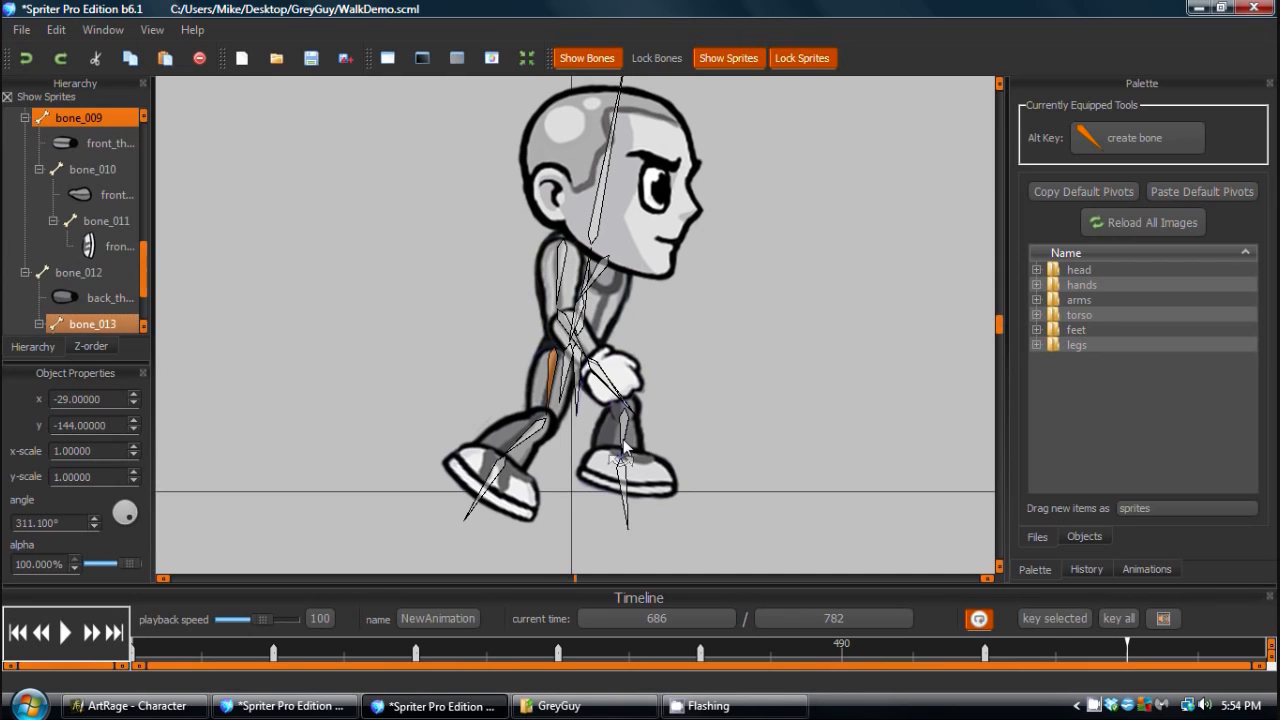
{"action": "left_click_drag", "start_coordinate": [623, 439], "coordinate": [632, 446]}
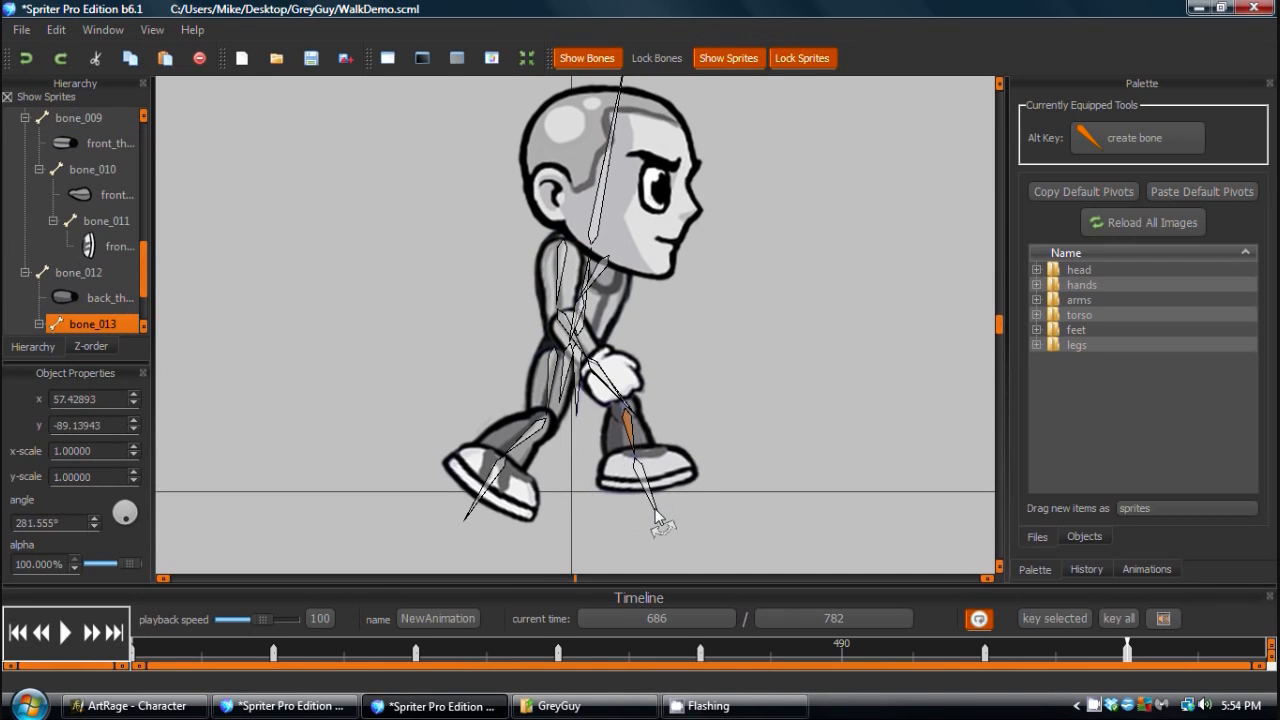
At 0 ms, lower the forward back leg slightly and rotate its foot to about 289 degrees.
{"action": "left_click_drag", "start_coordinate": [1084, 652], "coordinate": [88, 628]}
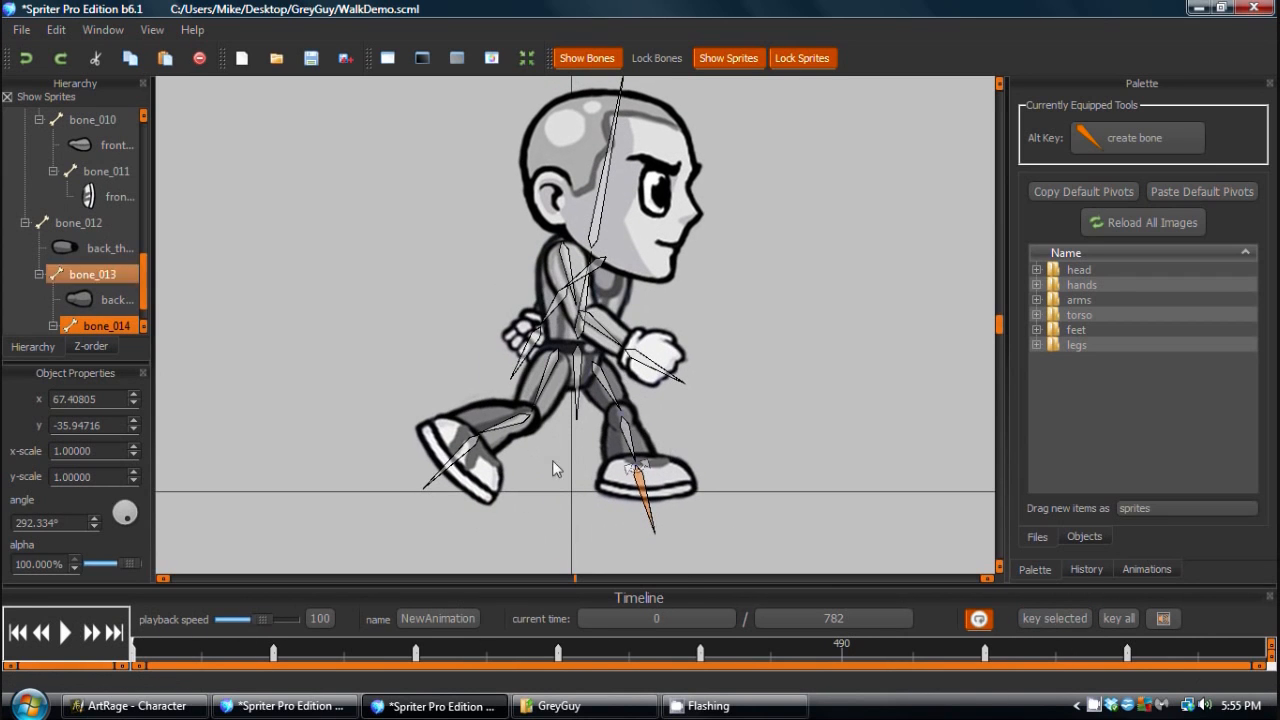
{"action": "key", "text": "period"}
{"action": "key", "text": "comma"}
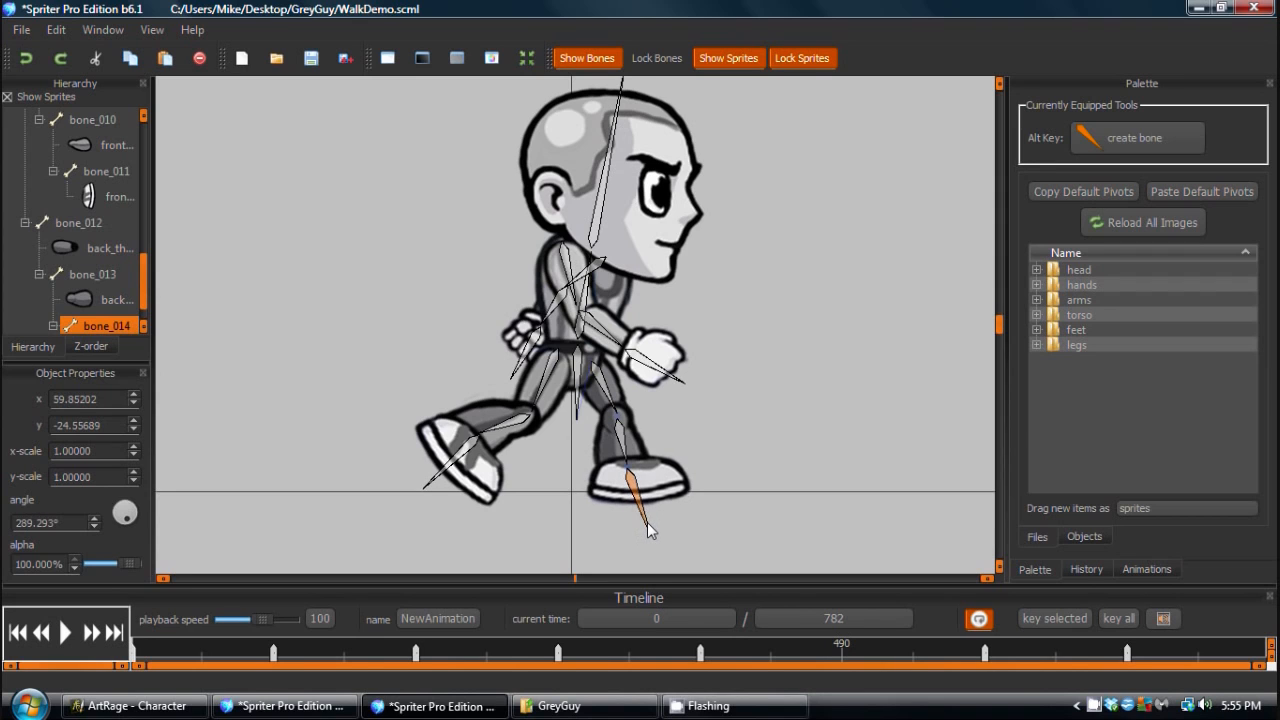
Compare the in-between pose at about 490 ms with the 294, 392 and 588 ms keyframes.
{"action": "left_click_drag", "start_coordinate": [159, 635], "coordinate": [842, 667]}
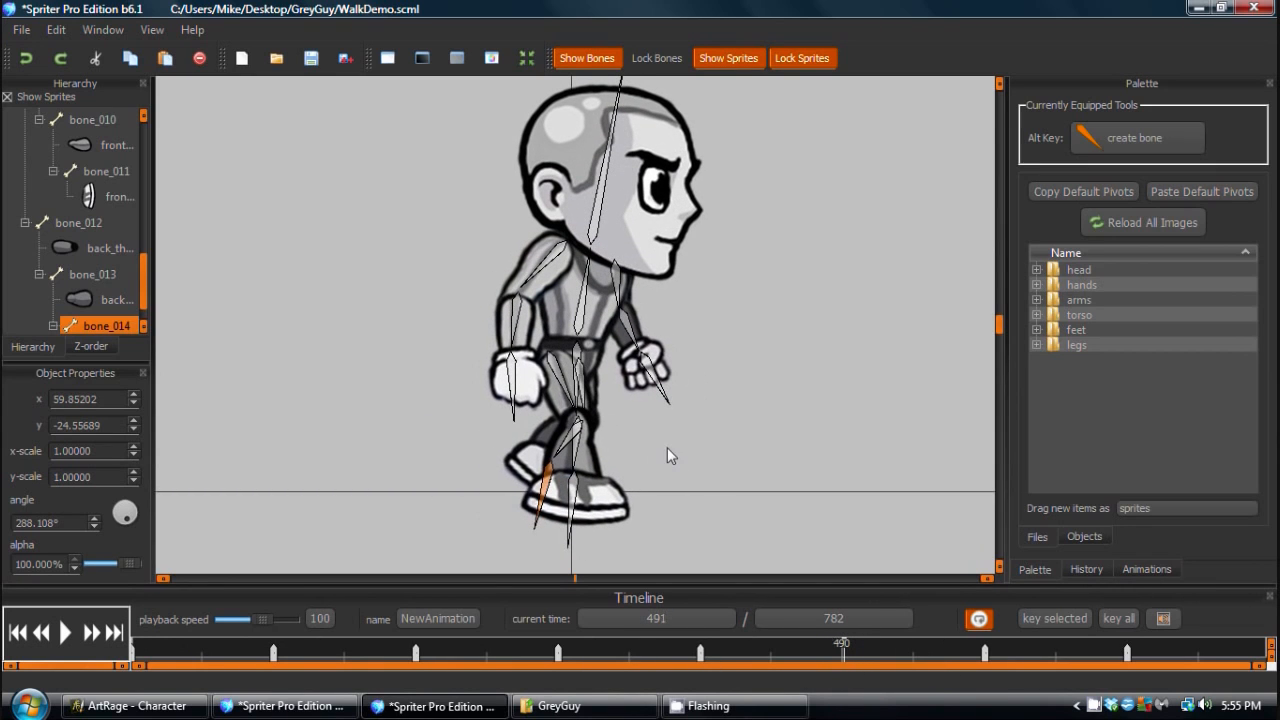
{"action": "key", "text": "comma"}
{"action": "key", "text": "comma"}
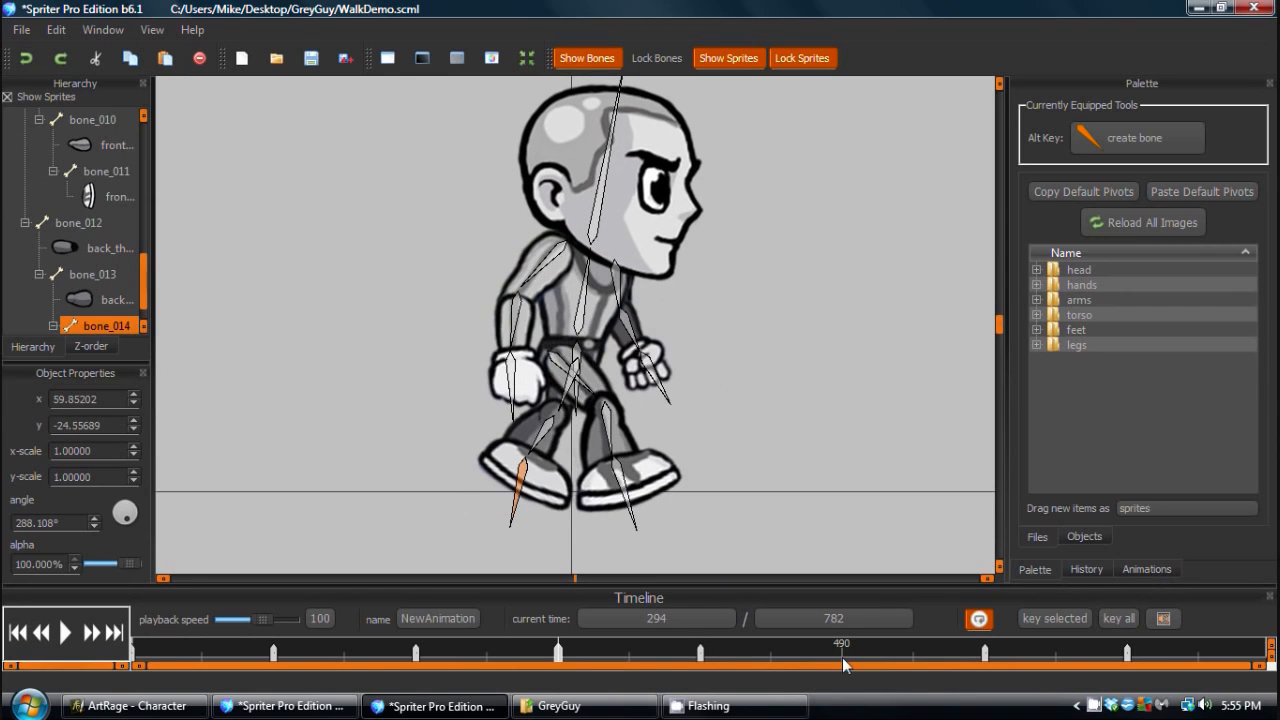
{"action": "left_click_drag", "start_coordinate": [805, 660], "coordinate": [843, 660]}
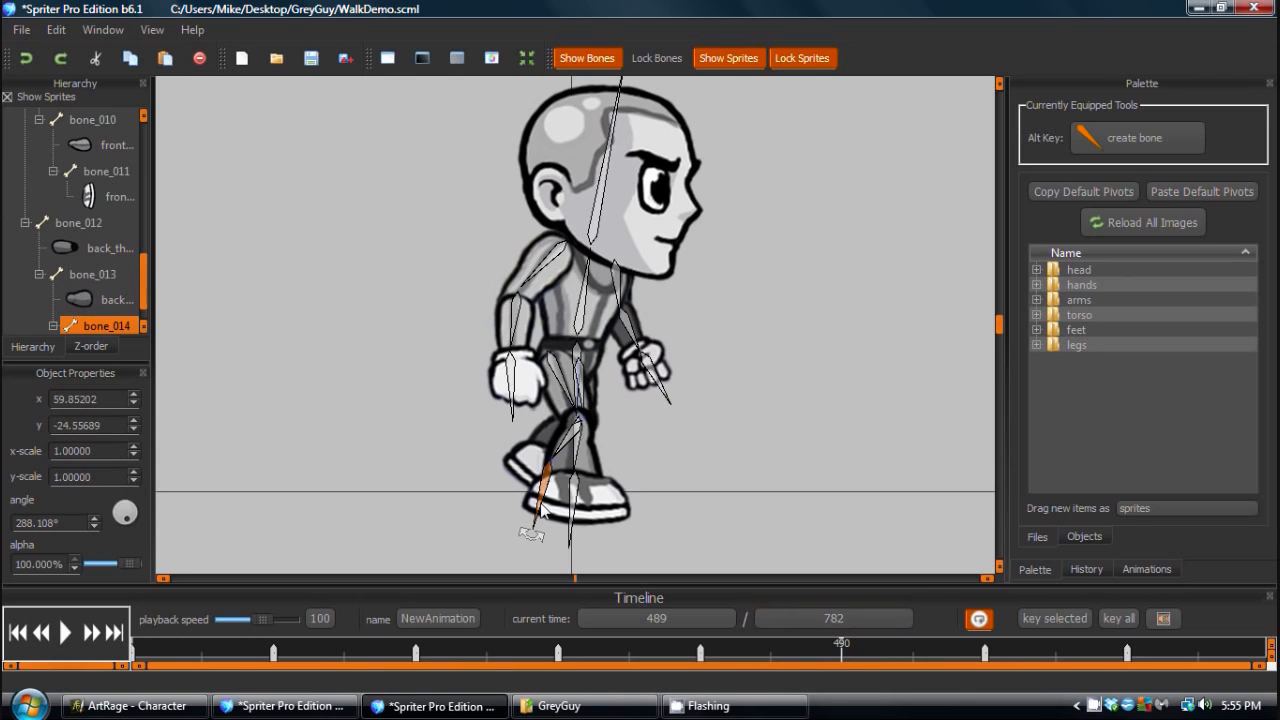
{"action": "key", "text": "period"}
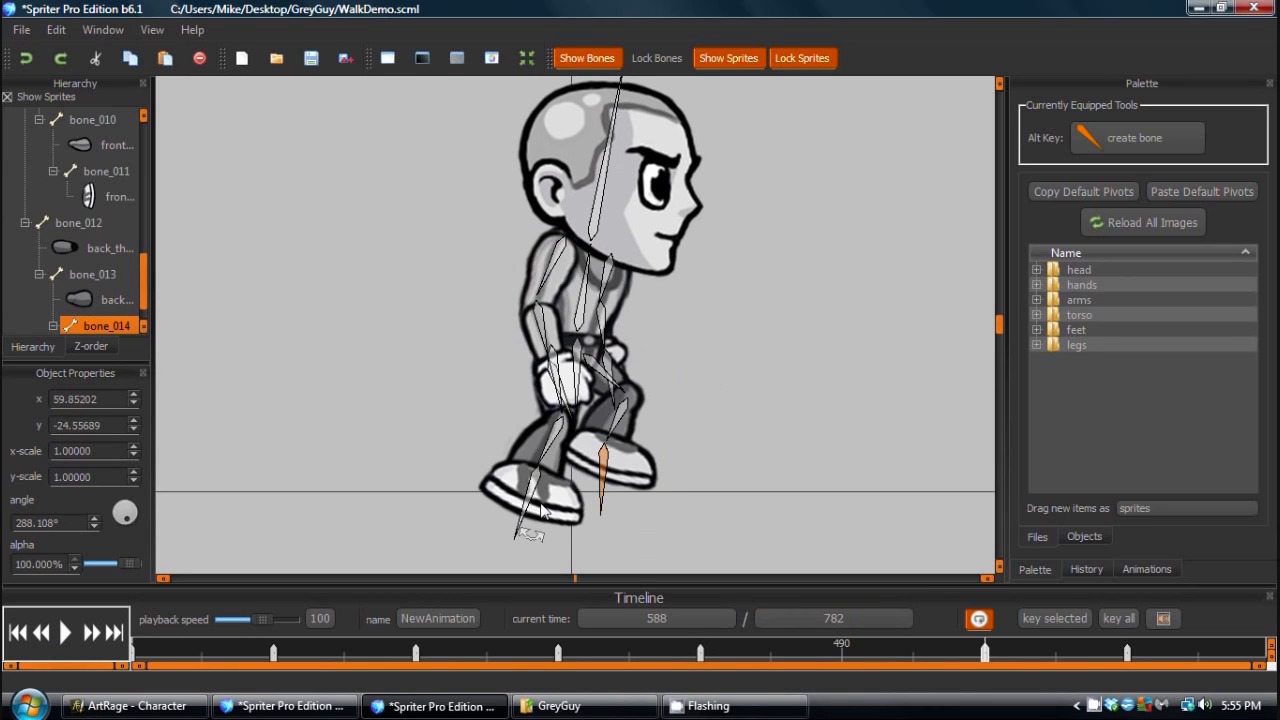
{"action": "key", "text": "comma"}
{"action": "key", "text": "comma"}
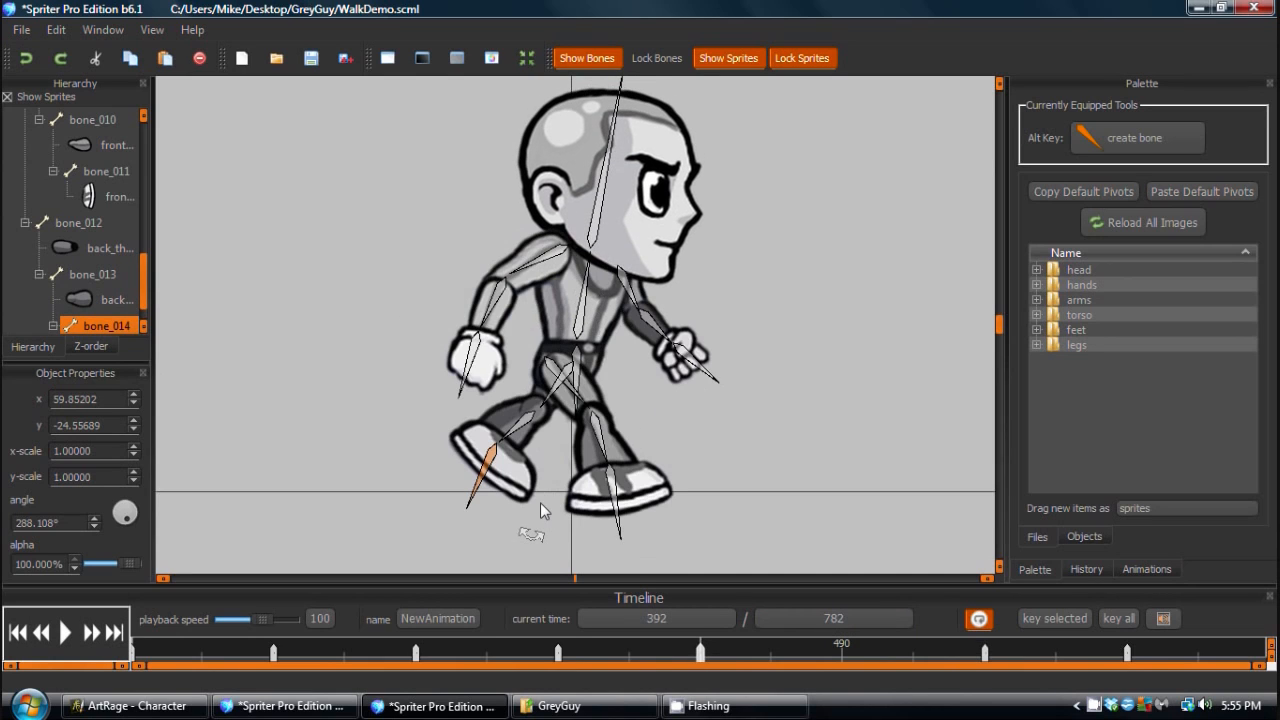
{"action": "key", "text": "period"}
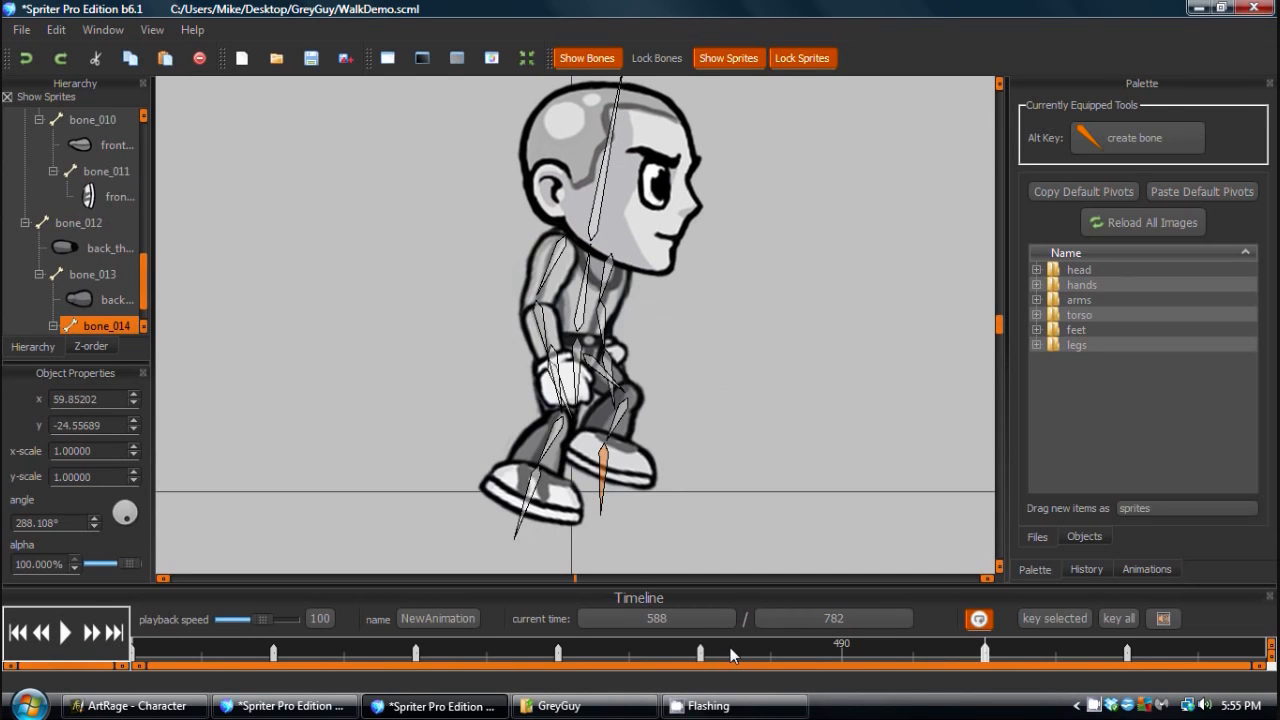
{"action": "key", "text": "comma"}
{"action": "left_click", "coordinate": [845, 655]}
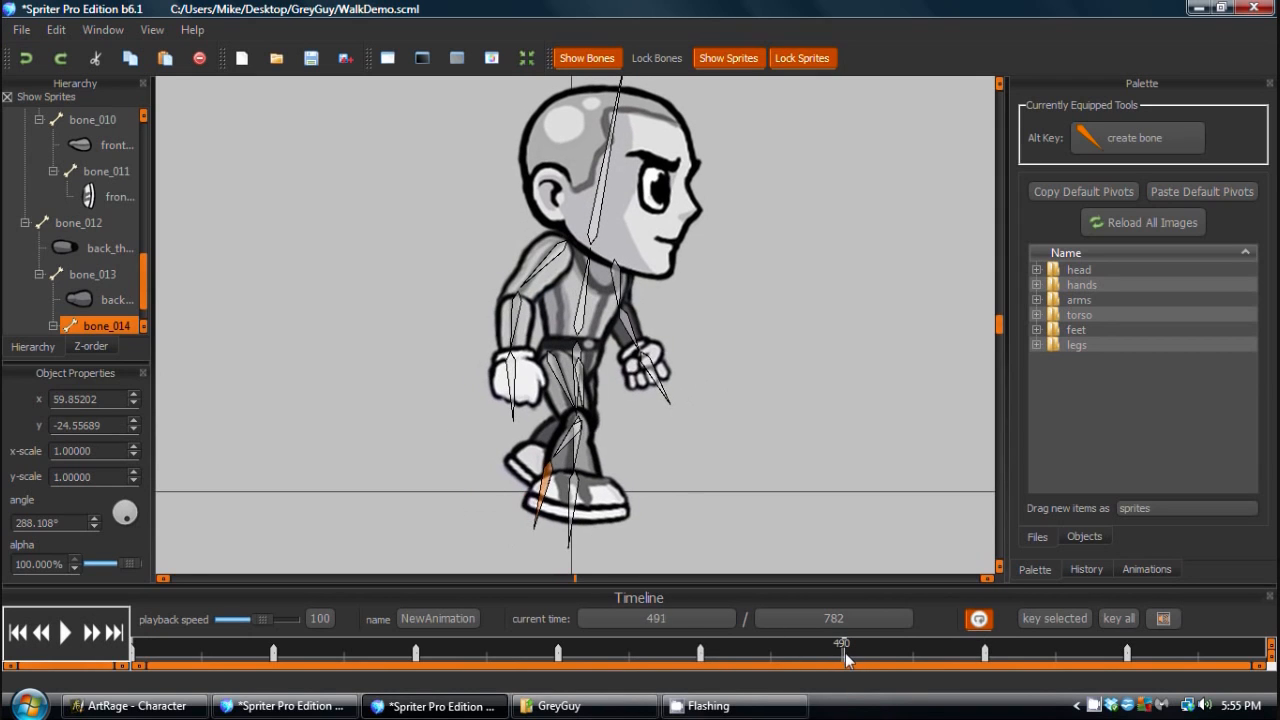
{"action": "key", "text": "comma"}
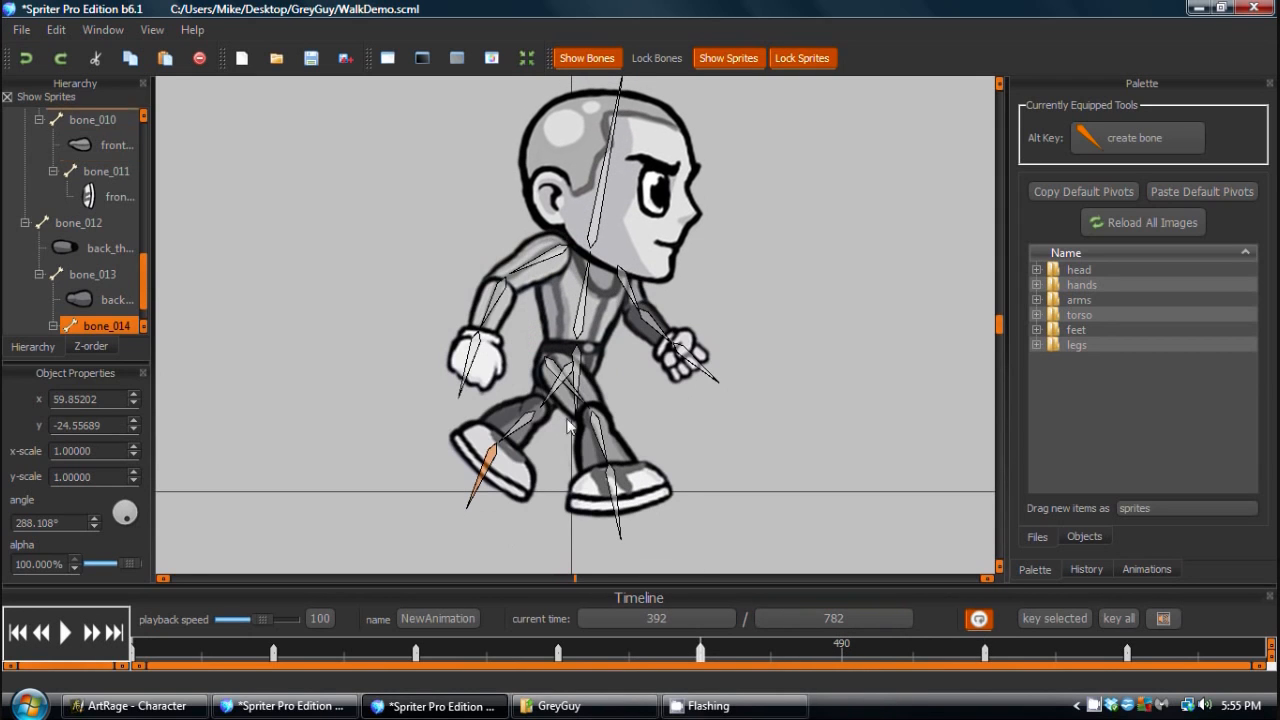
Add a pose at 489 ms with the back thigh swung forward to about 291 degrees.
{"action": "left_click", "coordinate": [552, 391]}
{"action": "key", "text": "period"}
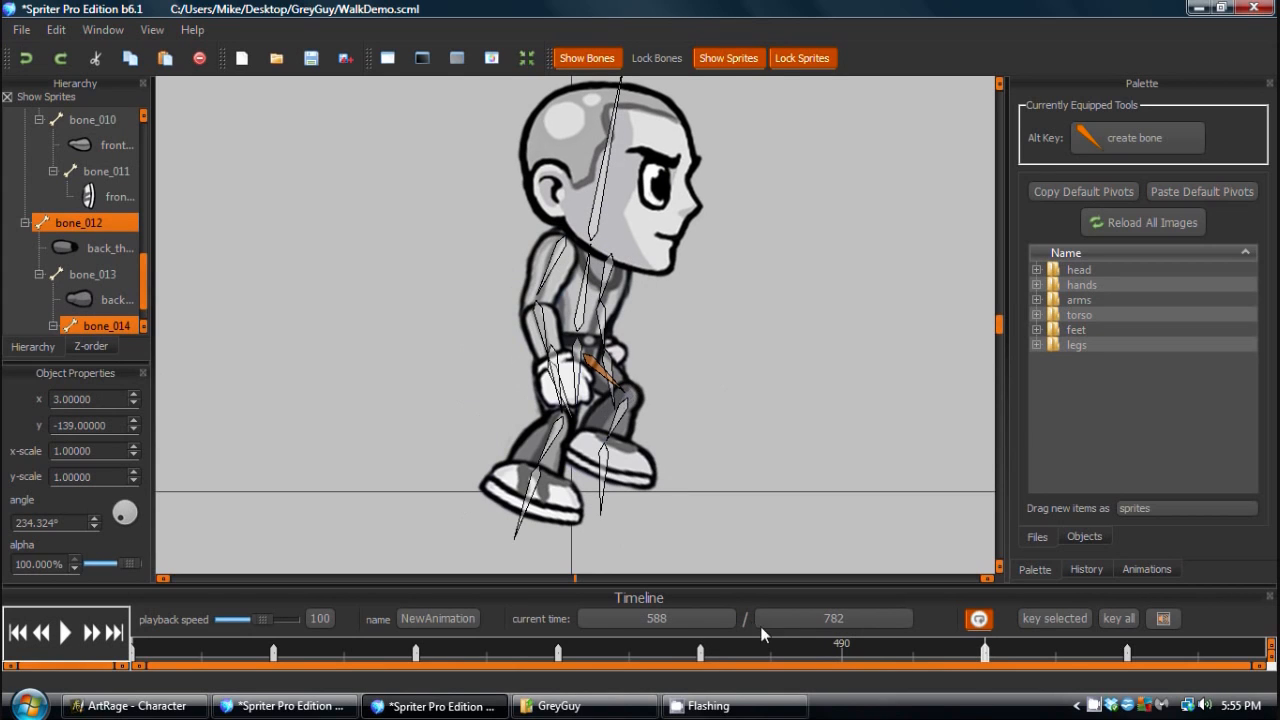
{"action": "left_click_drag", "start_coordinate": [869, 658], "coordinate": [843, 655]}
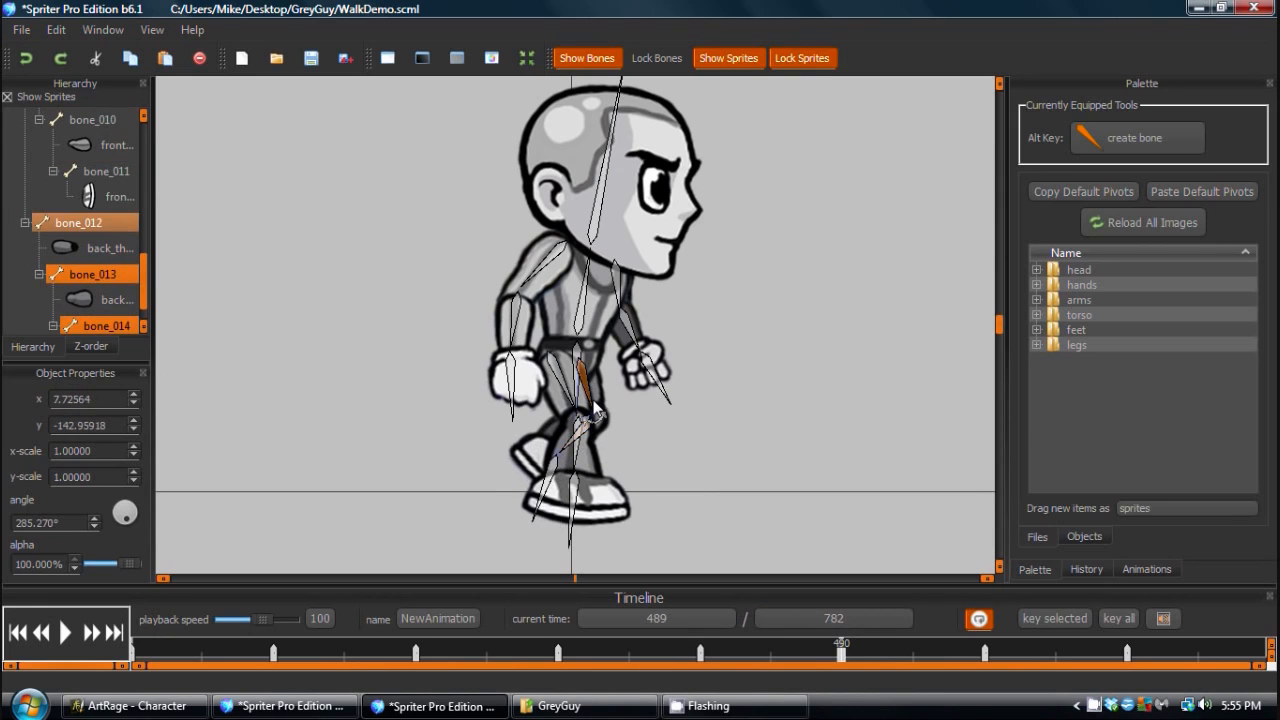
{"action": "key", "text": "space"}
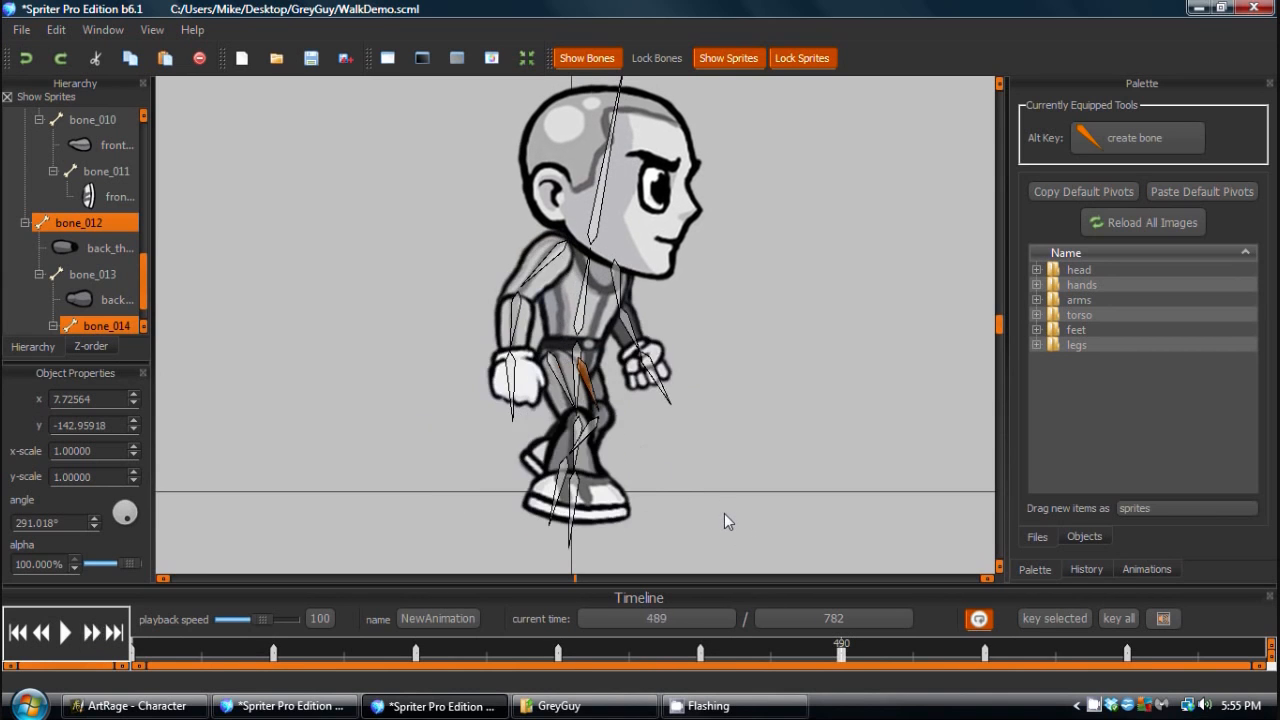
Play back the walk cycle with the bones hidden and the playback speed reduced to 58%.
{"action": "key", "text": "space"}
{"action": "left_click", "coordinate": [65, 632]}
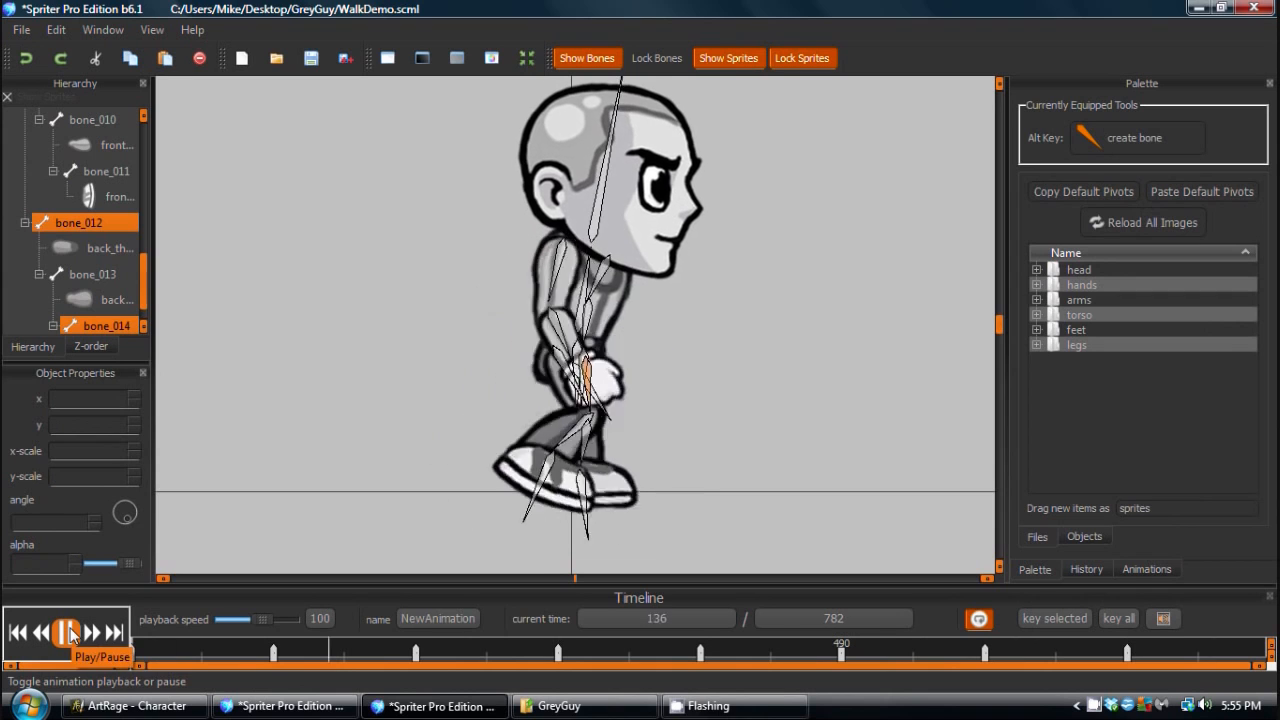
{"action": "left_click", "coordinate": [583, 60]}
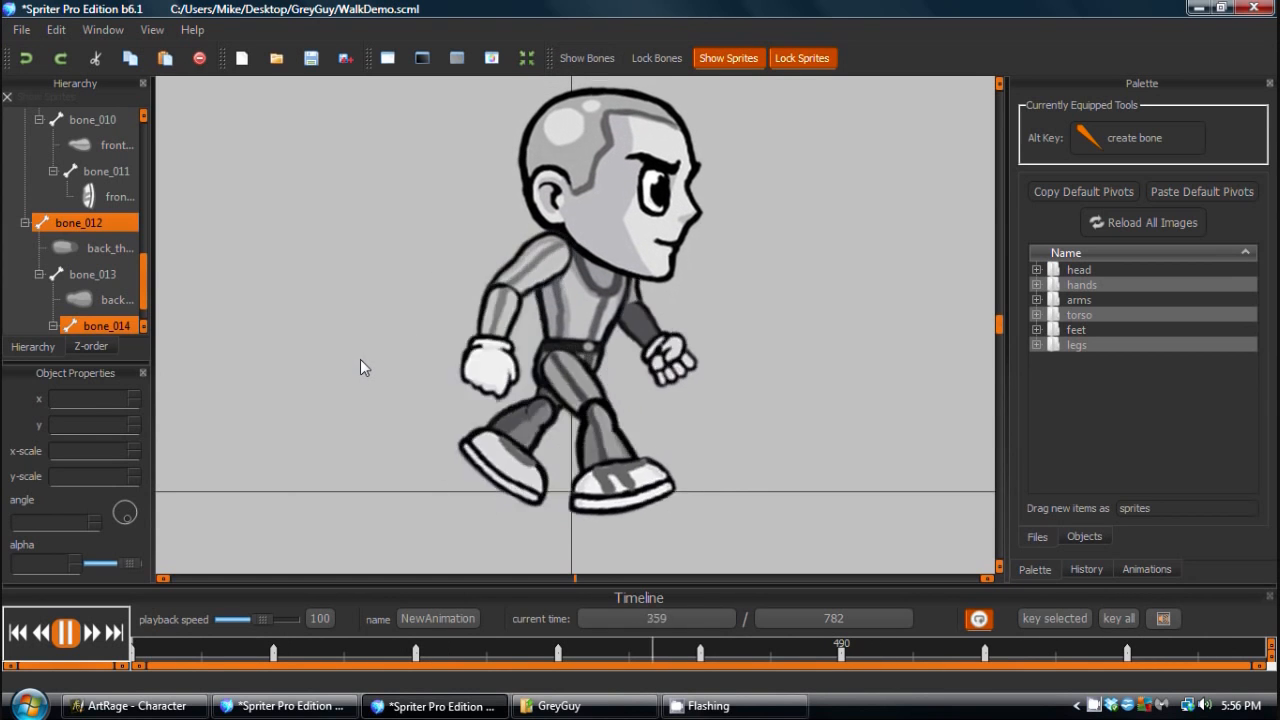
{"action": "left_click_drag", "start_coordinate": [269, 621], "coordinate": [261, 621]}
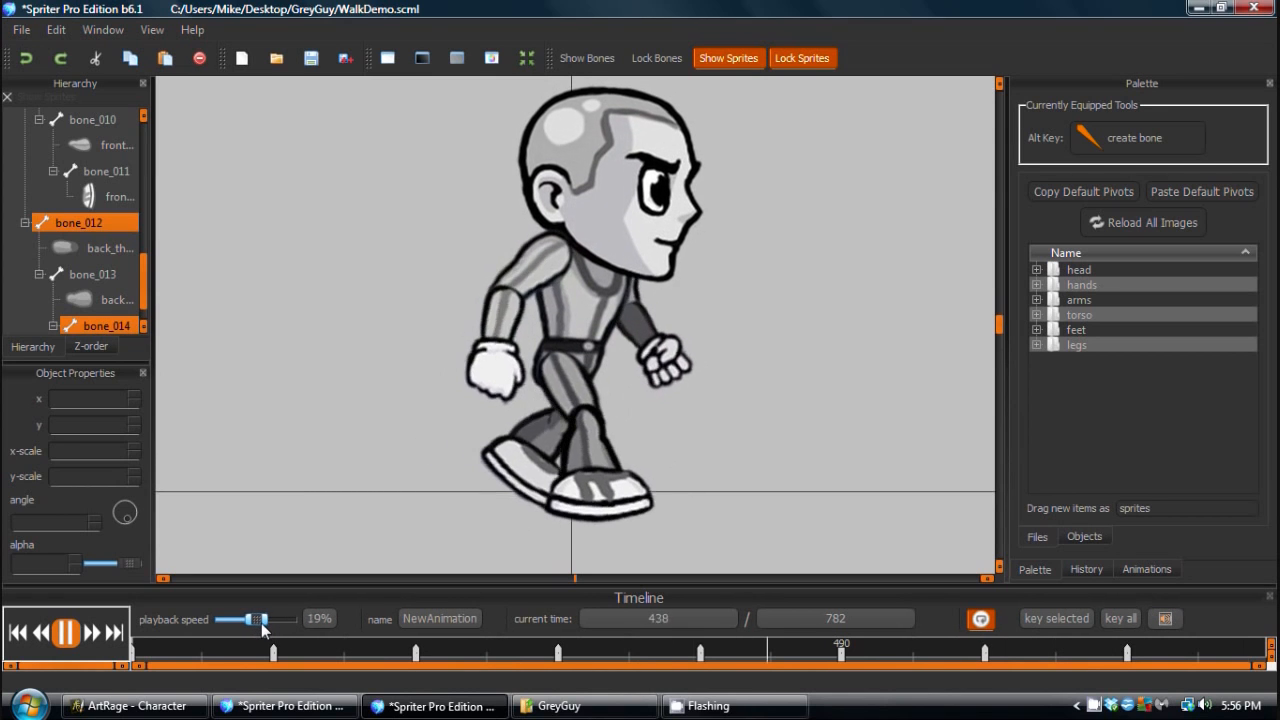
{"action": "left_click_drag", "start_coordinate": [261, 623], "coordinate": [263, 624]}
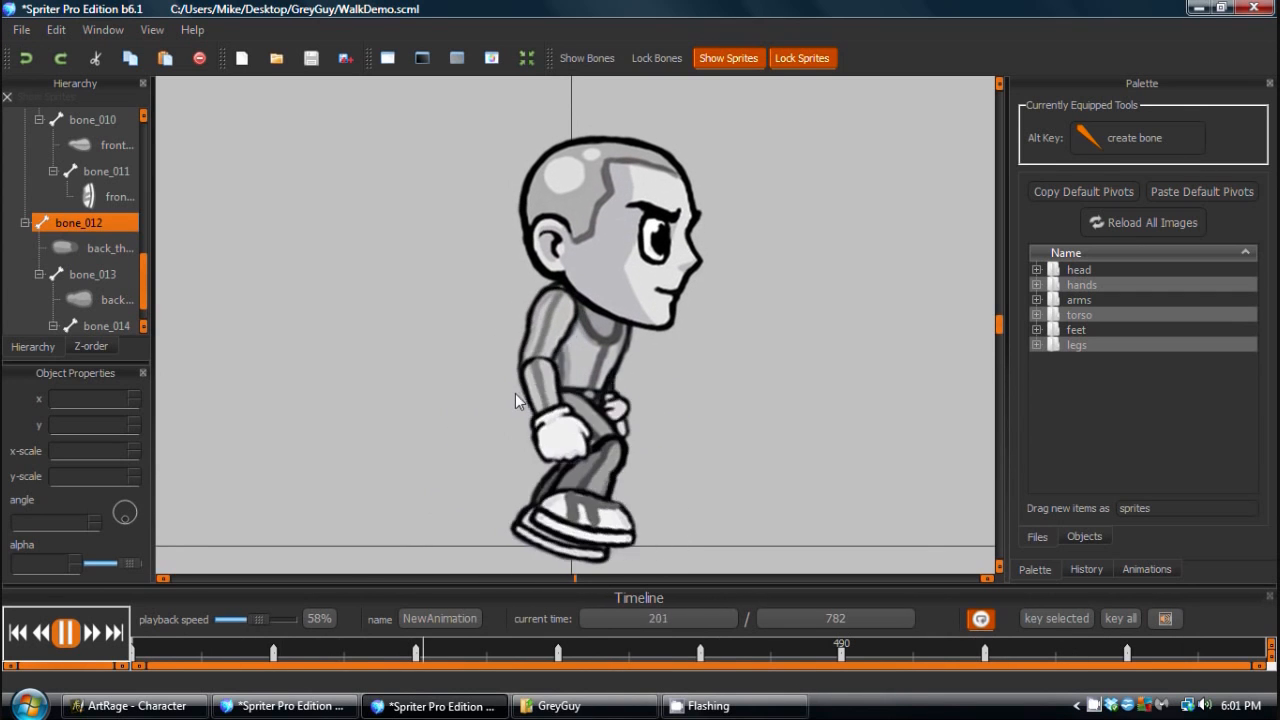
Stop playback, show the bones and, at 588 ms, adjust the front shin and rotate its foot to about 258 degrees.
{"action": "left_click", "coordinate": [540, 490]}
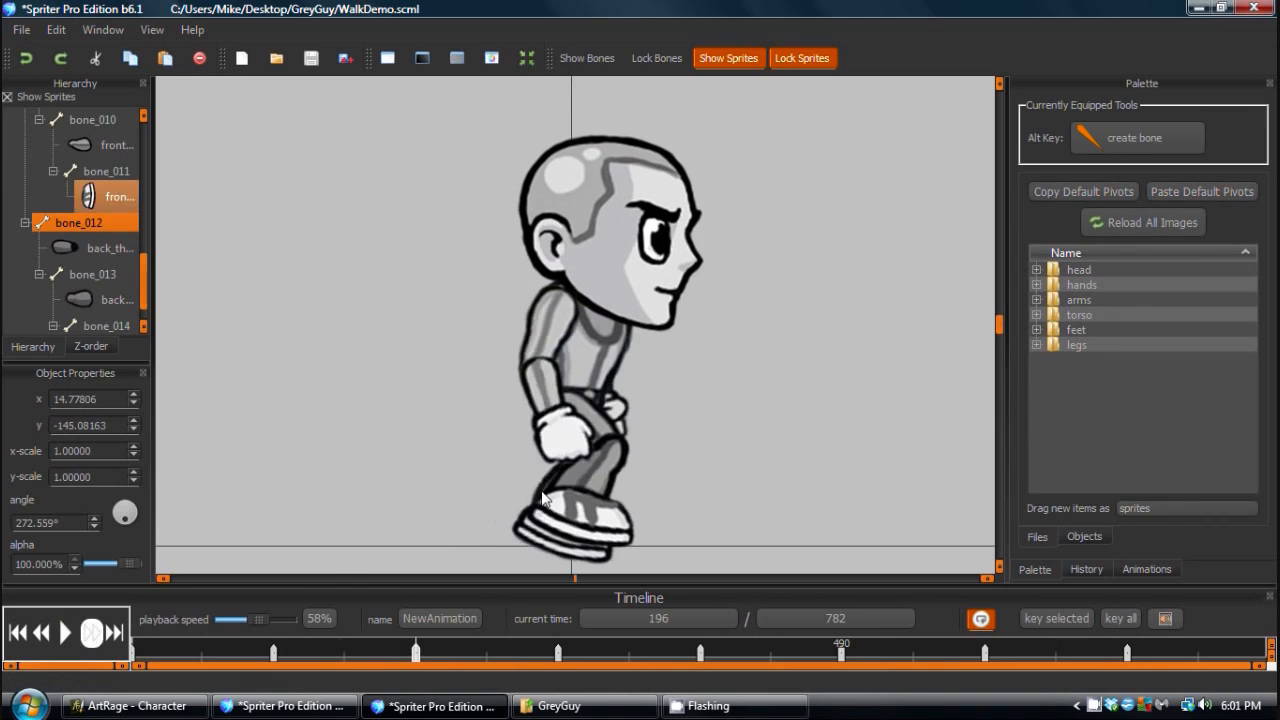
{"action": "key", "text": "Right"}
{"action": "key", "text": "Right"}
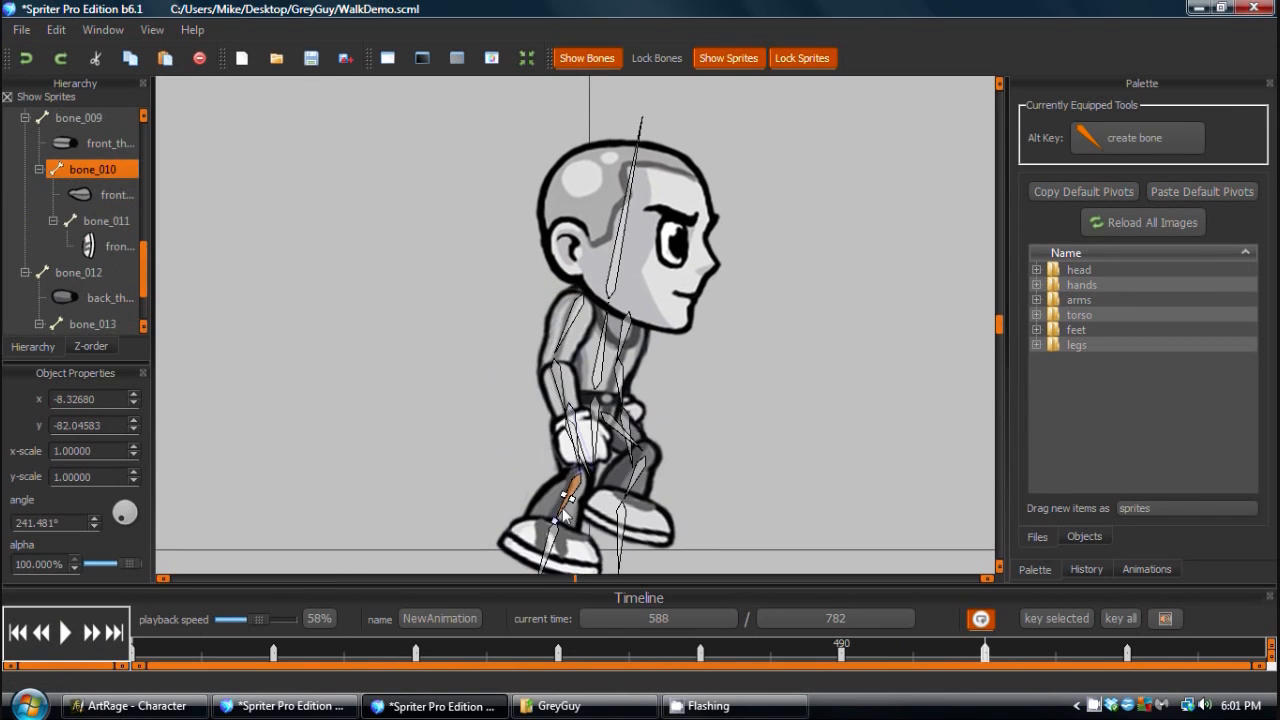
{"action": "left_click_drag", "start_coordinate": [569, 511], "coordinate": [561, 508]}
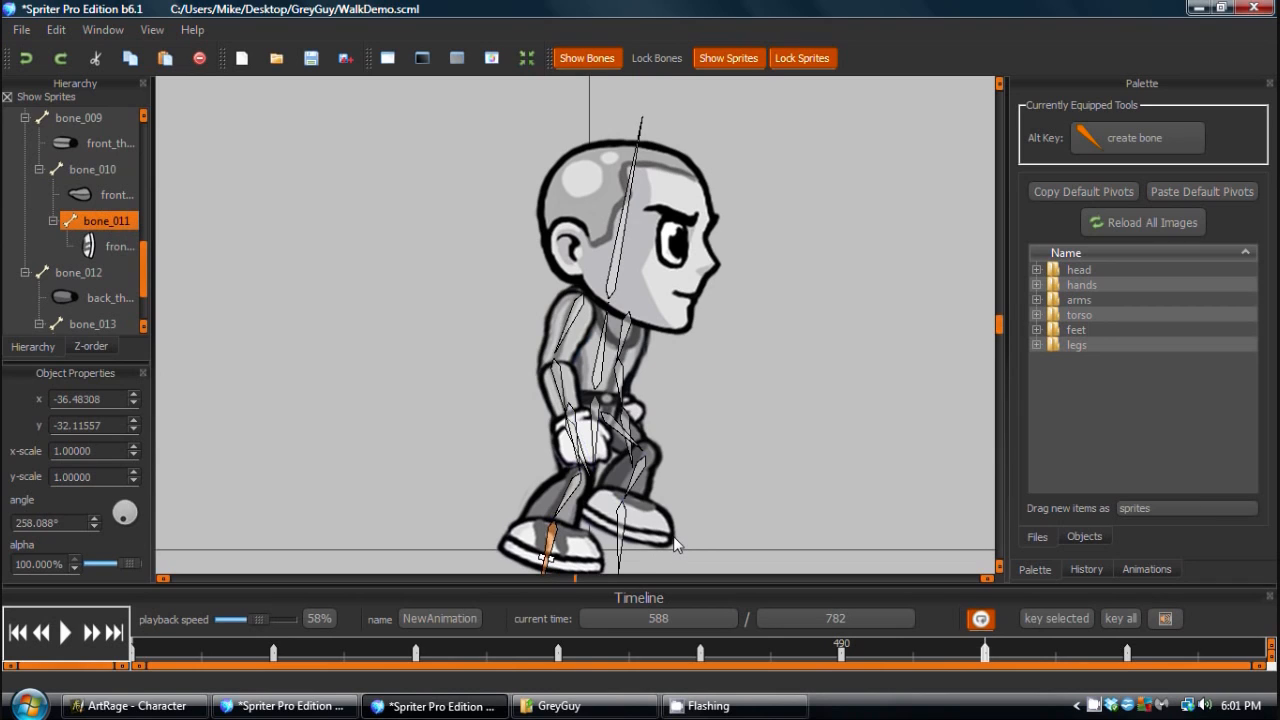
At 0 ms, set the trailing front shin to about 204 degrees and rotate its foot slightly.
{"action": "key", "text": "Right"}
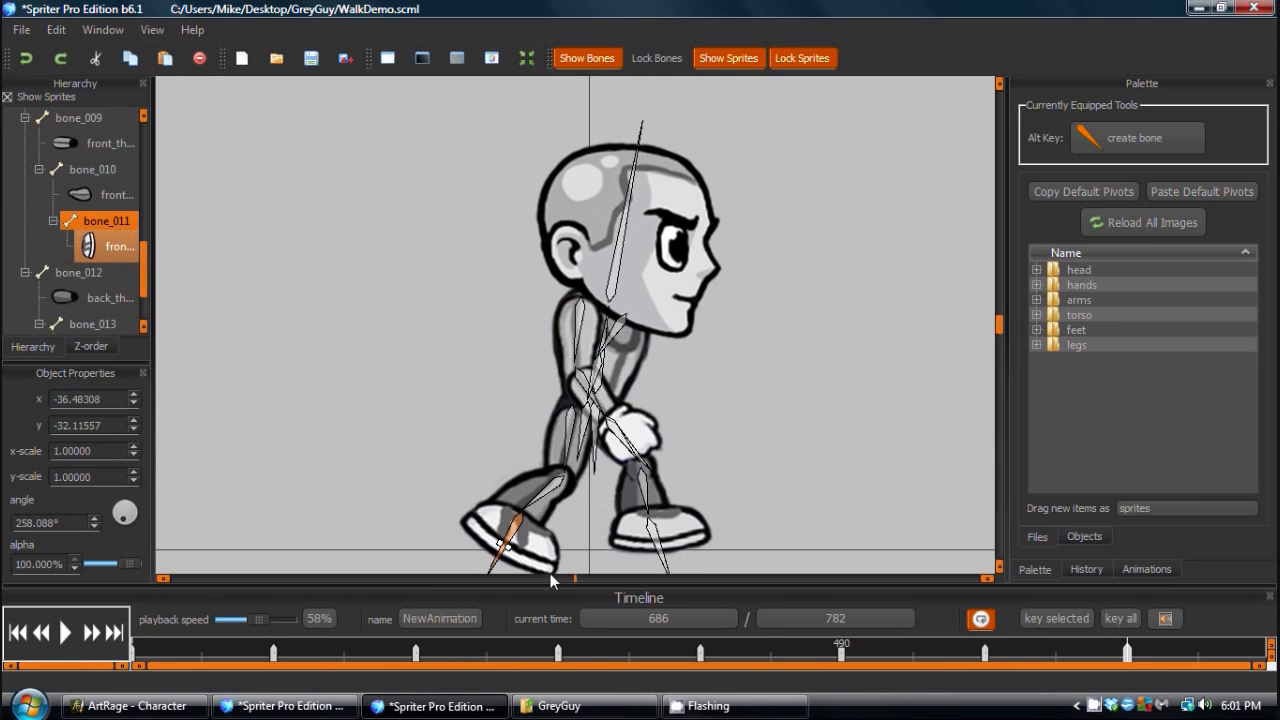
{"action": "key", "text": "Right"}
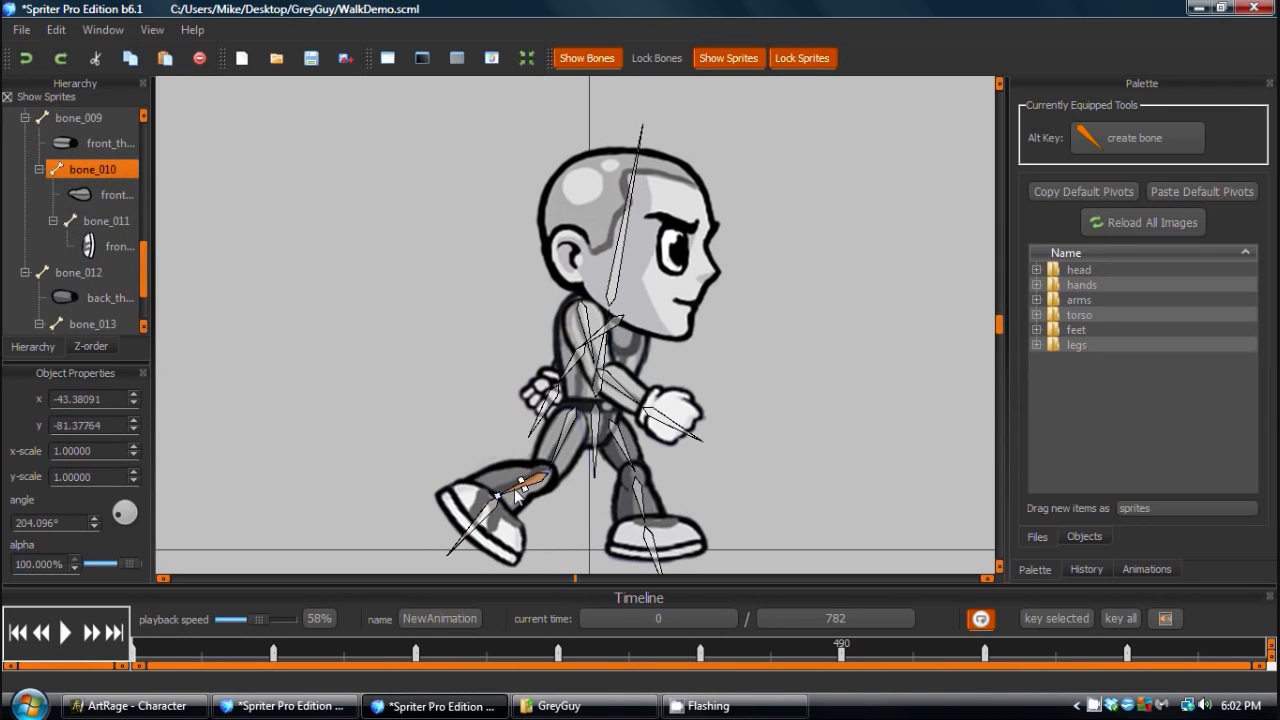
{"action": "left_click", "coordinate": [455, 545]}
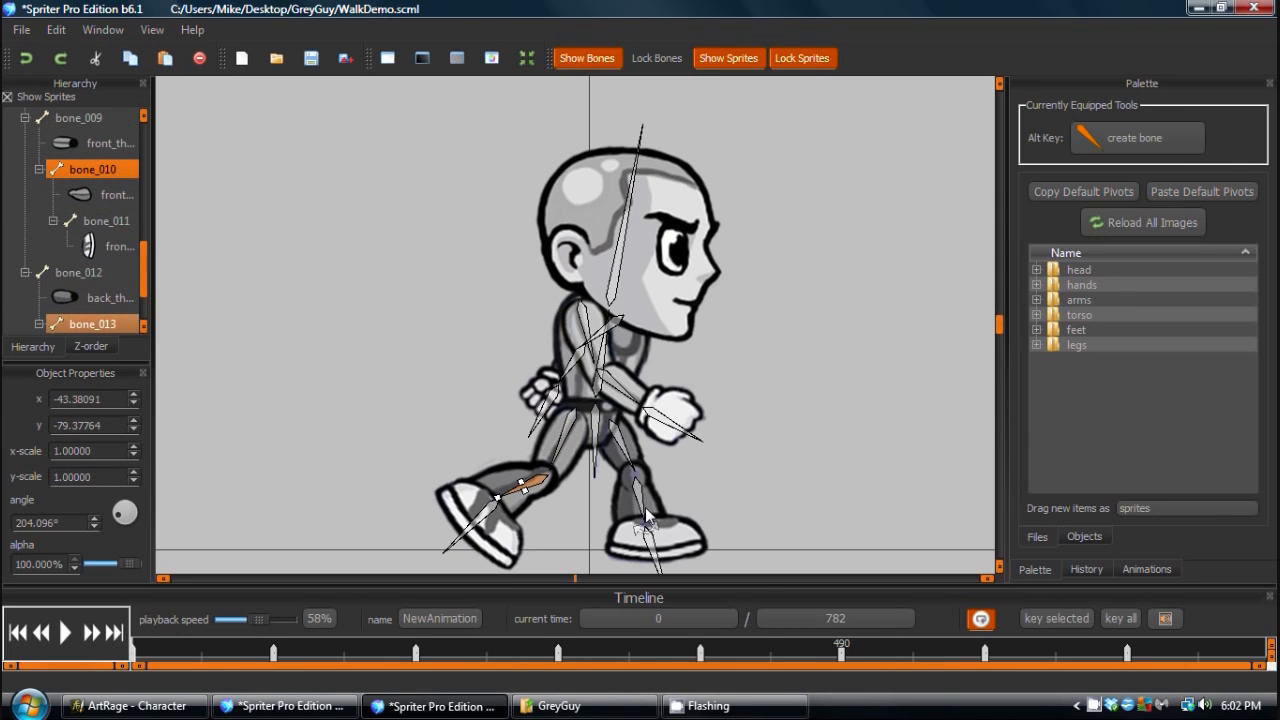
At 98 ms, swing the front thigh forward to about 301 degrees and bend the shin back to about 207 degrees.
{"action": "key", "text": "Right"}
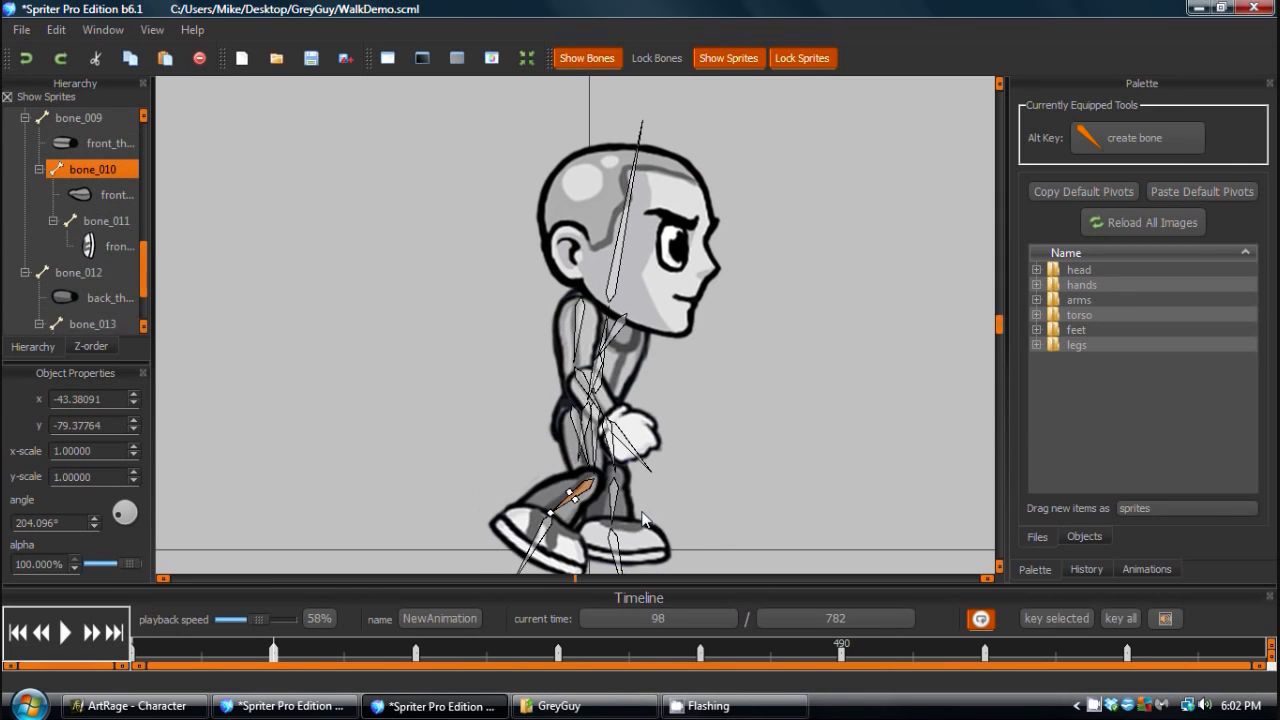
{"action": "key", "text": "Left"}
{"action": "key", "text": "Right"}
{"action": "key", "text": "Left"}
{"action": "key", "text": "Right"}
{"action": "left_click_drag", "start_coordinate": [592, 466], "coordinate": [615, 458]}
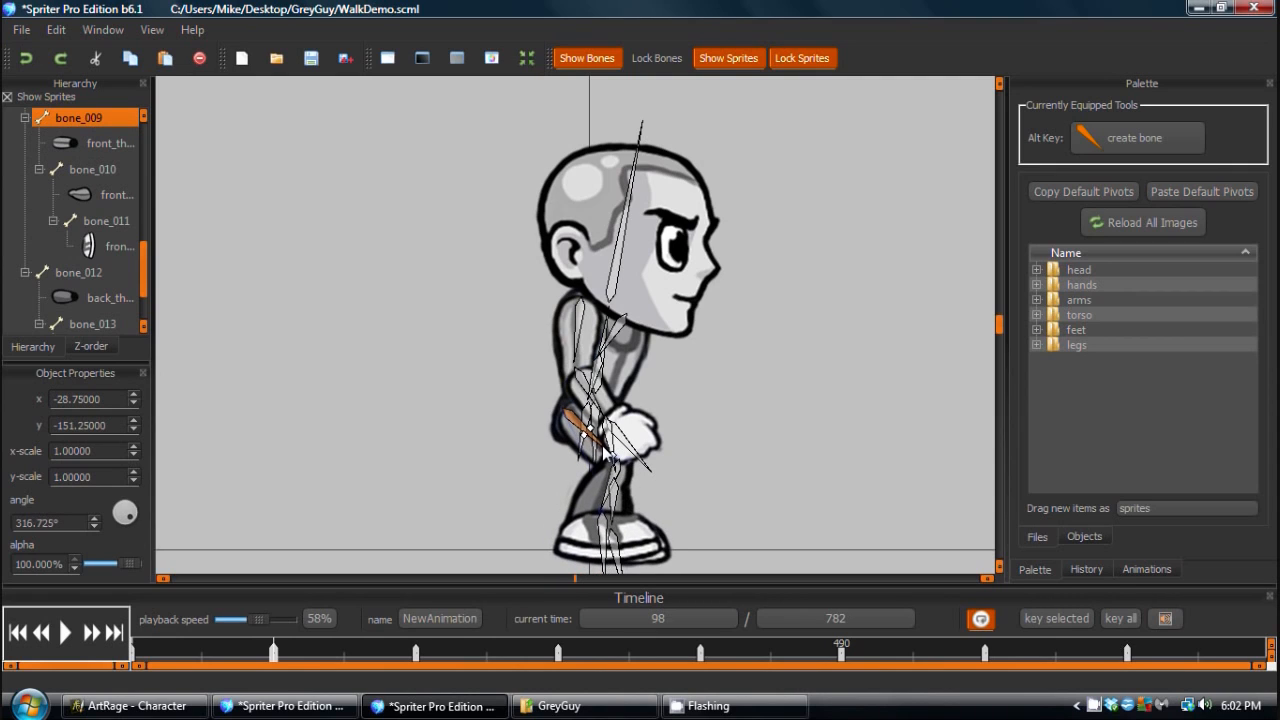
{"action": "left_click_drag", "start_coordinate": [603, 508], "coordinate": [596, 500]}
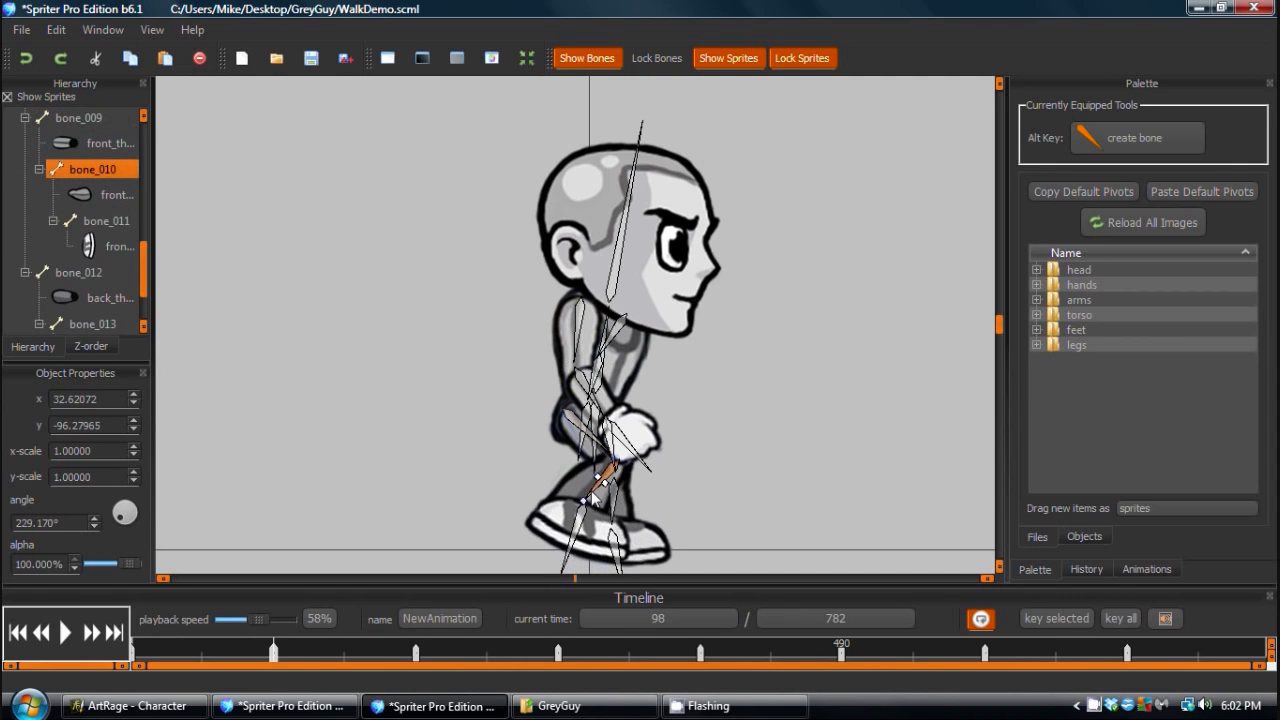
{"action": "key", "text": "Right"}
{"action": "key", "text": "Left"}
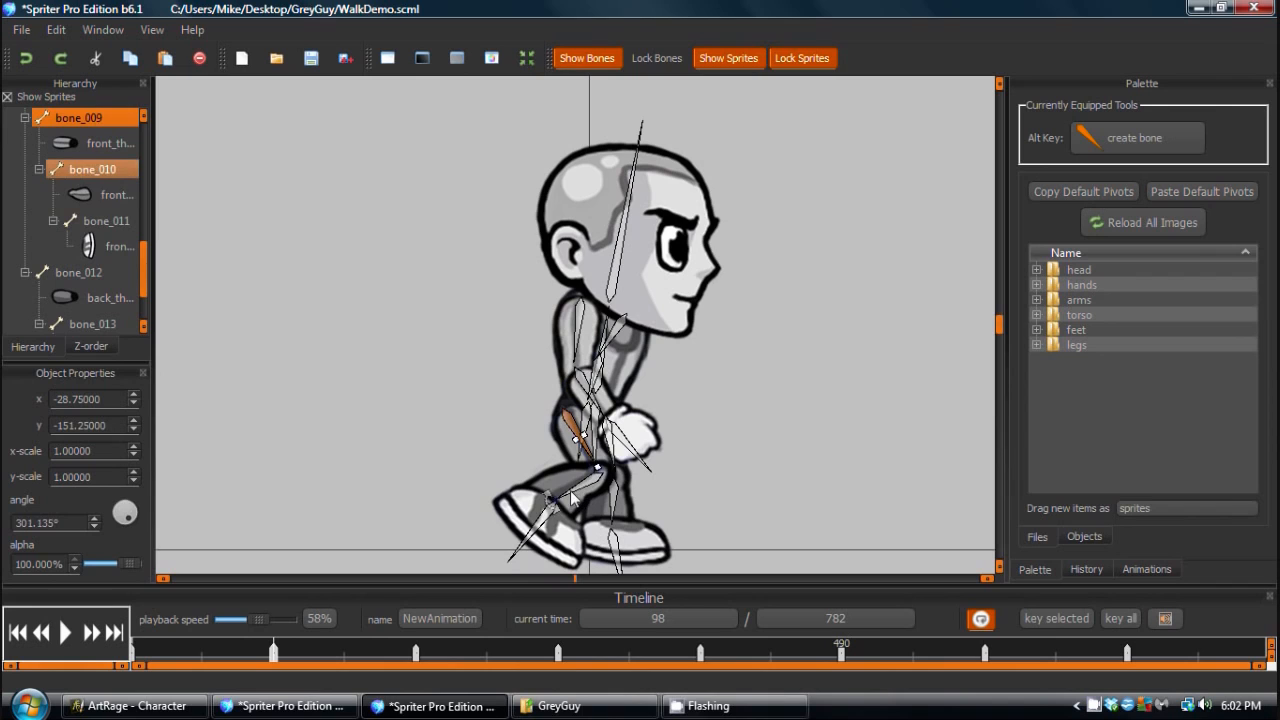
{"action": "key", "text": "Left"}
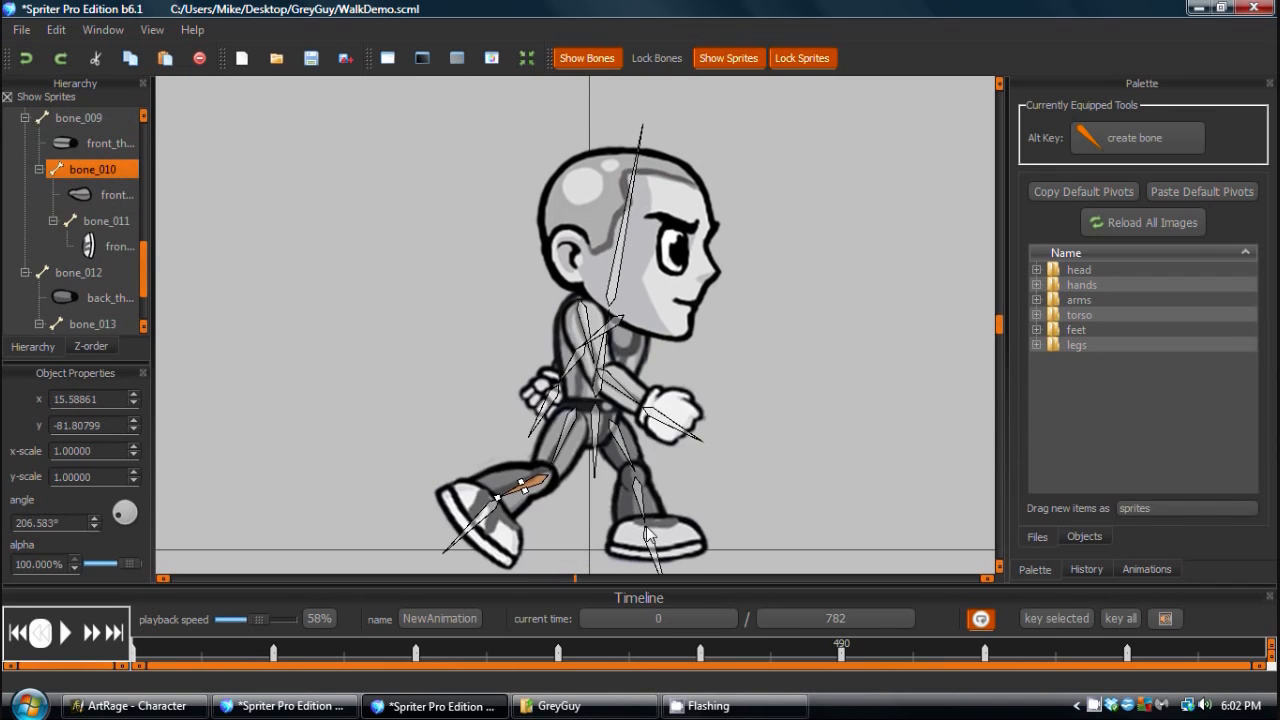
Step through the walk cycle's keyframes from 0 to 686 ms to check how the front leg moves.
{"action": "key", "text": "Right"}
{"action": "key", "text": "Right"}
{"action": "key", "text": "Right"}
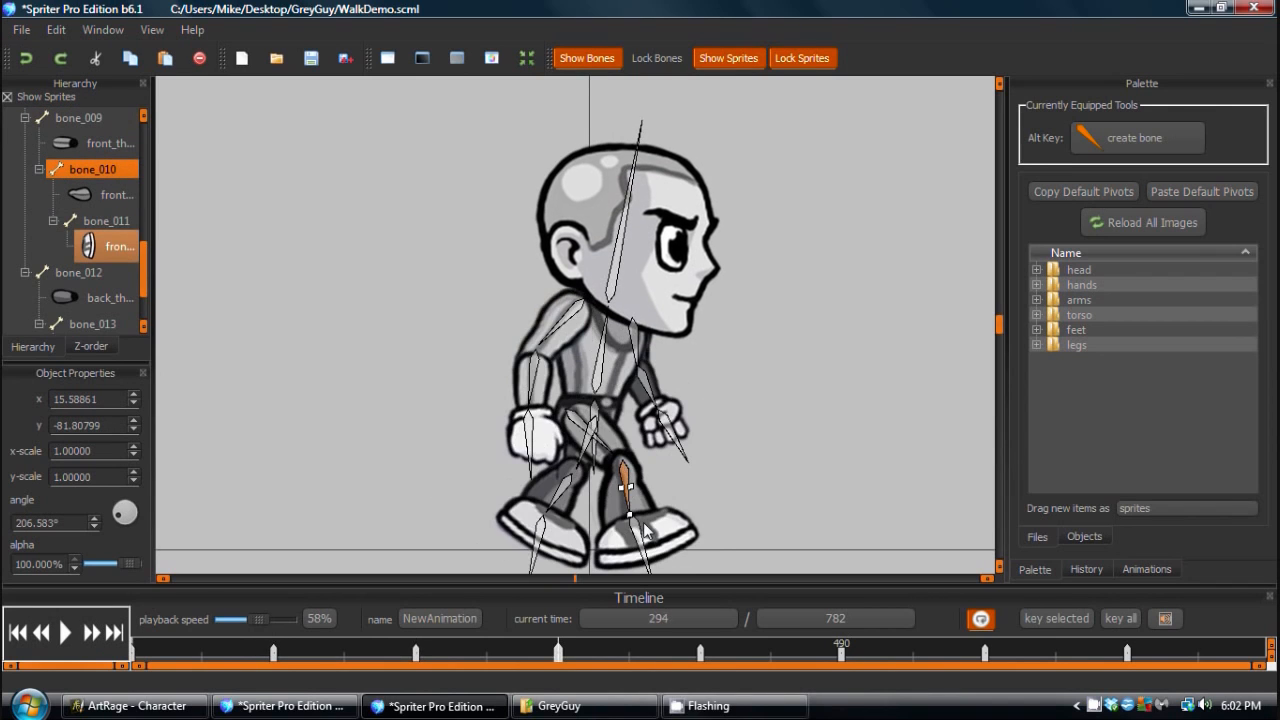
{"action": "key", "text": "Right"}
{"action": "key", "text": "Right"}
{"action": "key", "text": "Right"}
{"action": "key", "text": "Right"}
{"action": "key", "text": "Right"}
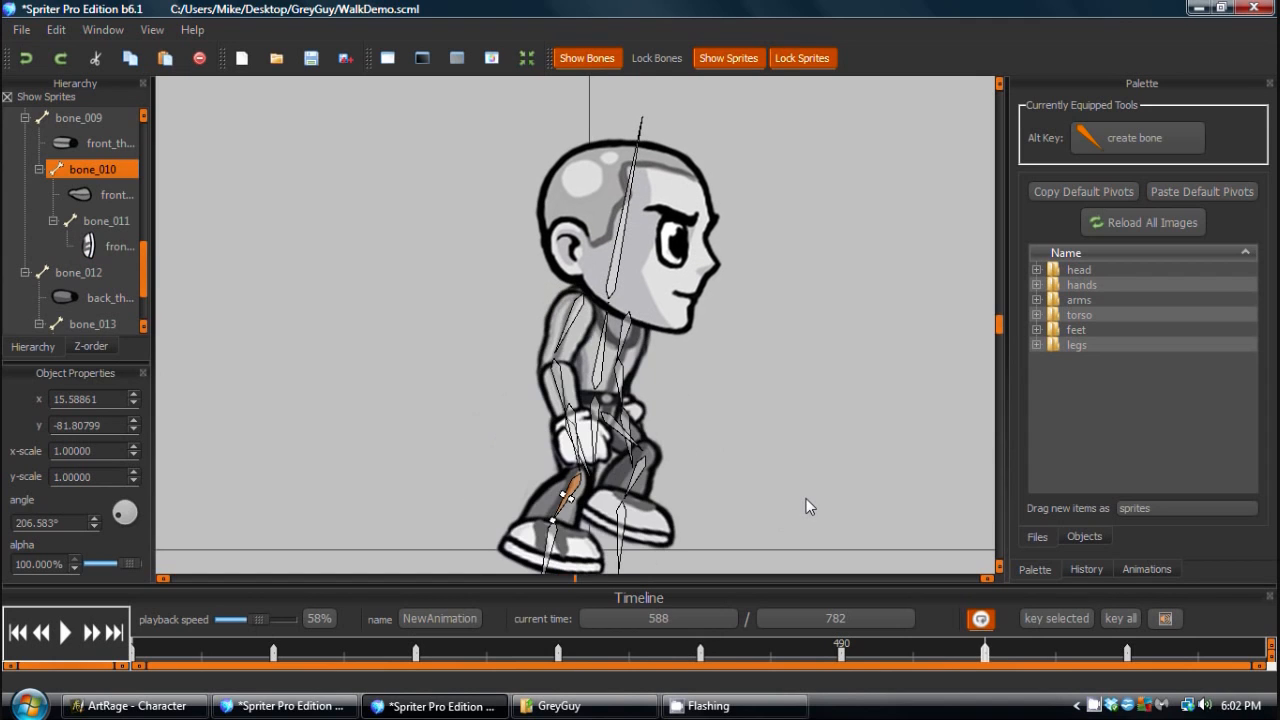
{"action": "key", "text": "Right"}
{"action": "key", "text": "Right"}
{"action": "key", "text": "Right"}
{"action": "key", "text": "Right"}
{"action": "key", "text": "Right"}
{"action": "key", "text": "Right"}
{"action": "key", "text": "Right"}
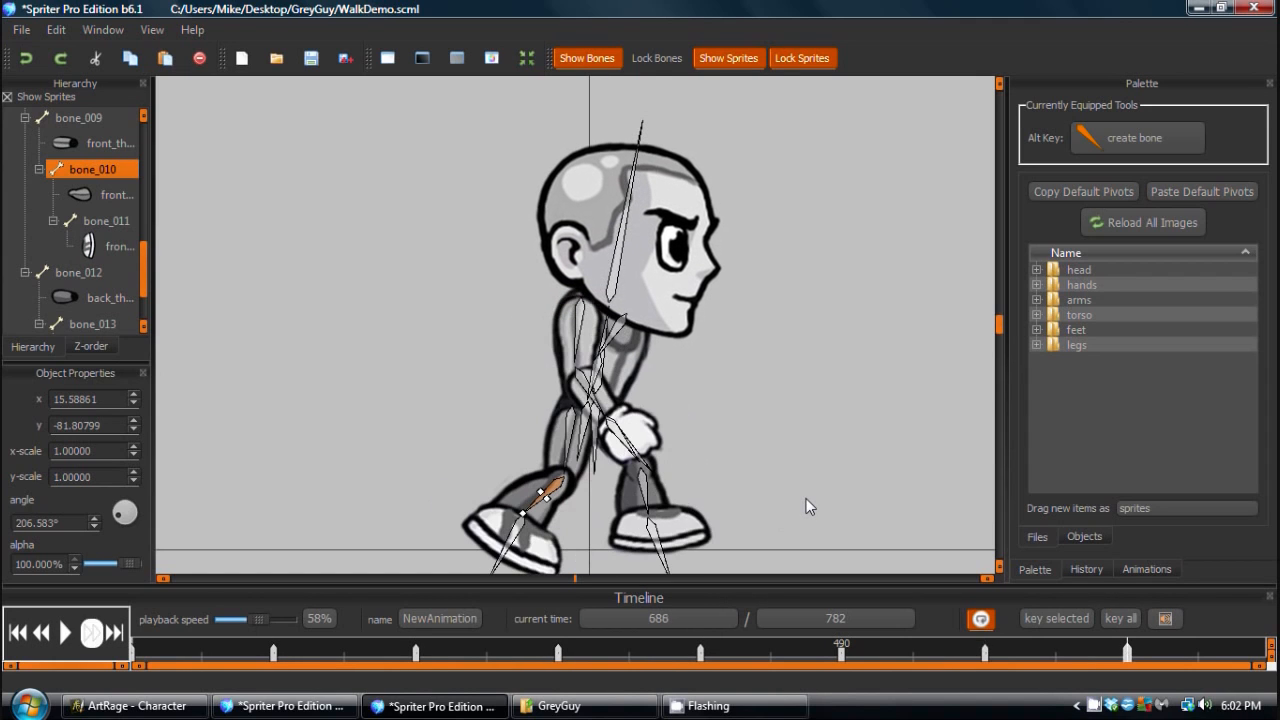
At 686 ms, swing the front thigh back to about 257 degrees and check it against the 0 ms keyframe.
{"action": "left_click", "coordinate": [565, 463]}
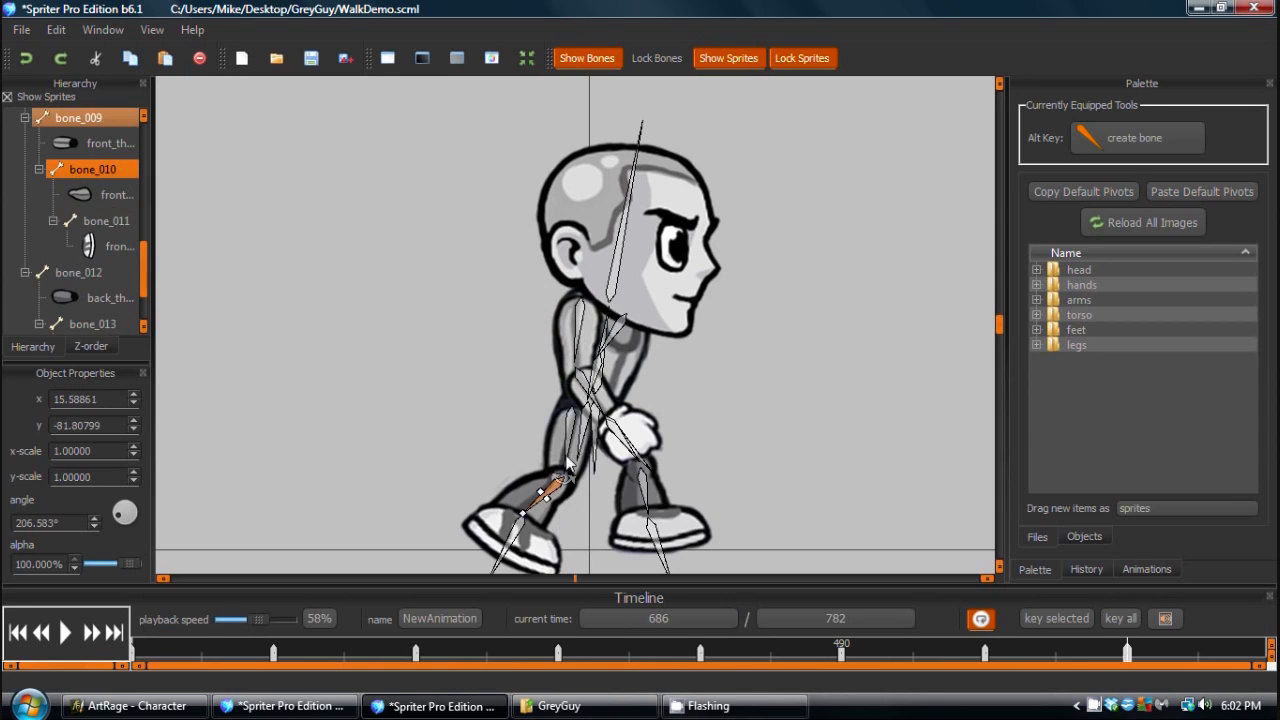
{"action": "left_click_drag", "start_coordinate": [565, 463], "coordinate": [561, 458]}
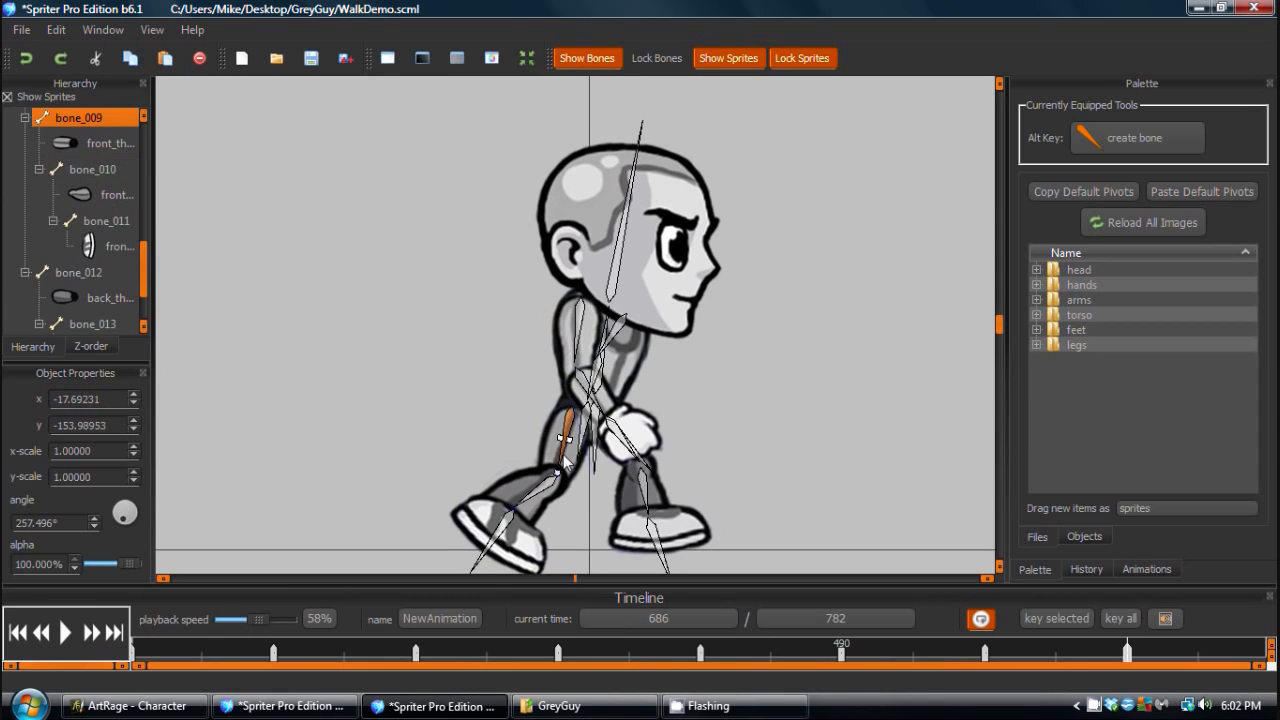
{"action": "key", "text": "Right"}
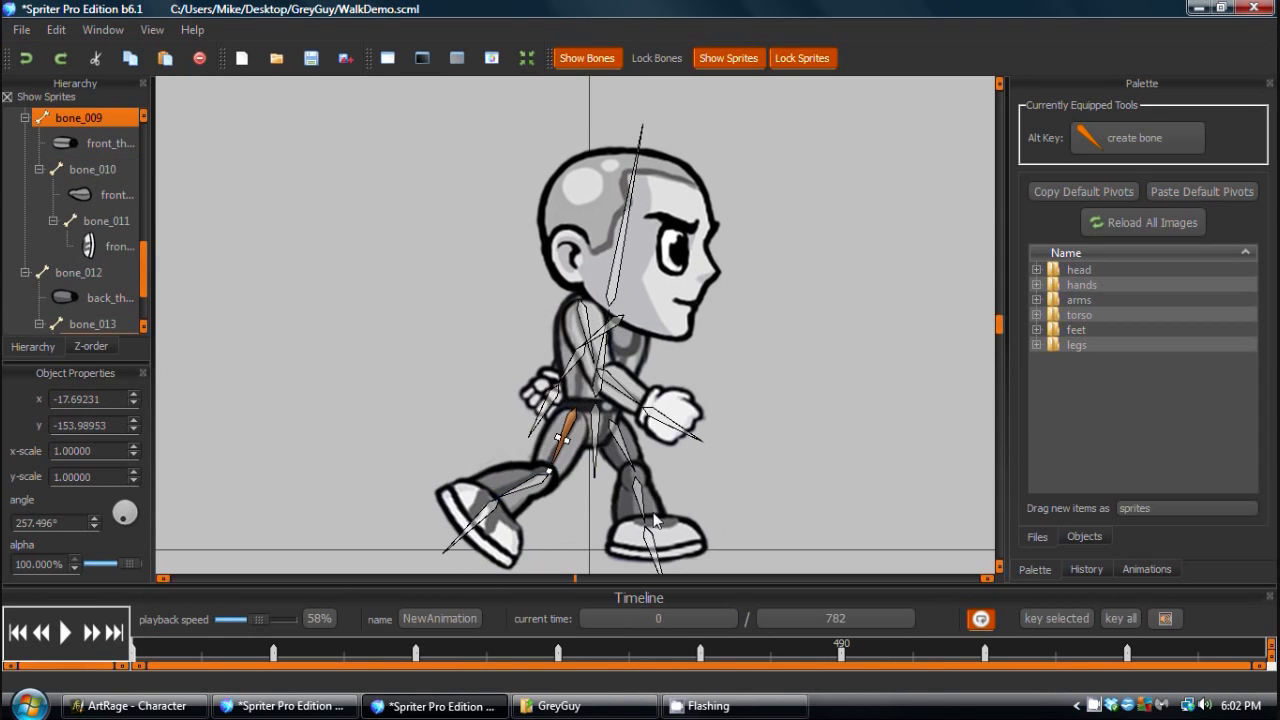
Step repeatedly through all keyframes to review the leg motion, and play back the walk cycle.
{"action": "key", "text": "Right"}
{"action": "key", "text": "Right"}
{"action": "key", "text": "Right"}
{"action": "key", "text": "Right"}
{"action": "key", "text": "Right"}
{"action": "key", "text": "Right"}
{"action": "key", "text": "Right"}
{"action": "key", "text": "Right"}
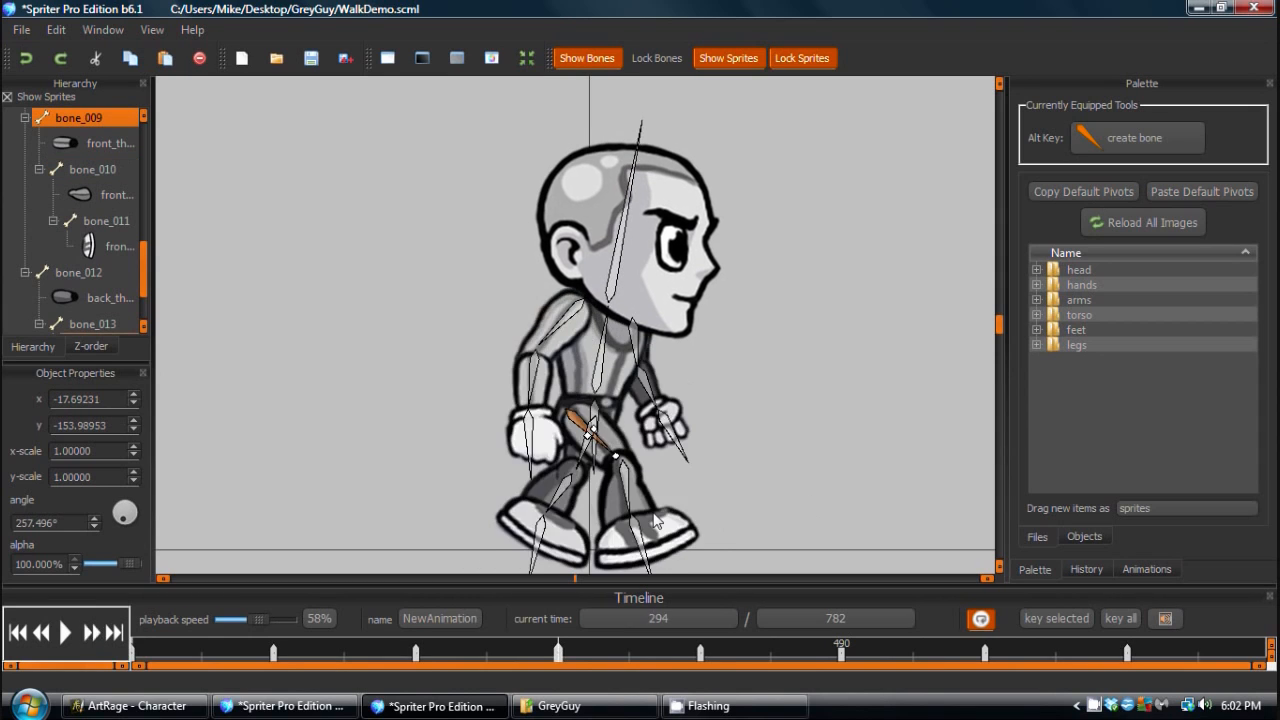
{"action": "key", "text": "Right"}
{"action": "key", "text": "Right"}
{"action": "key", "text": "Right"}
{"action": "key", "text": "Right"}
{"action": "key", "text": "Right"}
{"action": "key", "text": "Right"}
{"action": "key", "text": "Right"}
{"action": "key", "text": "Right"}
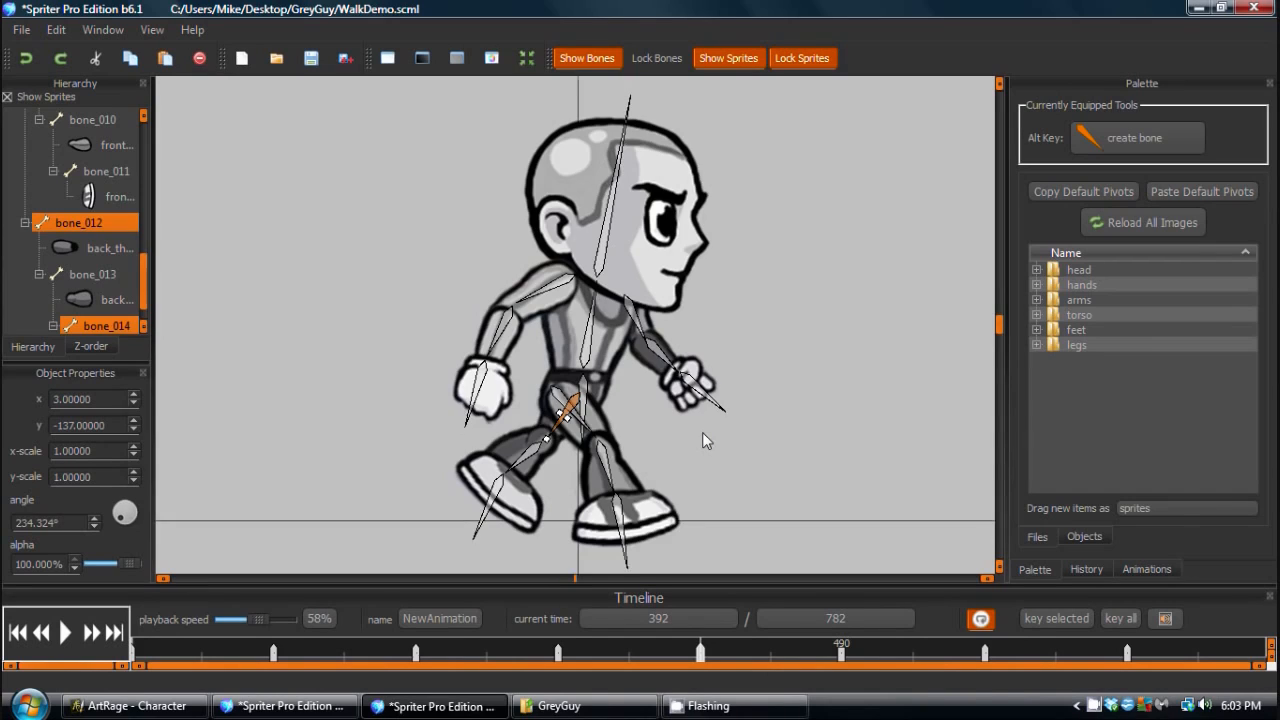
{"action": "left_click", "coordinate": [66, 632]}
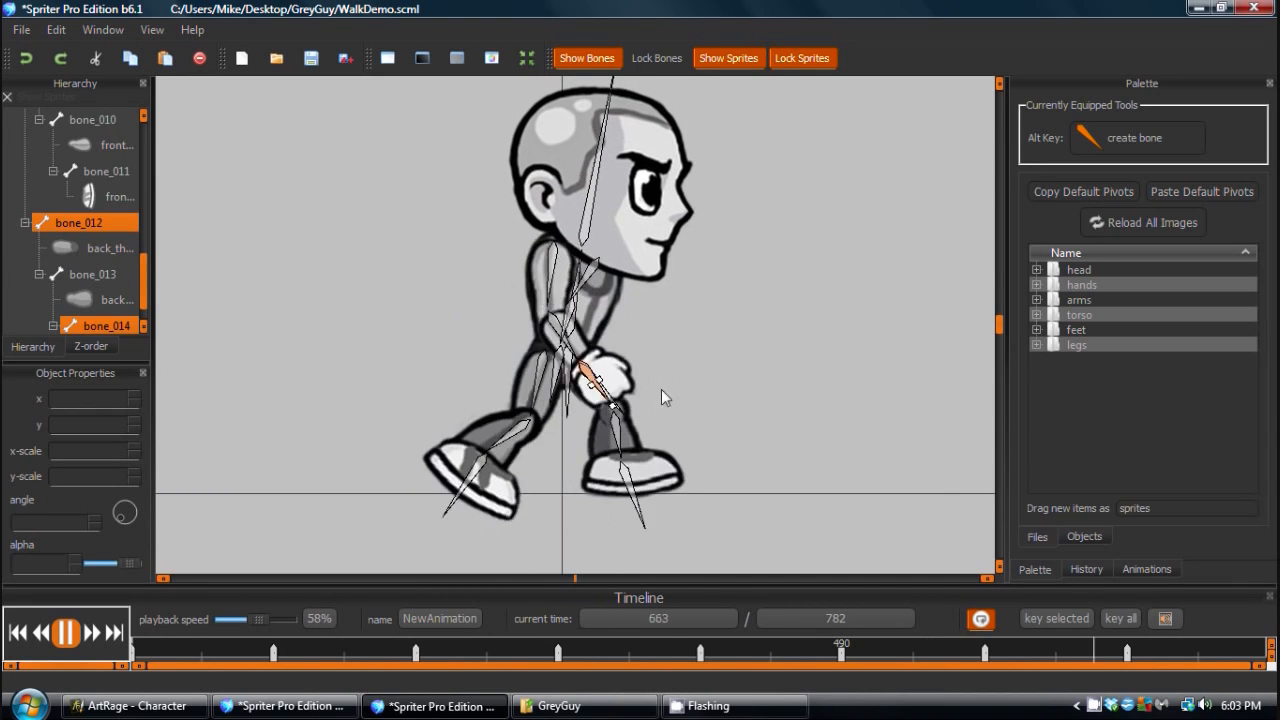
Hide the bones, clear the bone selection, and watch the walk cycle play with only the sprites shown.
{"action": "left_click", "coordinate": [587, 58]}
{"action": "left_click_drag", "start_coordinate": [764, 328], "coordinate": [778, 354]}
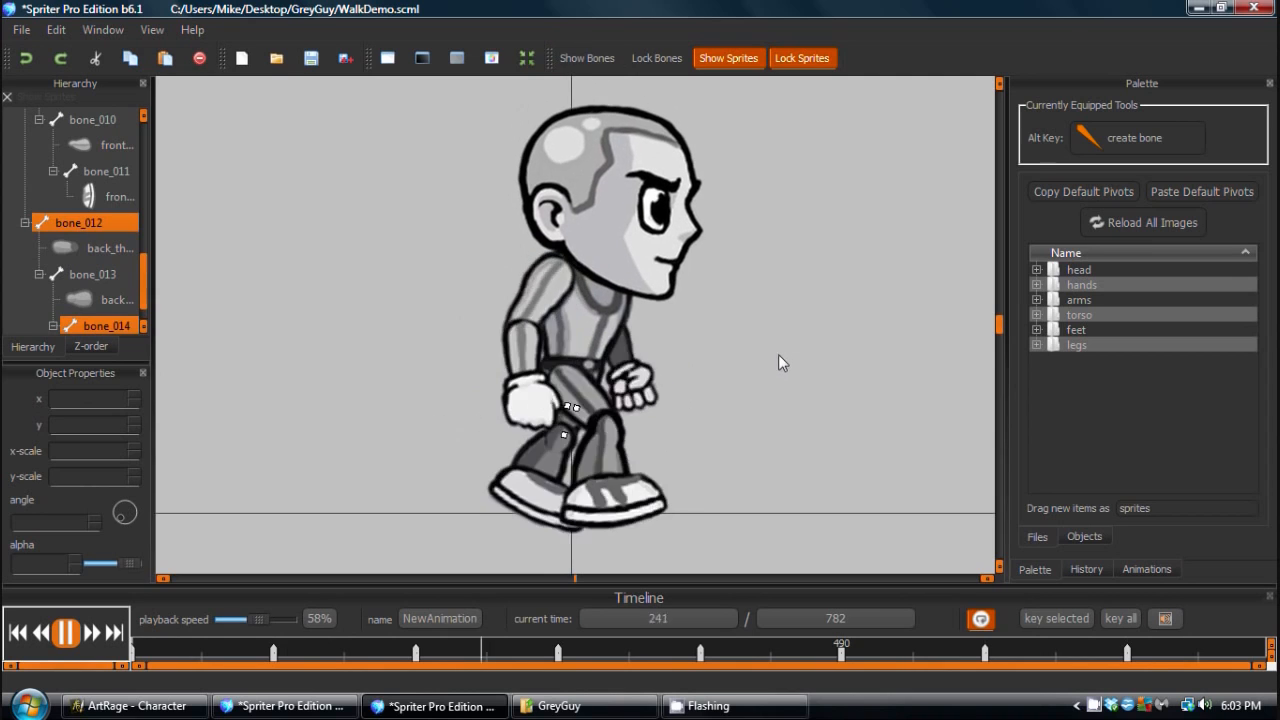
{"action": "left_click", "coordinate": [714, 464]}
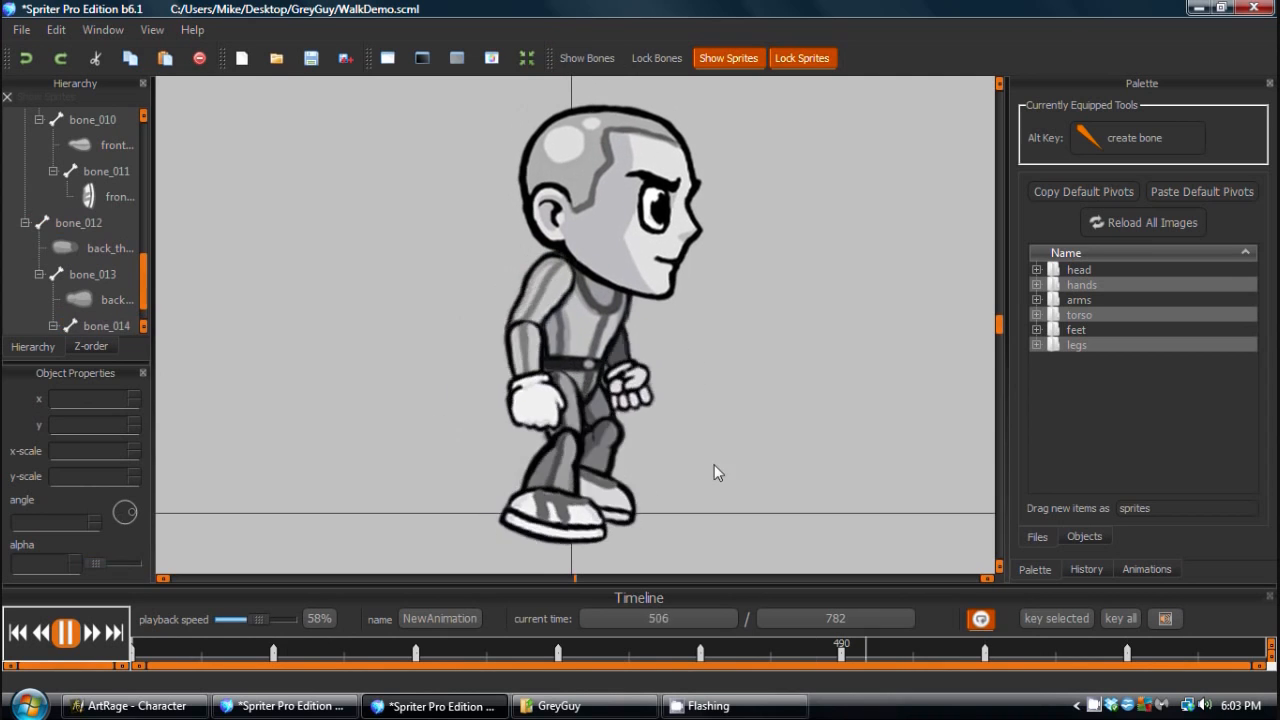
{"action": "left_click", "coordinate": [68, 632]}
{"action": "left_click_drag", "start_coordinate": [304, 418], "coordinate": [328, 437]}
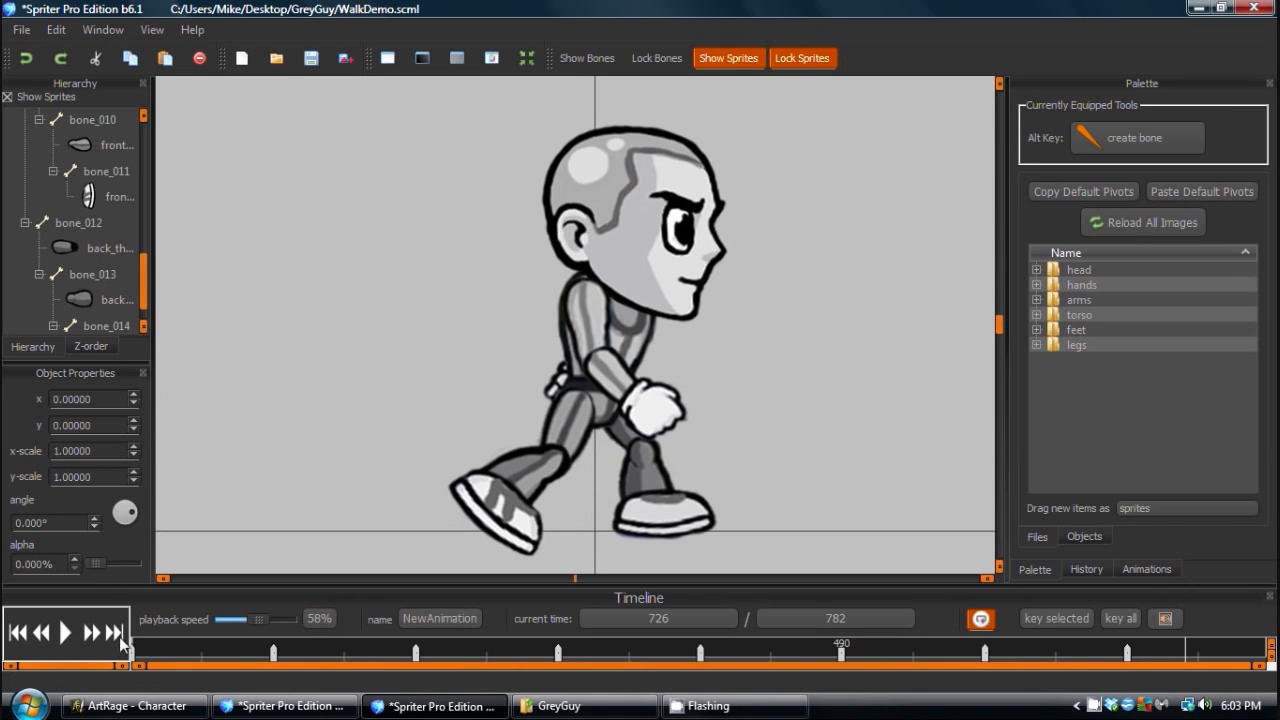
{"action": "left_click", "coordinate": [66, 632]}
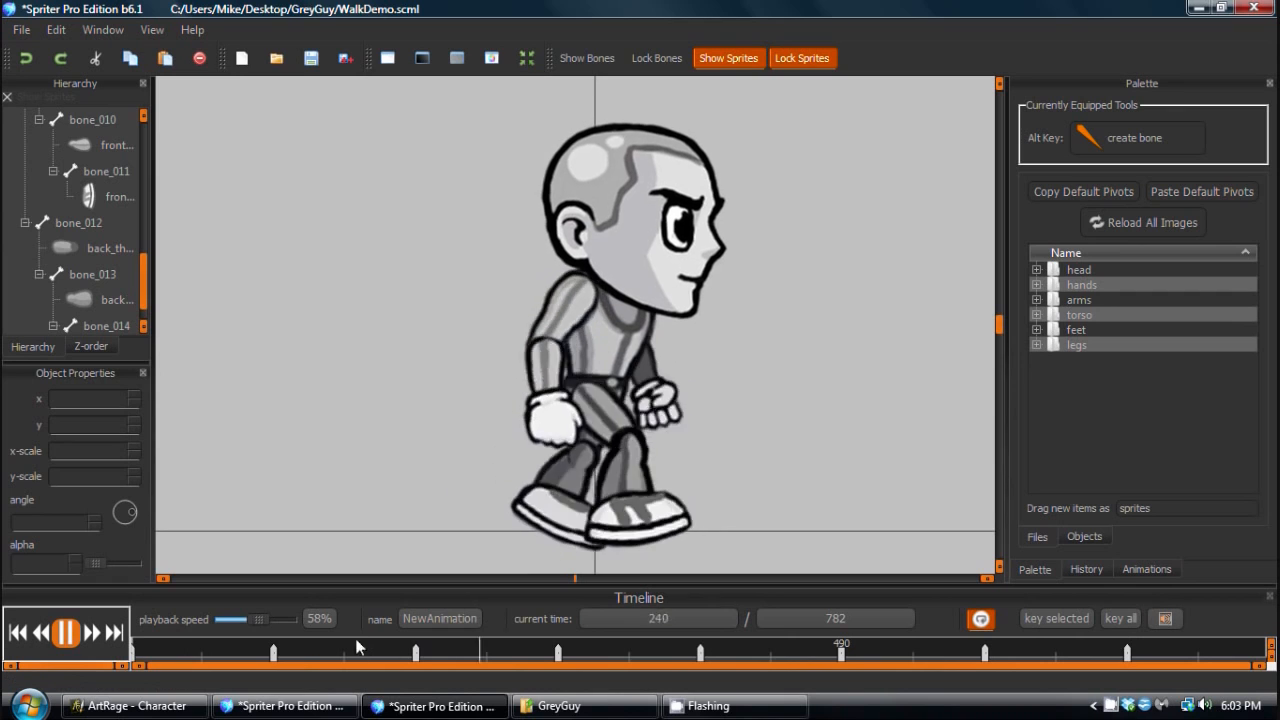
Stop the playback and set the playback speed to 100%.
{"action": "left_click", "coordinate": [66, 632]}
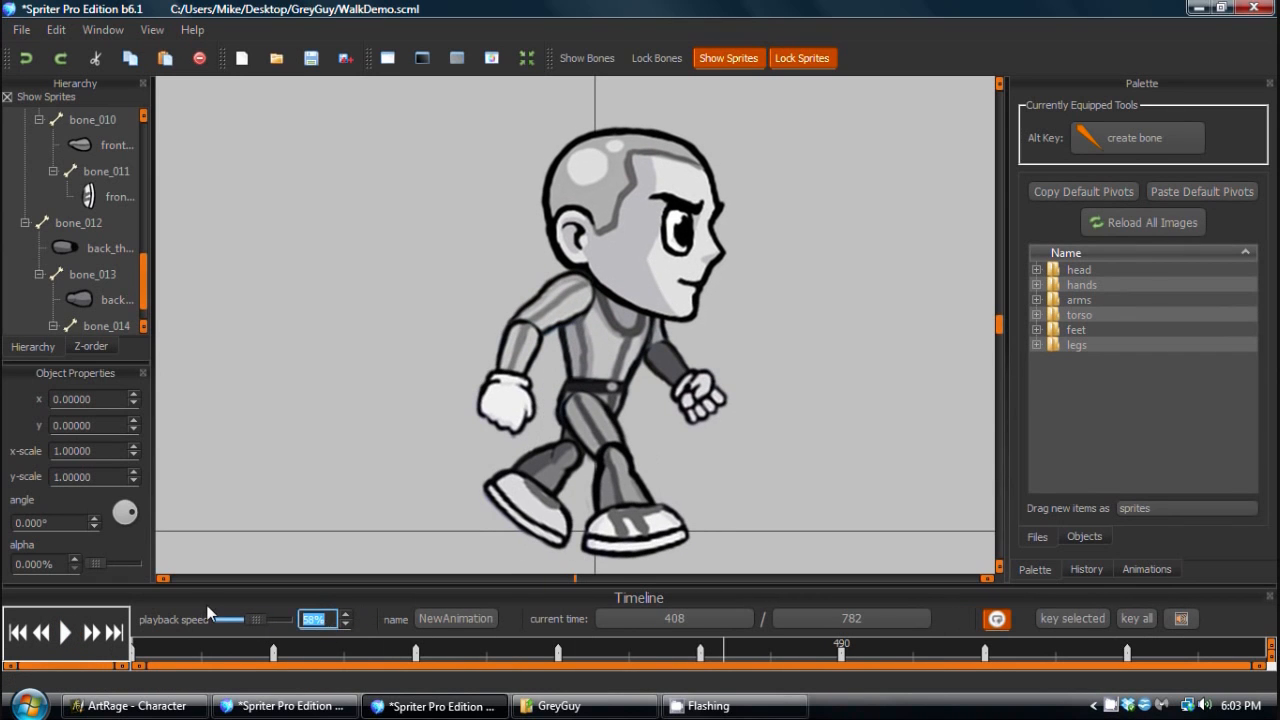
{"action": "type", "text": "100"}
{"action": "key", "text": "Return"}
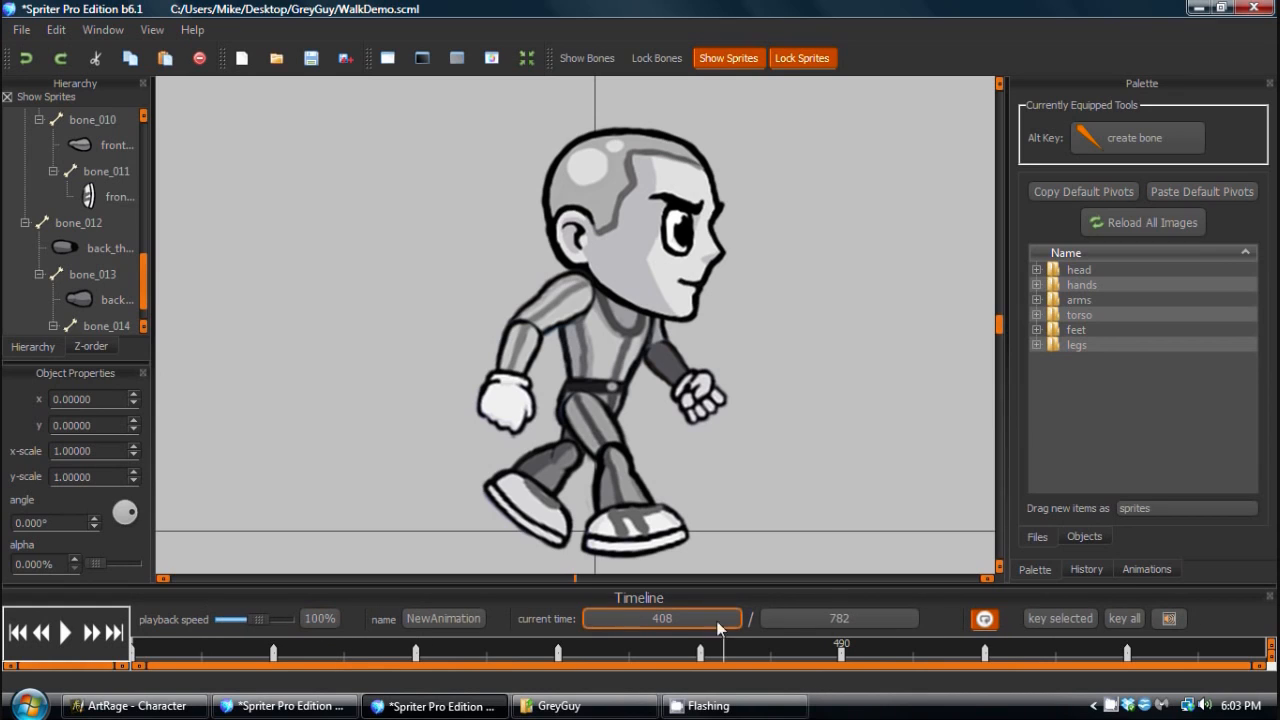
Lengthen the animation to 1200 ms with its keys stretched to fit, and play back the slower walk cycle.
{"action": "left_click", "coordinate": [855, 624]}
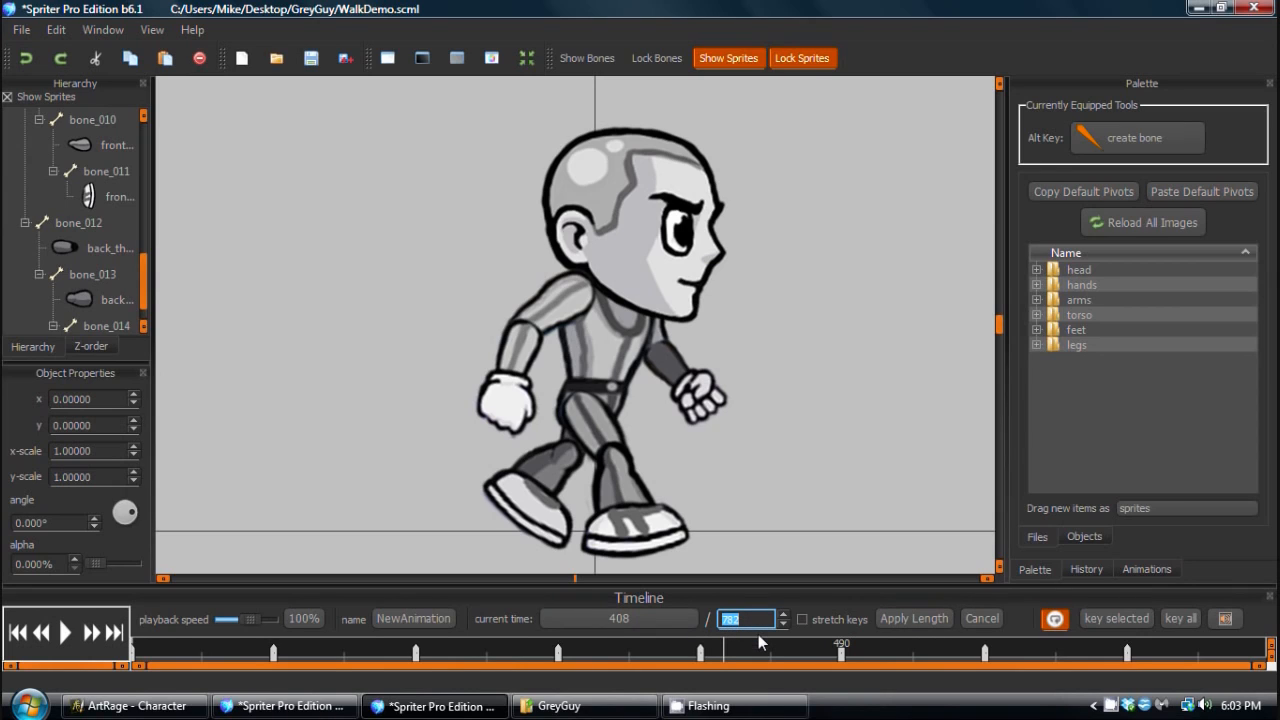
{"action": "type", "text": "1200"}
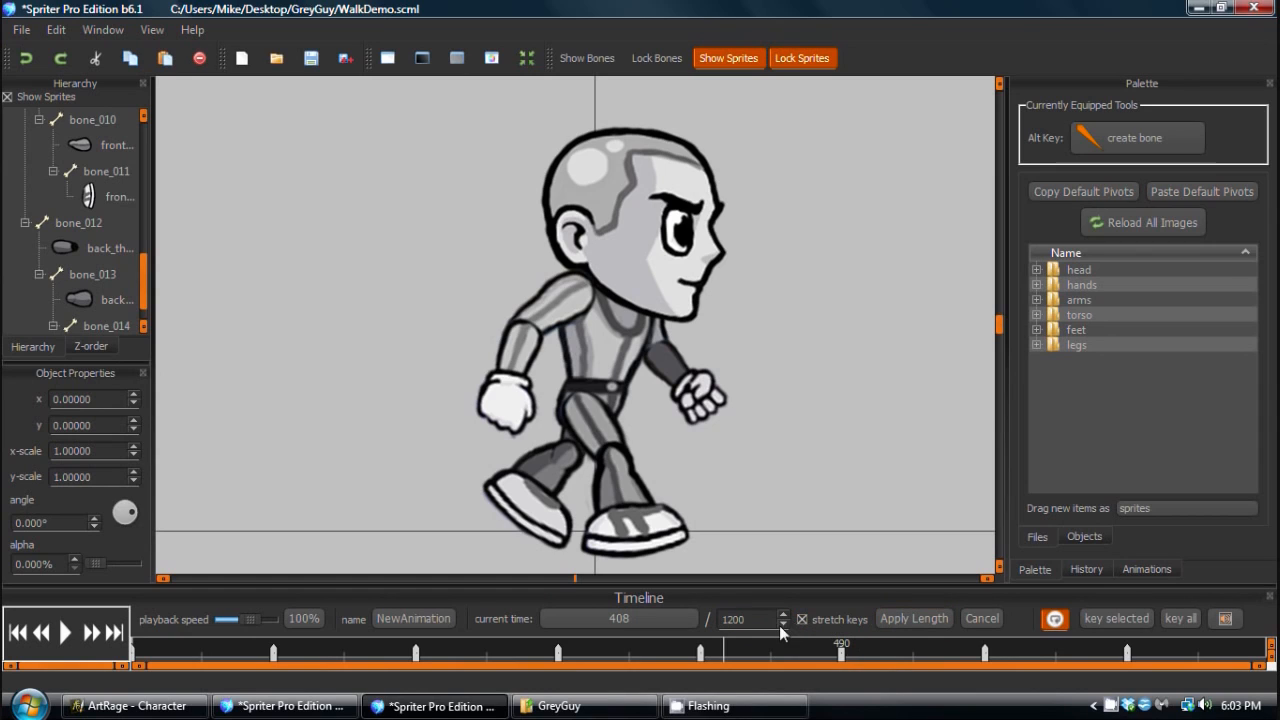
{"action": "left_click", "coordinate": [912, 617]}
{"action": "left_click", "coordinate": [693, 650]}
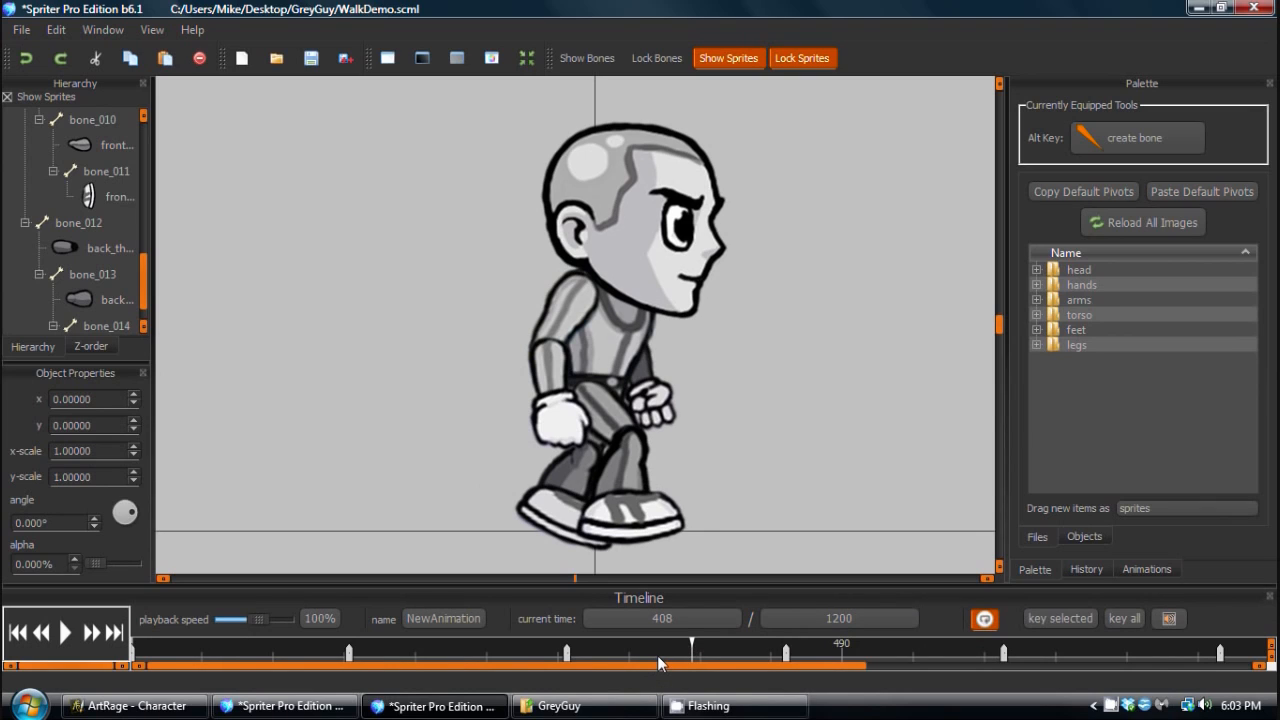
{"action": "scroll", "coordinate": [658, 657], "scroll_direction": "down", "scroll_amount": 3}
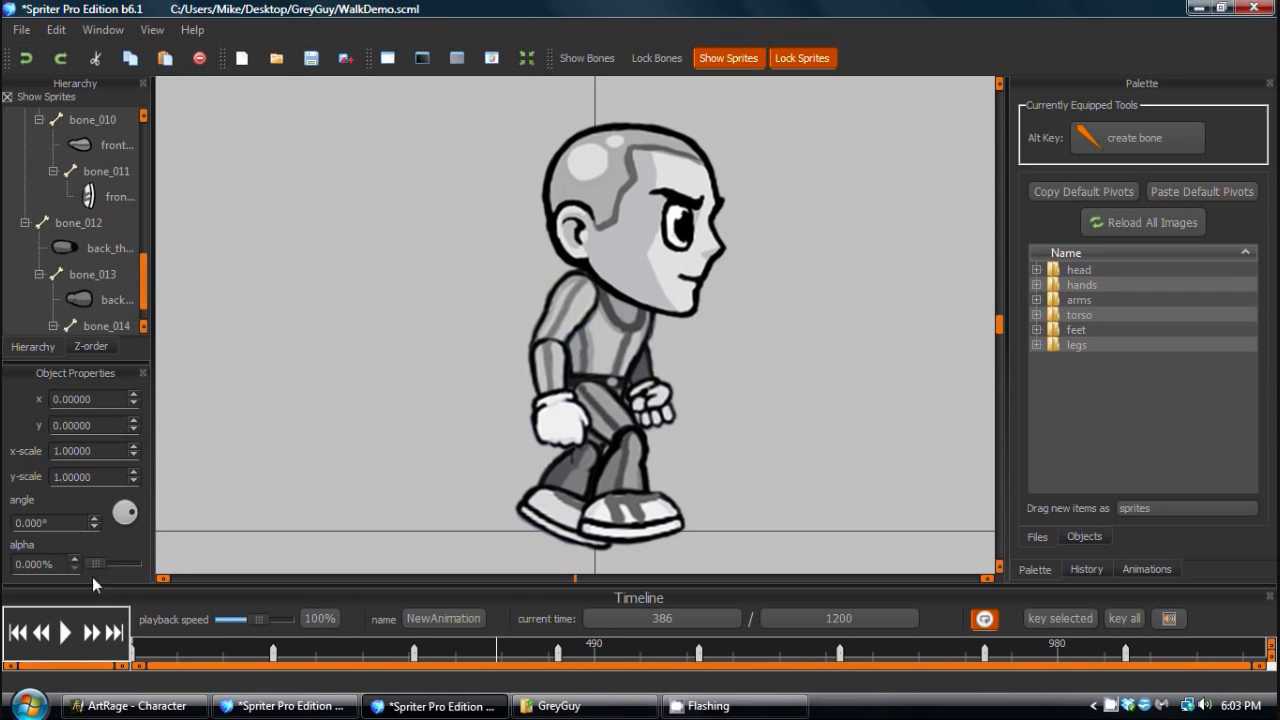
{"action": "left_click", "coordinate": [68, 635]}
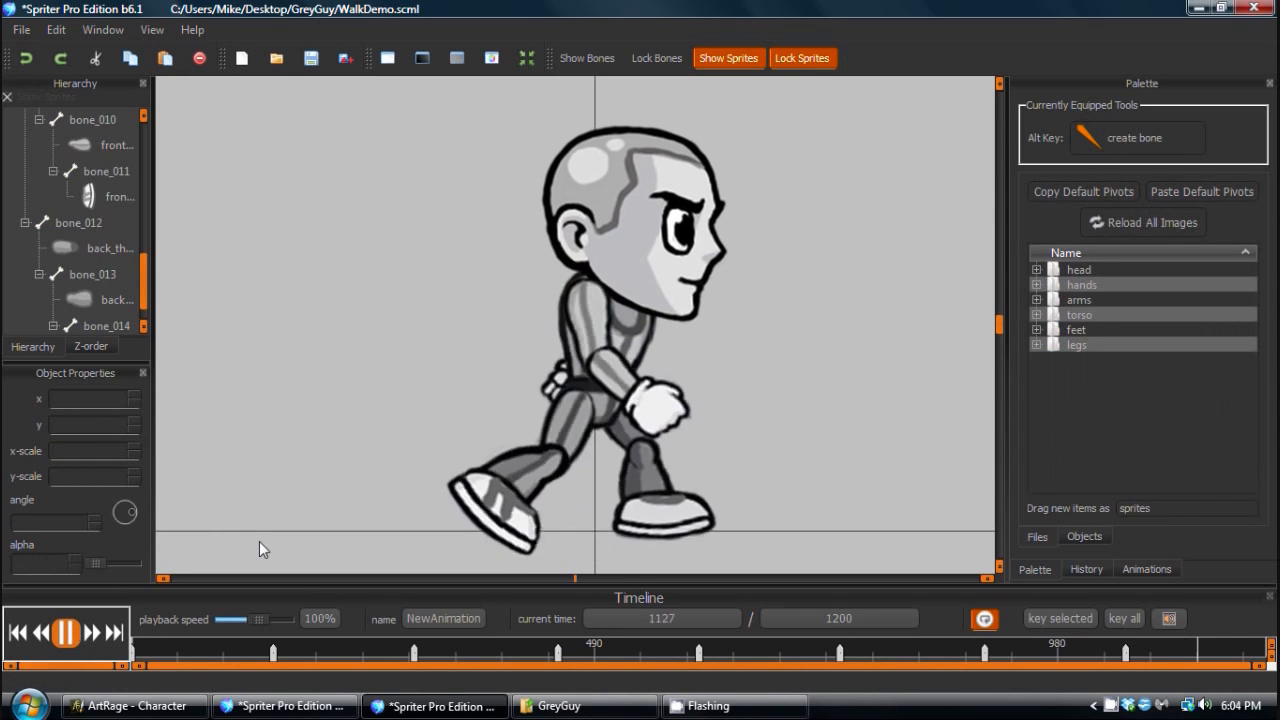